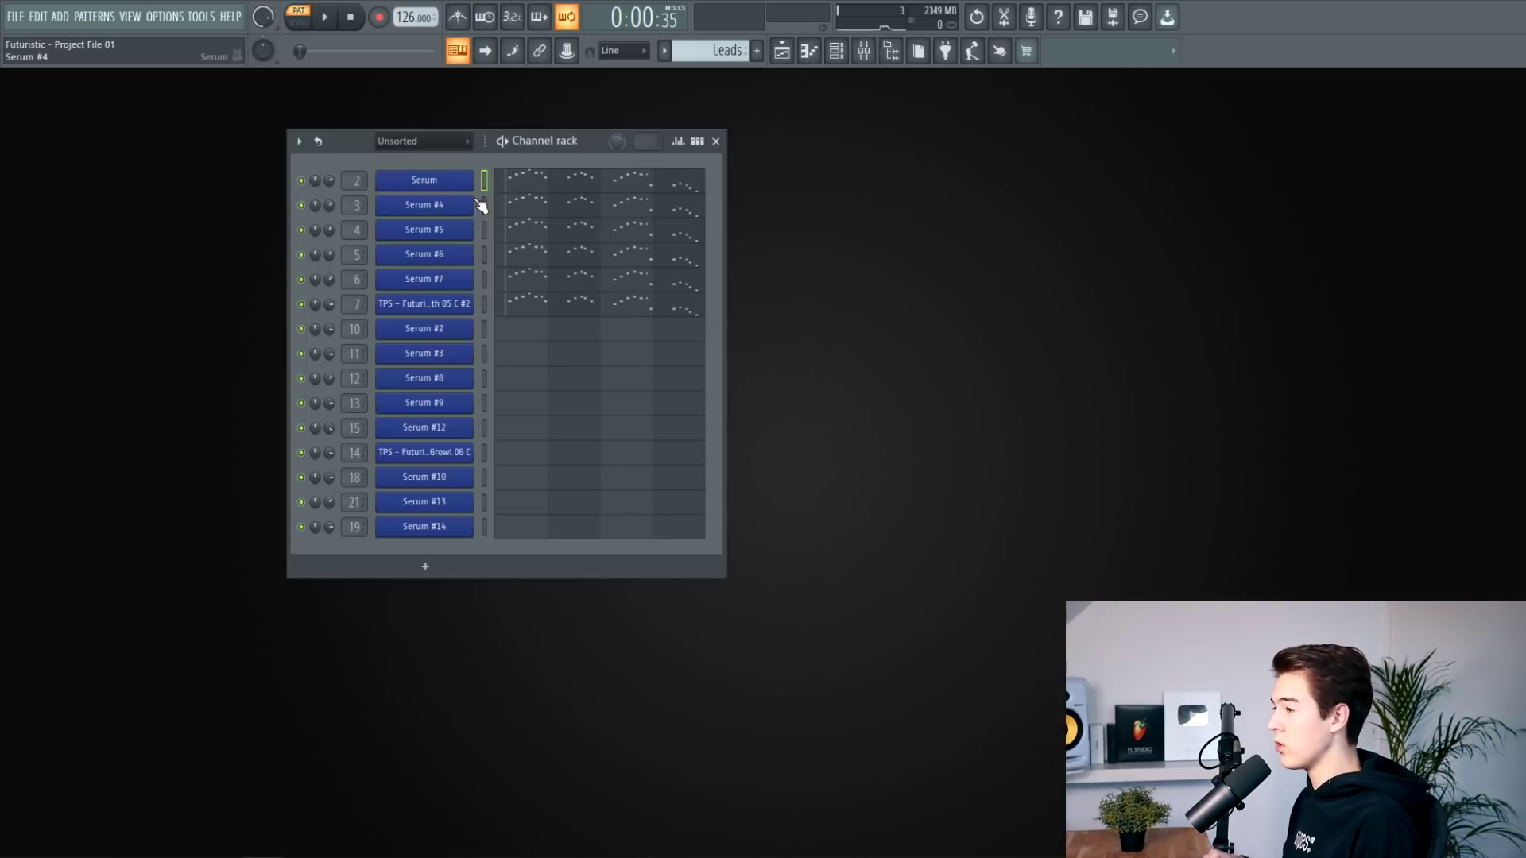
# Step: Open the first Serum lead channel's instrument and play the Leads pattern to hear it solo
pyautogui.click(433, 180)
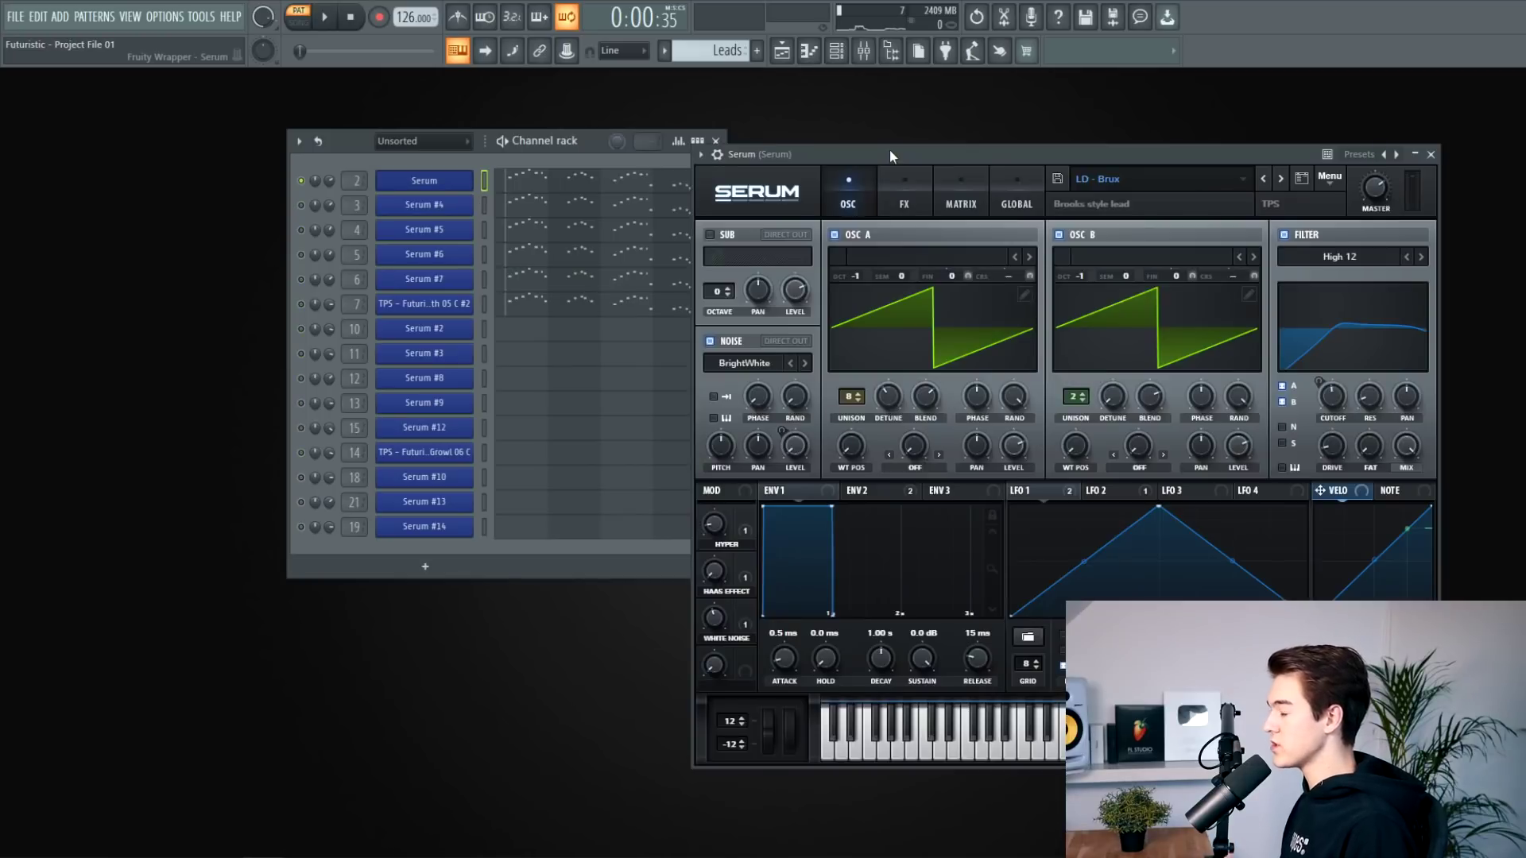
pyautogui.press('space')
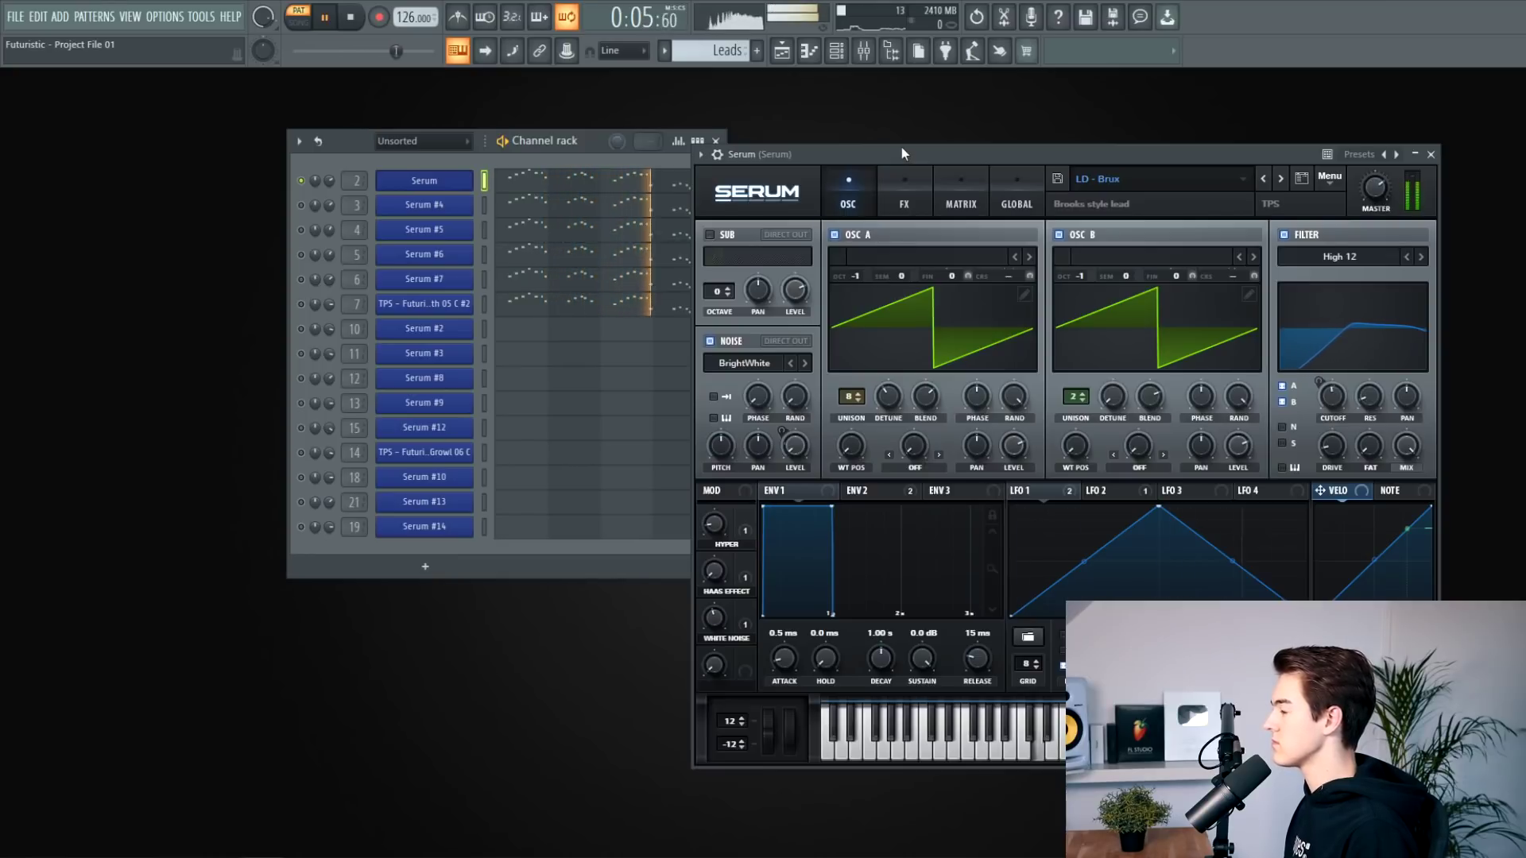
pyautogui.press('space')
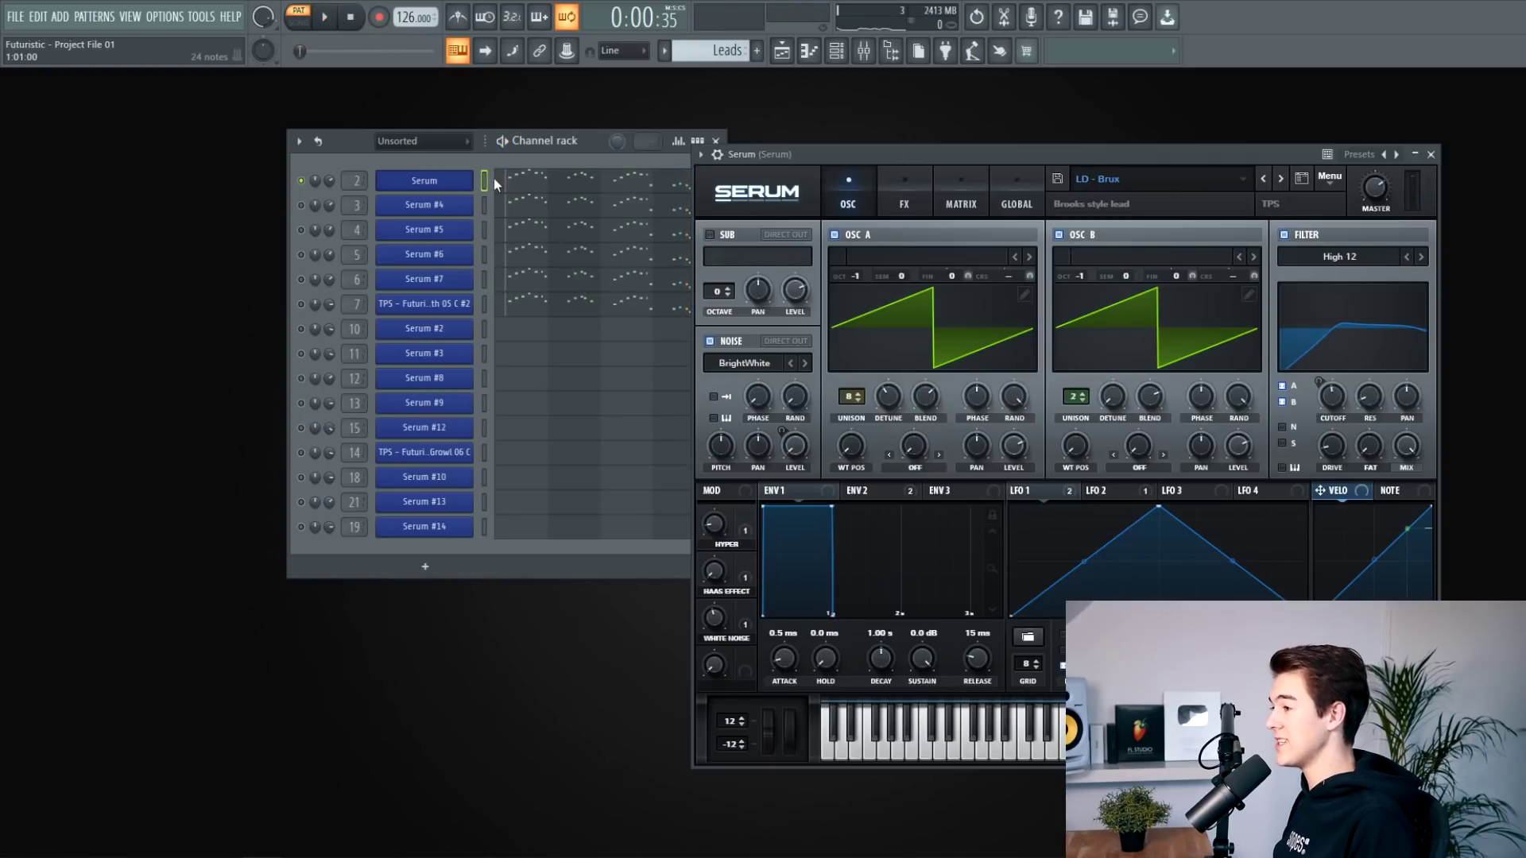
# Step: Open the Serum #4 instrument, audition it solo in the Leads pattern, and close the first Serum window
pyautogui.click(440, 212)
pyautogui.click(335, 19)
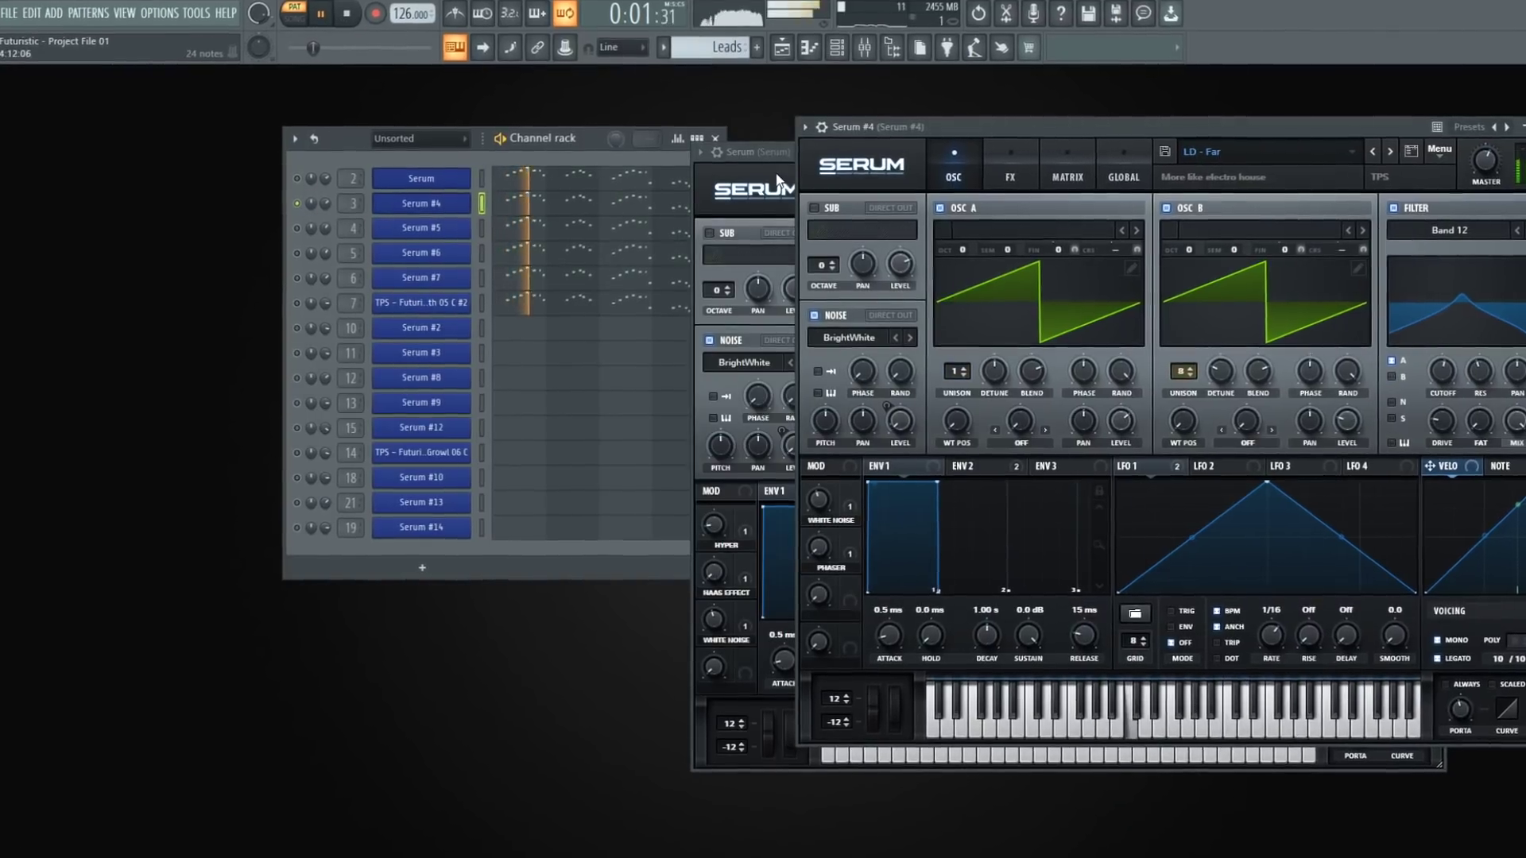
pyautogui.click(755, 154)
pyautogui.click(1446, 149)
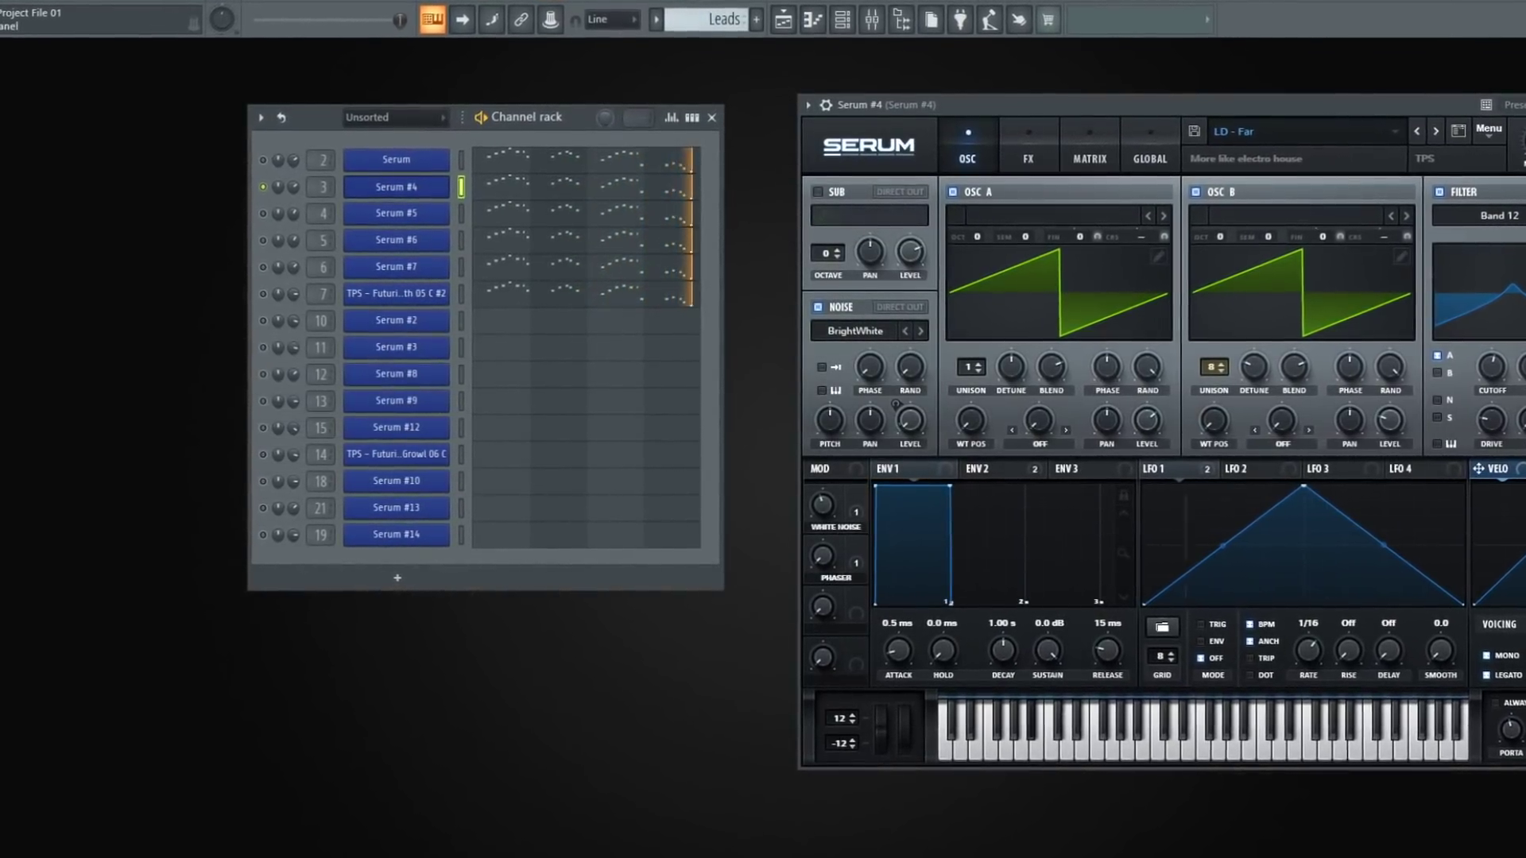
pyautogui.click(353, 19)
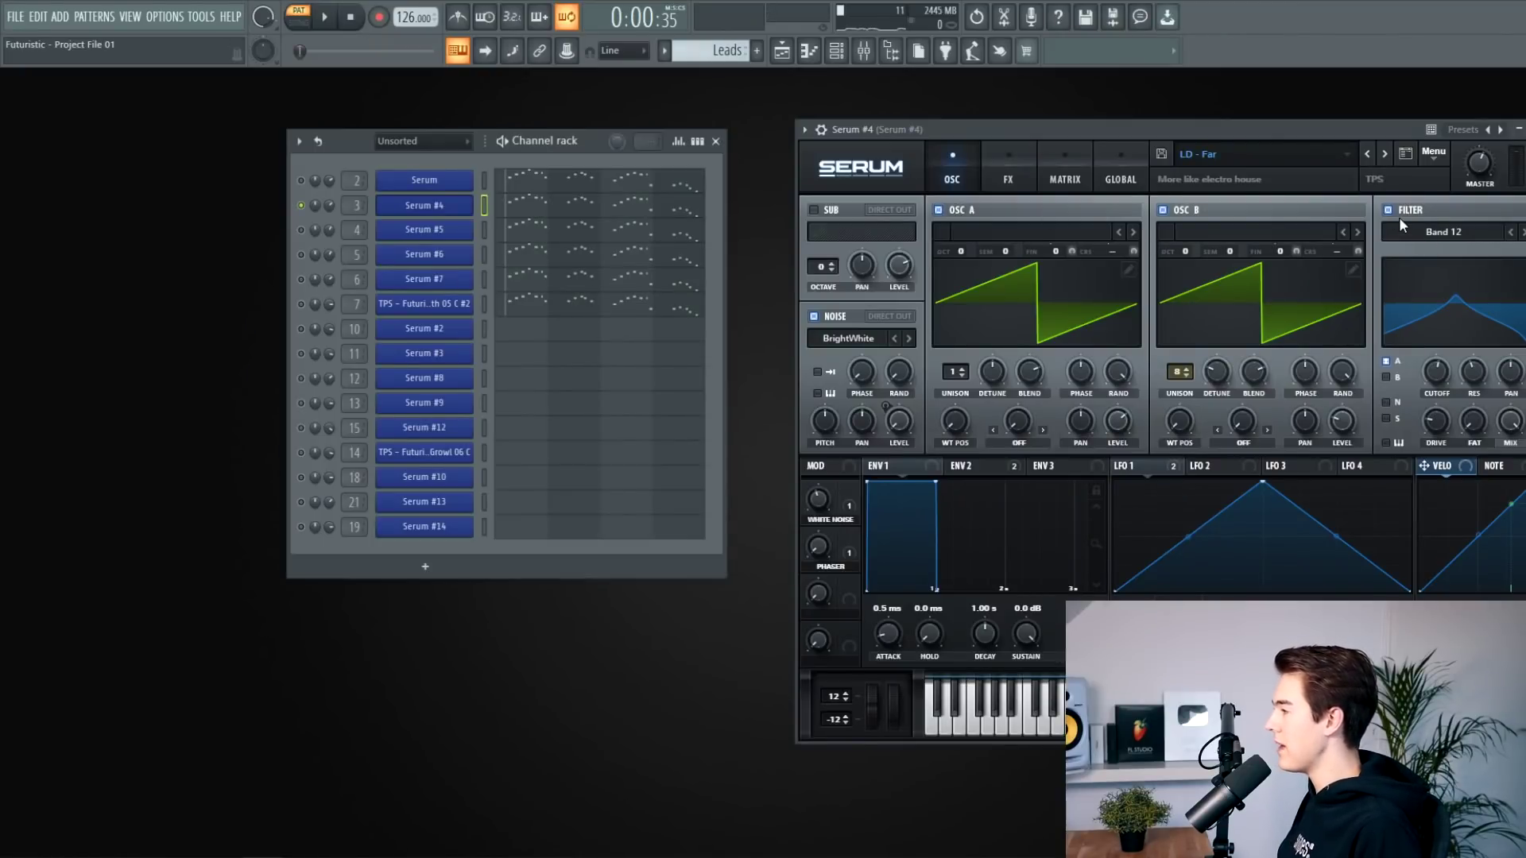
# Step: Open the Serum #5 instrument and audition it solo in the Leads pattern
pyautogui.click(1011, 178)
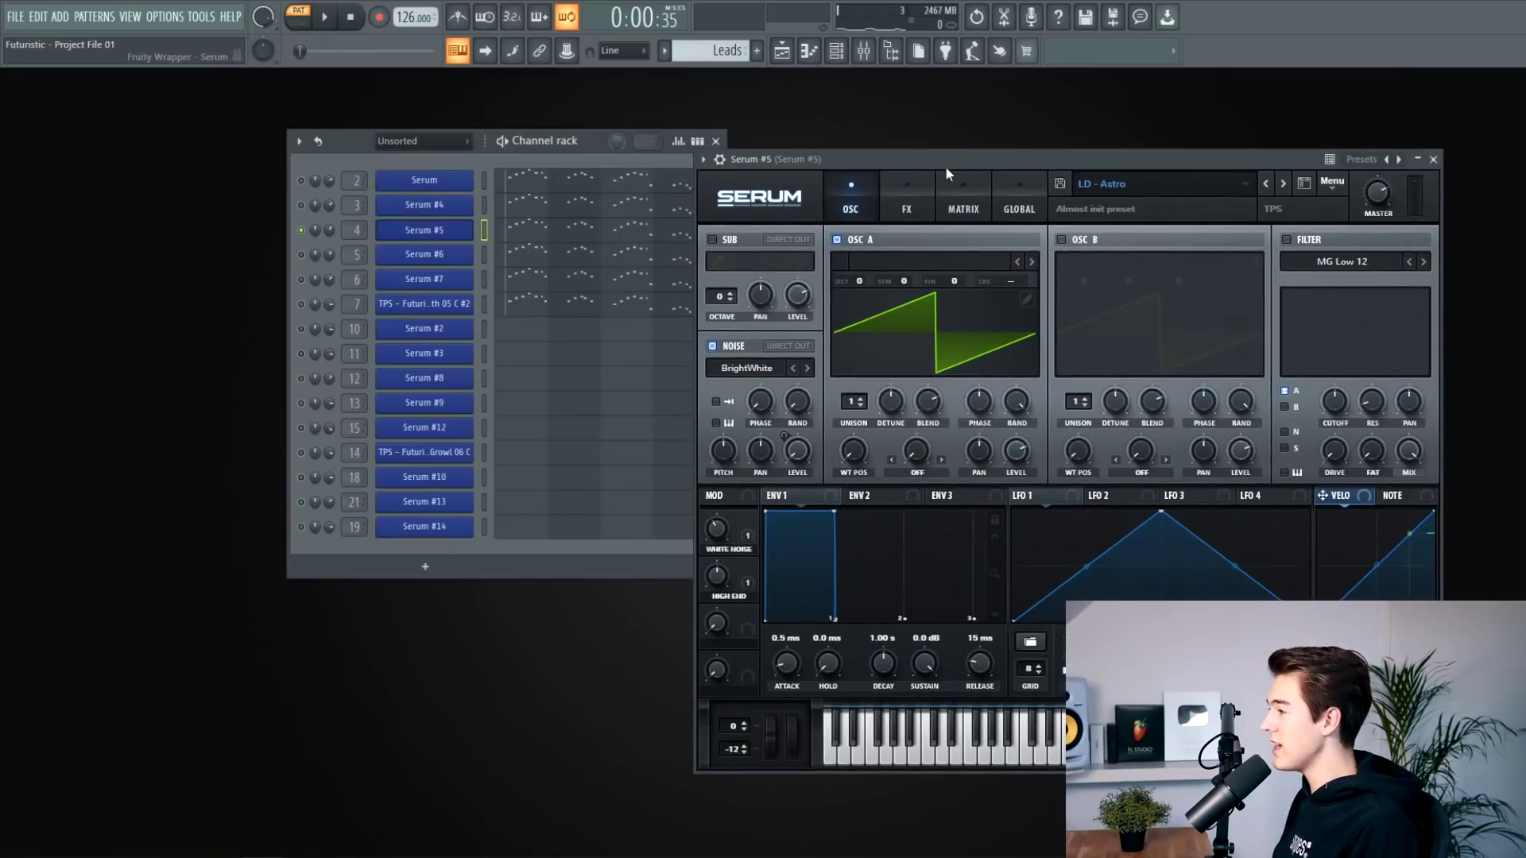
pyautogui.press('space')
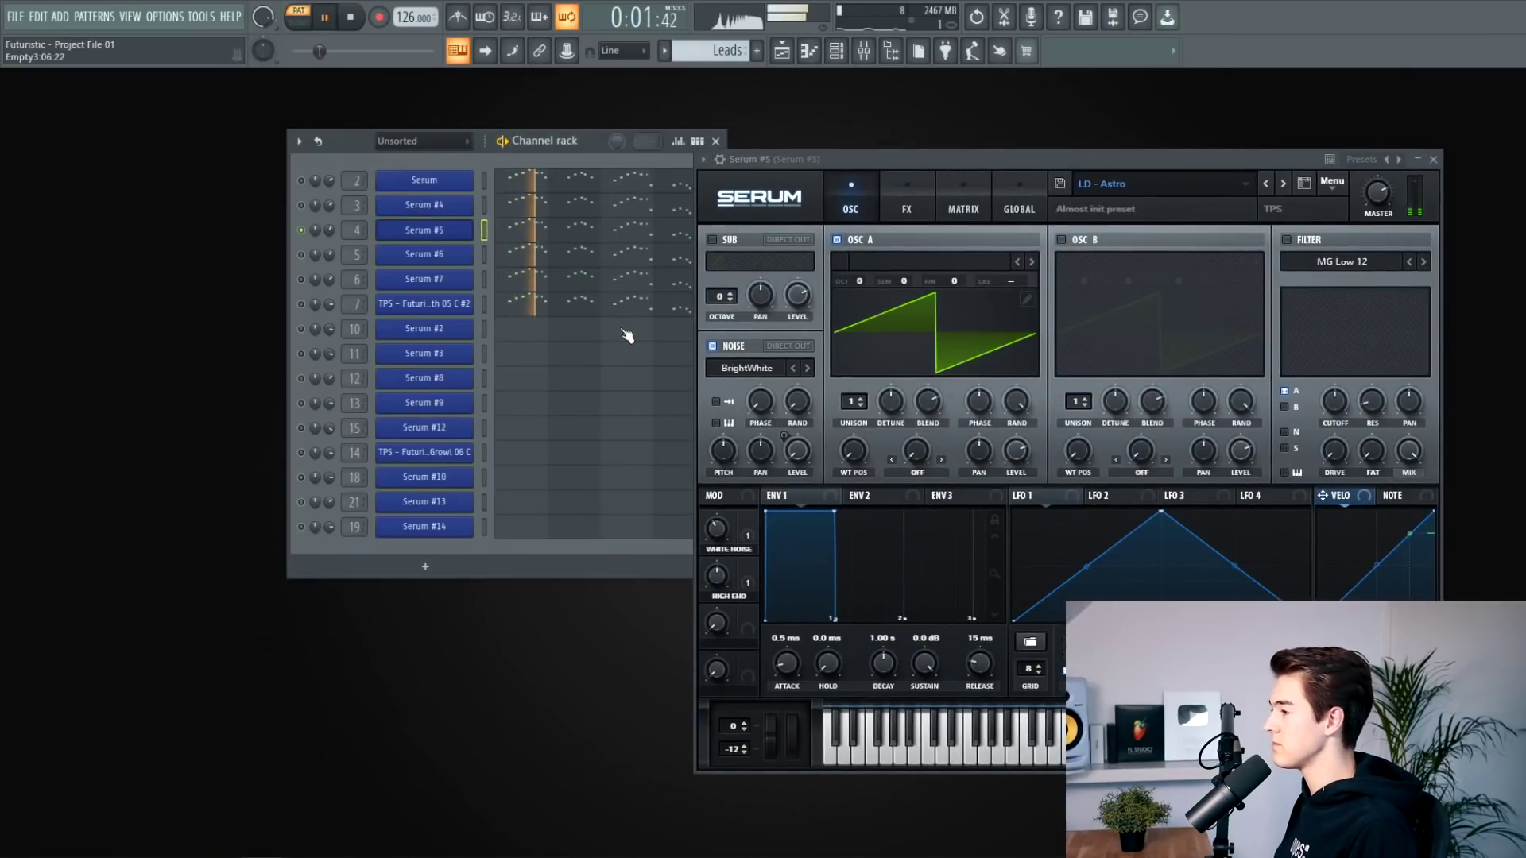
pyautogui.click(350, 18)
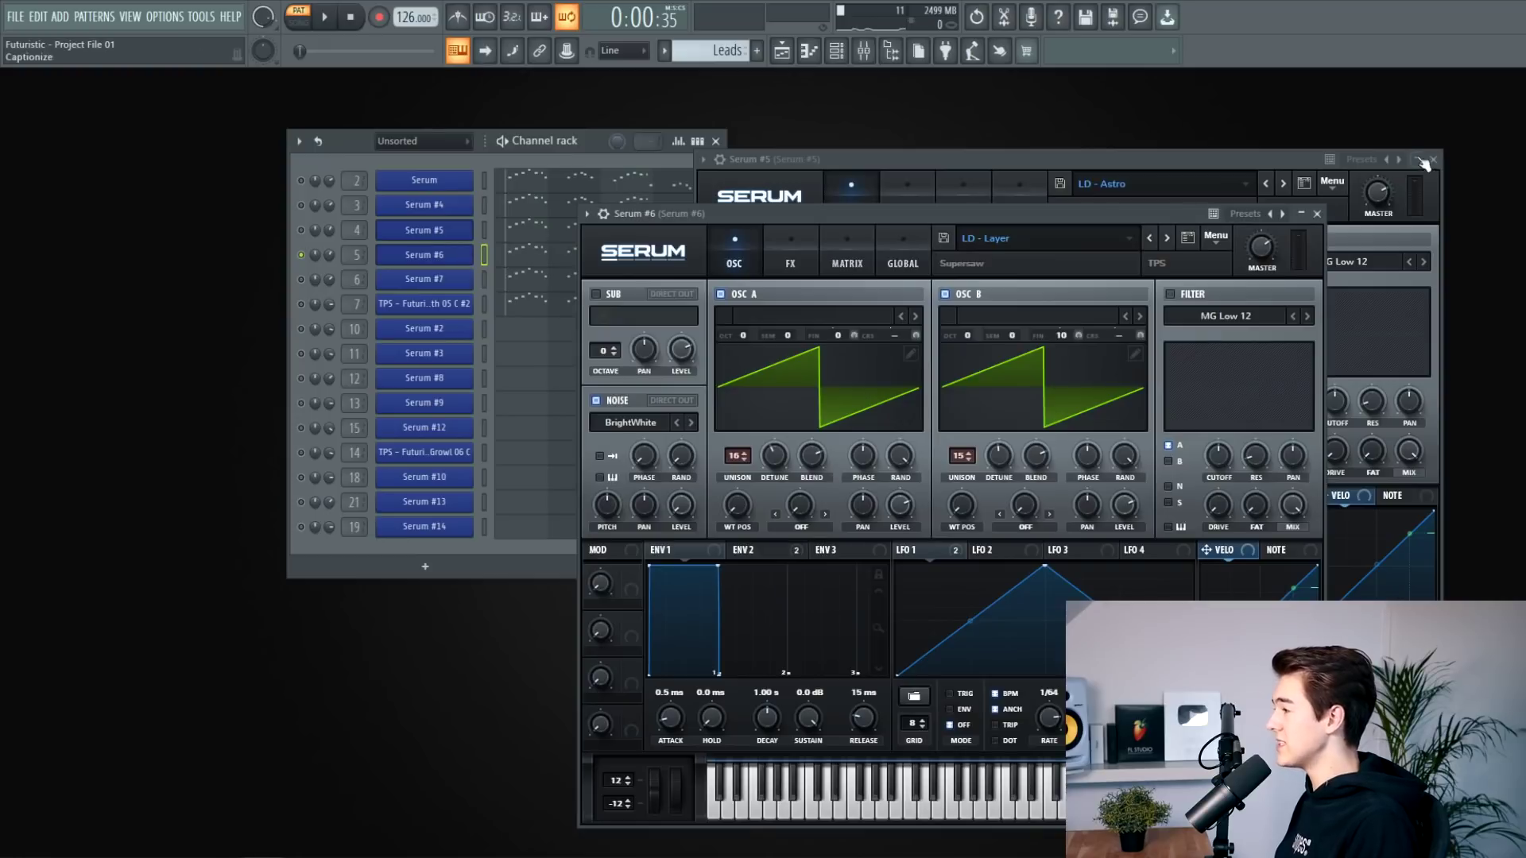
# Step: Move the Serum #6 instrument window clear of the channel rack and audition that layer solo
pyautogui.moveTo(867, 231); pyautogui.dragTo(926, 195)
pyautogui.press('space')
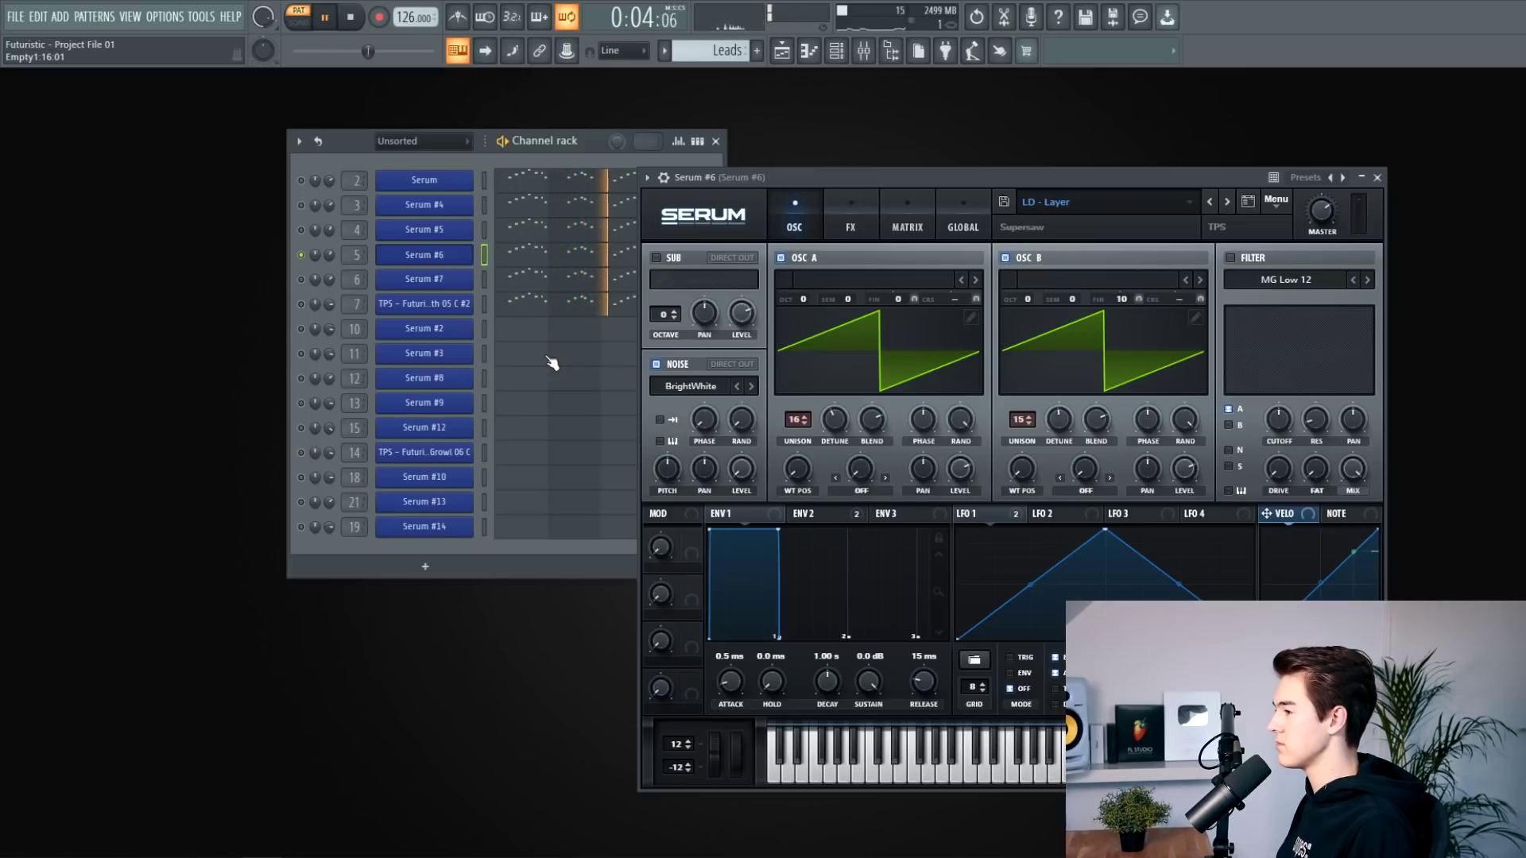
pyautogui.moveTo(763, 177); pyautogui.dragTo(888, 150)
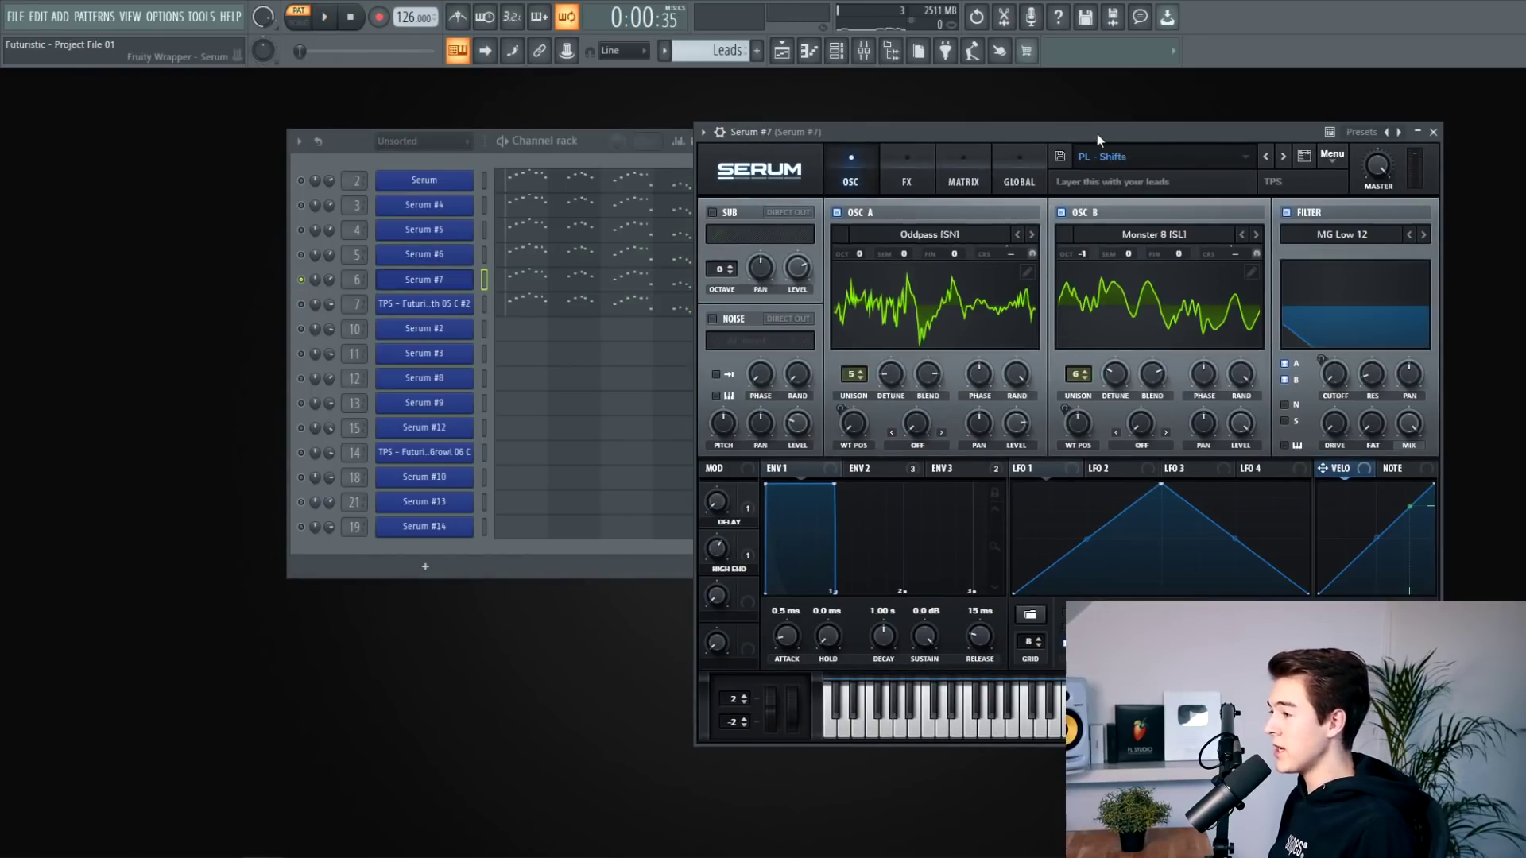
# Step: Audition the Serum #7 layer solo in the Leads pattern, with its instrument window open
pyautogui.click(516, 135)
pyautogui.press('space')
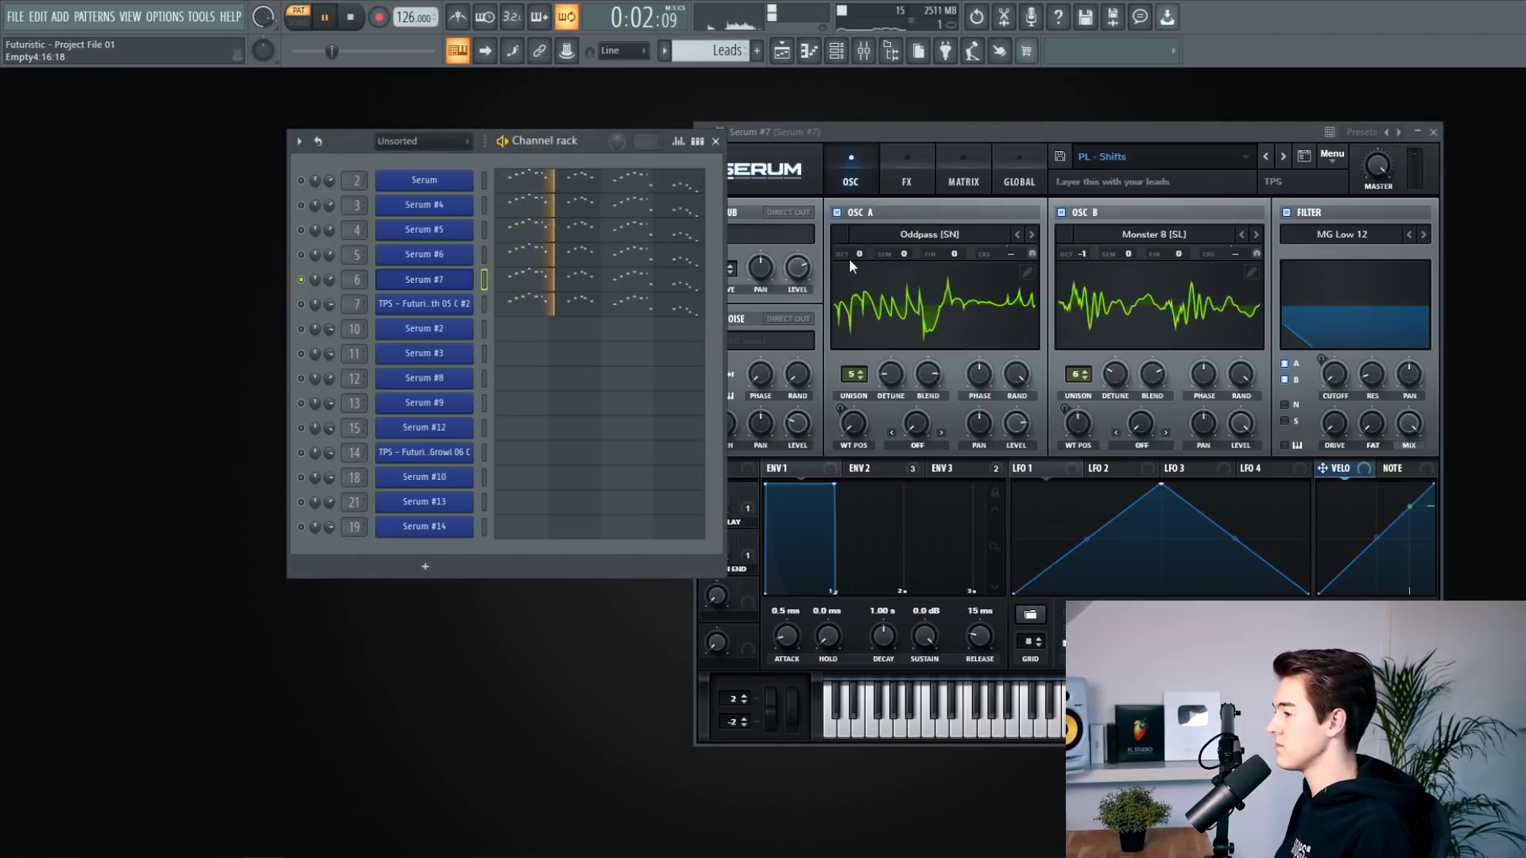
pyautogui.press('space')
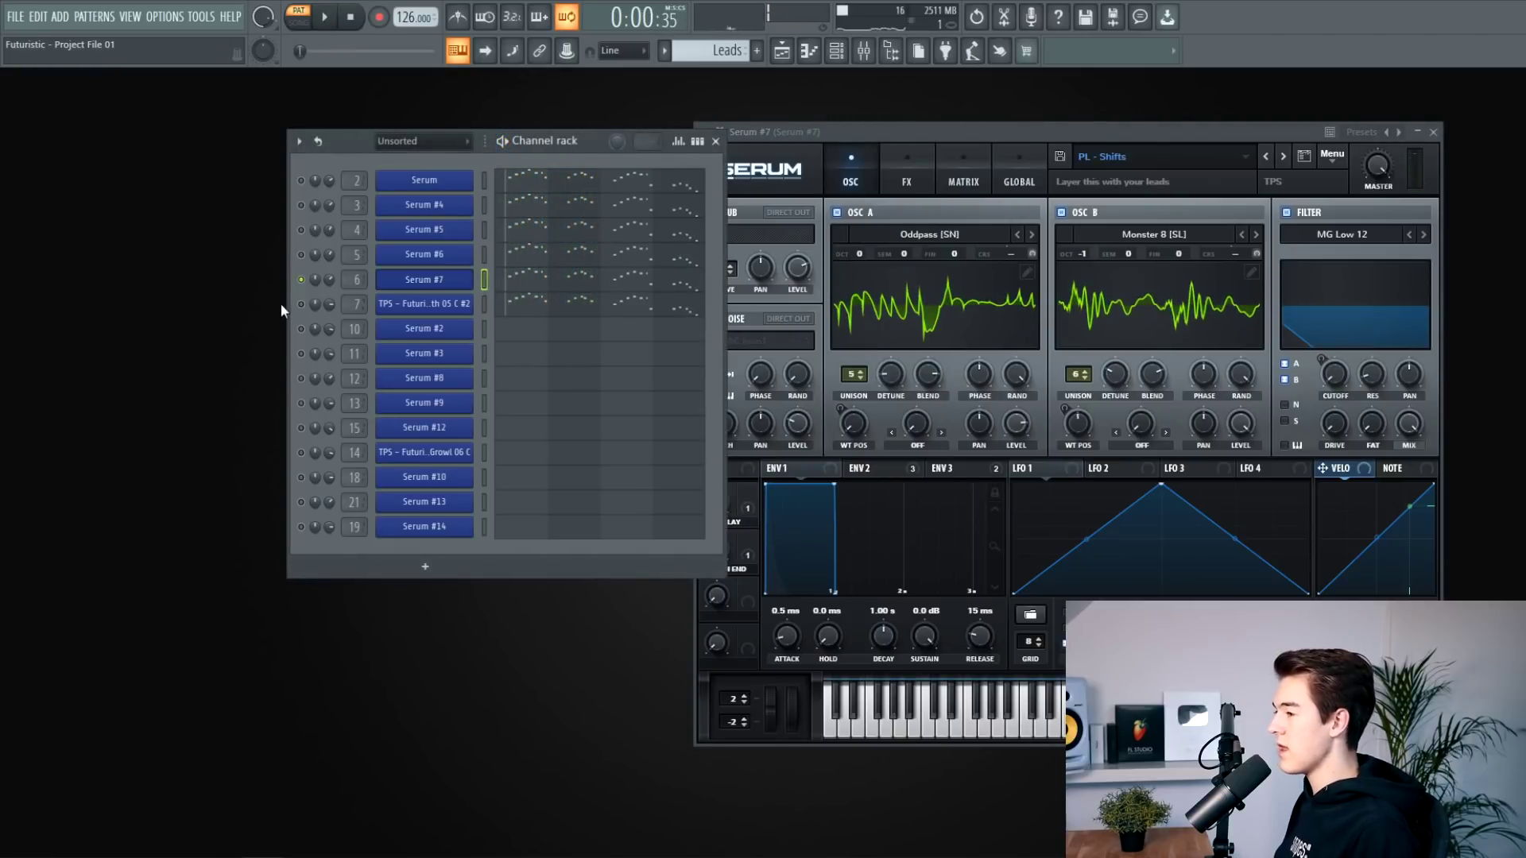
# Step: Open the sampler settings of the TPS Futuristic Synth 05 C #2 channel and audition it in the Leads pattern
pyautogui.click(423, 303)
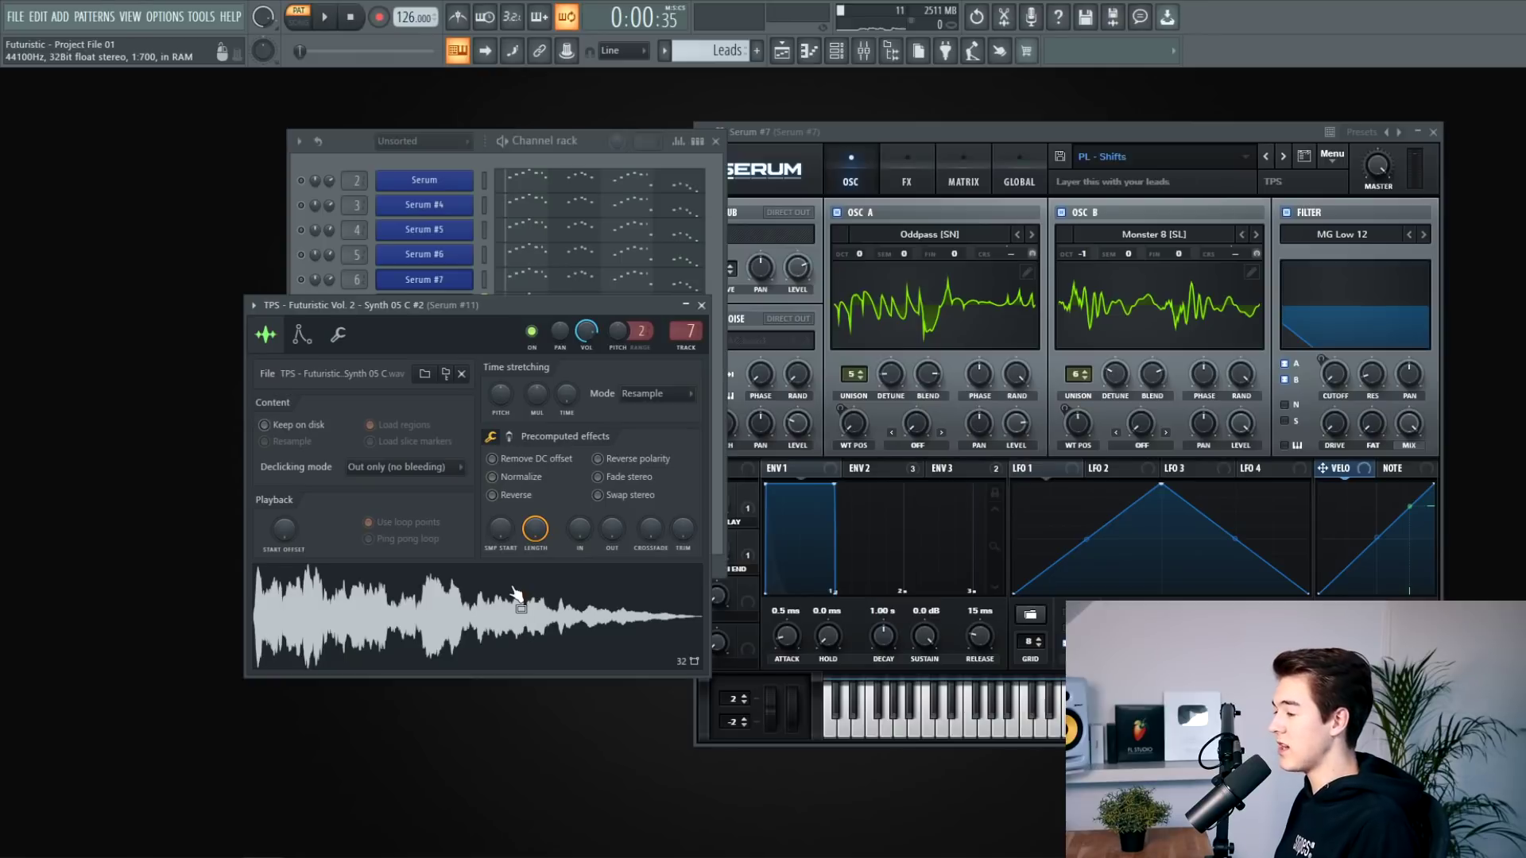
pyautogui.press('F6')
pyautogui.press('space')
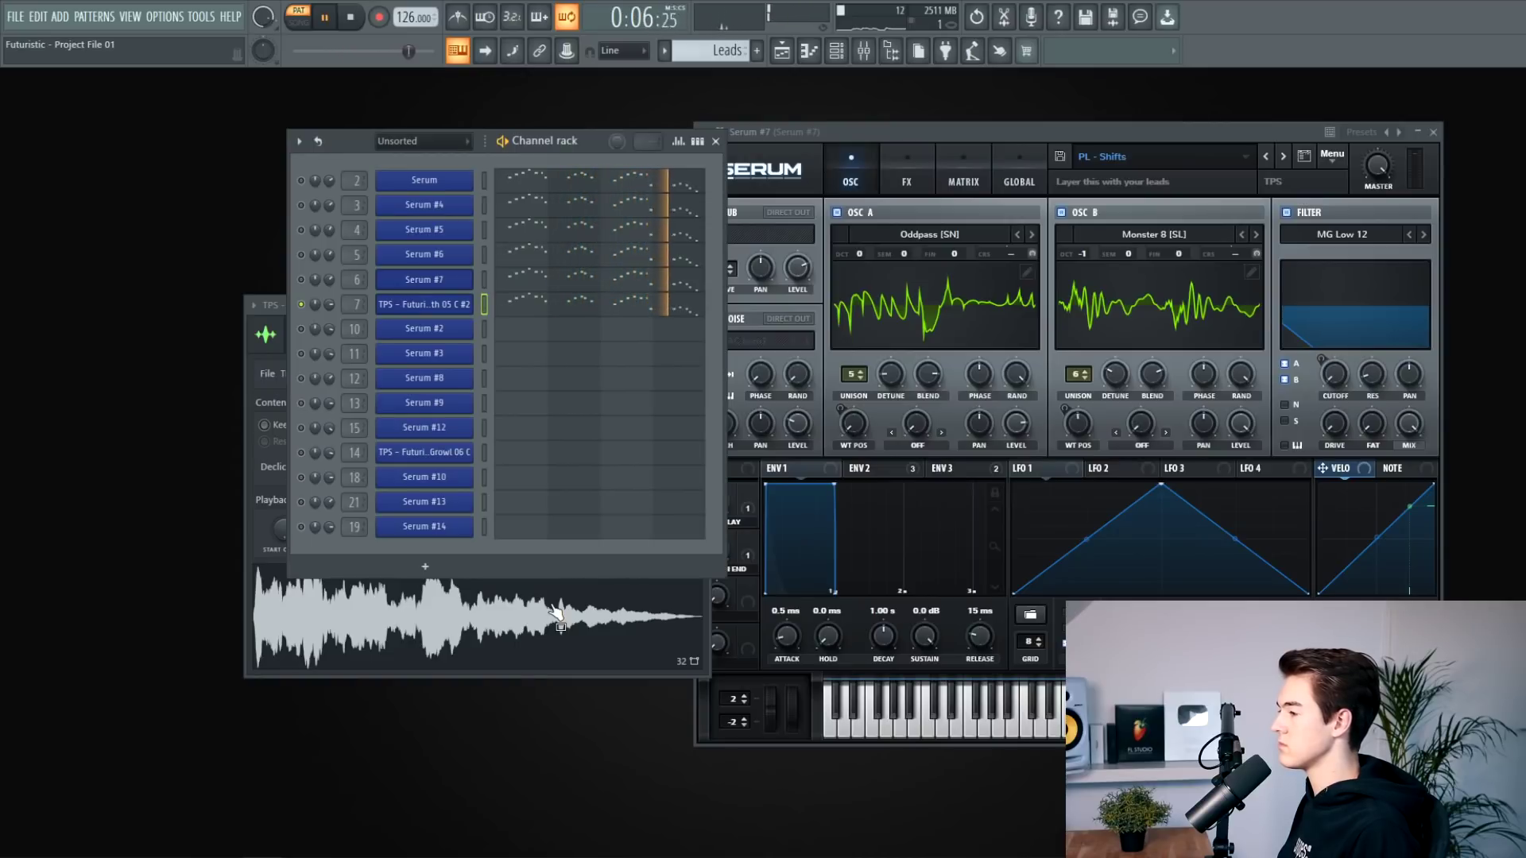
pyautogui.press('space')
# Step: Show the mixer and examine the Fruity parametric EQ 2 curve on the first Serum track, closing the EQ when done
pyautogui.press('F9')
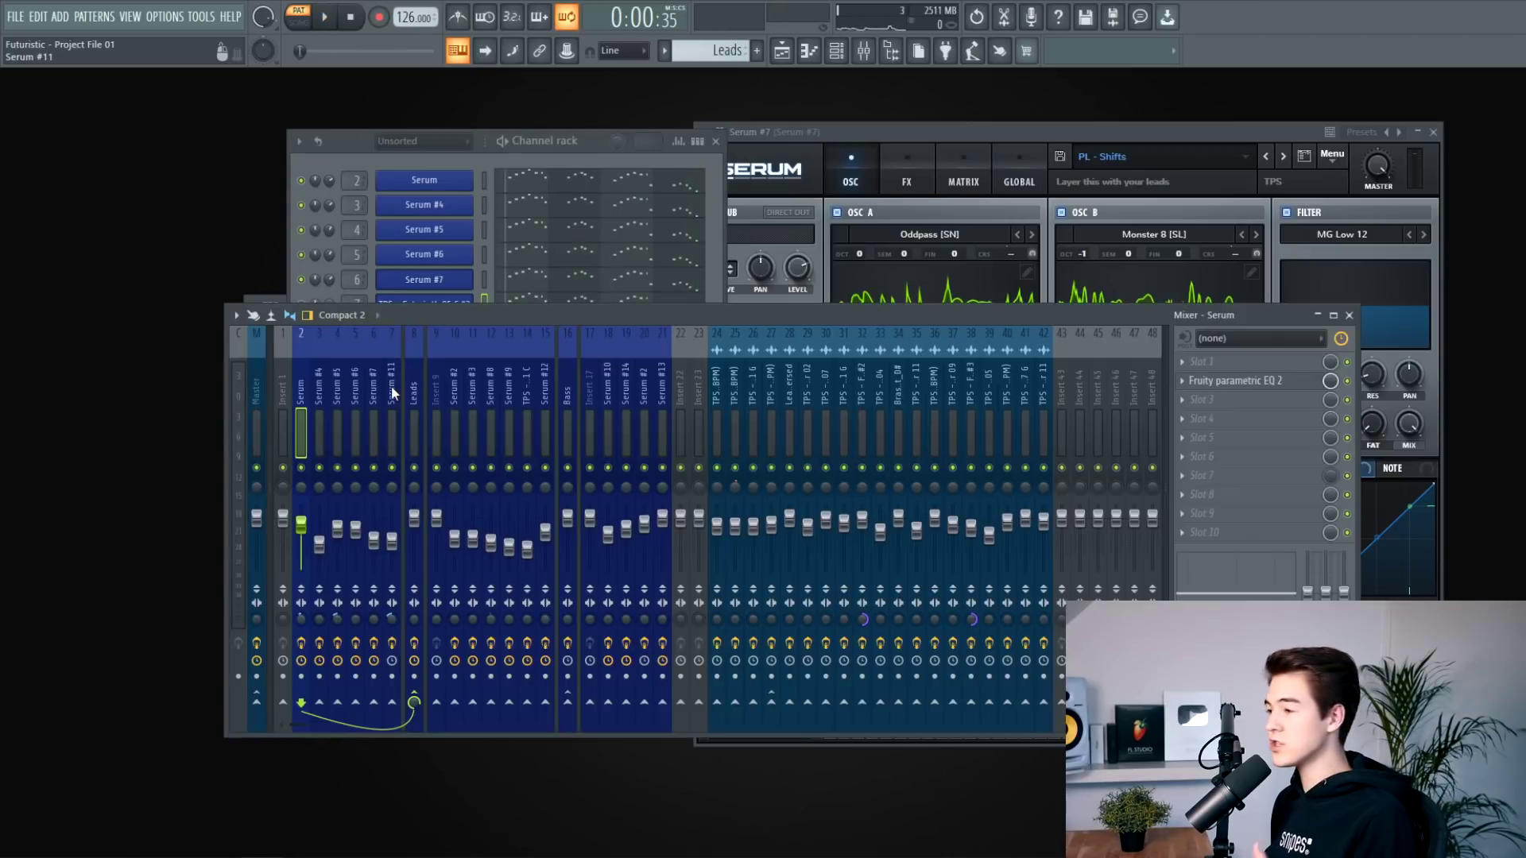
pyautogui.click(1260, 381)
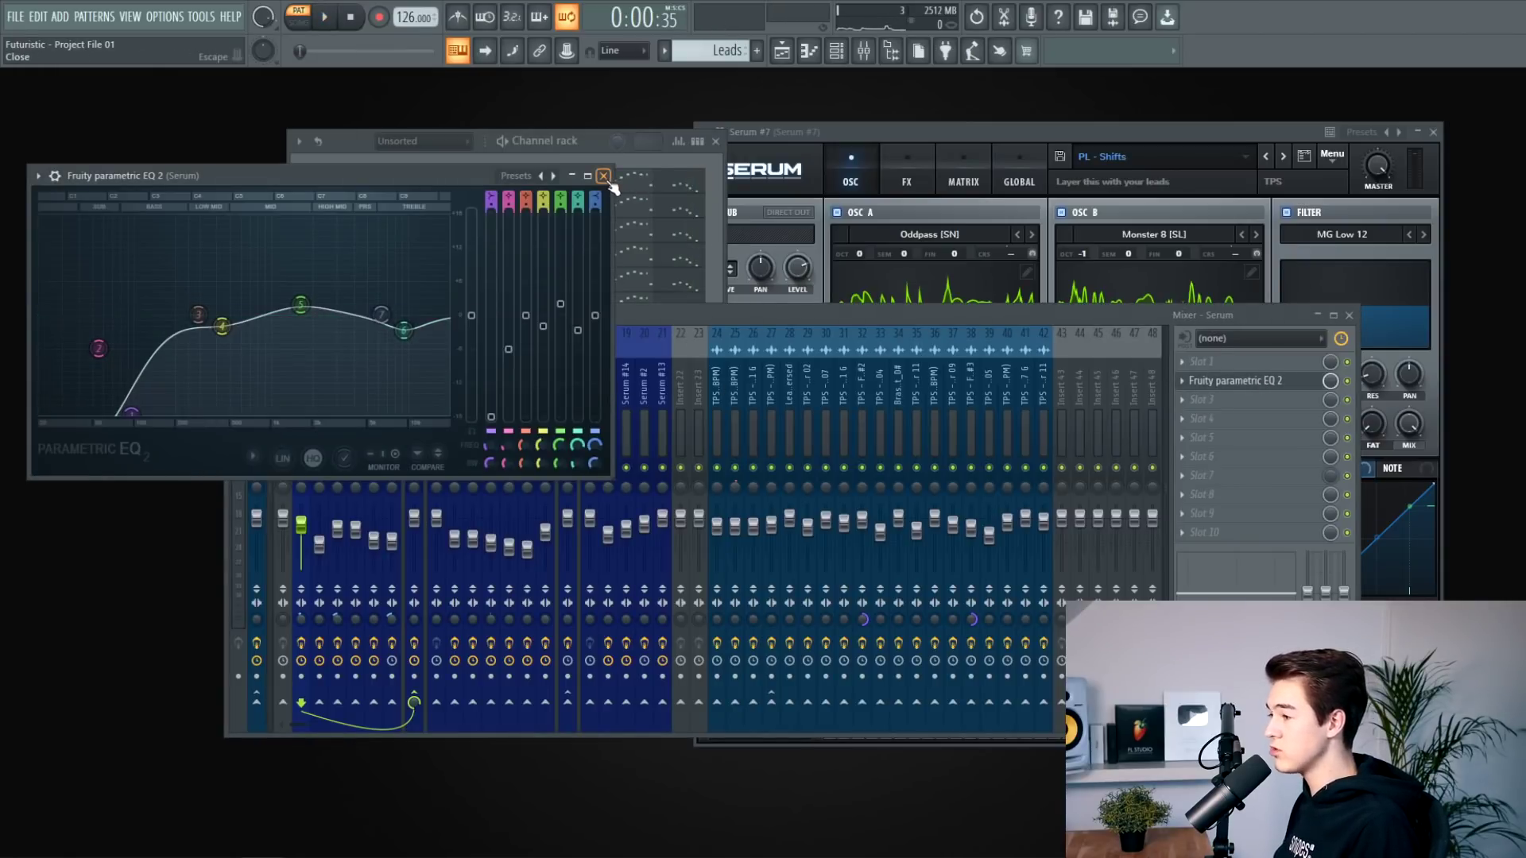
pyautogui.click(605, 178)
# Step: Solo Serum #4 and compare its sound with CamelCrusher bypassed and enabled on its mixer track, then close the plugin
pyautogui.click(319, 401)
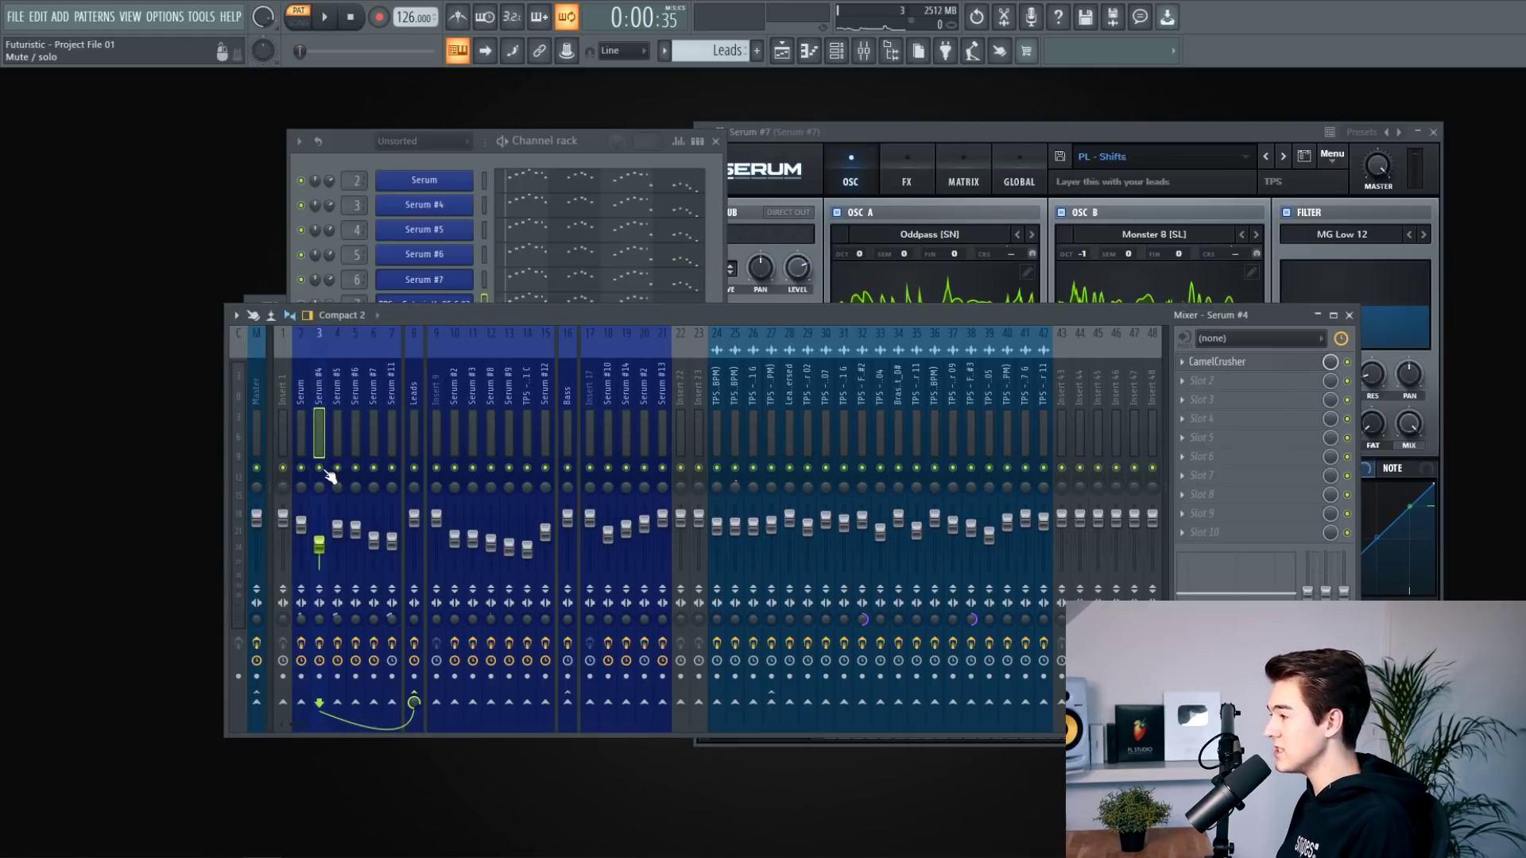
pyautogui.rightClick(301, 200)
pyautogui.click(316, 208)
pyautogui.click(486, 207)
pyautogui.click(280, 395)
pyautogui.click(320, 402)
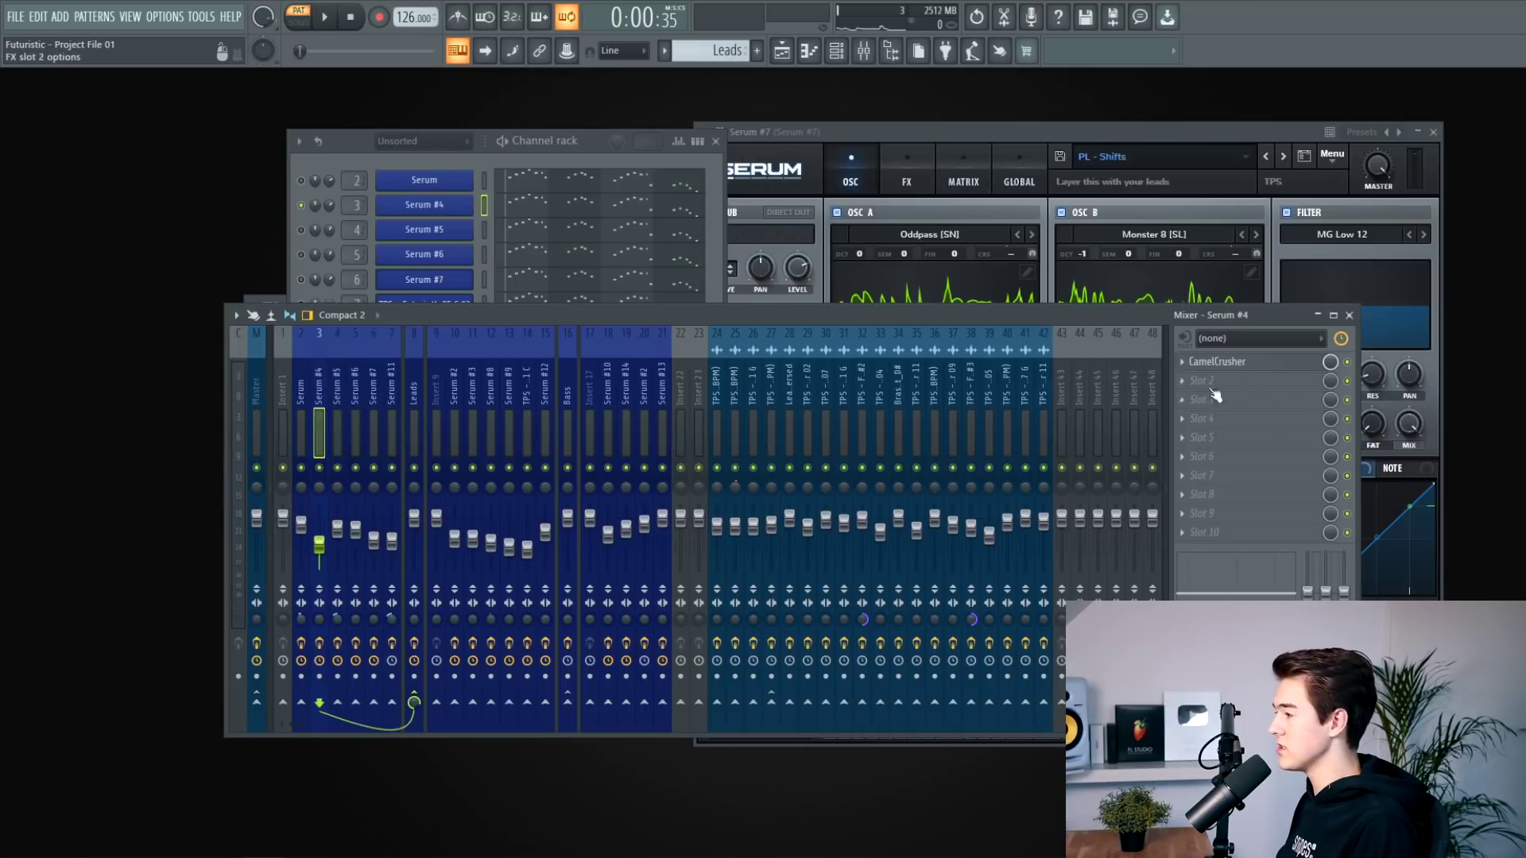
pyautogui.click(1261, 364)
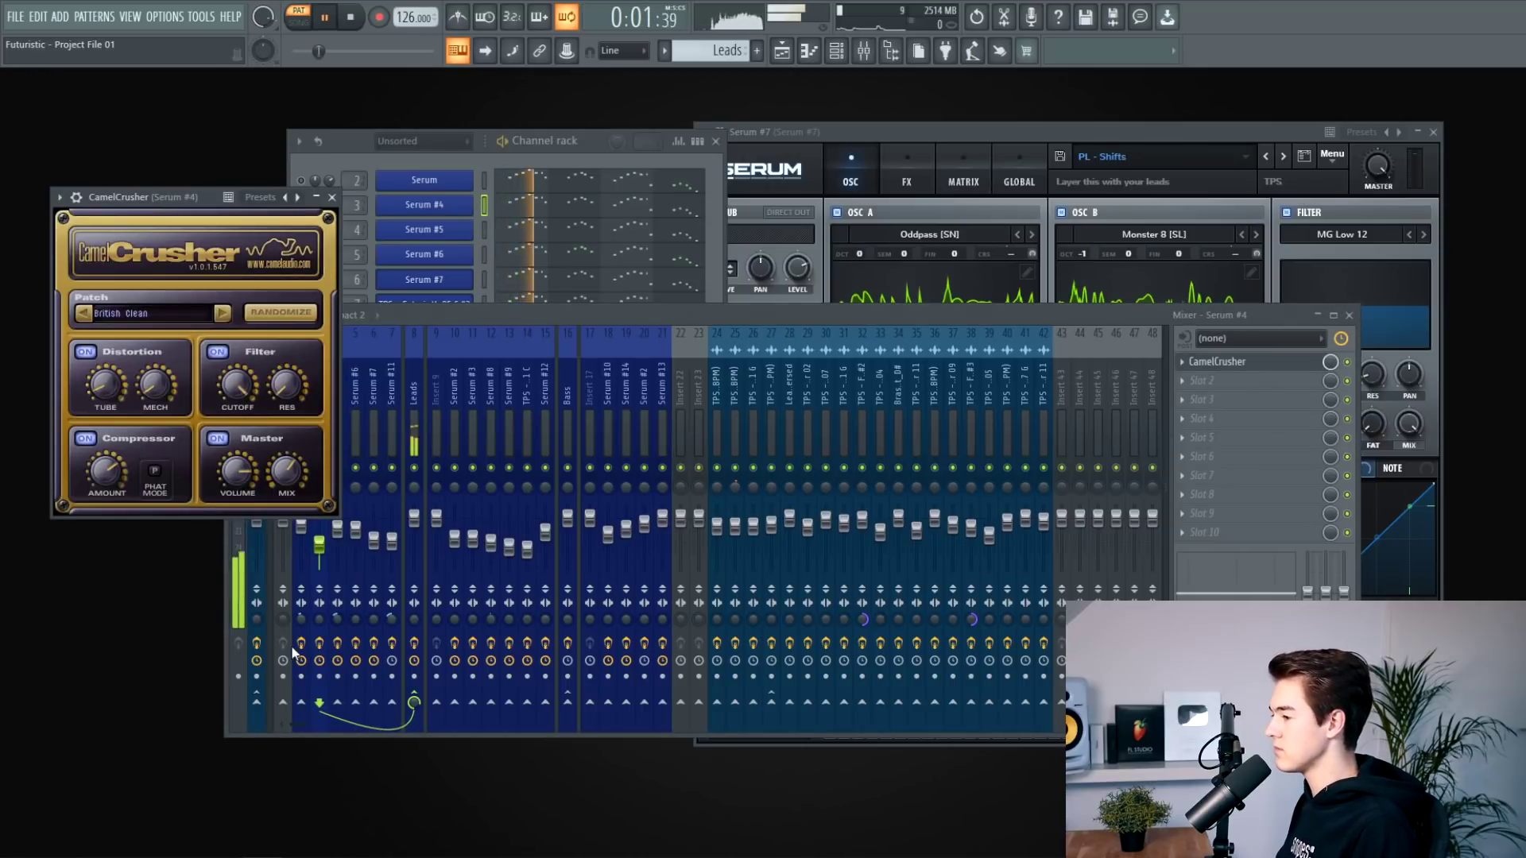
pyautogui.click(1348, 363)
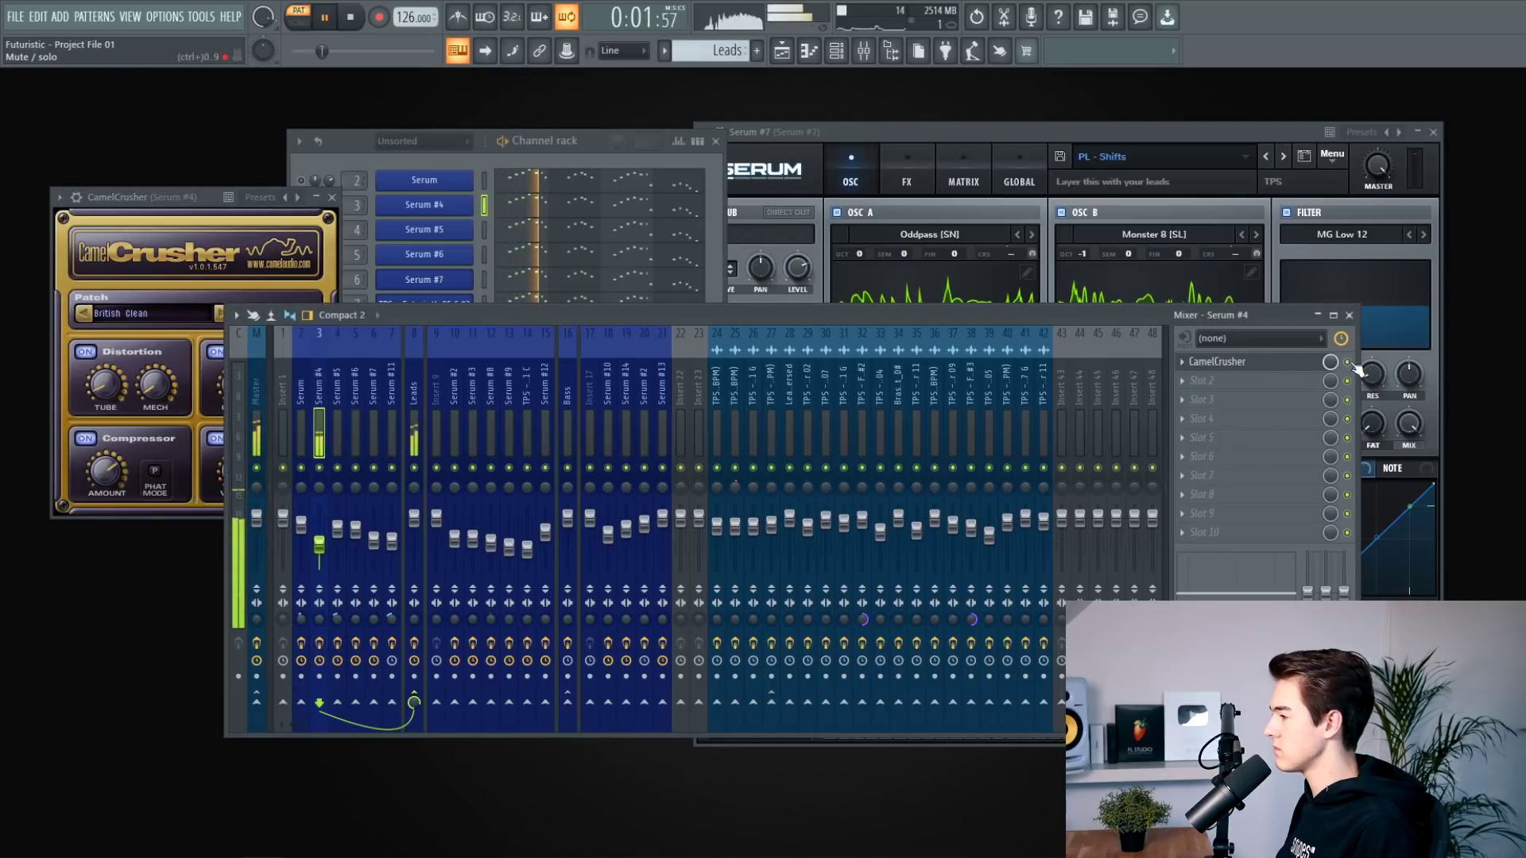
pyautogui.click(1348, 362)
pyautogui.press('space')
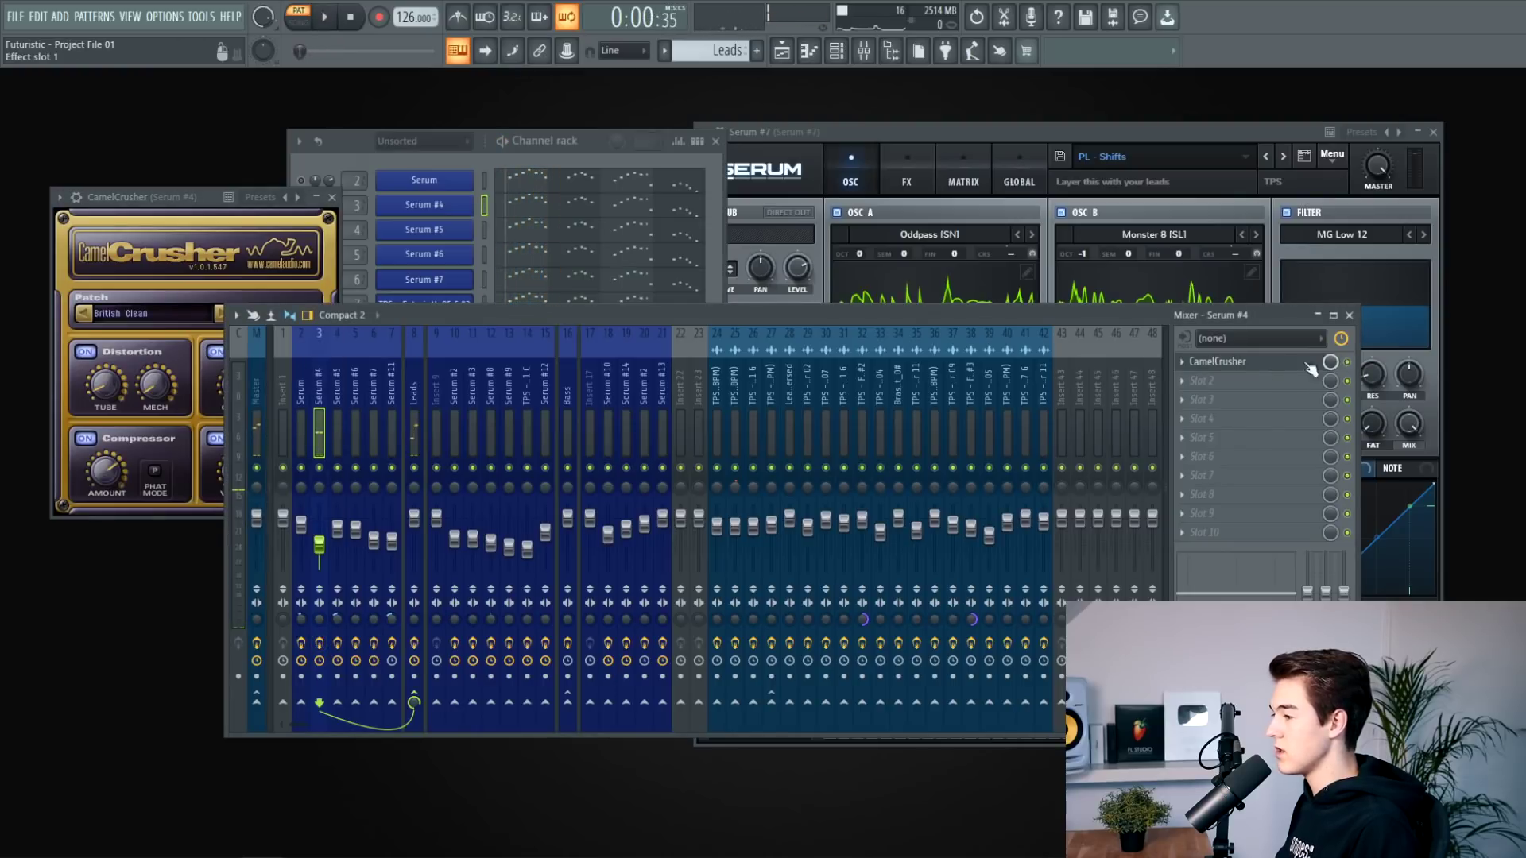
pyautogui.click(332, 198)
# Step: Examine the Fruity parametric EQ 2 on the Serum #5 track and the Fruity Stereo Shaper on the Serum #6 track
pyautogui.click(337, 393)
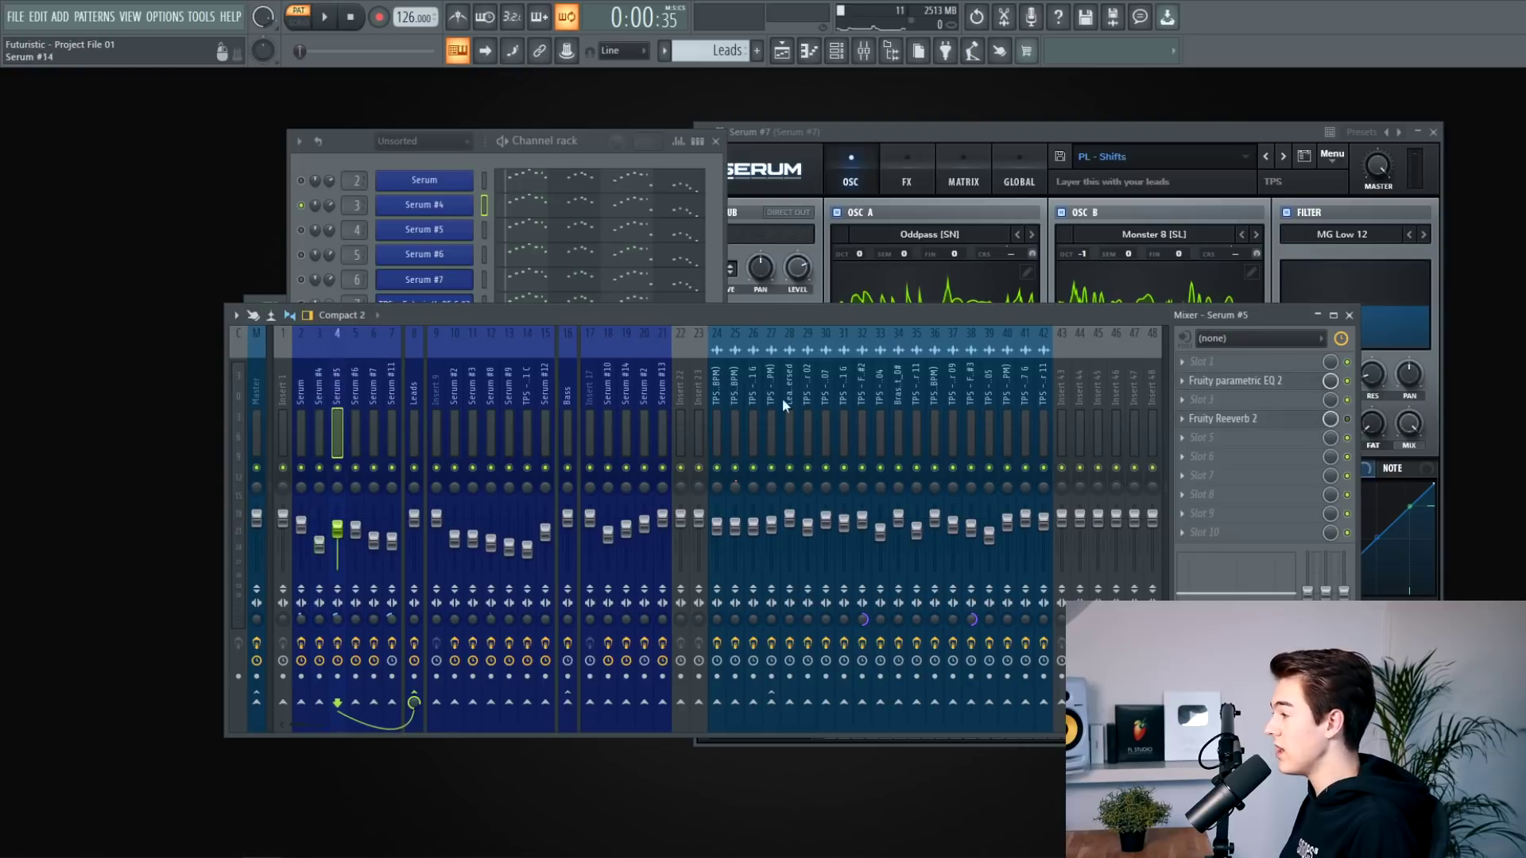
pyautogui.click(1236, 382)
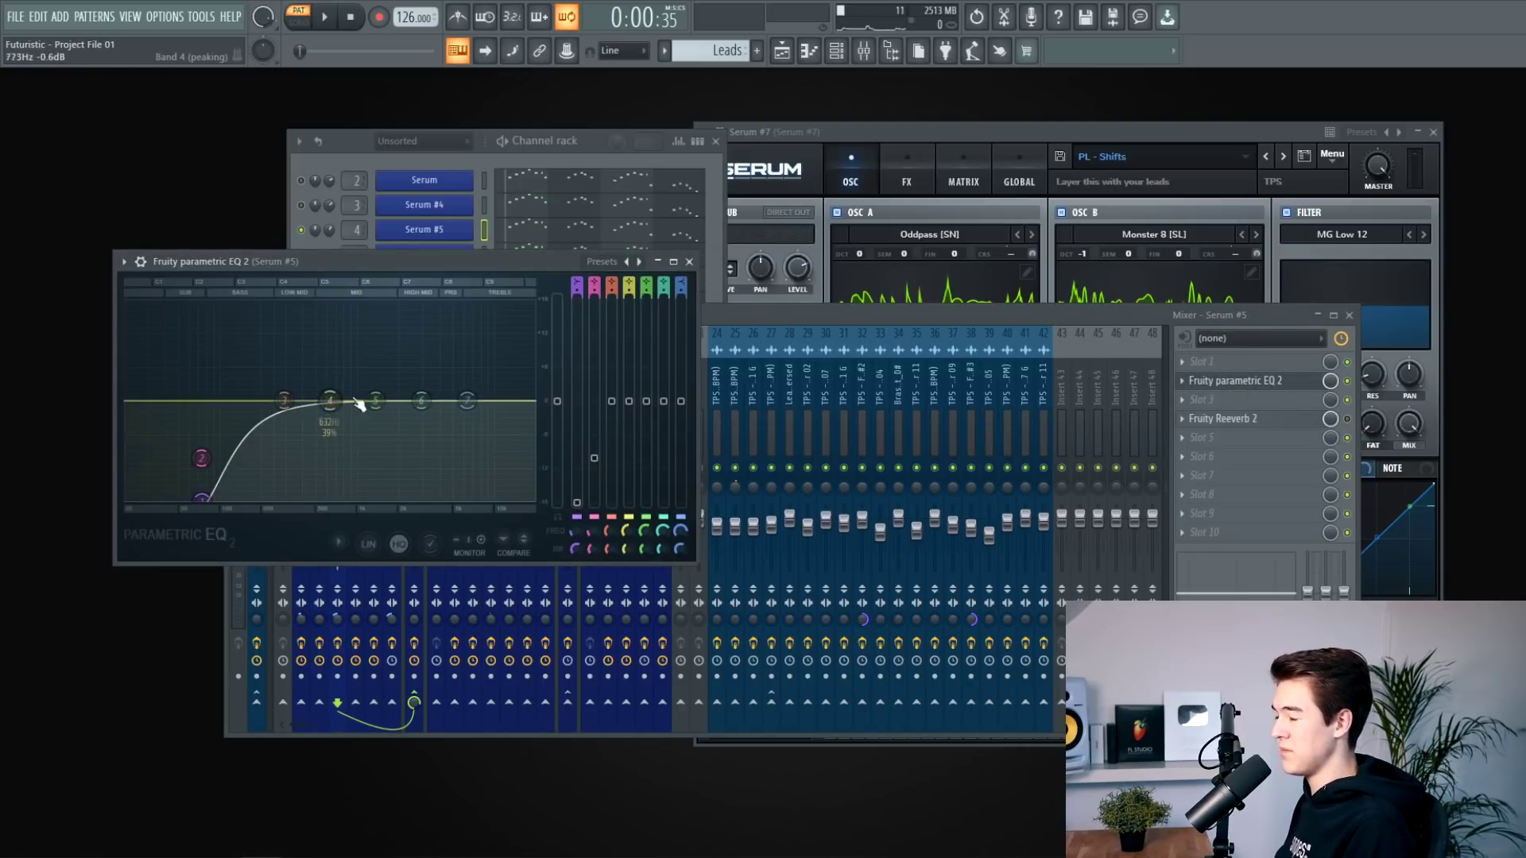
pyautogui.click(691, 263)
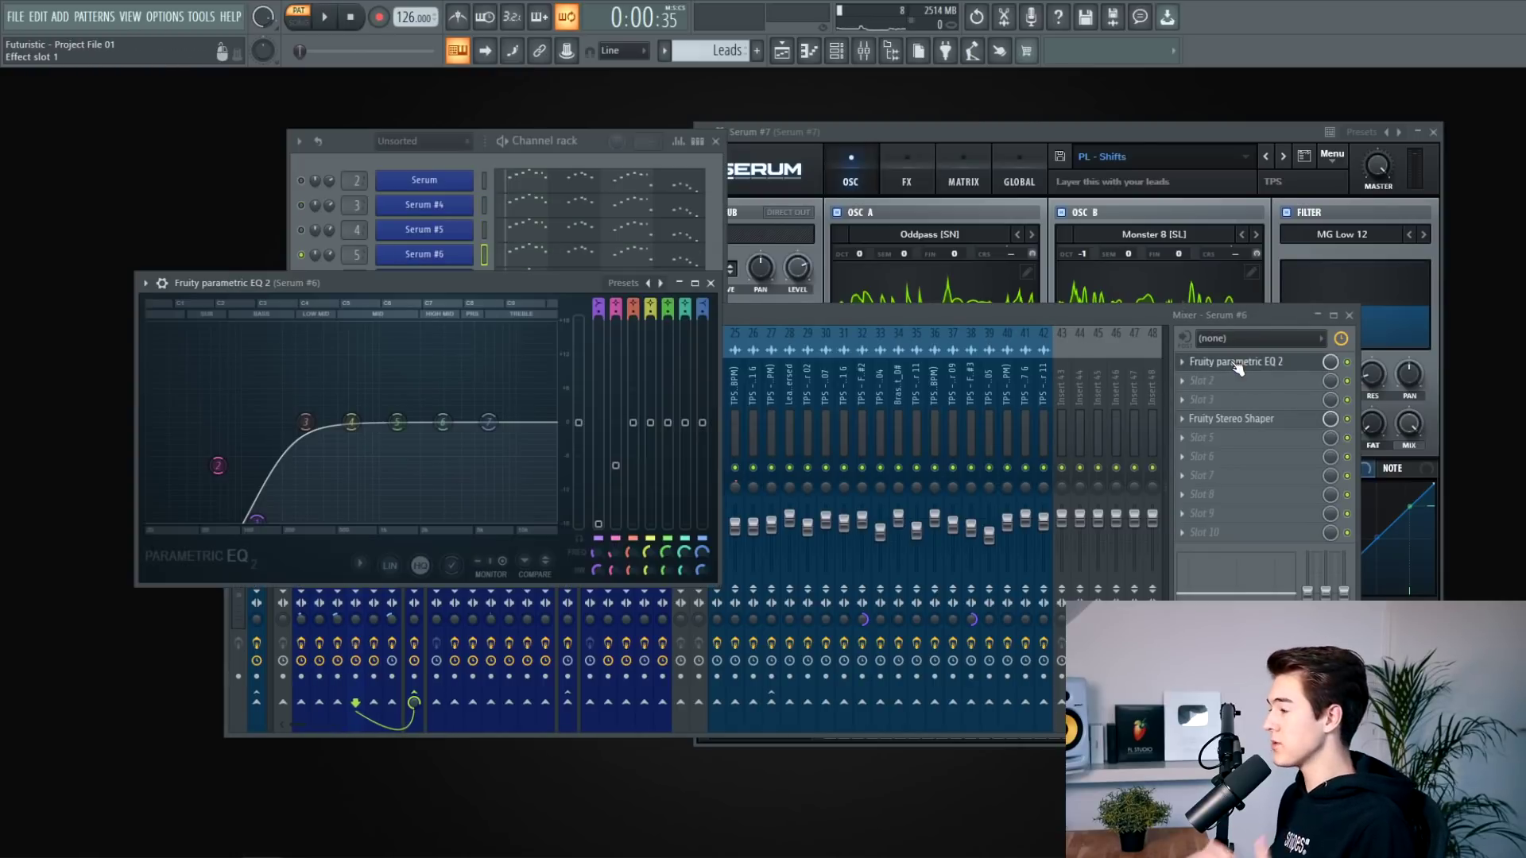
pyautogui.click(1256, 419)
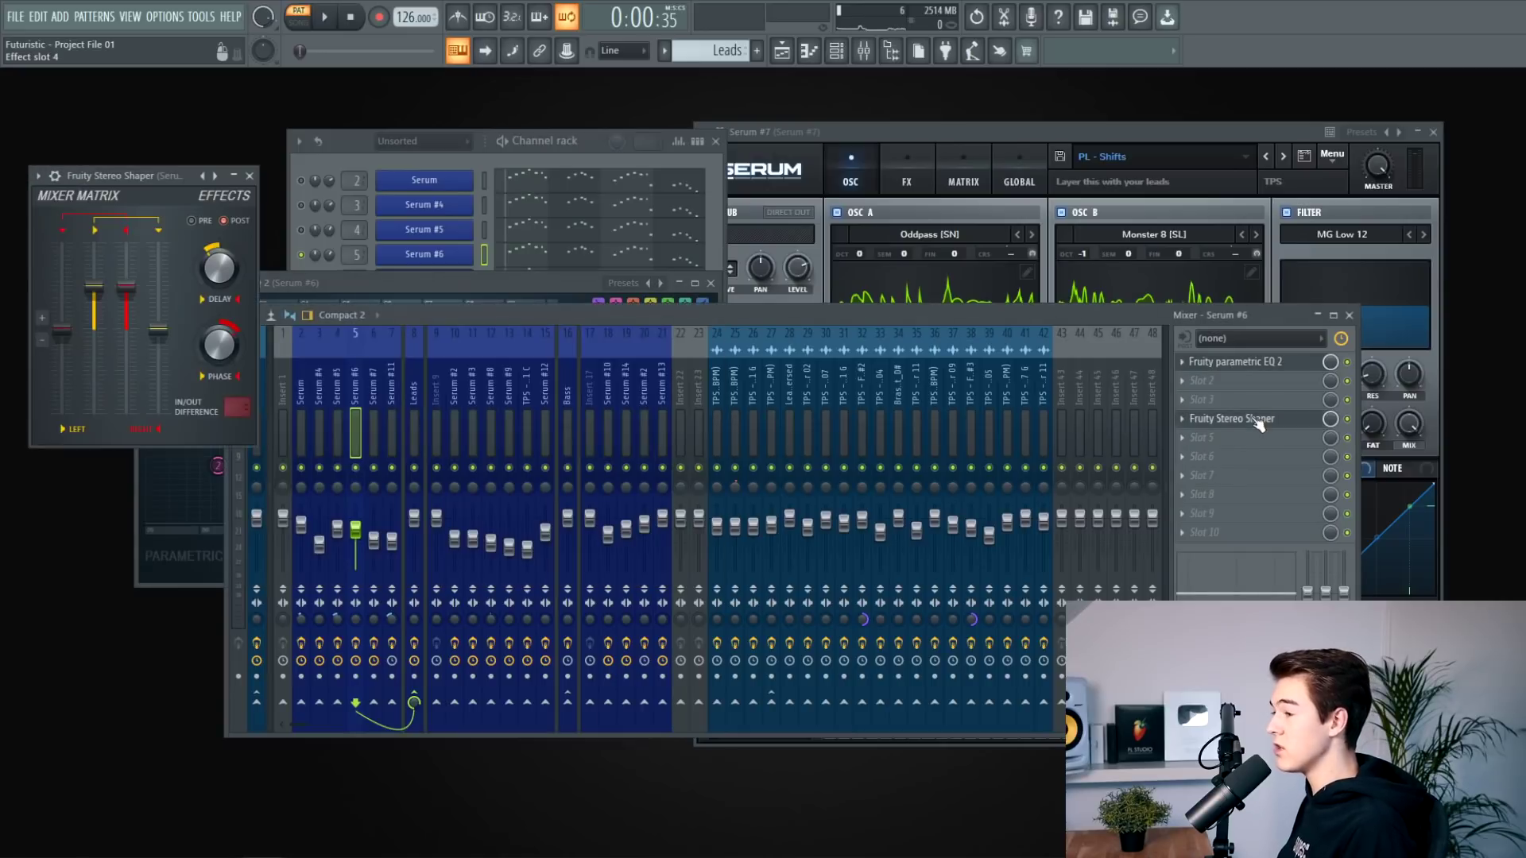
pyautogui.click(250, 177)
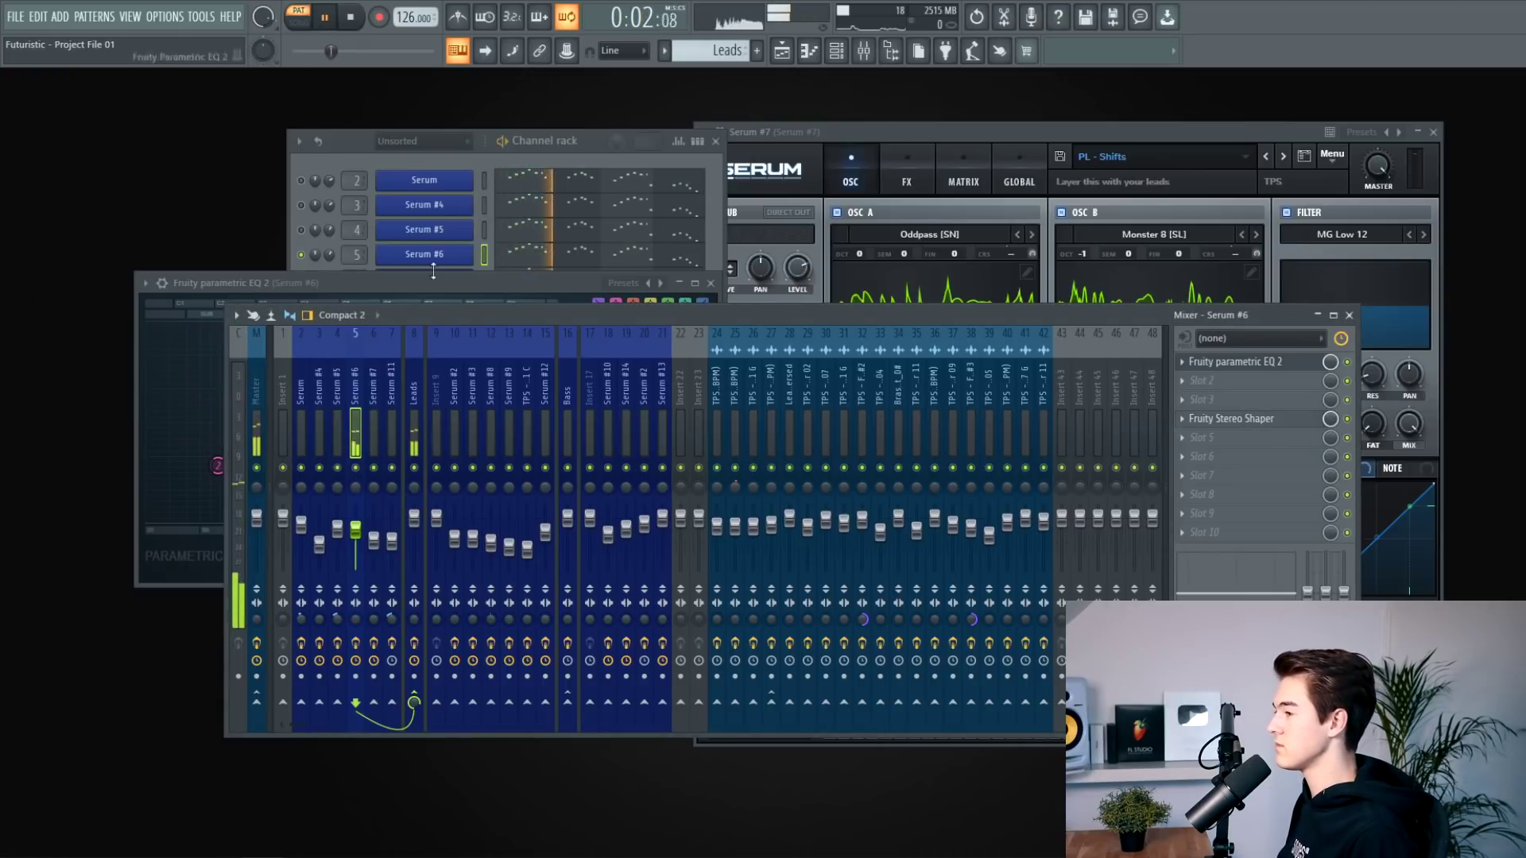
# Step: Audition the Serum #7 channel solo, select its mixer track, and stop playback
pyautogui.click(483, 183)
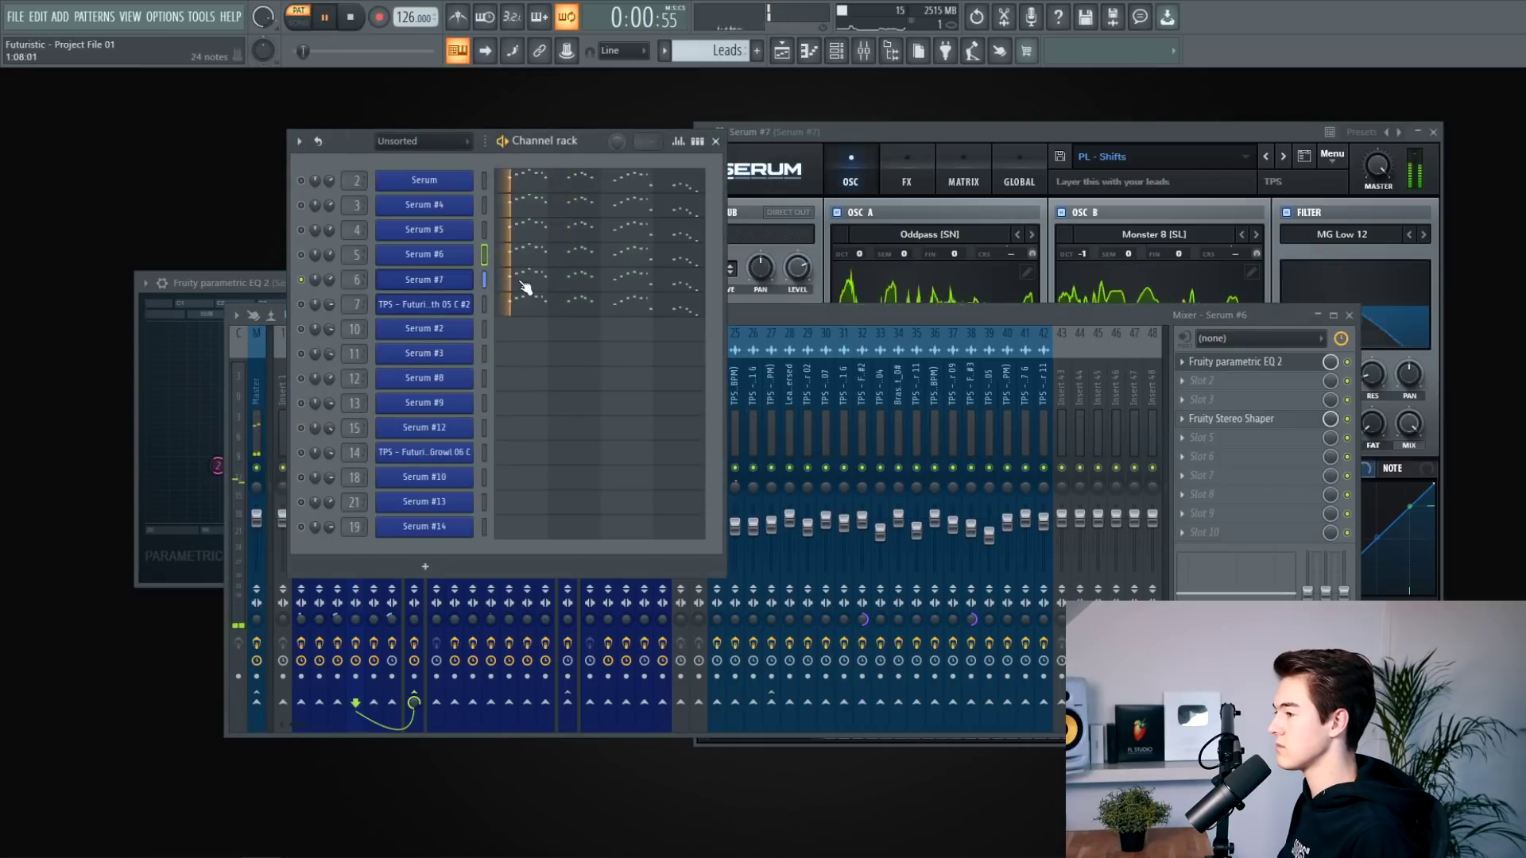
pyautogui.click(795, 354)
pyautogui.click(388, 385)
pyautogui.click(376, 385)
pyautogui.press('space')
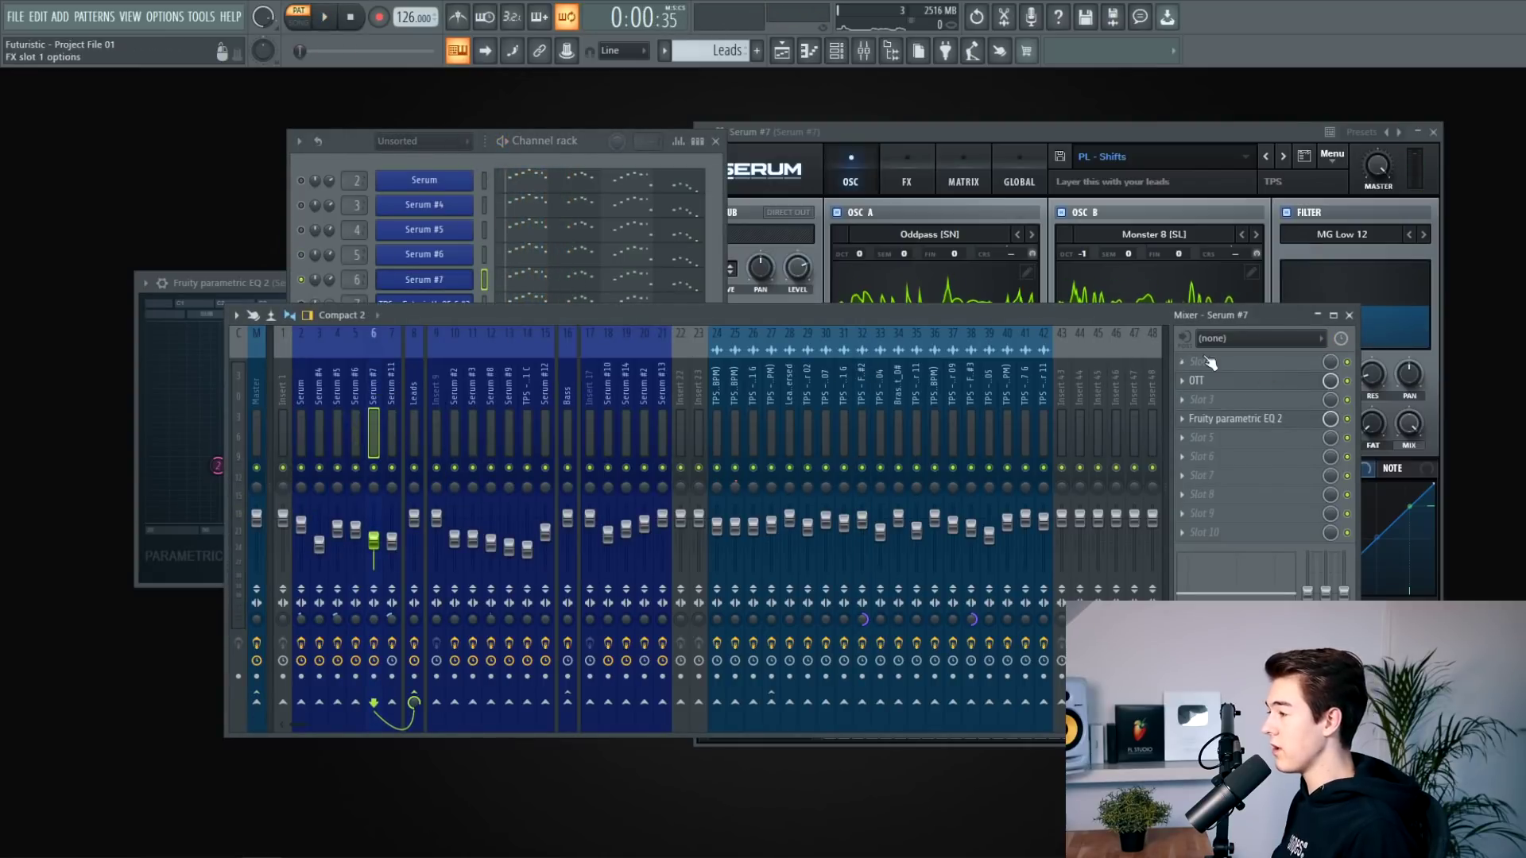
# Step: Open OTT and Fruity parametric EQ 2 on the Serum #7 track, and arrange the windows while listening
pyautogui.click(1241, 381)
pyautogui.click(1264, 424)
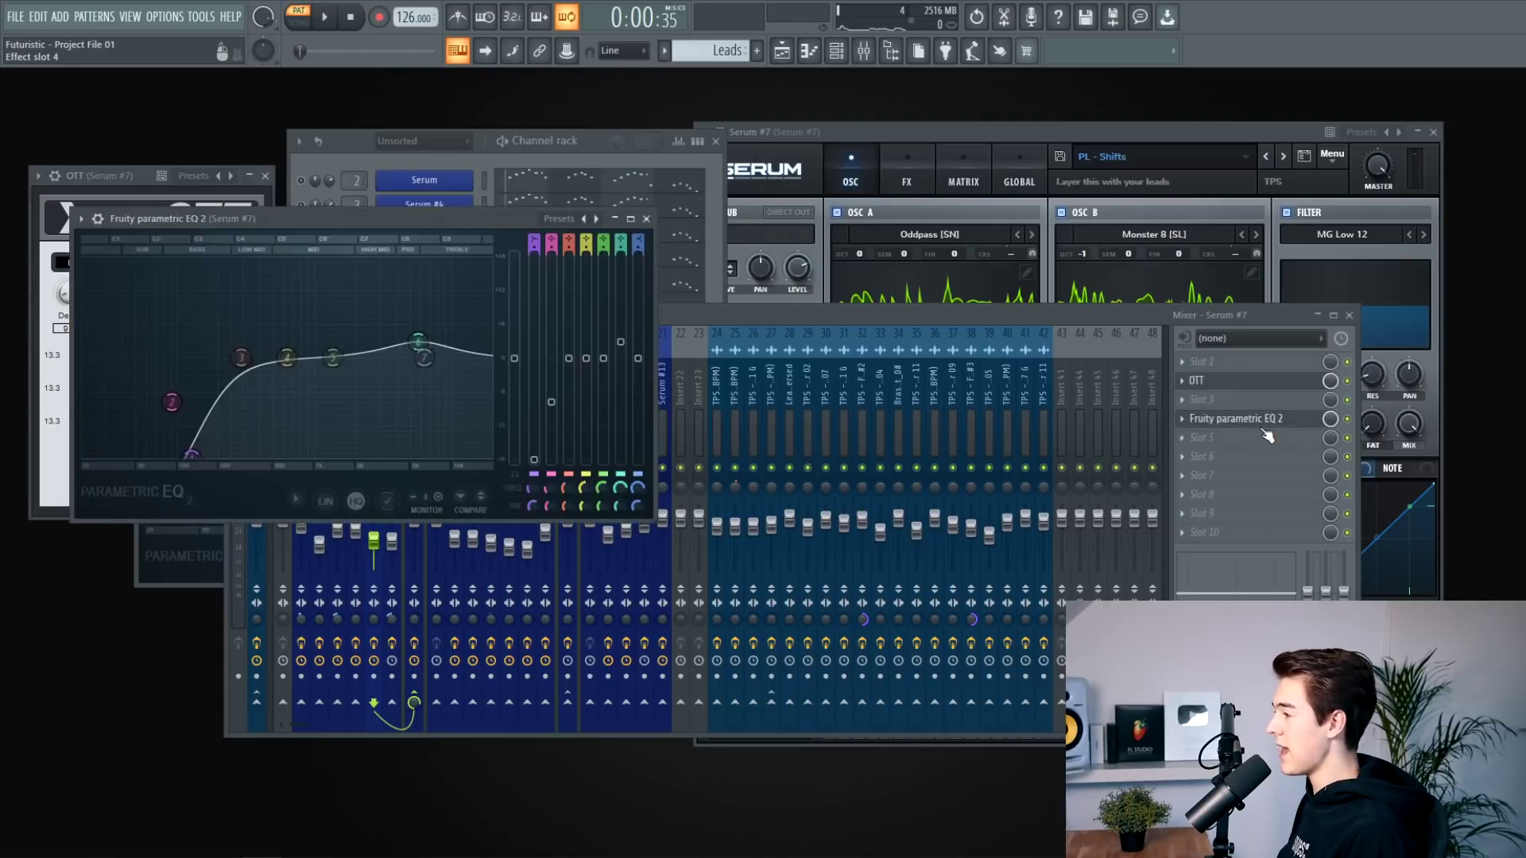
pyautogui.press('space')
pyautogui.moveTo(371, 226); pyautogui.dragTo(598, 221)
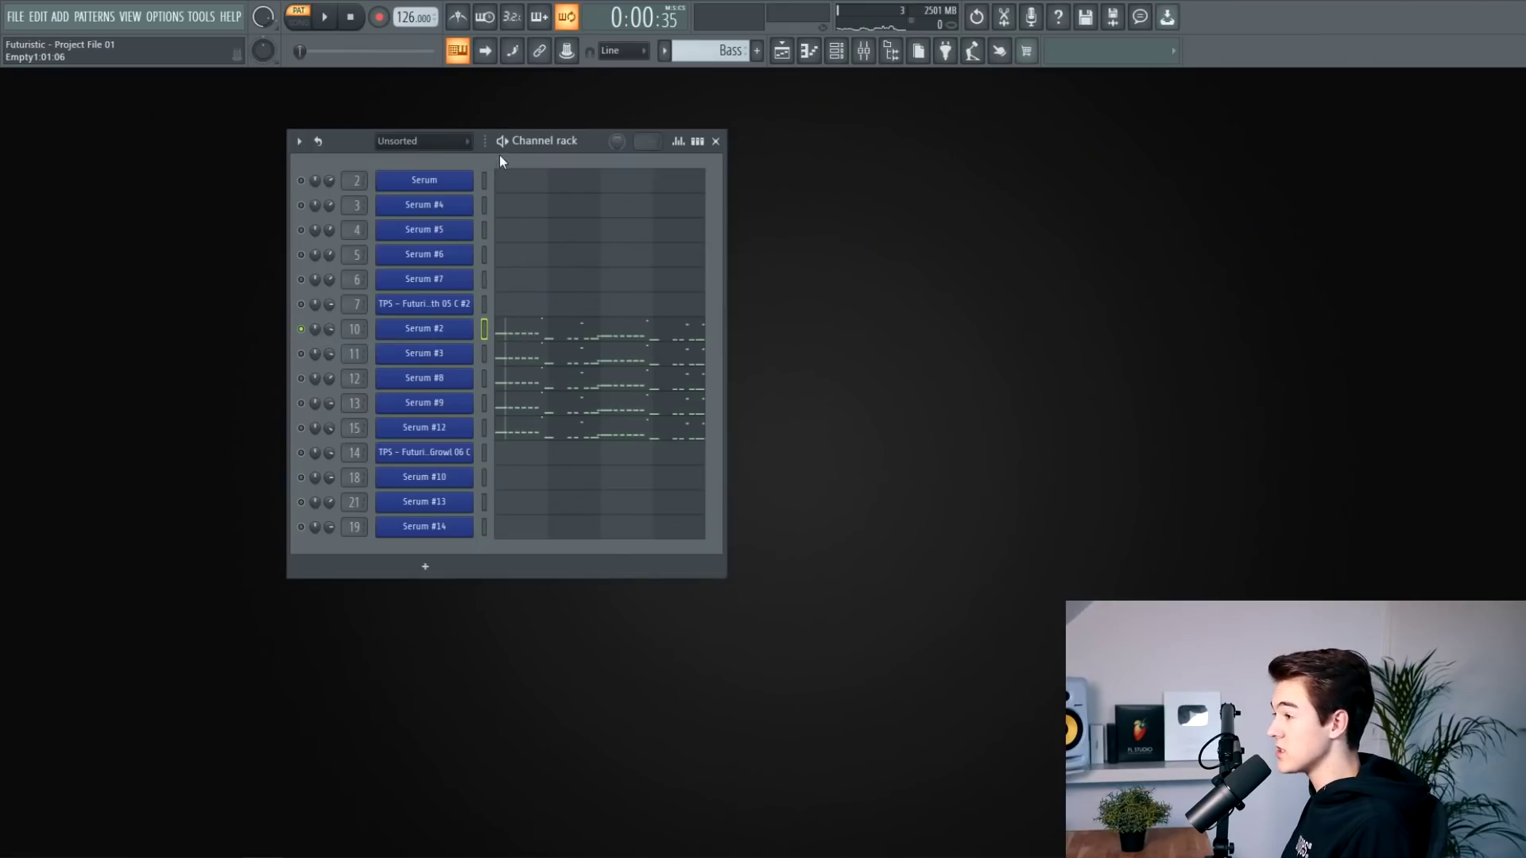
# Step: Play the Serum #2 part of the Bass pattern and examine its notes in the piano roll during playback
pyautogui.click(503, 144)
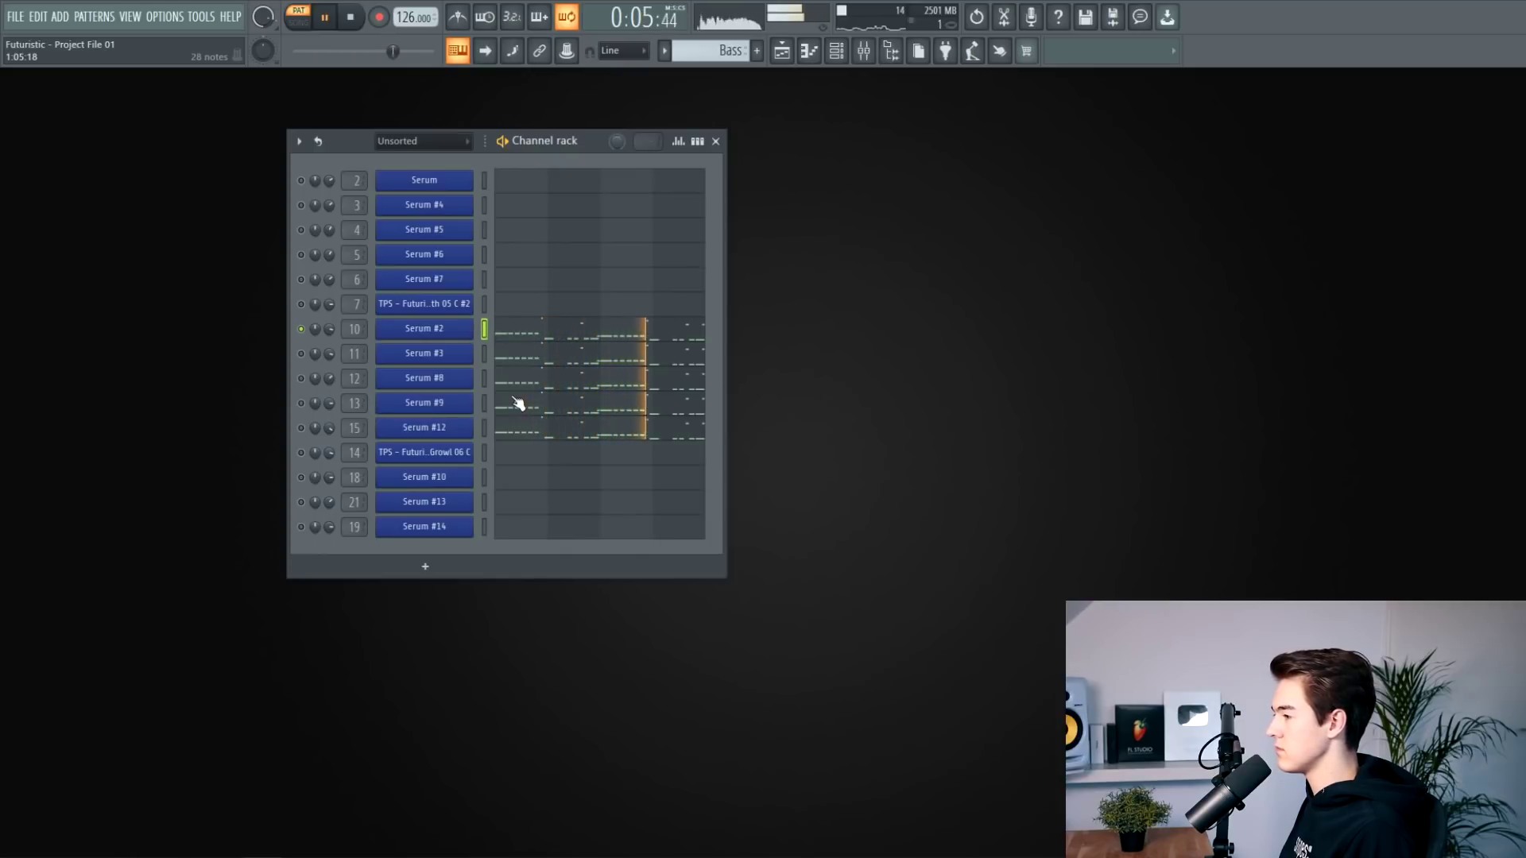
pyautogui.click(616, 332)
pyautogui.press('space')
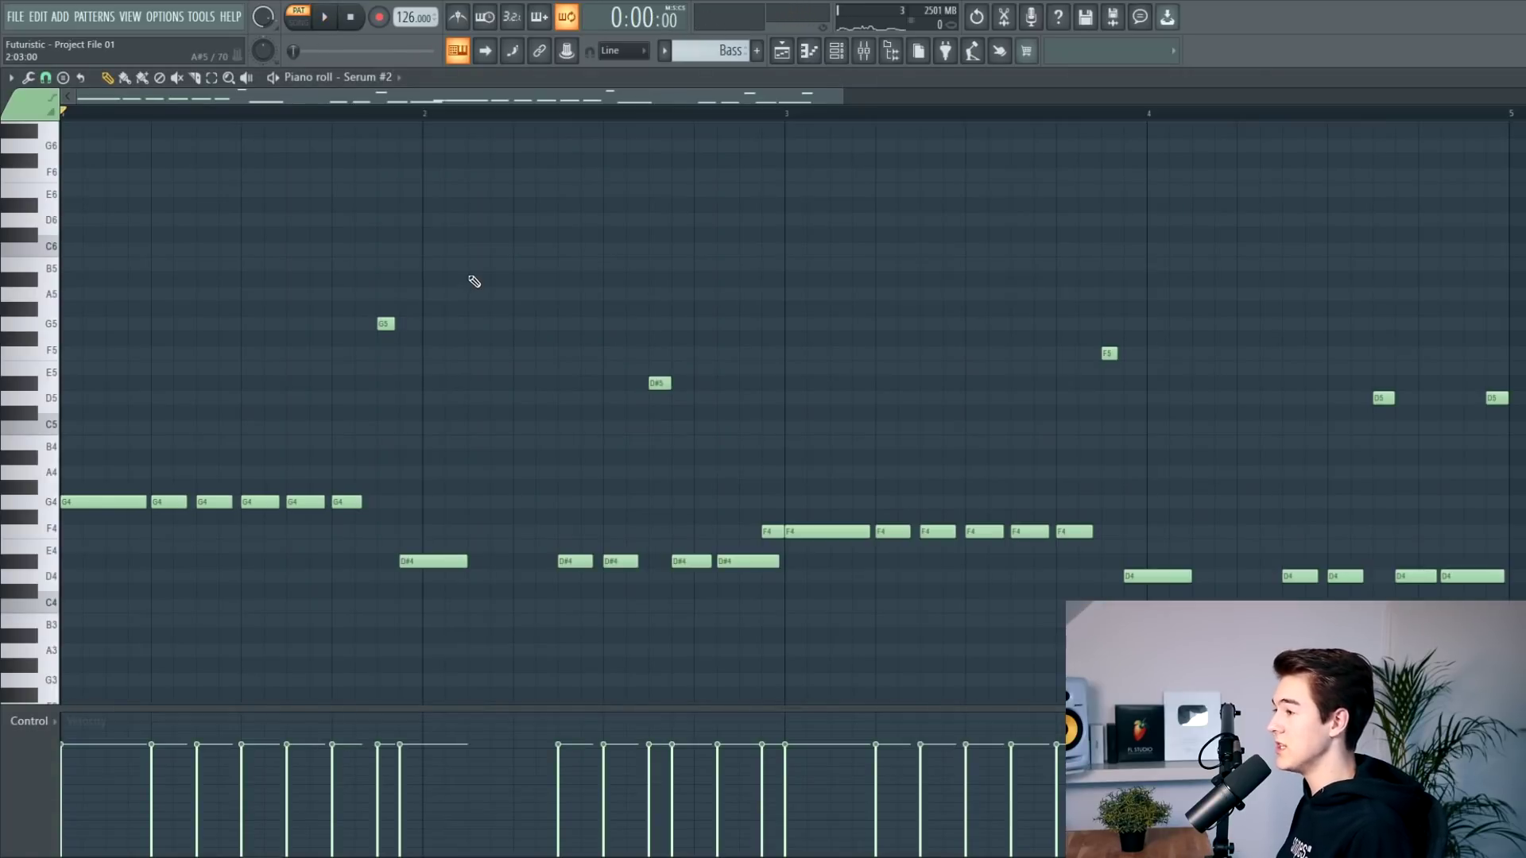
pyautogui.press('space')
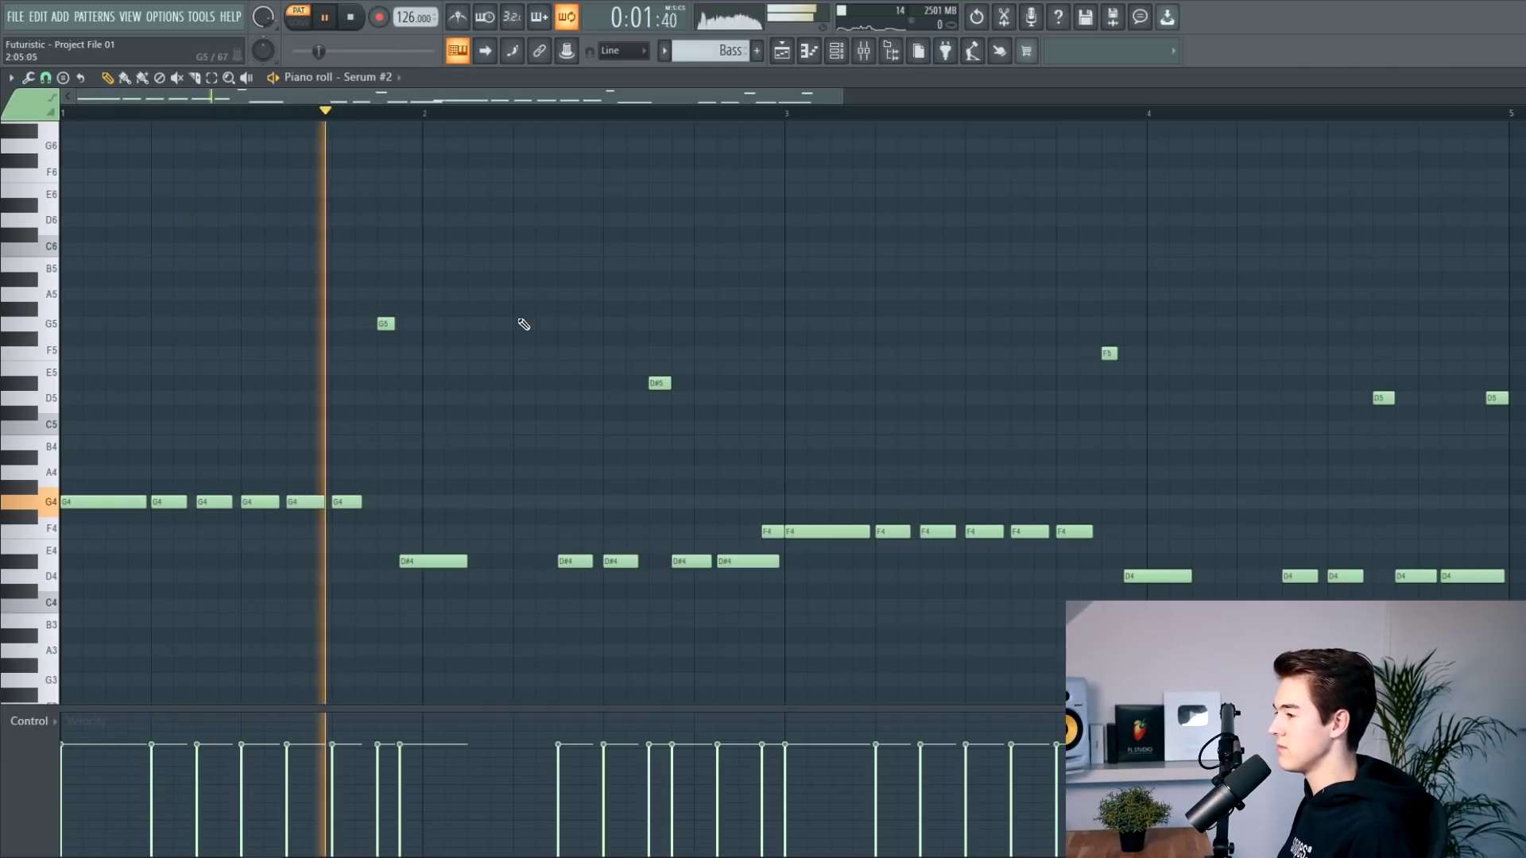
pyautogui.press('space')
# Step: Return to the channel rack and open the Serum #3 bass instrument
pyautogui.click(835, 53)
pyautogui.click(422, 358)
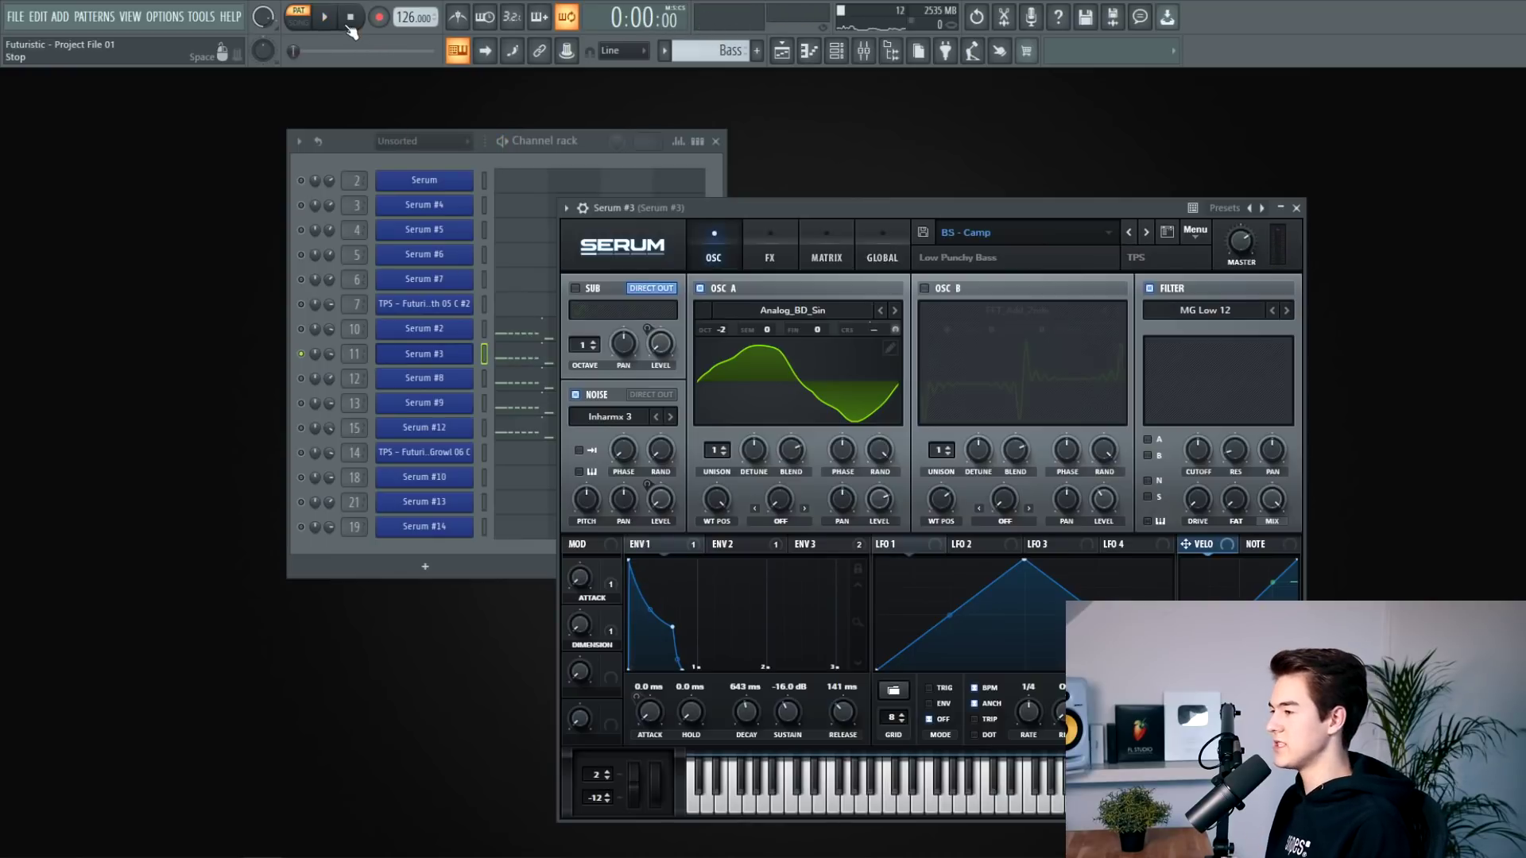
# Step: Solo the Serum #8 bass channel, open its instrument, and listen to it in the Bass pattern
pyautogui.click(301, 382)
pyautogui.click(387, 375)
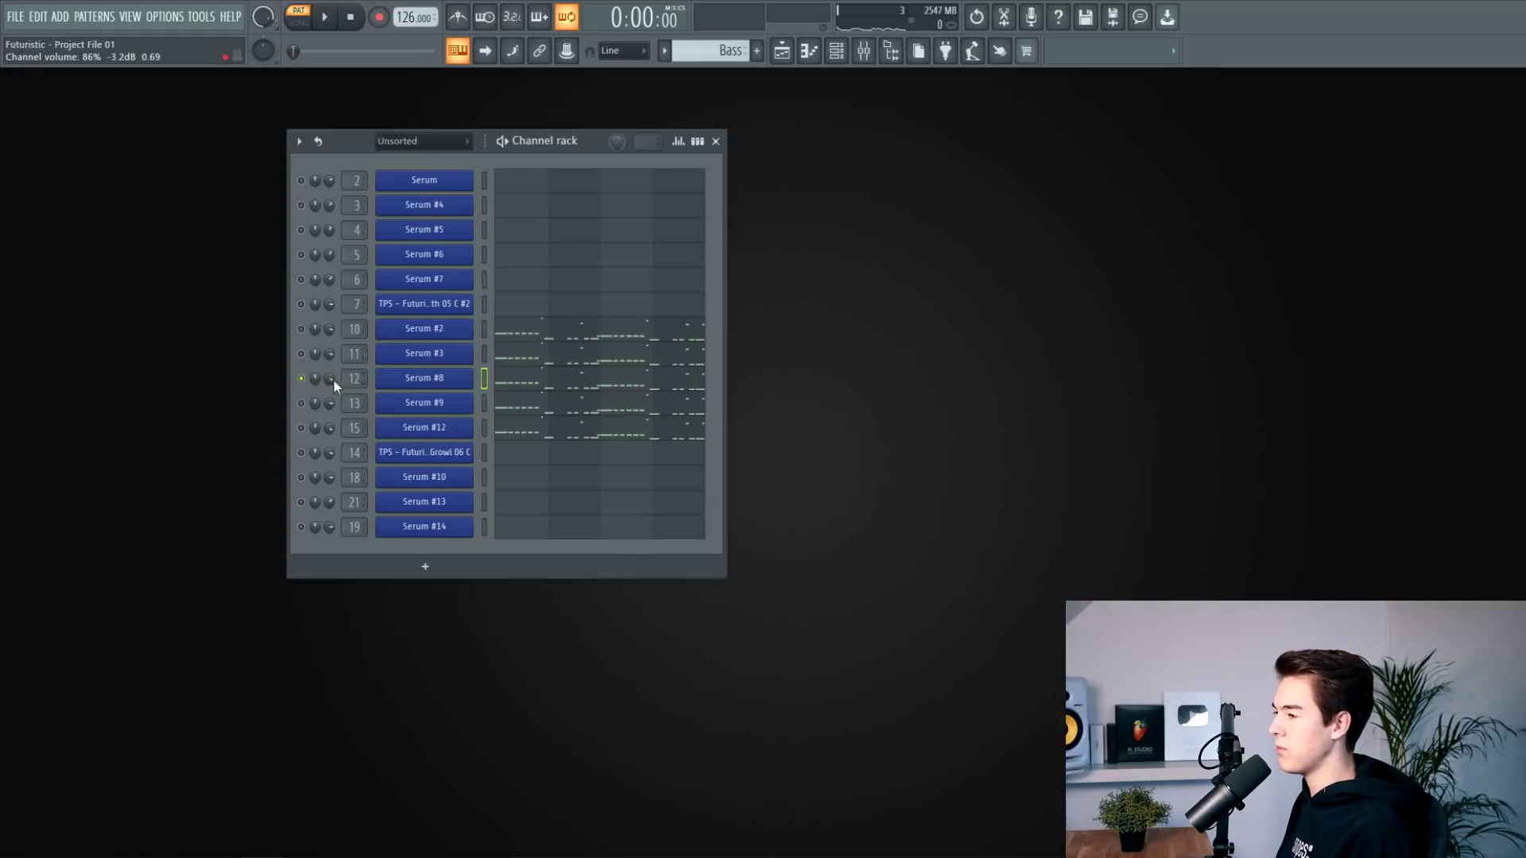
pyautogui.click(419, 382)
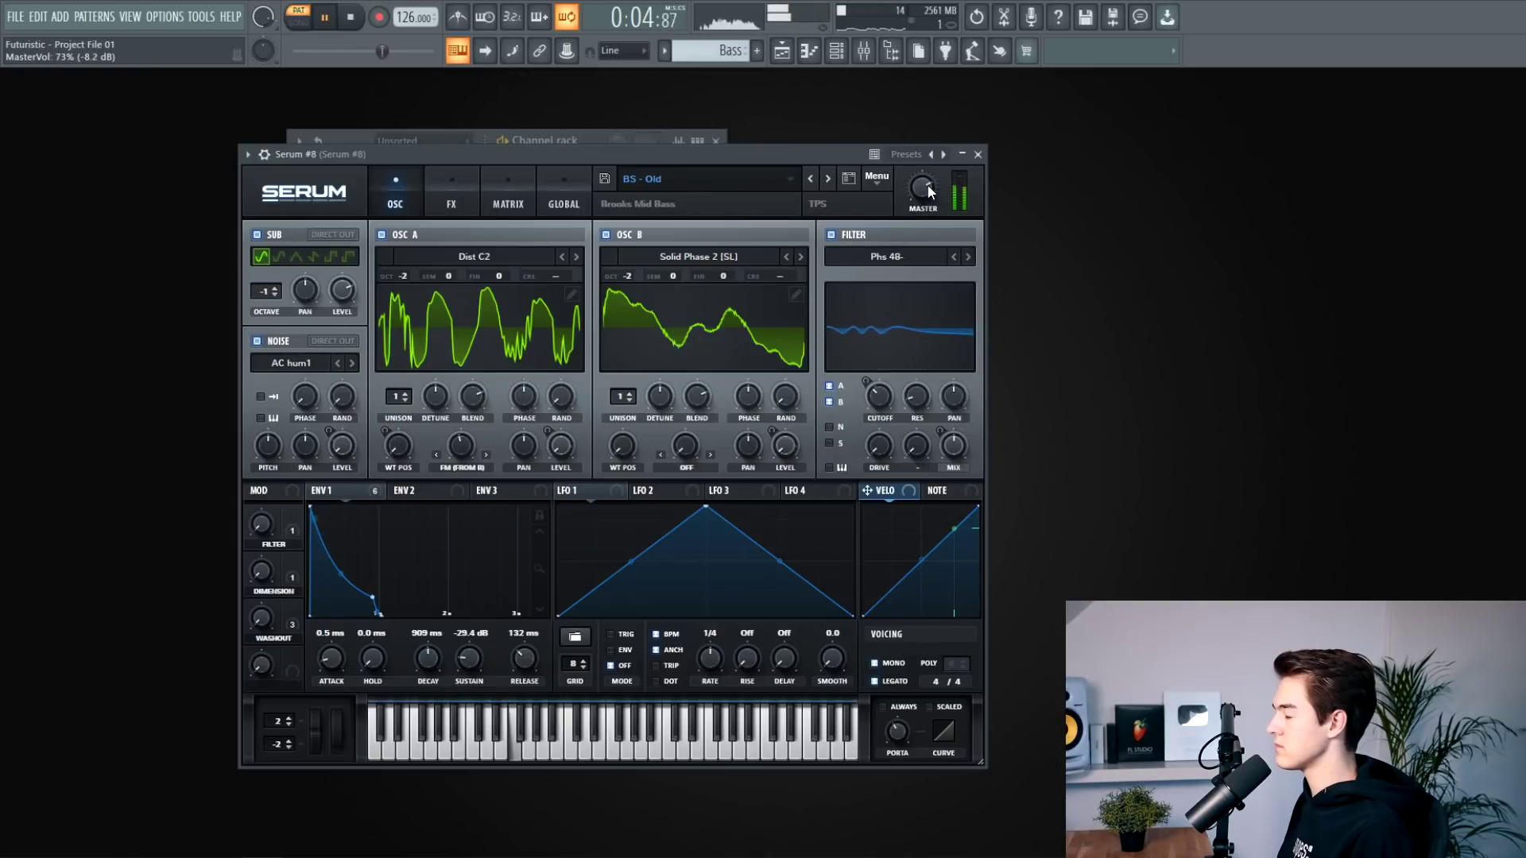
pyautogui.click(351, 17)
pyautogui.press('Escape')
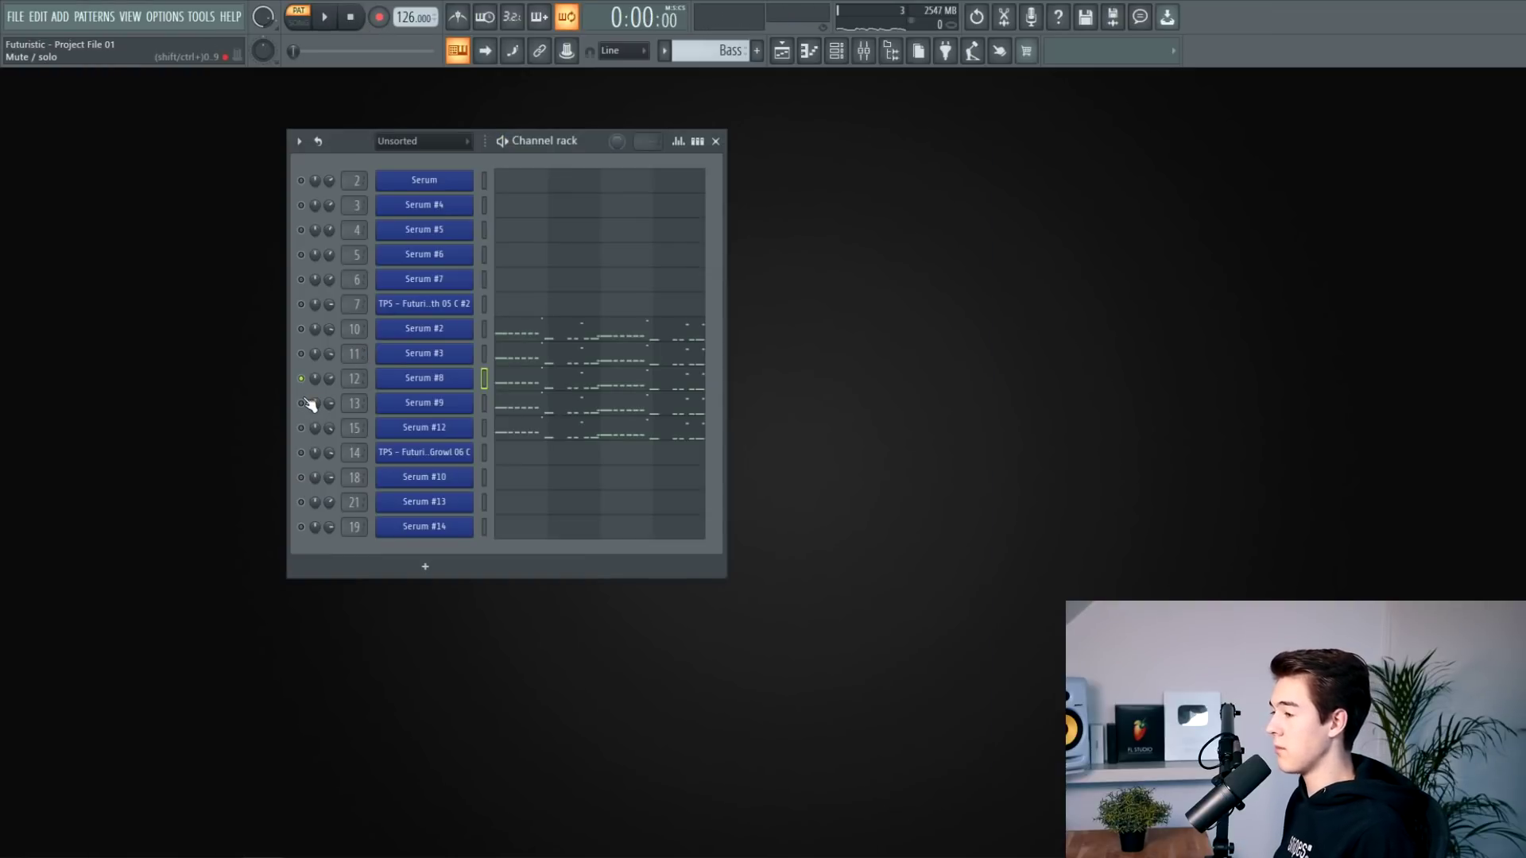
# Step: Open the Serum #9 bass instrument and audition its layer in the Bass pattern
pyautogui.click(424, 403)
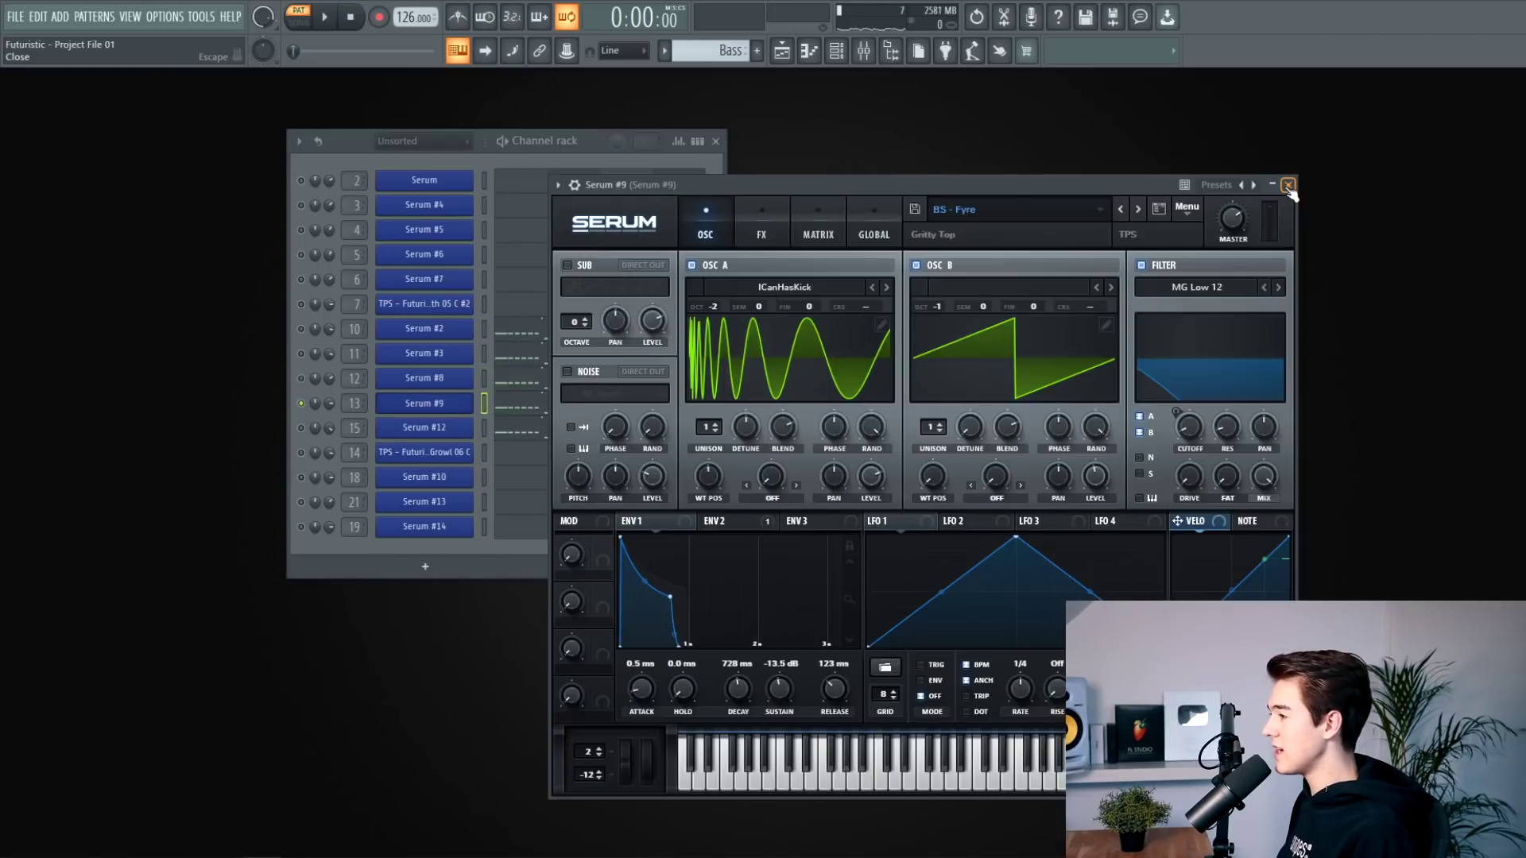
pyautogui.press('space')
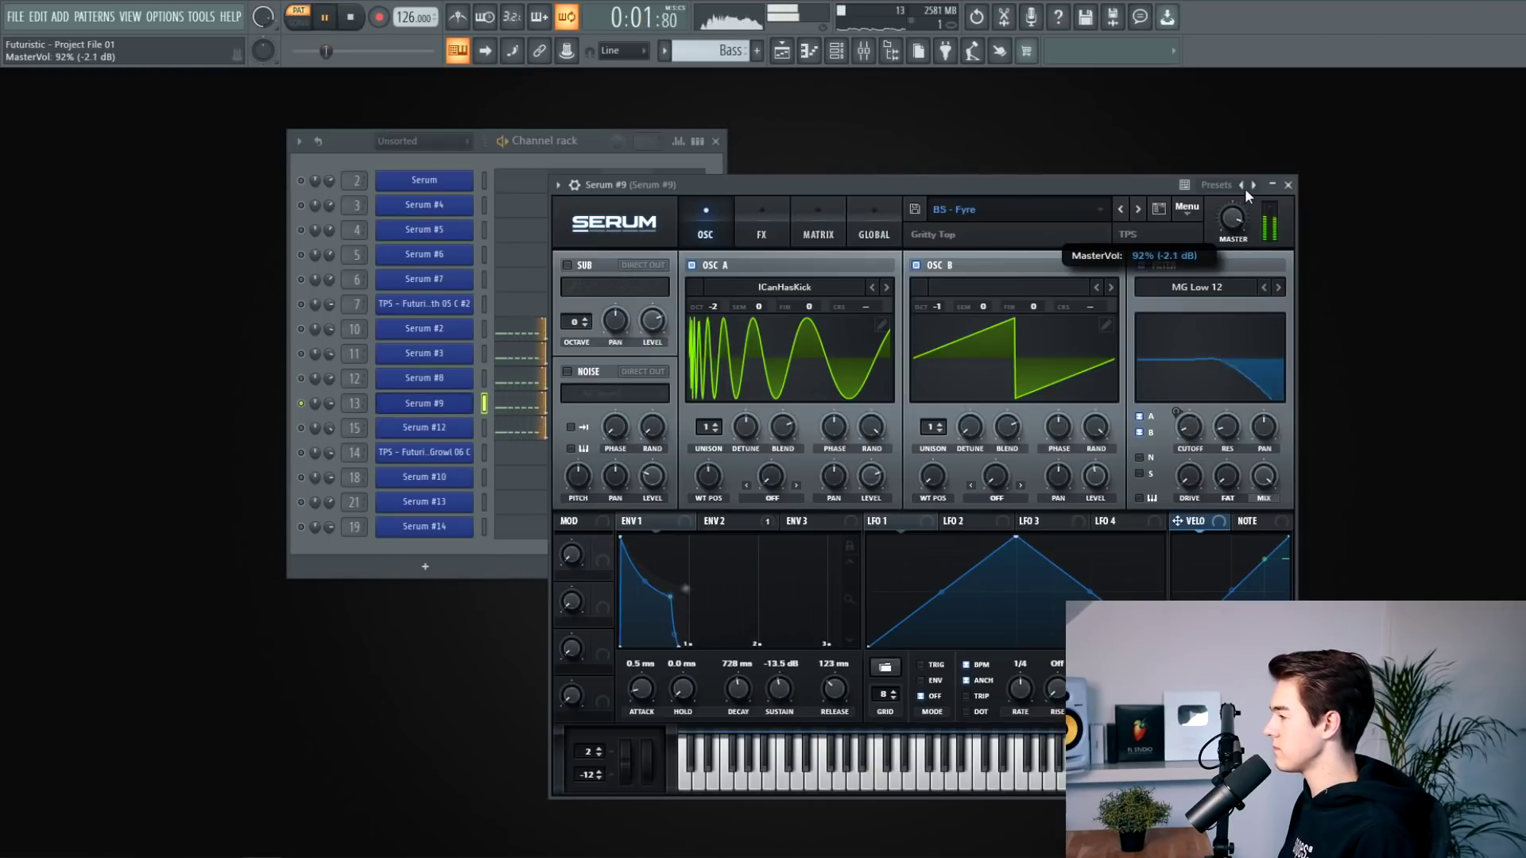
pyautogui.moveTo(1244, 220)
pyautogui.mouseDown()
pyautogui.moveTo(1244, 206)
pyautogui.moveTo(1245, 220)
pyautogui.mouseUp()
pyautogui.press('space')
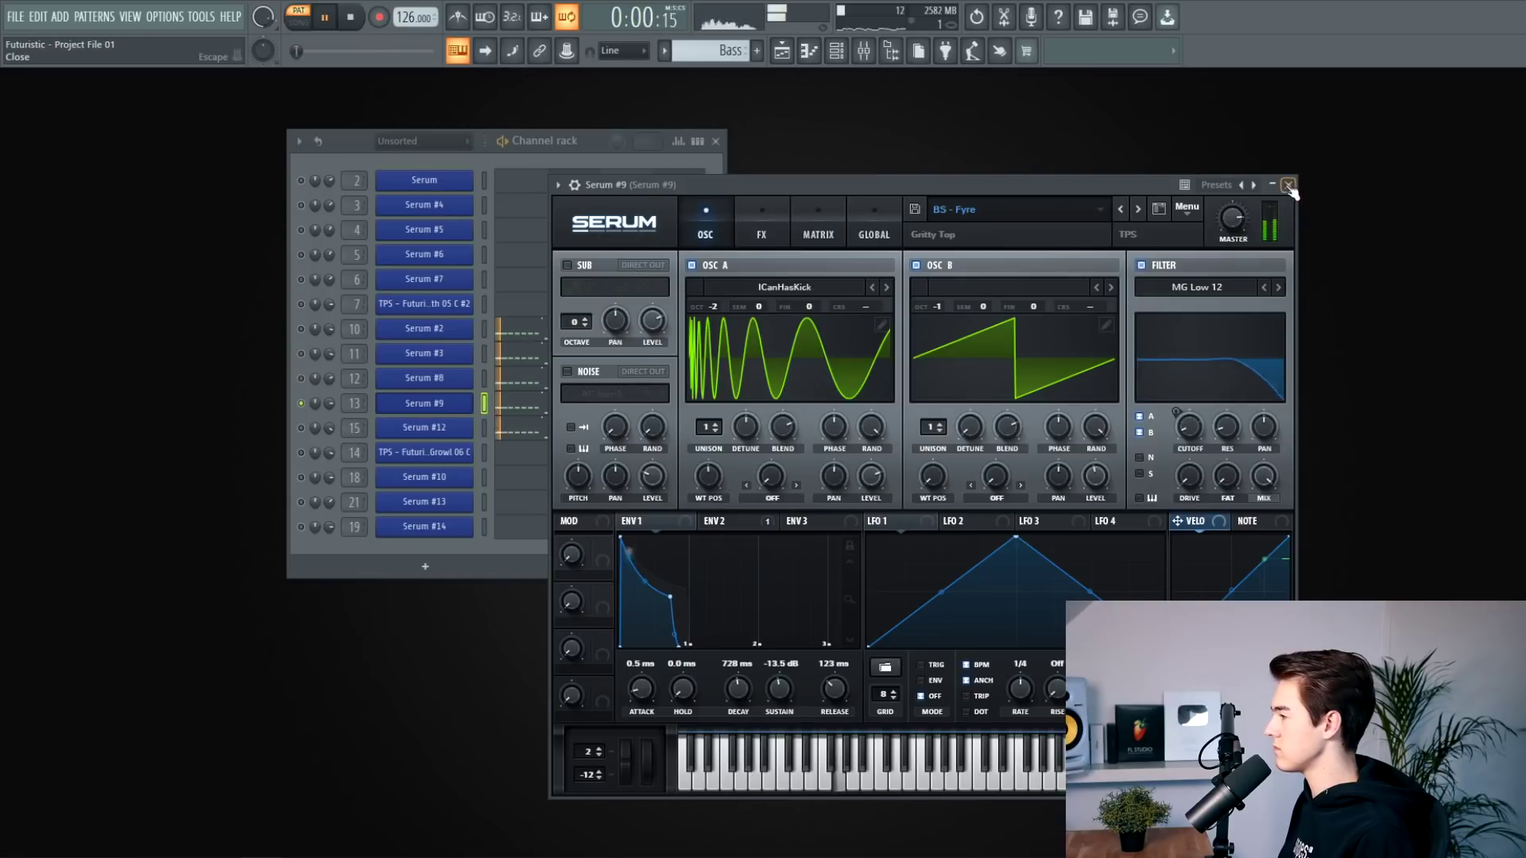
pyautogui.click(1288, 186)
# Step: Solo the Serum #12 channel, open its instrument, and listen to that bass layer
pyautogui.rightClick(300, 427)
pyautogui.click(313, 433)
pyautogui.rightClick(306, 429)
pyautogui.click(338, 437)
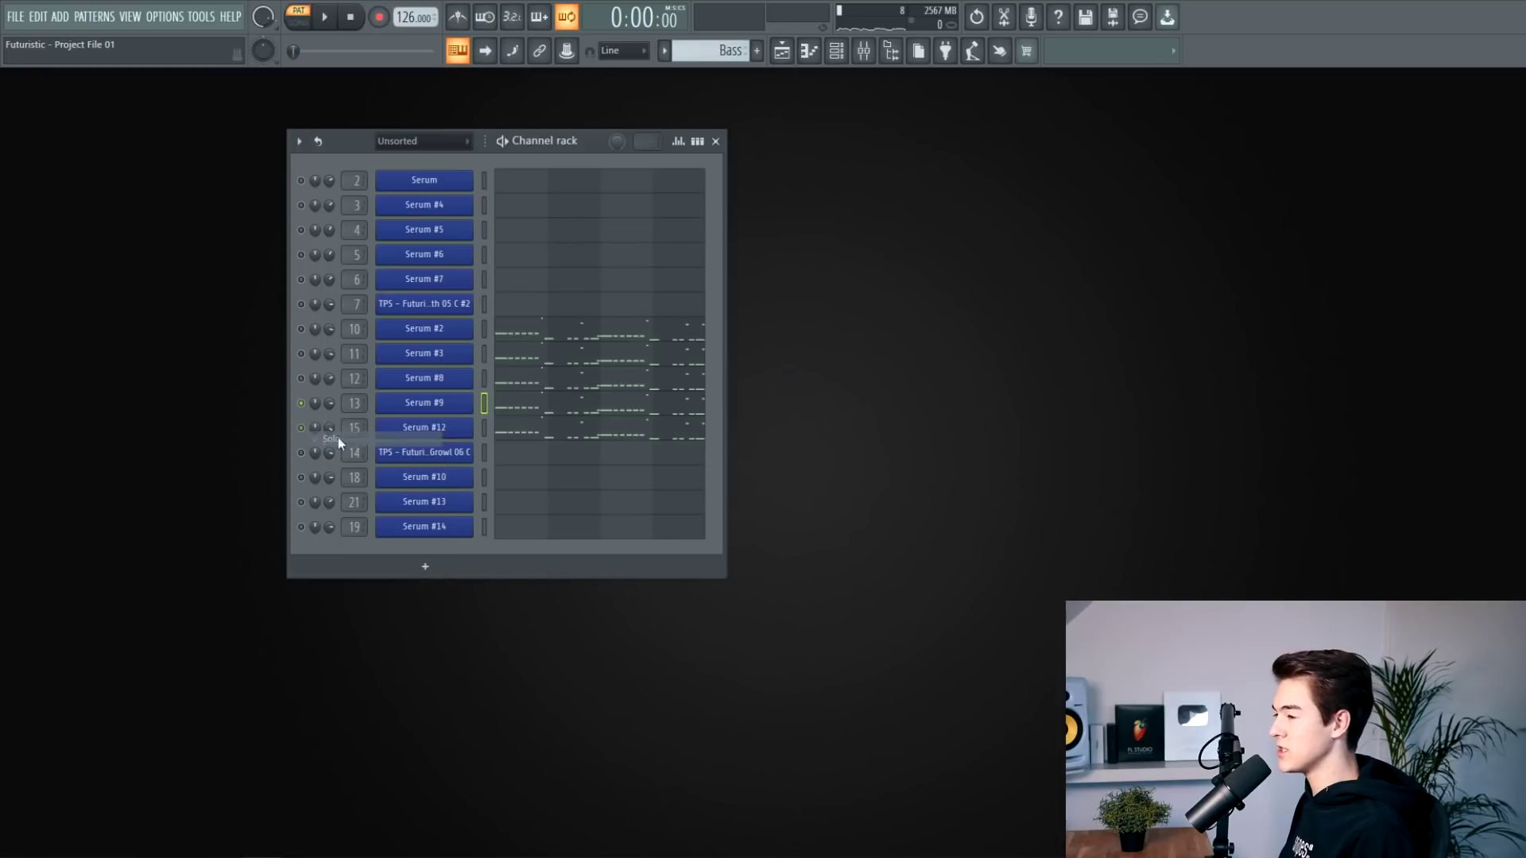
pyautogui.click(472, 430)
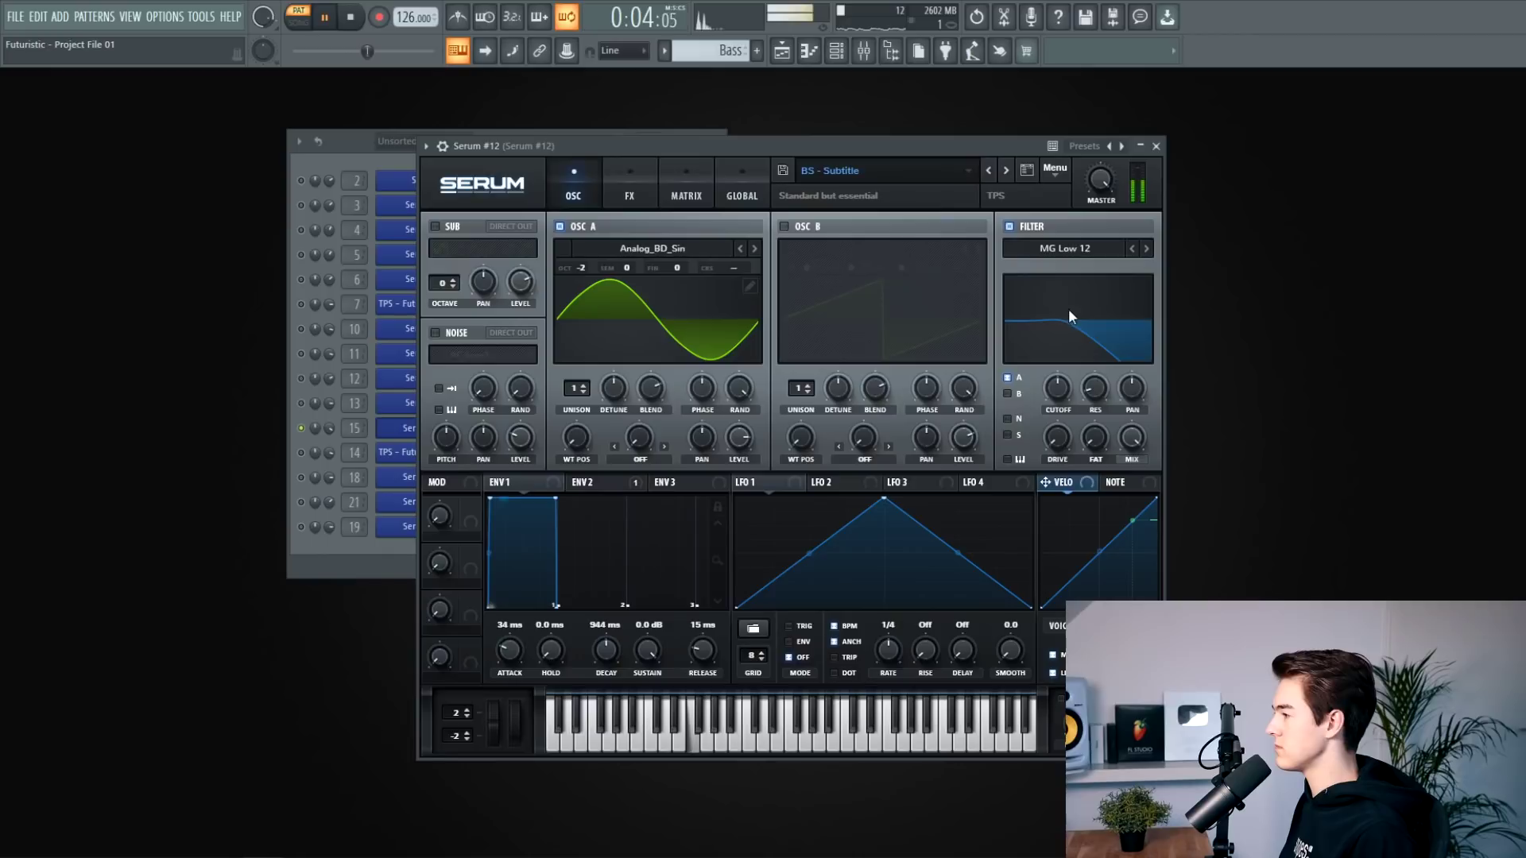
pyautogui.click(1157, 147)
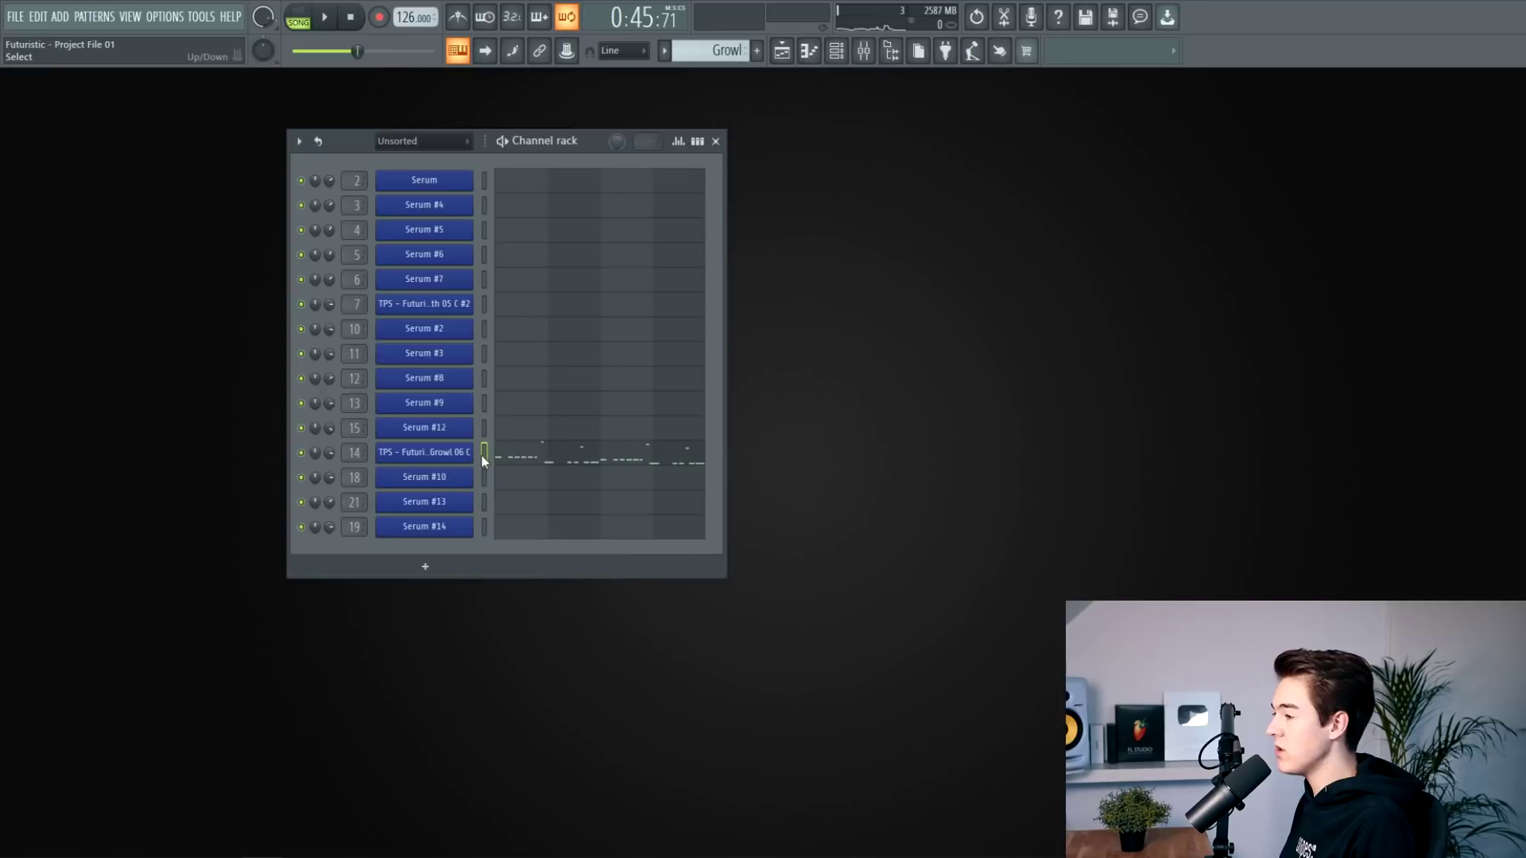
# Step: Open the Bass Growl 06 C sample channel and listen to it in the Growl pattern
pyautogui.click(476, 457)
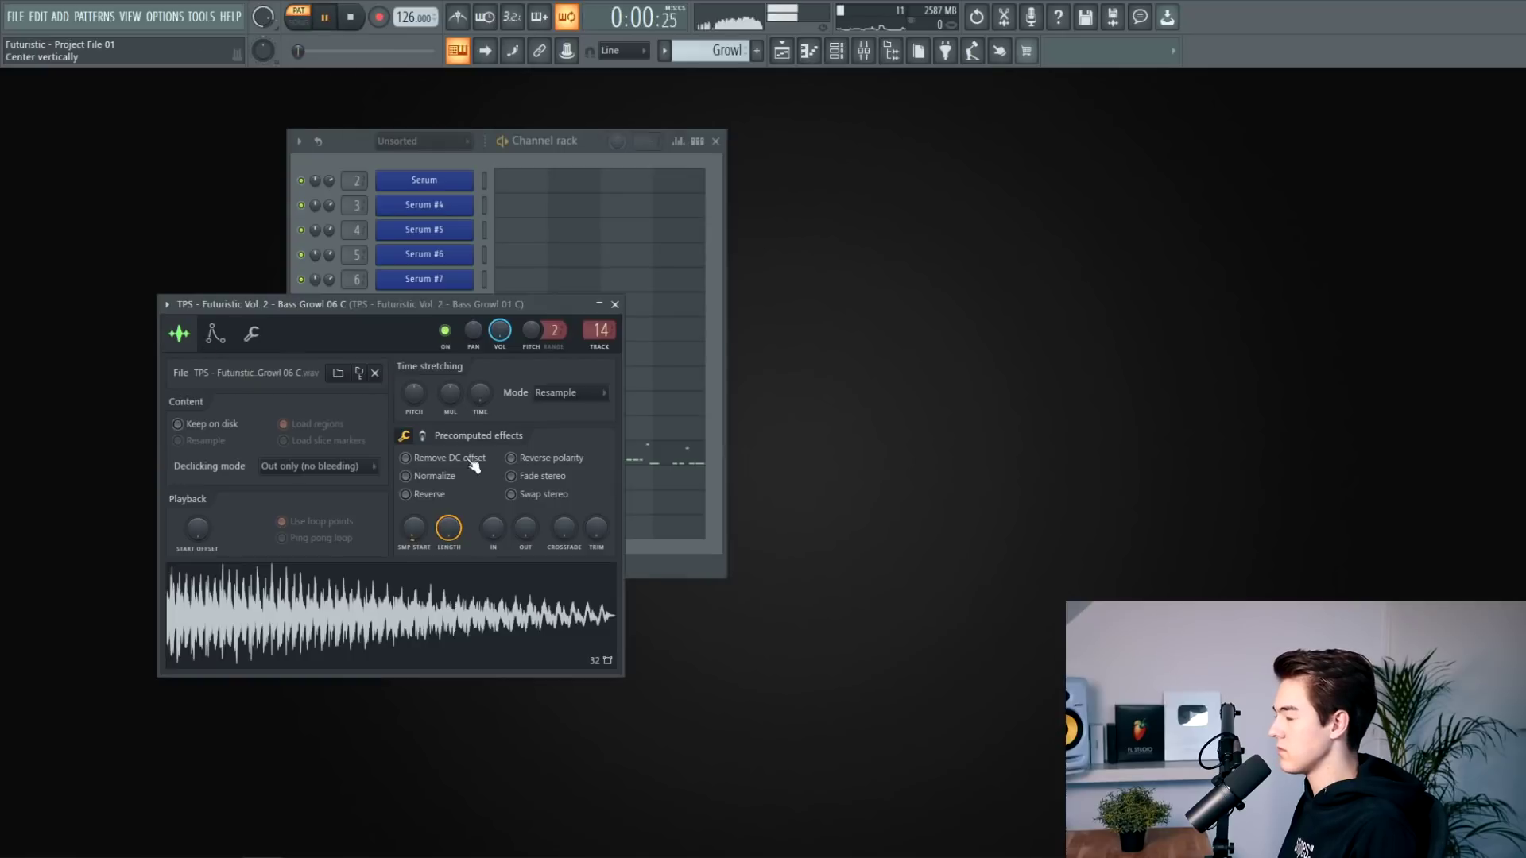
pyautogui.click(614, 304)
pyautogui.press('space')
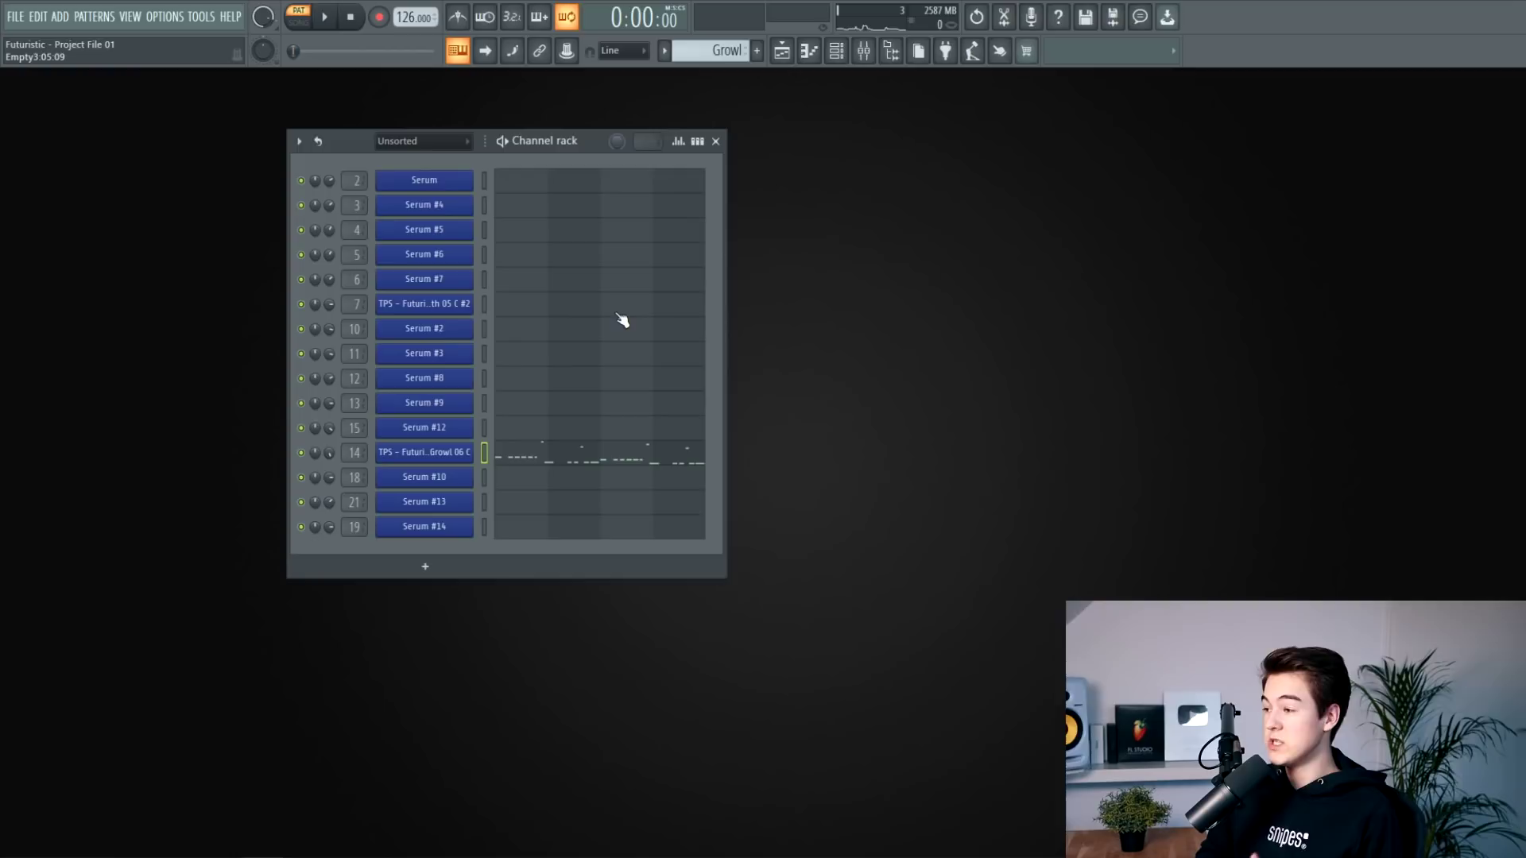
# Step: Show the mixer and inspect Fruity parametric EQ 2 and CamelCrusher on the Serum #2 track
pyautogui.press('F9')
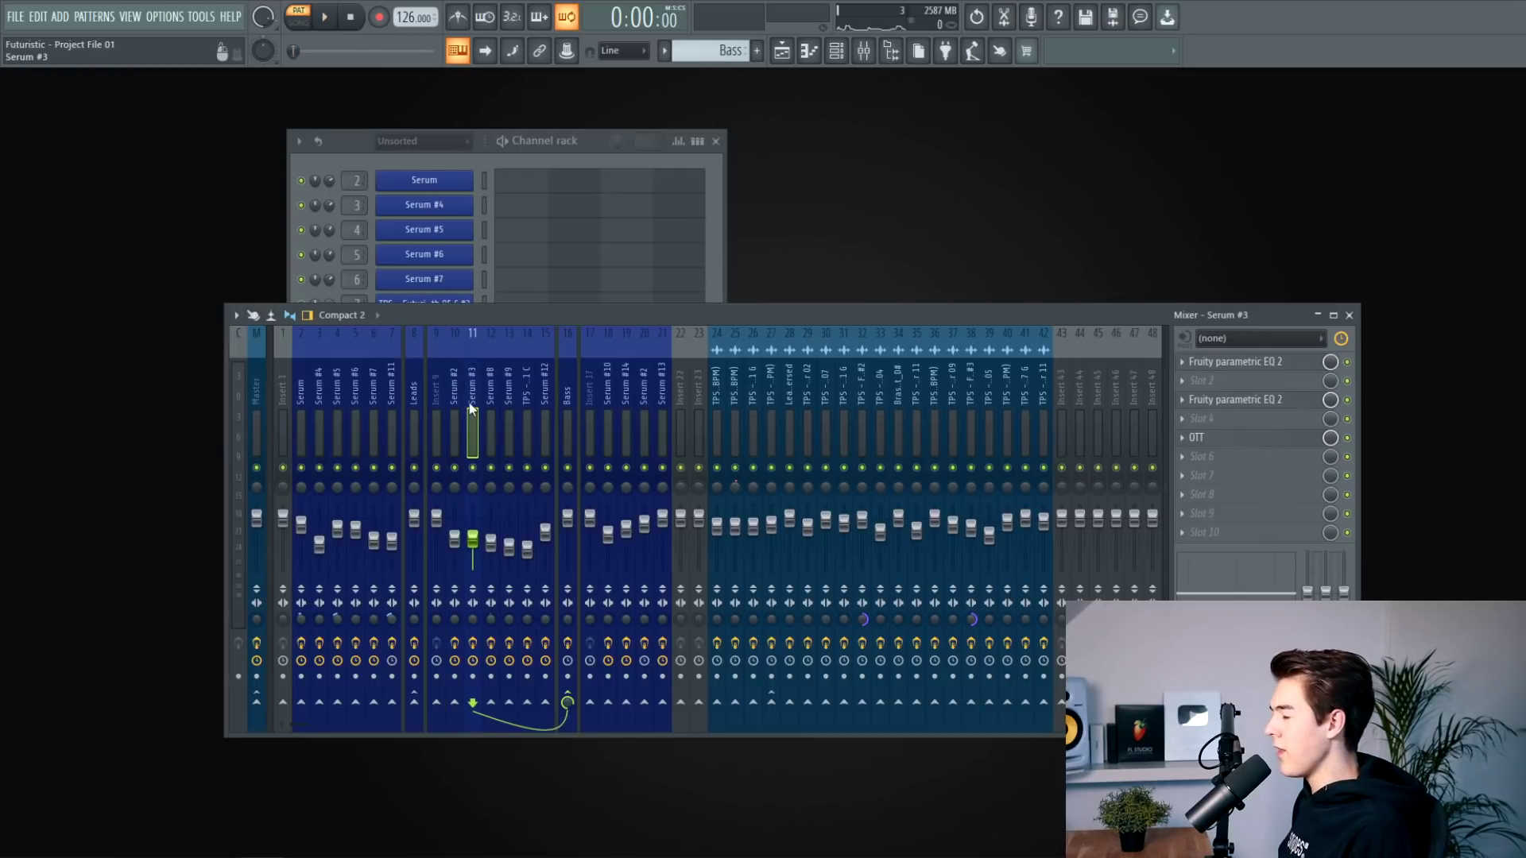
pyautogui.click(458, 407)
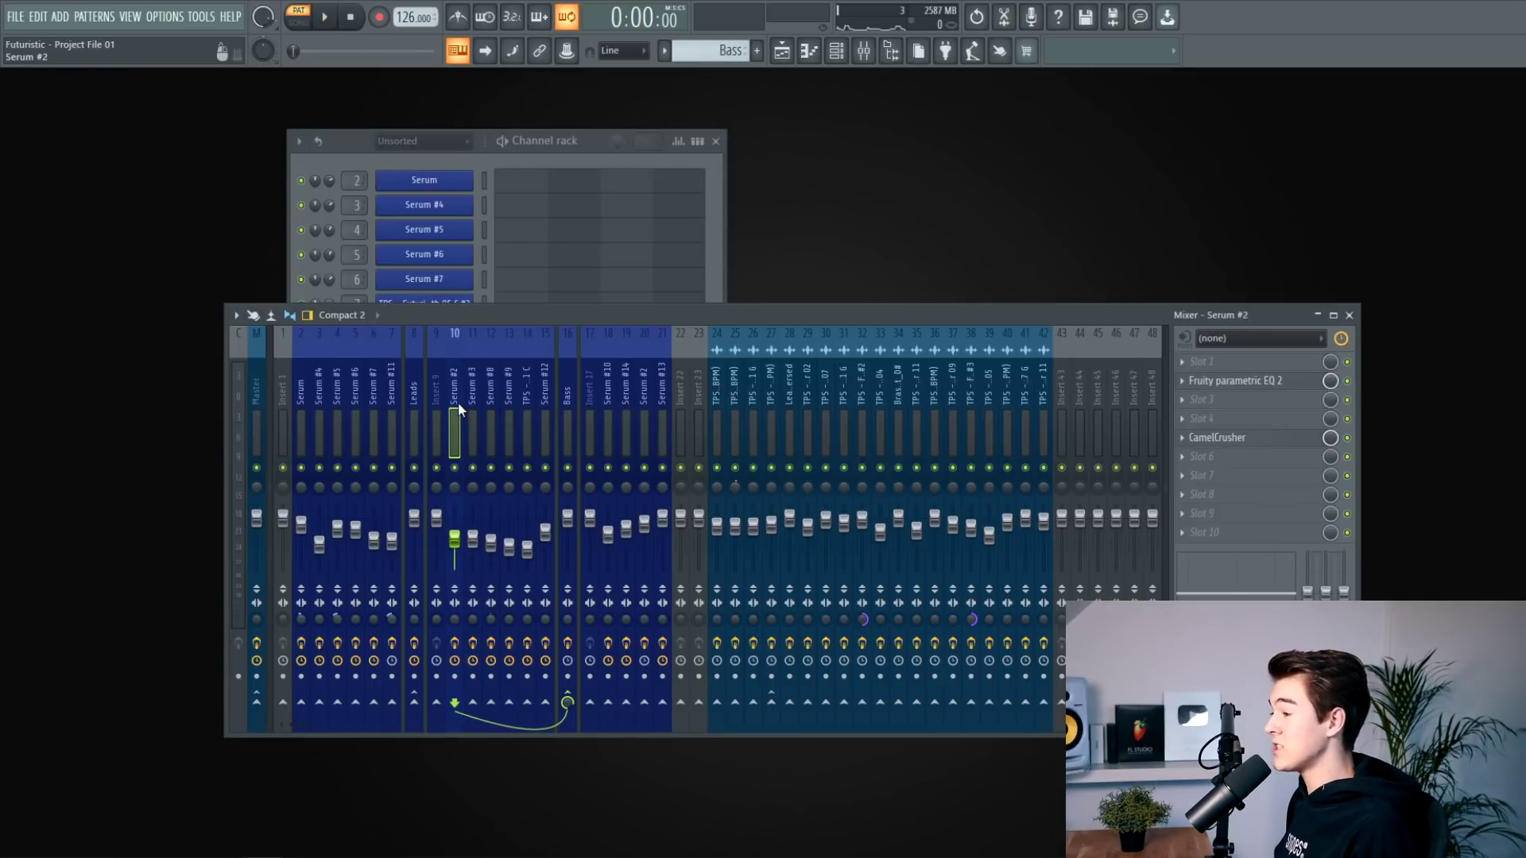
pyautogui.click(1277, 382)
pyautogui.click(1244, 437)
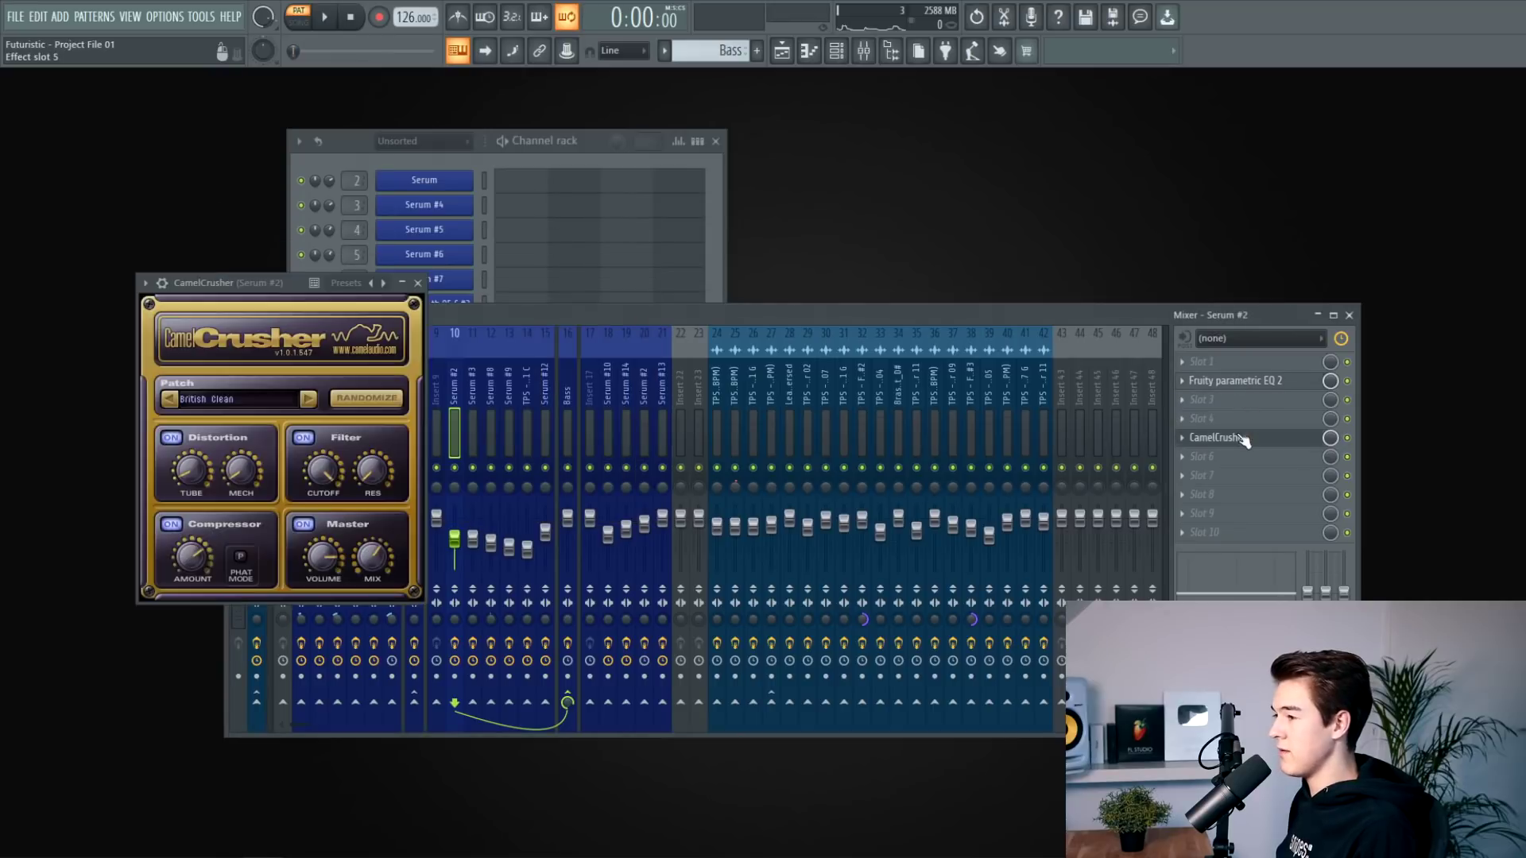
pyautogui.click(419, 282)
# Step: Inspect the OTT settings on the Serum #3 mixer track
pyautogui.click(464, 377)
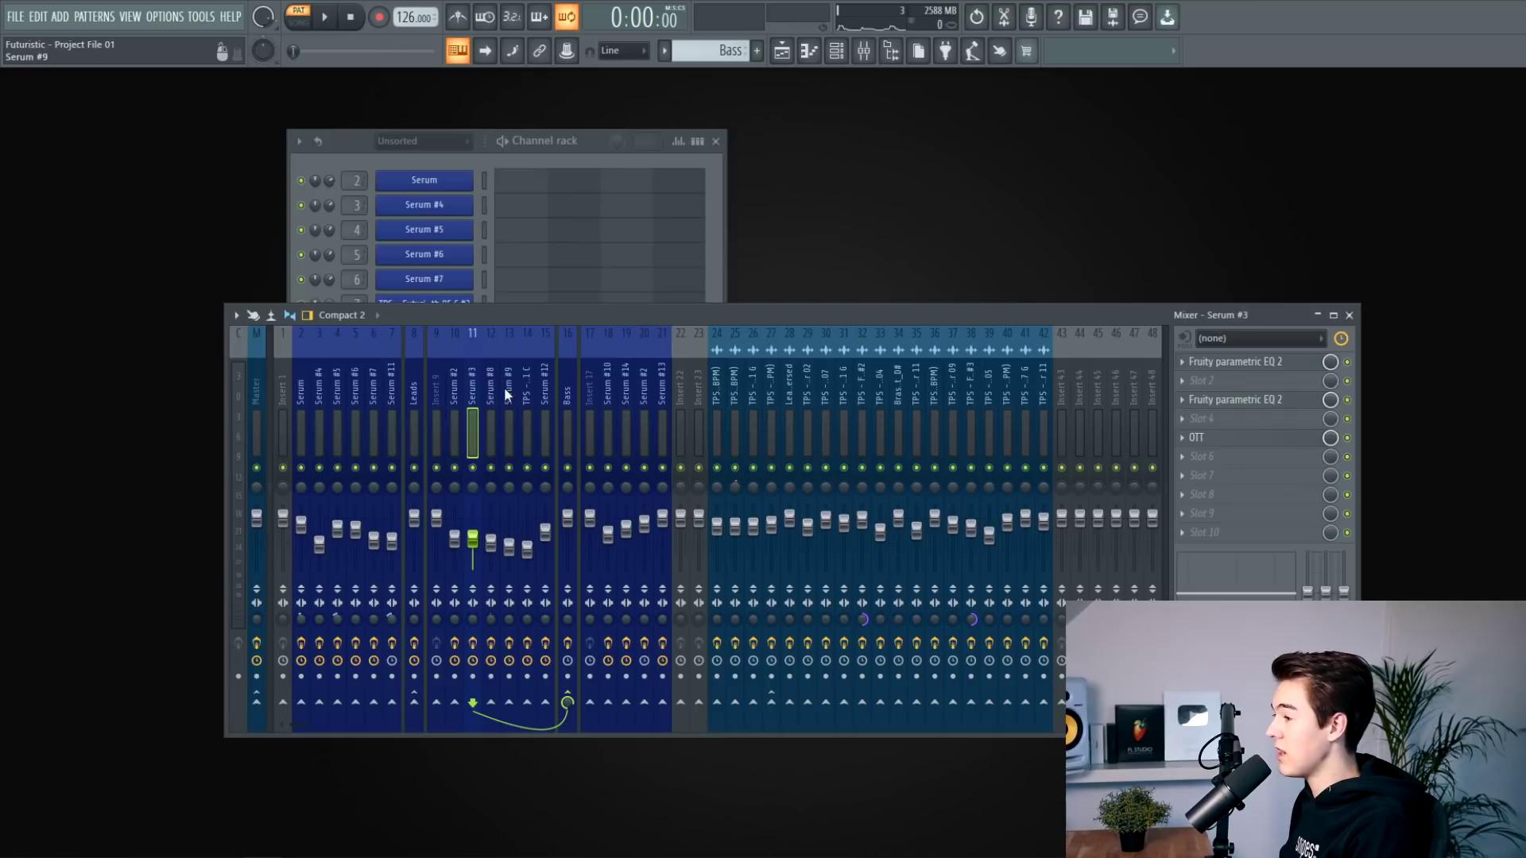
pyautogui.click(1239, 438)
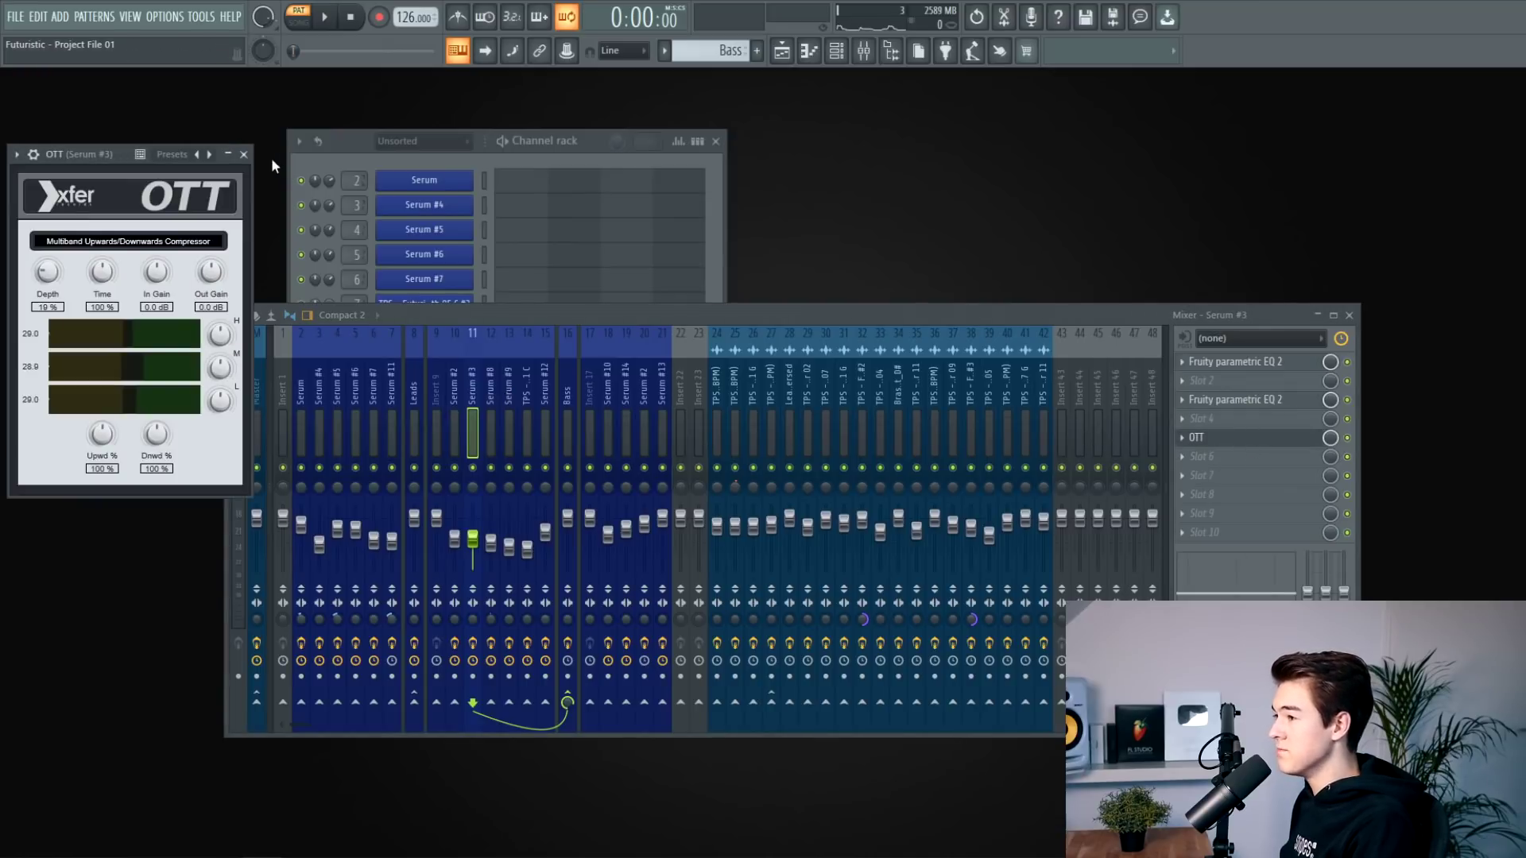
pyautogui.click(244, 155)
# Step: Look through the effect chains of the remaining bass layer tracks, and open Kickstart on the Bass bus
pyautogui.click(493, 394)
pyautogui.click(510, 395)
pyautogui.click(529, 396)
pyautogui.click(561, 402)
pyautogui.click(524, 407)
pyautogui.click(561, 402)
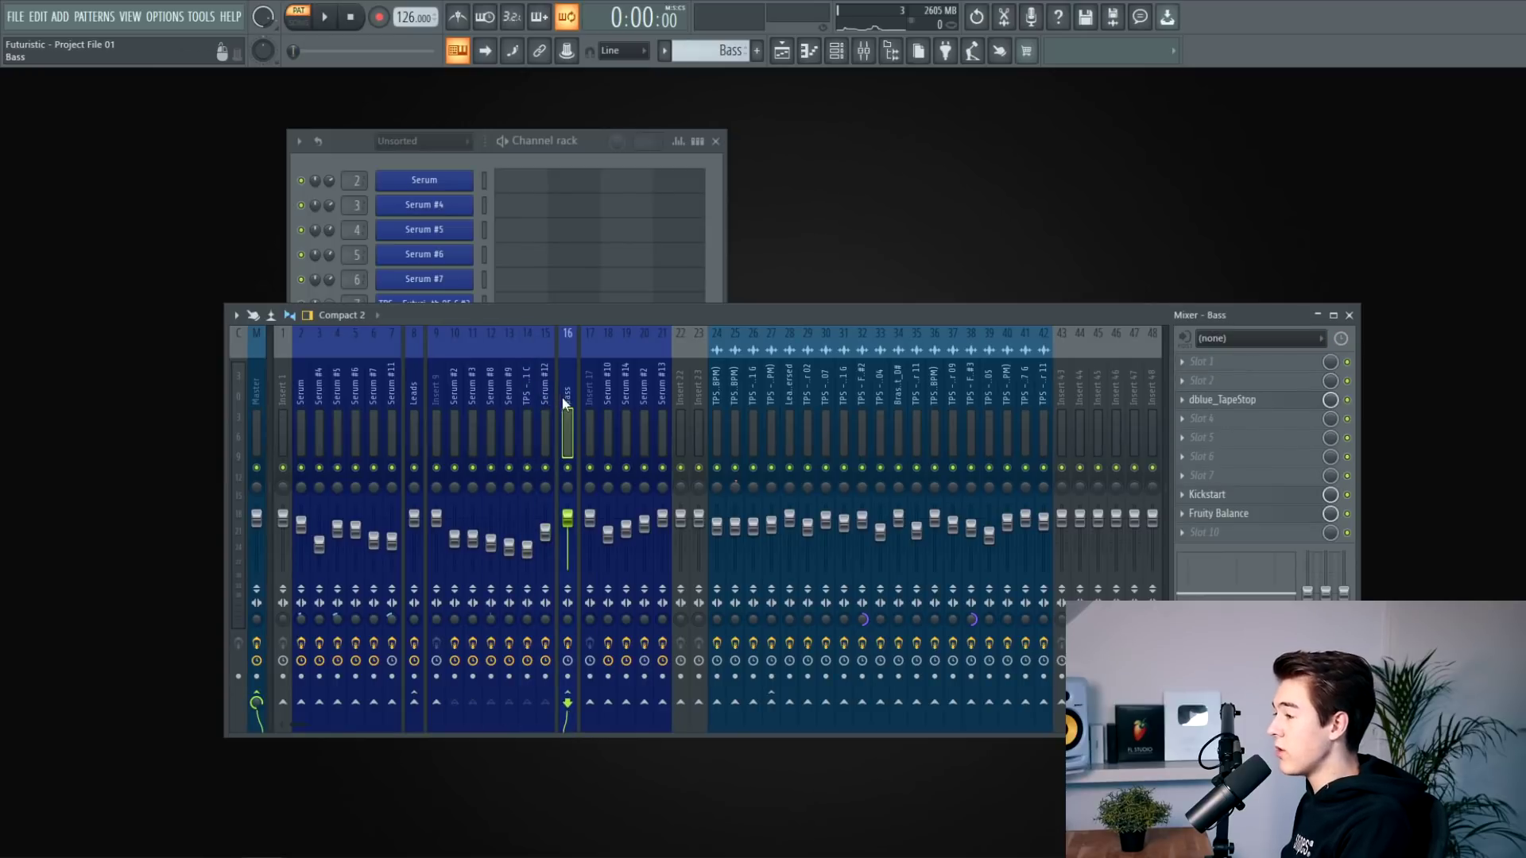
pyautogui.click(1234, 494)
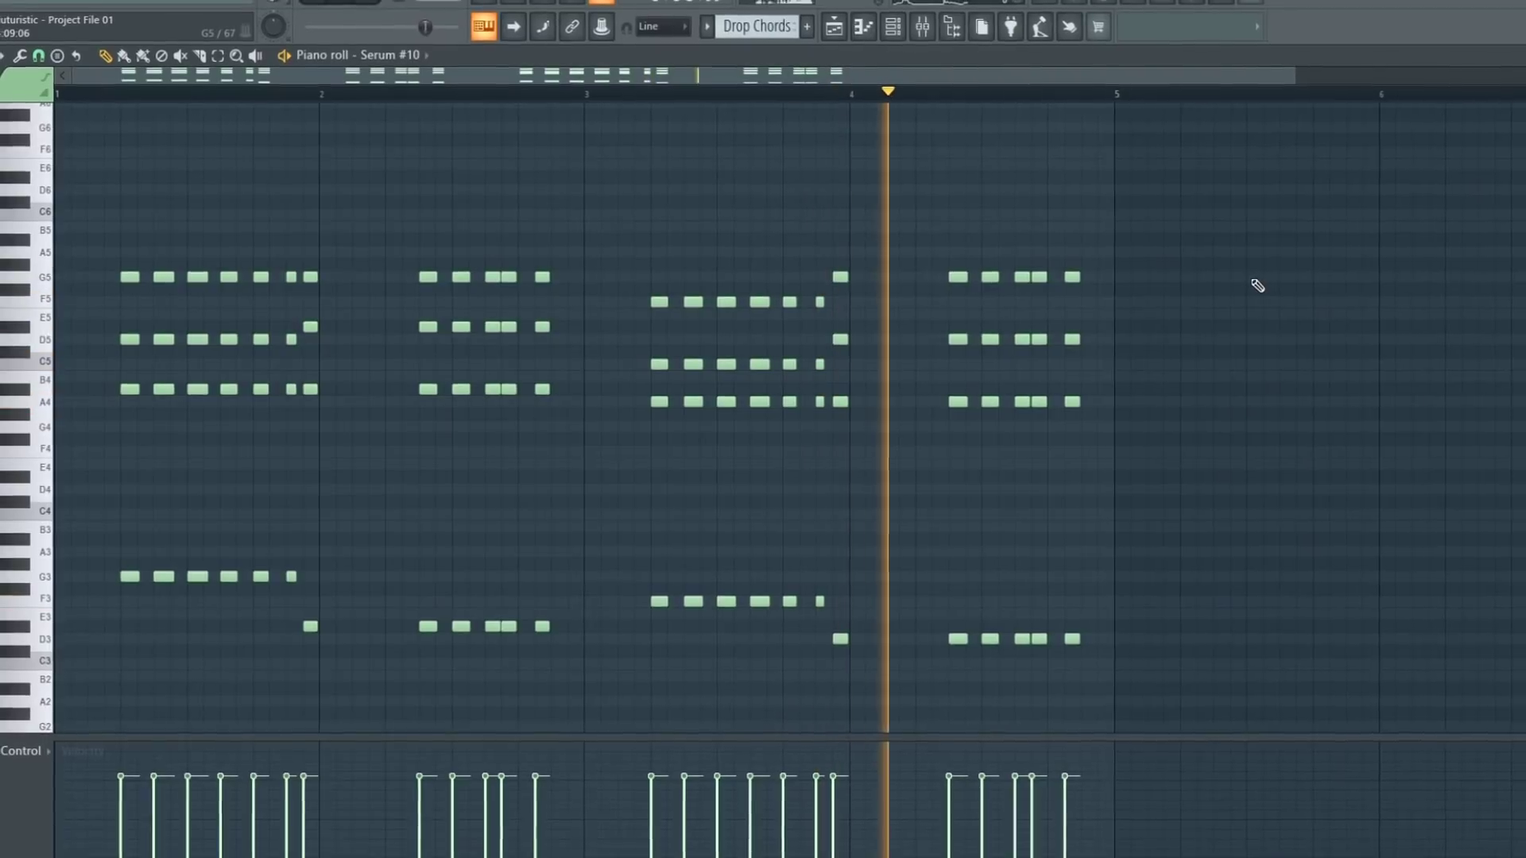
# Step: Stop the Drop Chords pattern and open Fruity parametric EQ 2 on the Serum #10 mixer track
pyautogui.press('space')
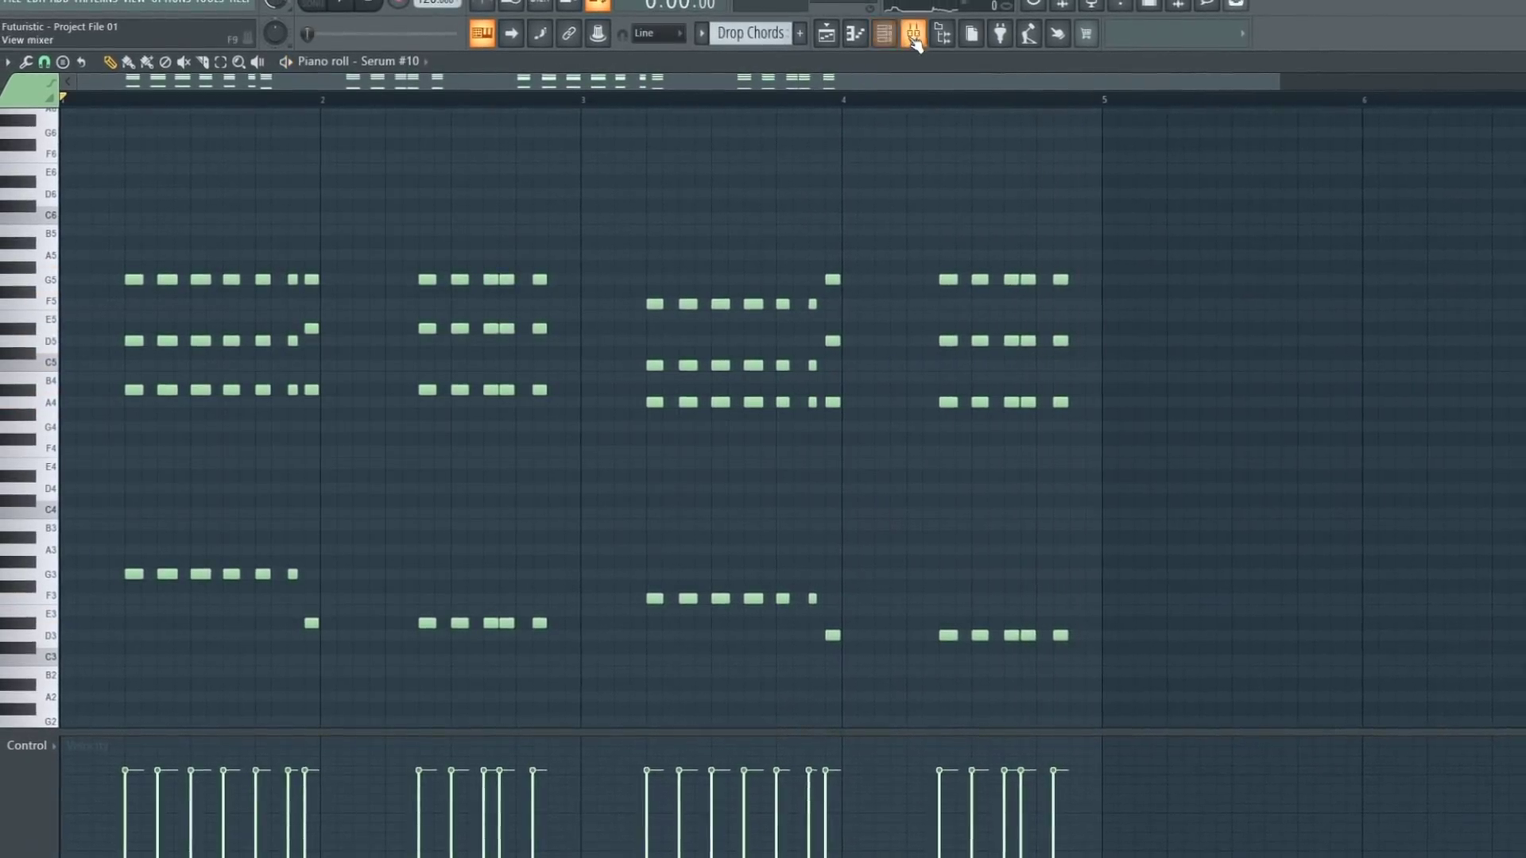
pyautogui.click(914, 43)
pyautogui.click(1349, 366)
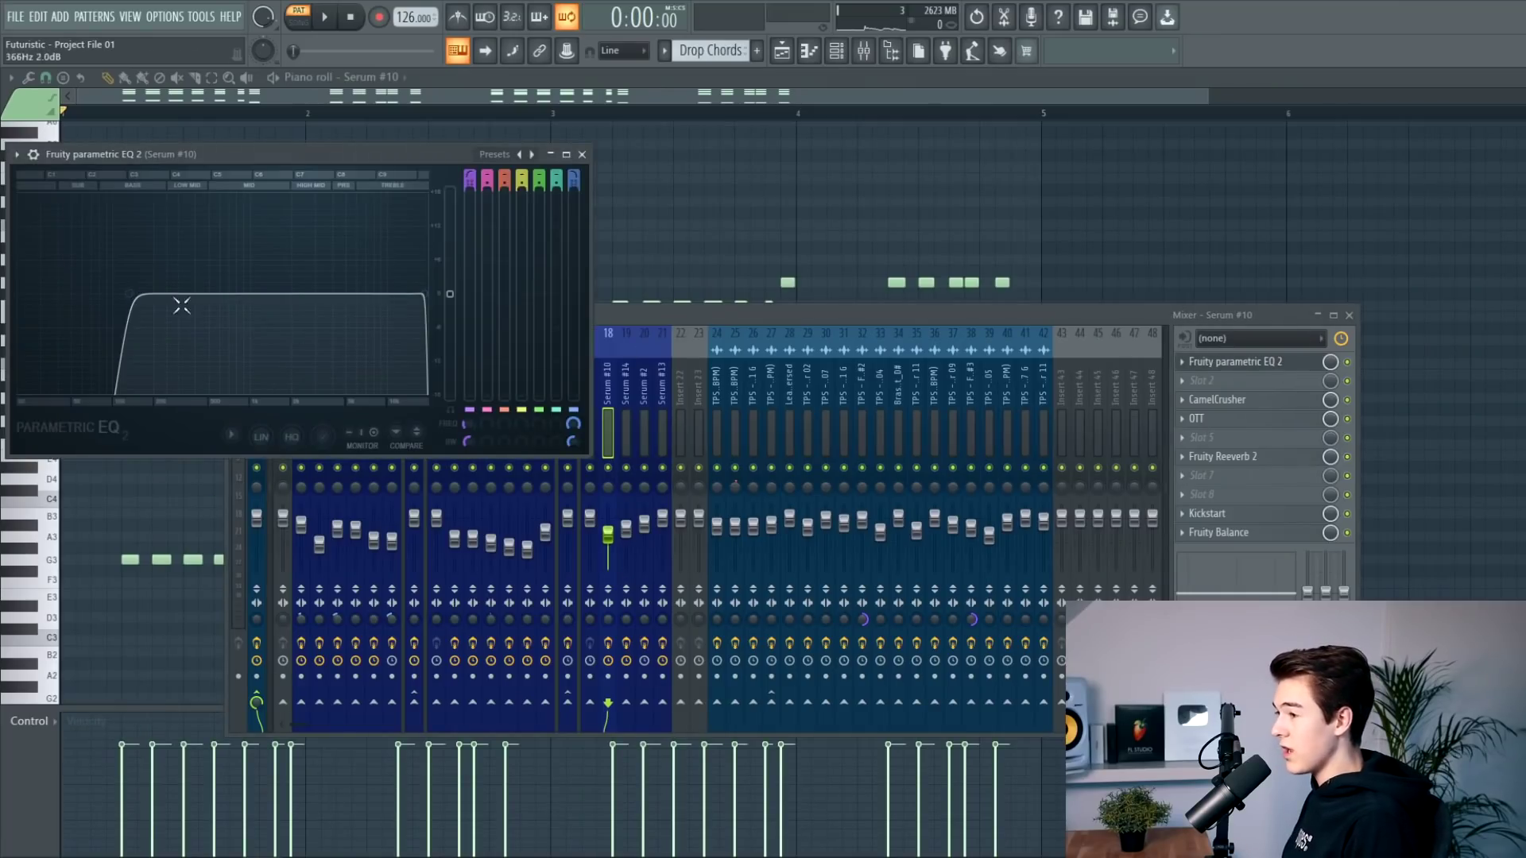
# Step: Open CamelCrusher on the Serum #10 track and compare the chords with and without it during playback
pyautogui.click(1264, 401)
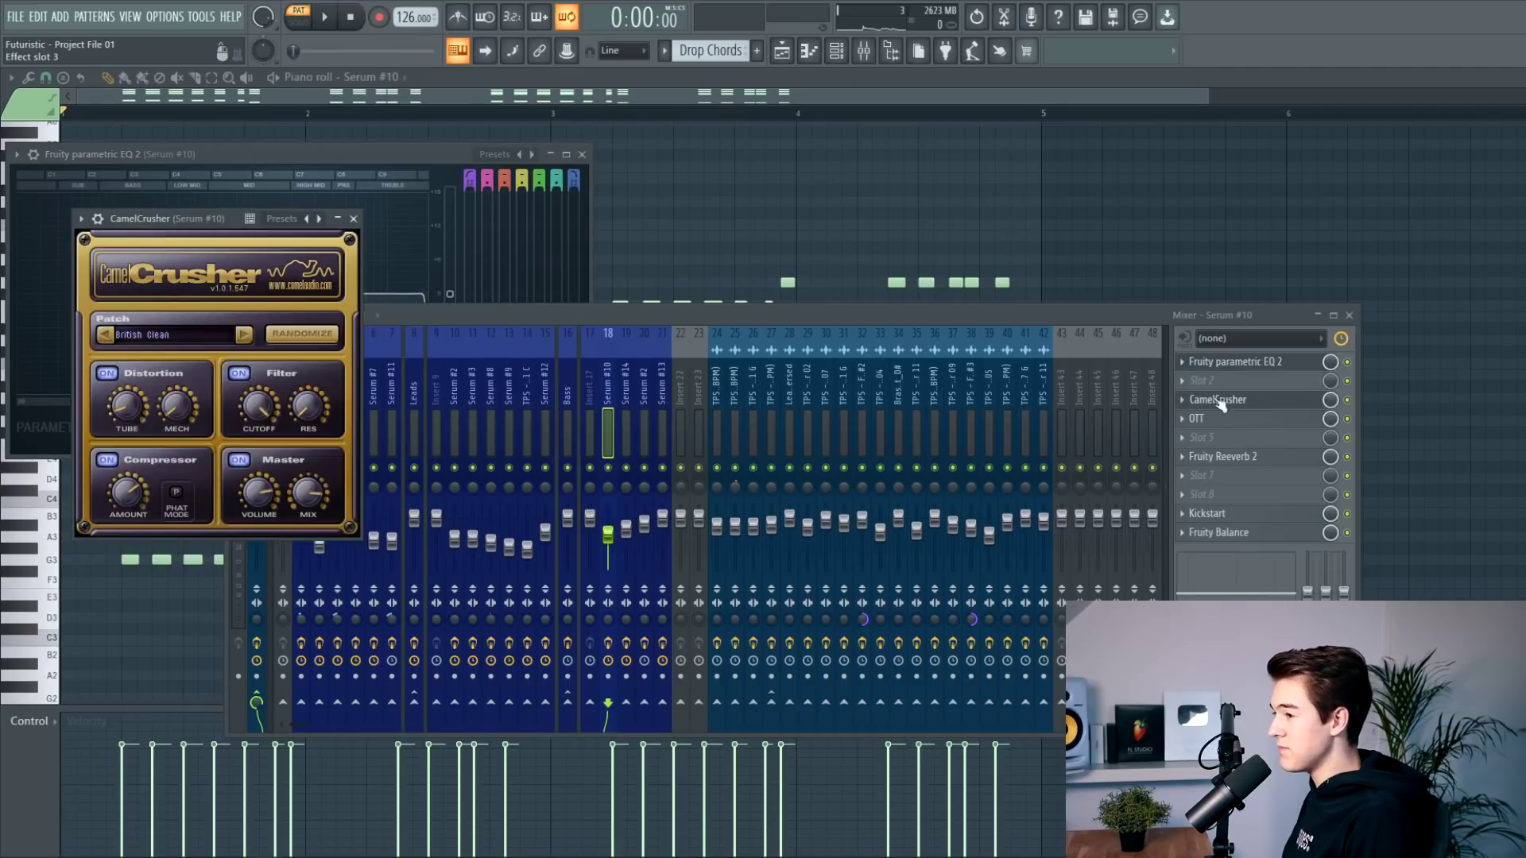
pyautogui.press('space')
pyautogui.click(1351, 405)
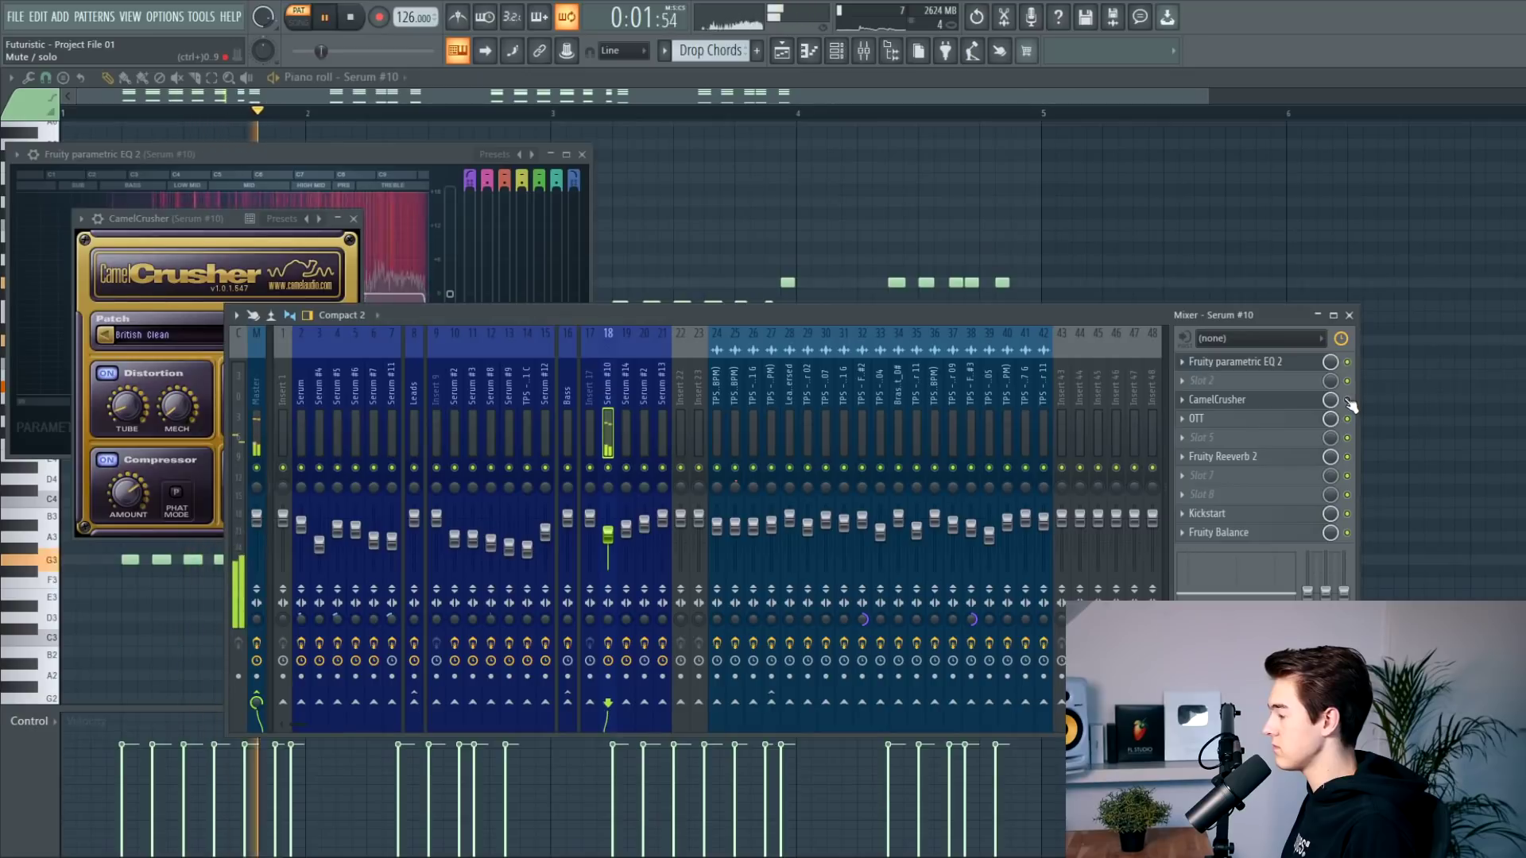
pyautogui.press('space')
# Step: Open OTT and Fruity Reeverb 2 on the Serum #10 track, and compare the chords with the reverb off and on
pyautogui.click(1271, 419)
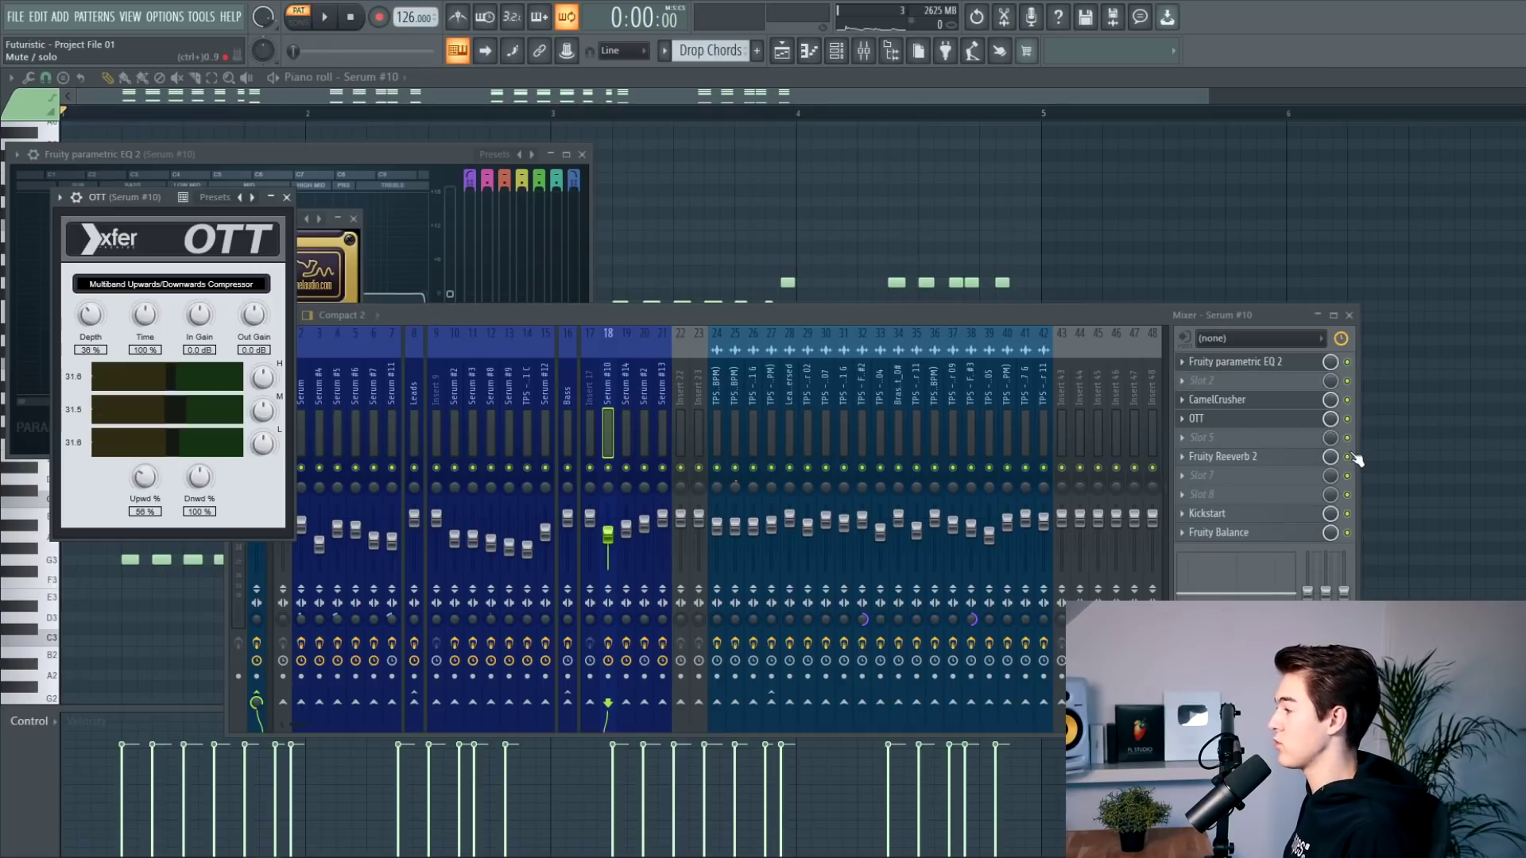
pyautogui.click(1303, 457)
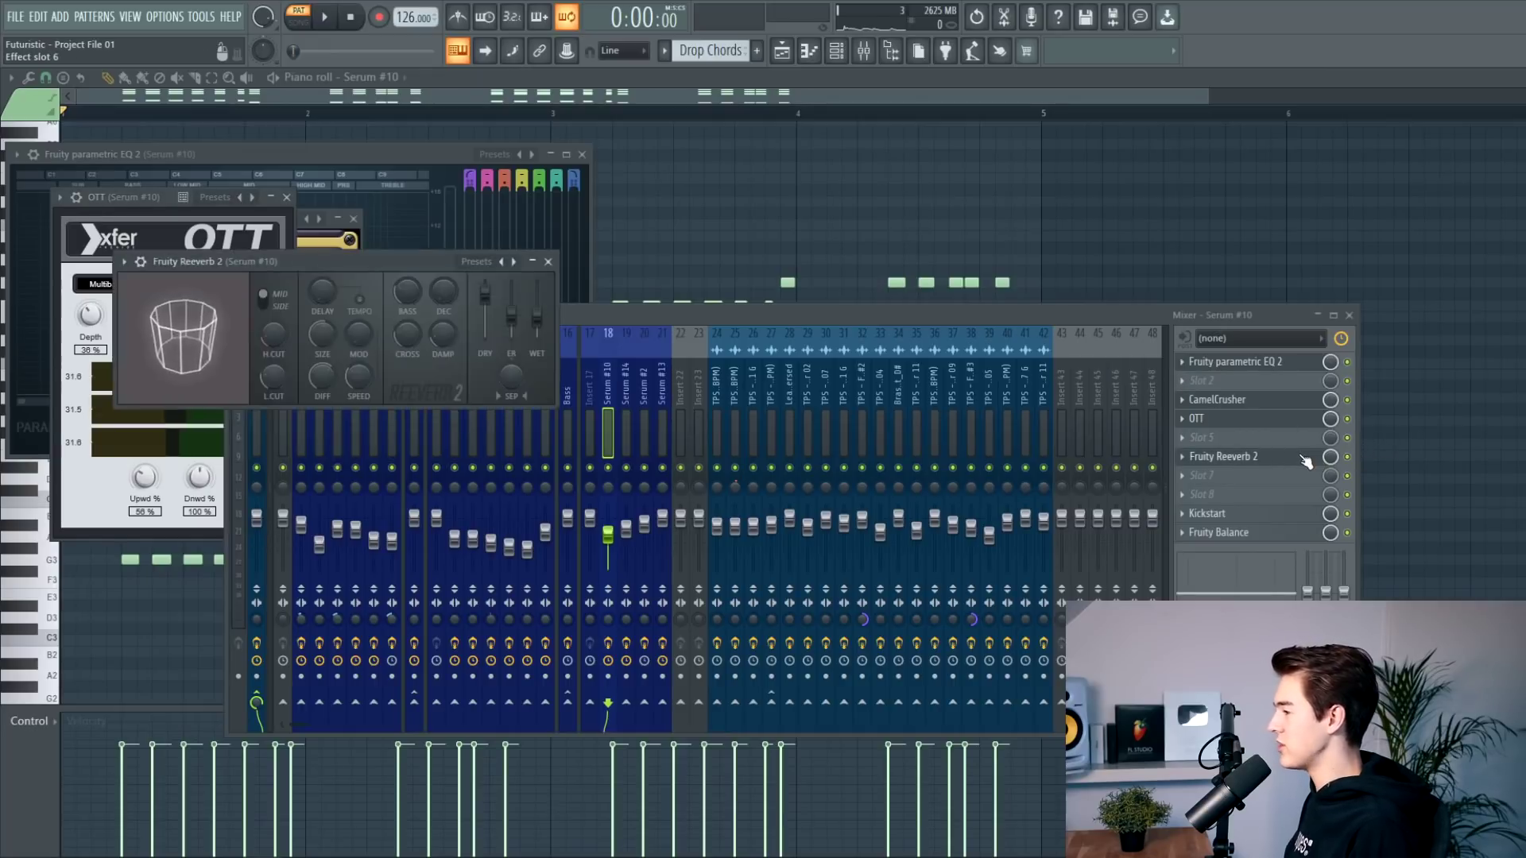
pyautogui.press('space')
pyautogui.click(1347, 457)
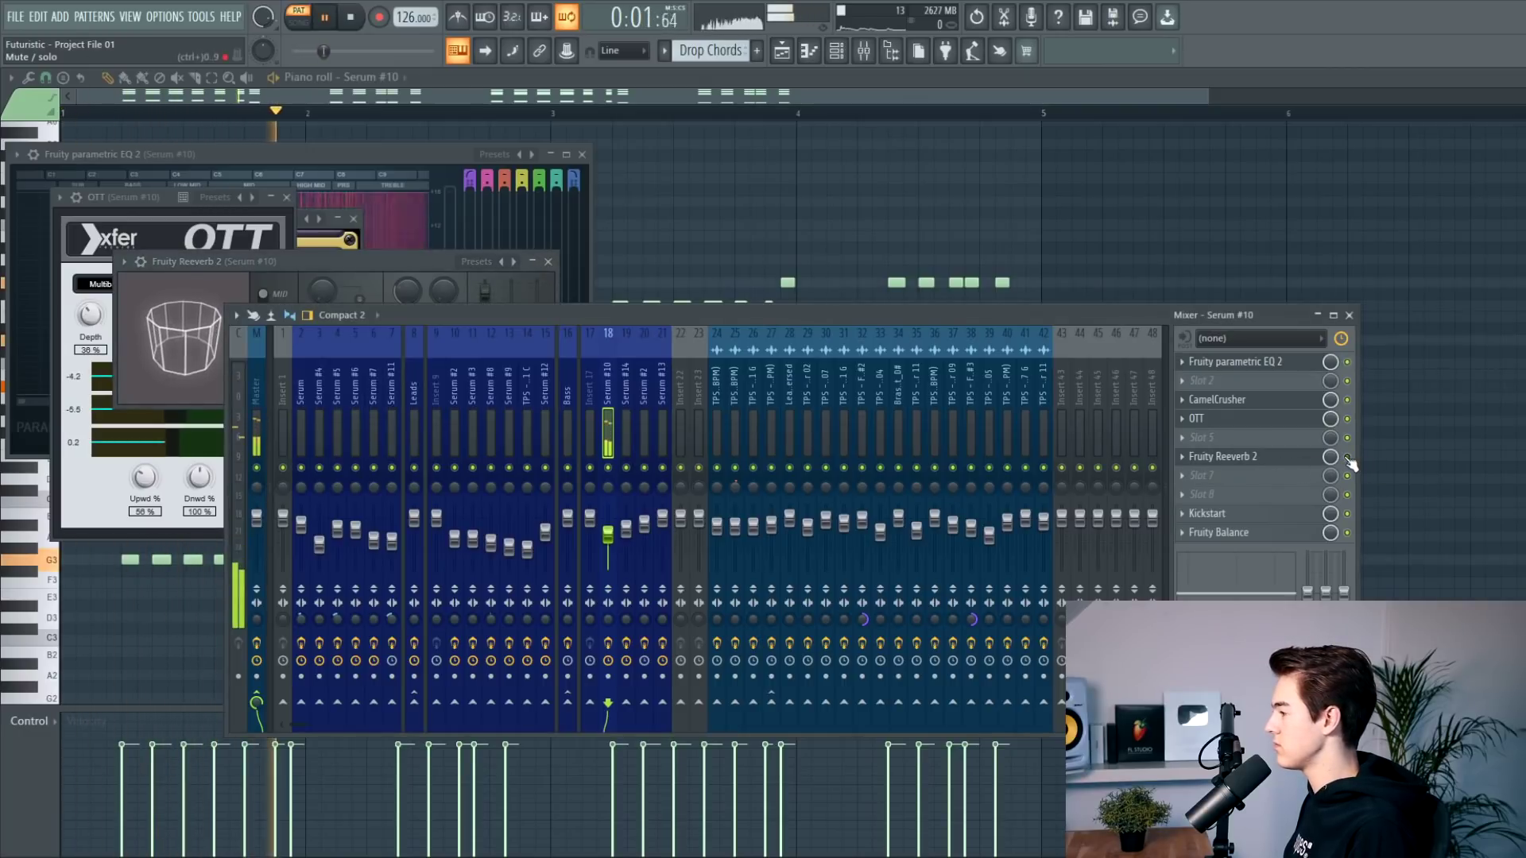
pyautogui.click(1346, 457)
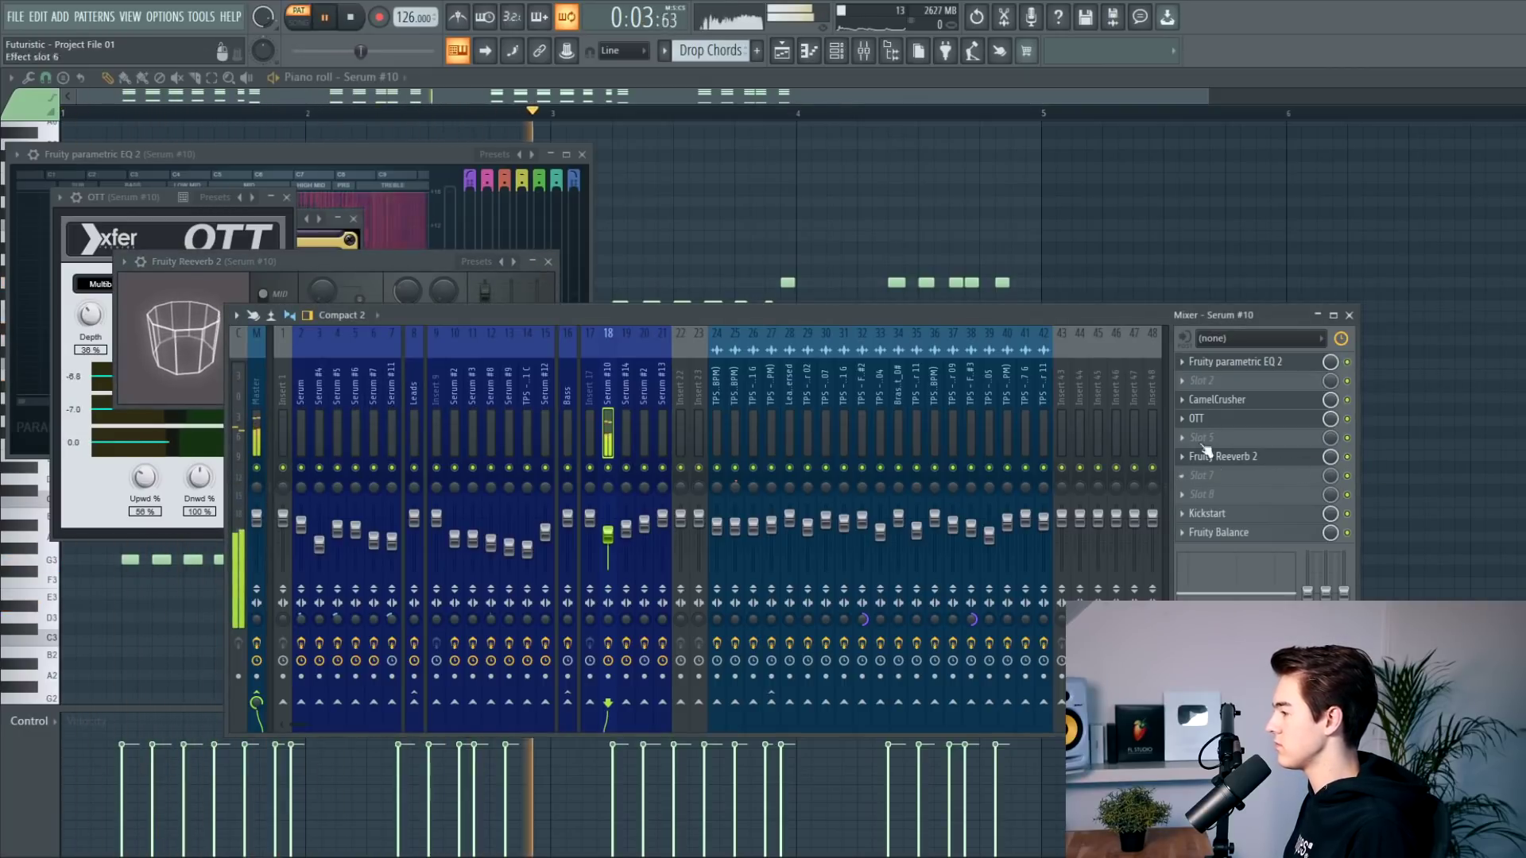
pyautogui.press('space')
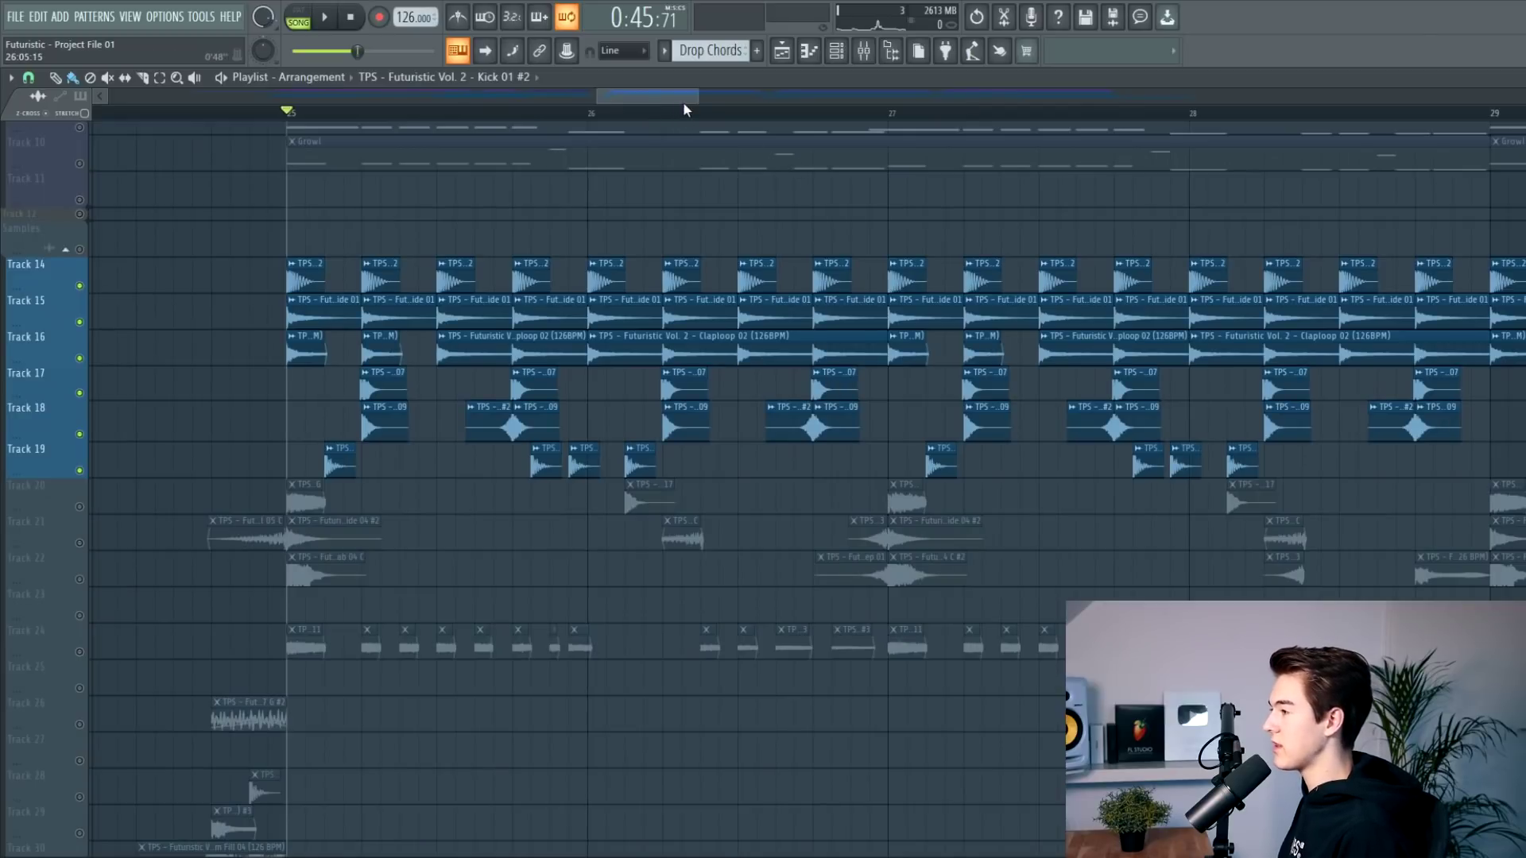
# Step: Play the drum layers on Tracks 14 to 19 in the playlist from bar 25
pyautogui.press('space')
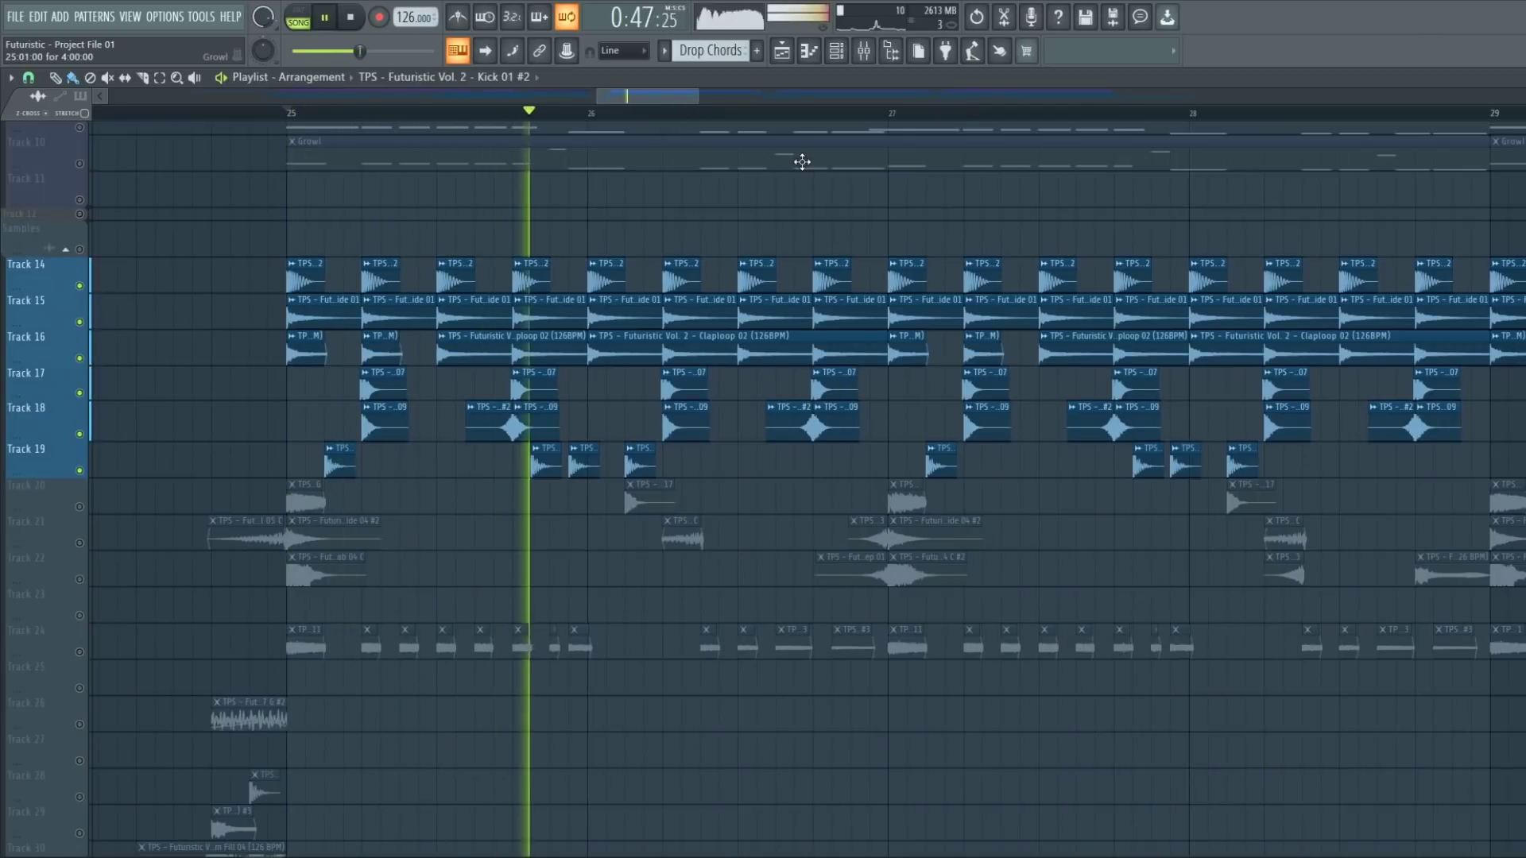
pyautogui.moveTo(685, 96)
pyautogui.mouseDown()
pyautogui.moveTo(712, 99)
pyautogui.moveTo(678, 104)
pyautogui.mouseUp()
pyautogui.press('space')
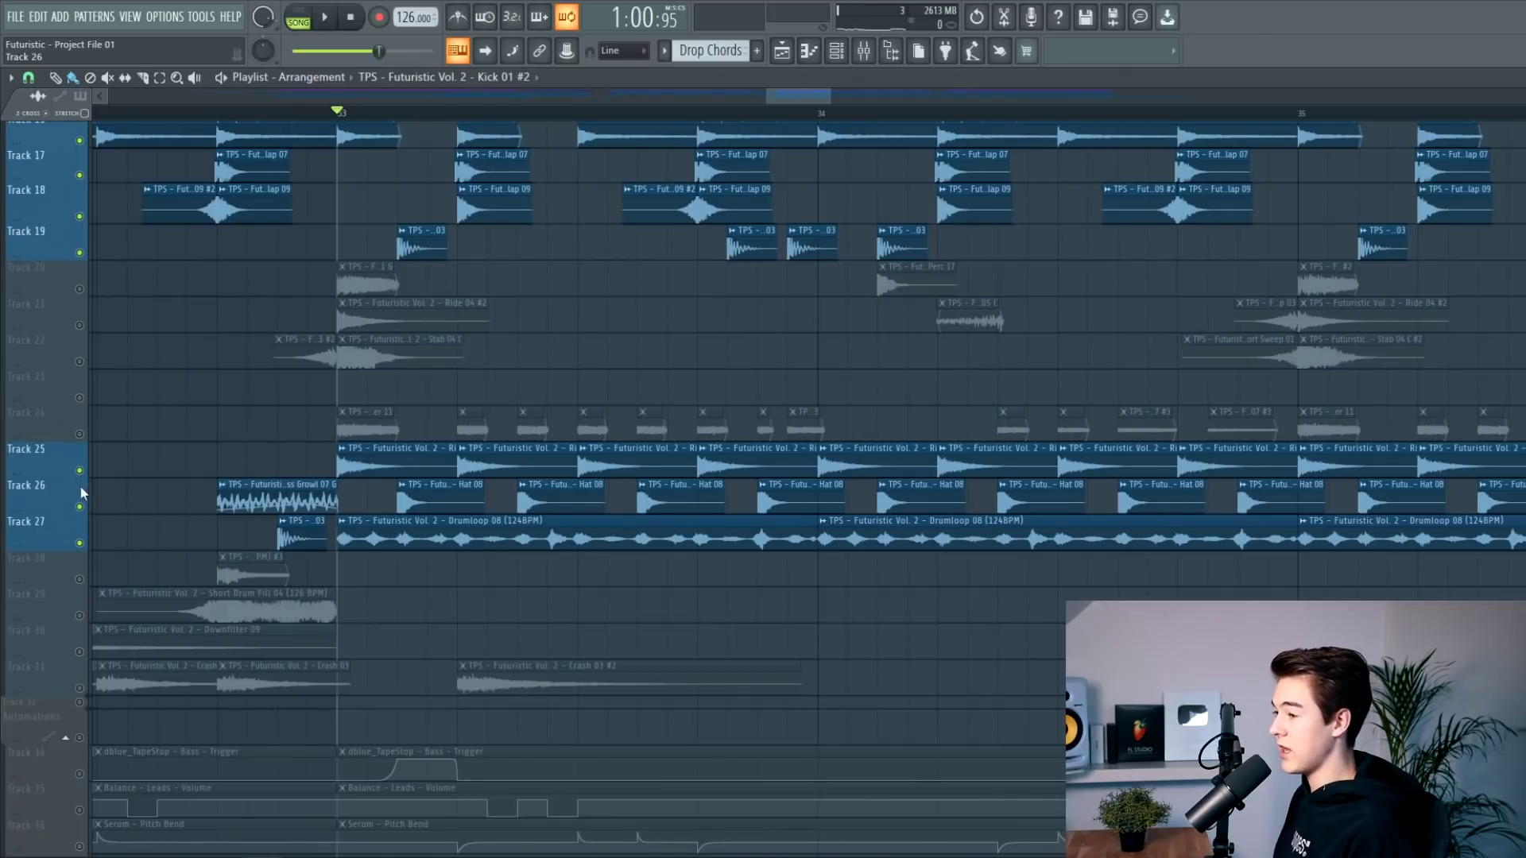
# Step: Audition the drums at bar 33 with Track 25 added, and repeat with the Track 26 hats unmuted
pyautogui.press('space')
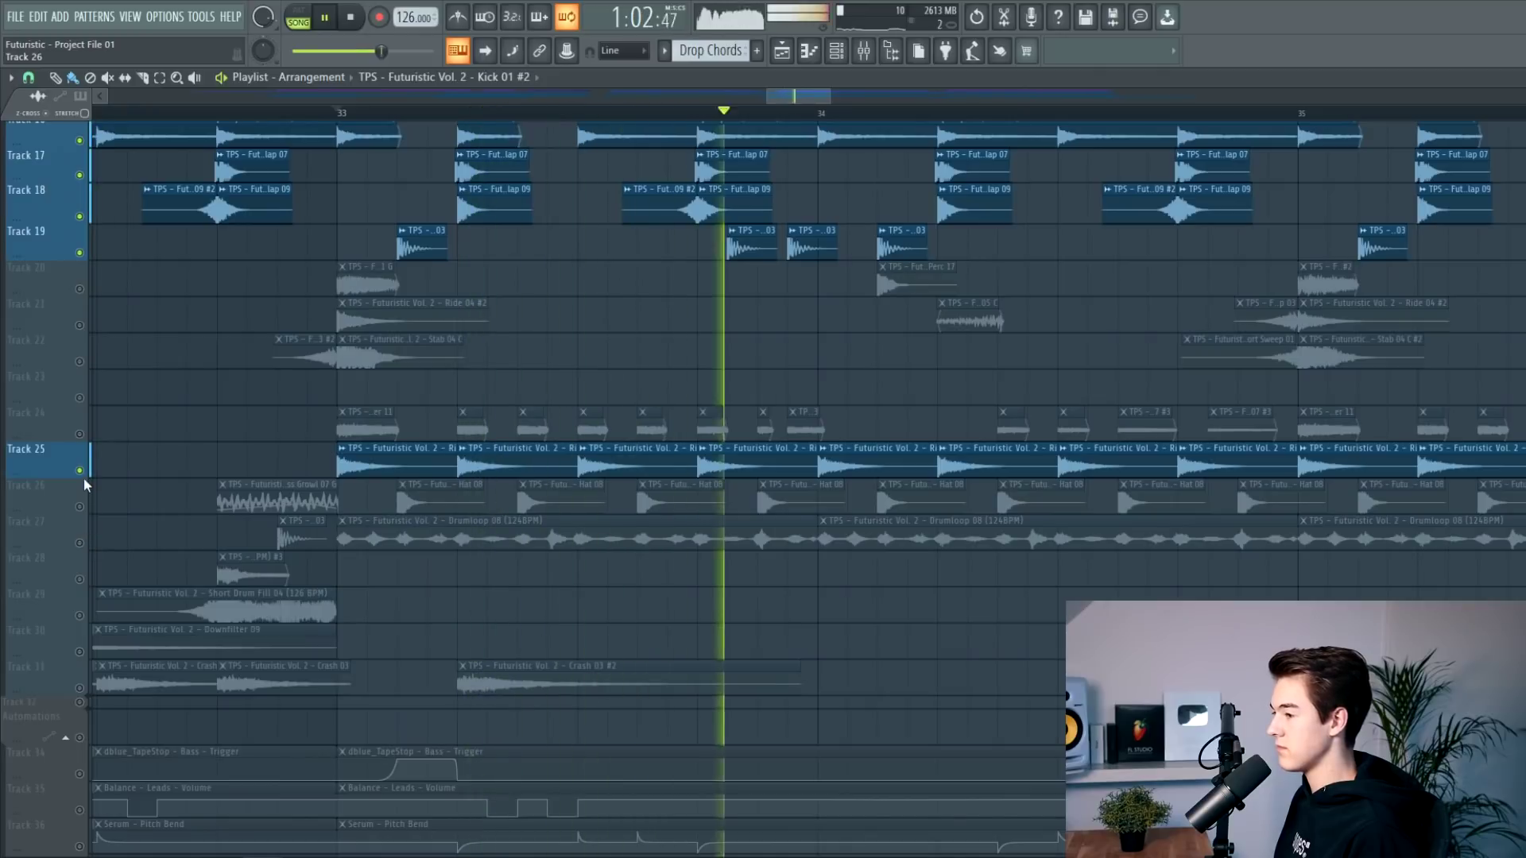
pyautogui.press('space')
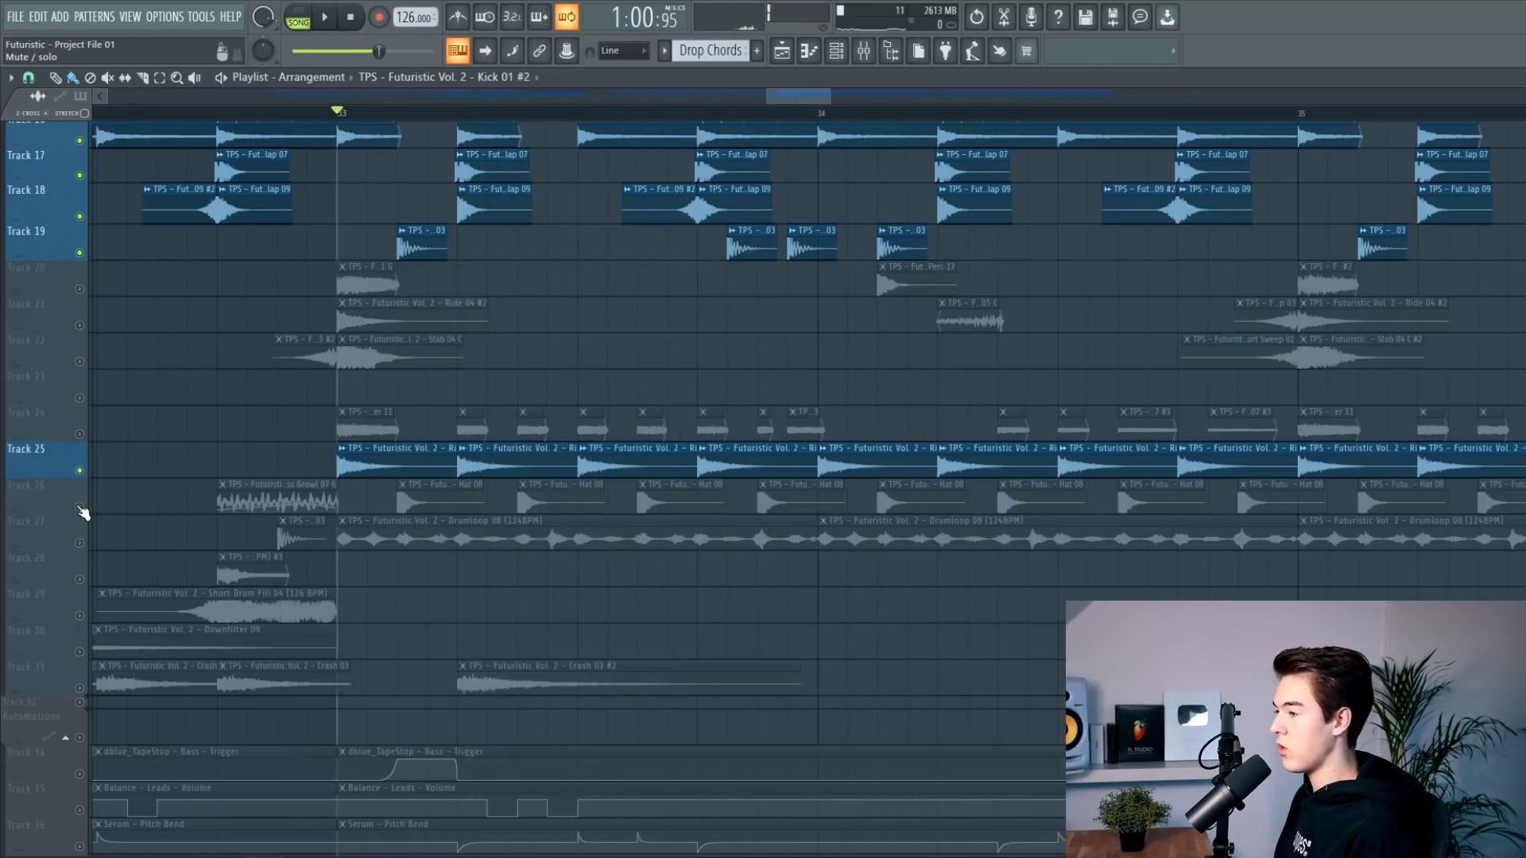
pyautogui.click(81, 507)
pyautogui.press('space')
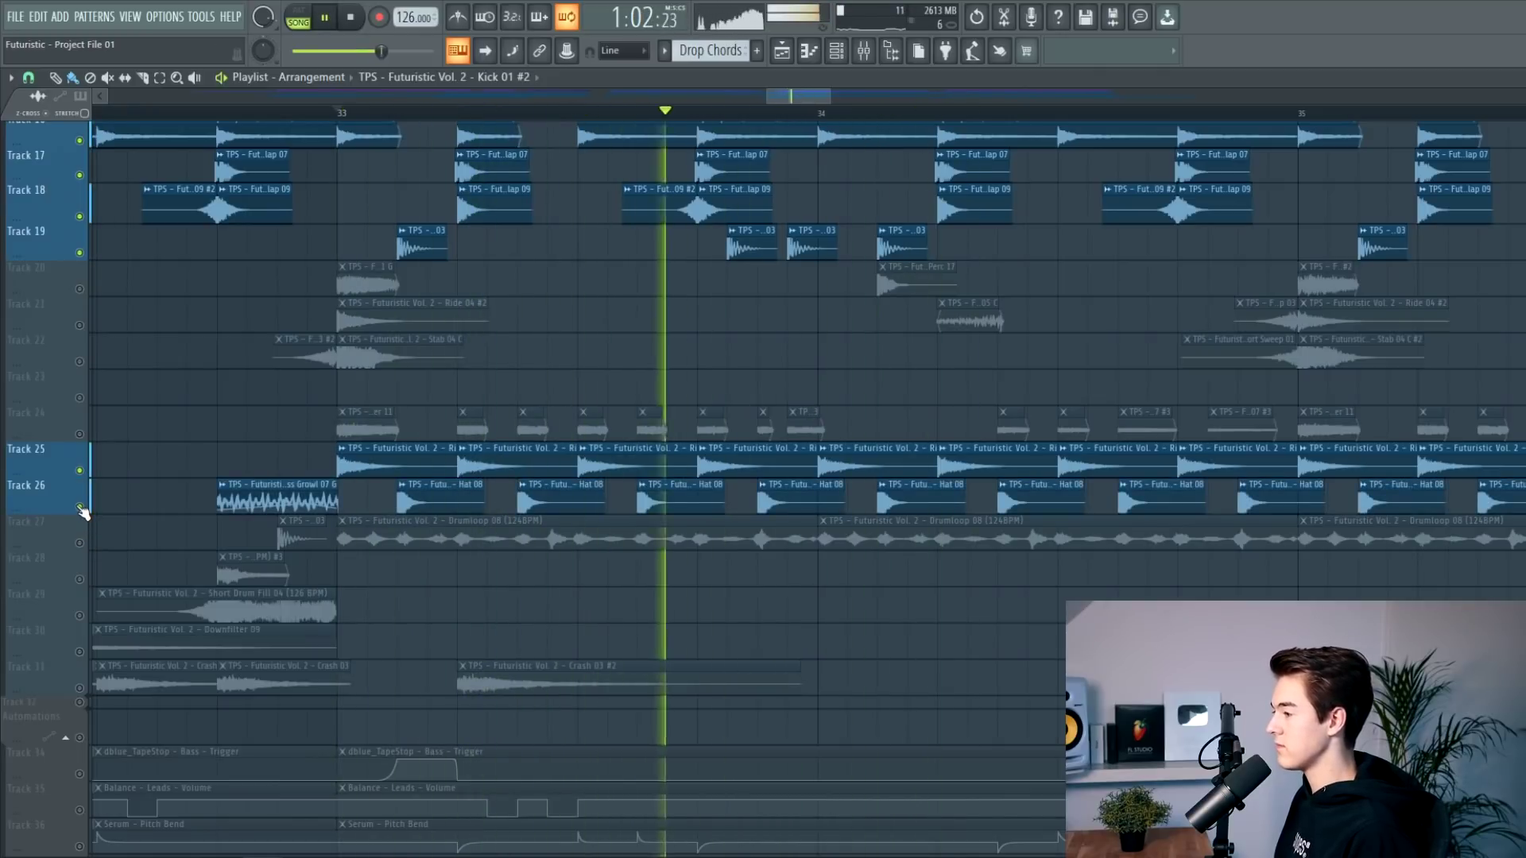
pyautogui.press('space')
# Step: Solo Track 27, open the settings of its Drumloop 08 clip, and listen to the loop alone
pyautogui.rightClick(80, 544)
pyautogui.doubleClick(422, 545)
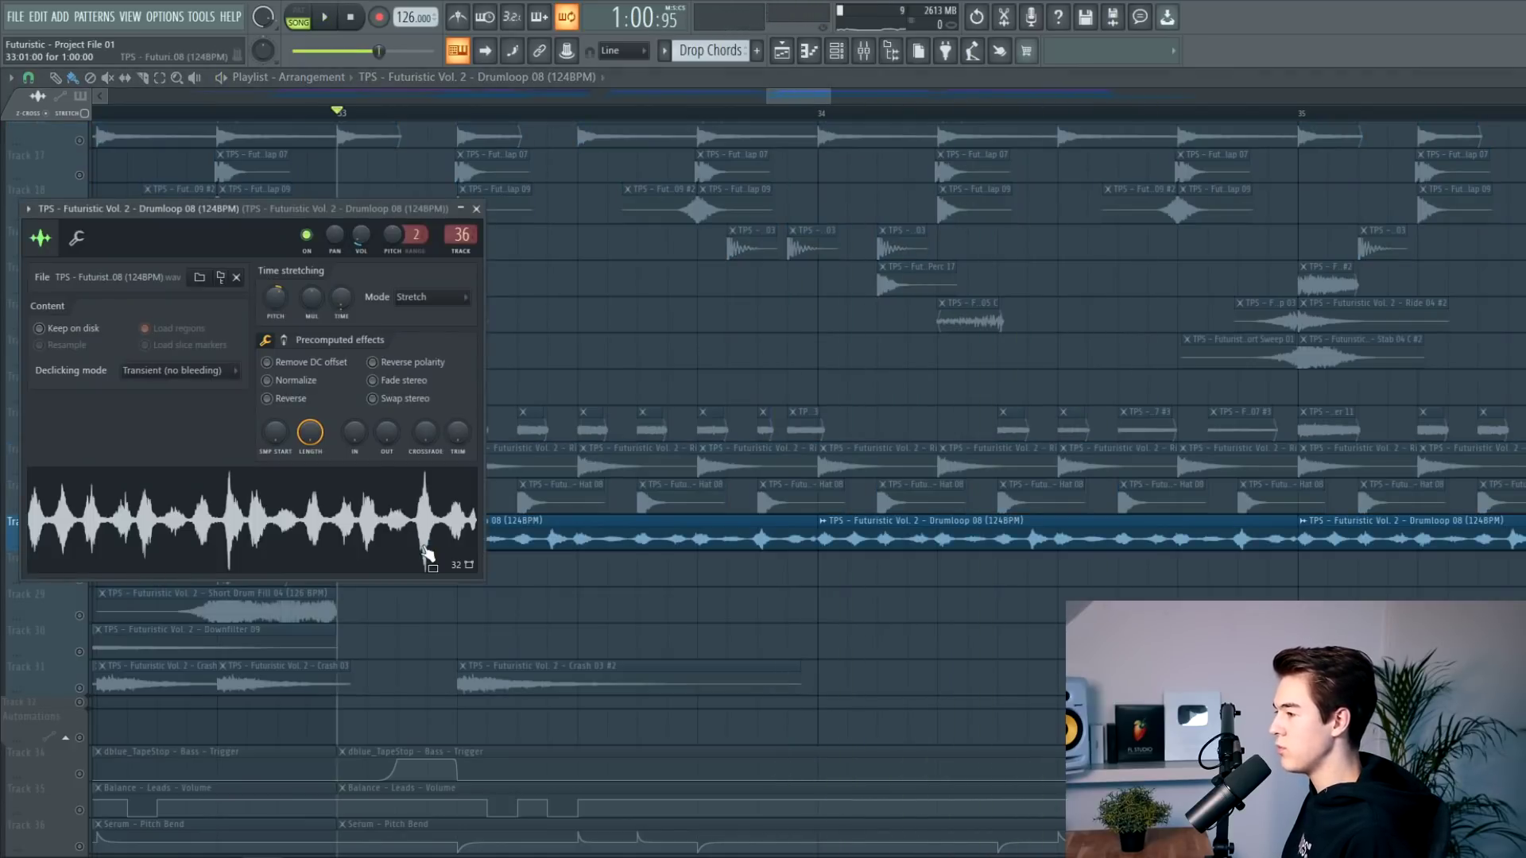
pyautogui.press('space')
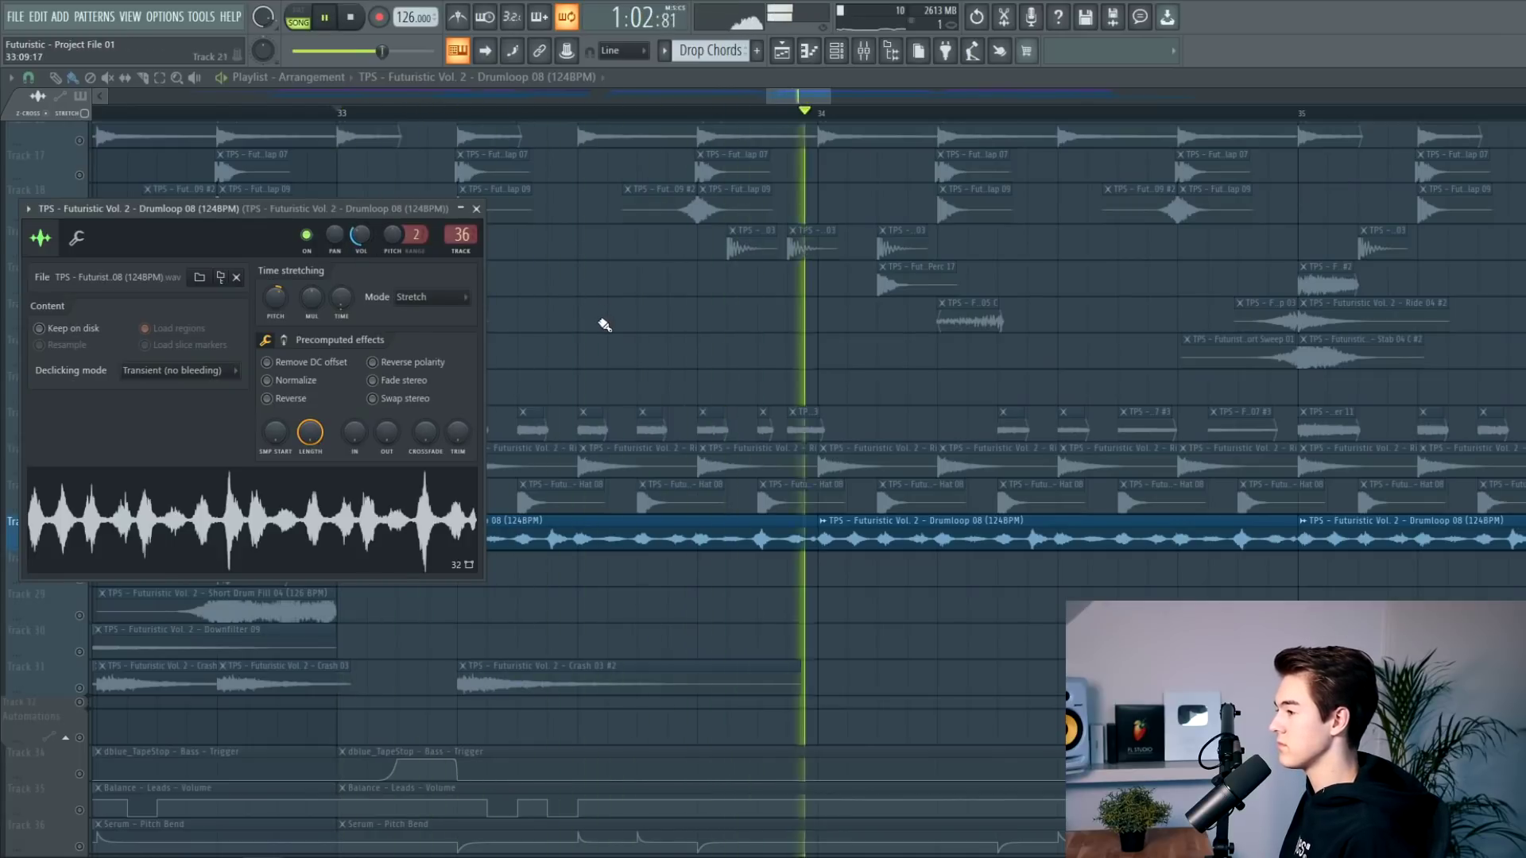
pyautogui.press('Escape')
pyautogui.press('space')
# Step: Unmute Tracks 26 and 25 alongside the soloed drum loop
pyautogui.click(81, 507)
pyautogui.click(85, 469)
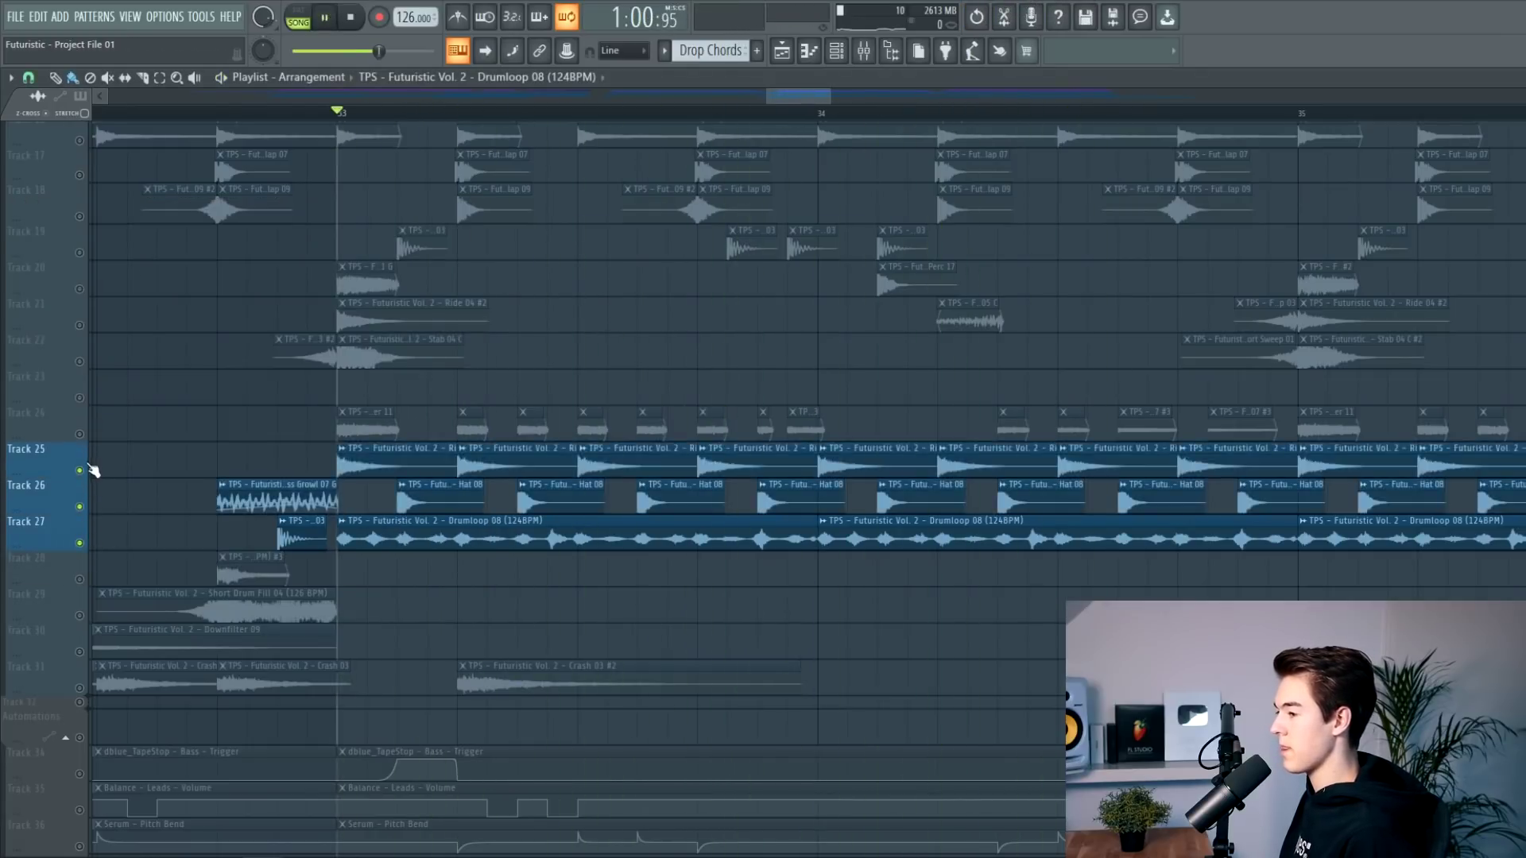
# Step: Play the drum layers from bar 33, and play on with the Track 31 crashes unmuted
pyautogui.press('space')
pyautogui.scroll(-1, 1079, 469)
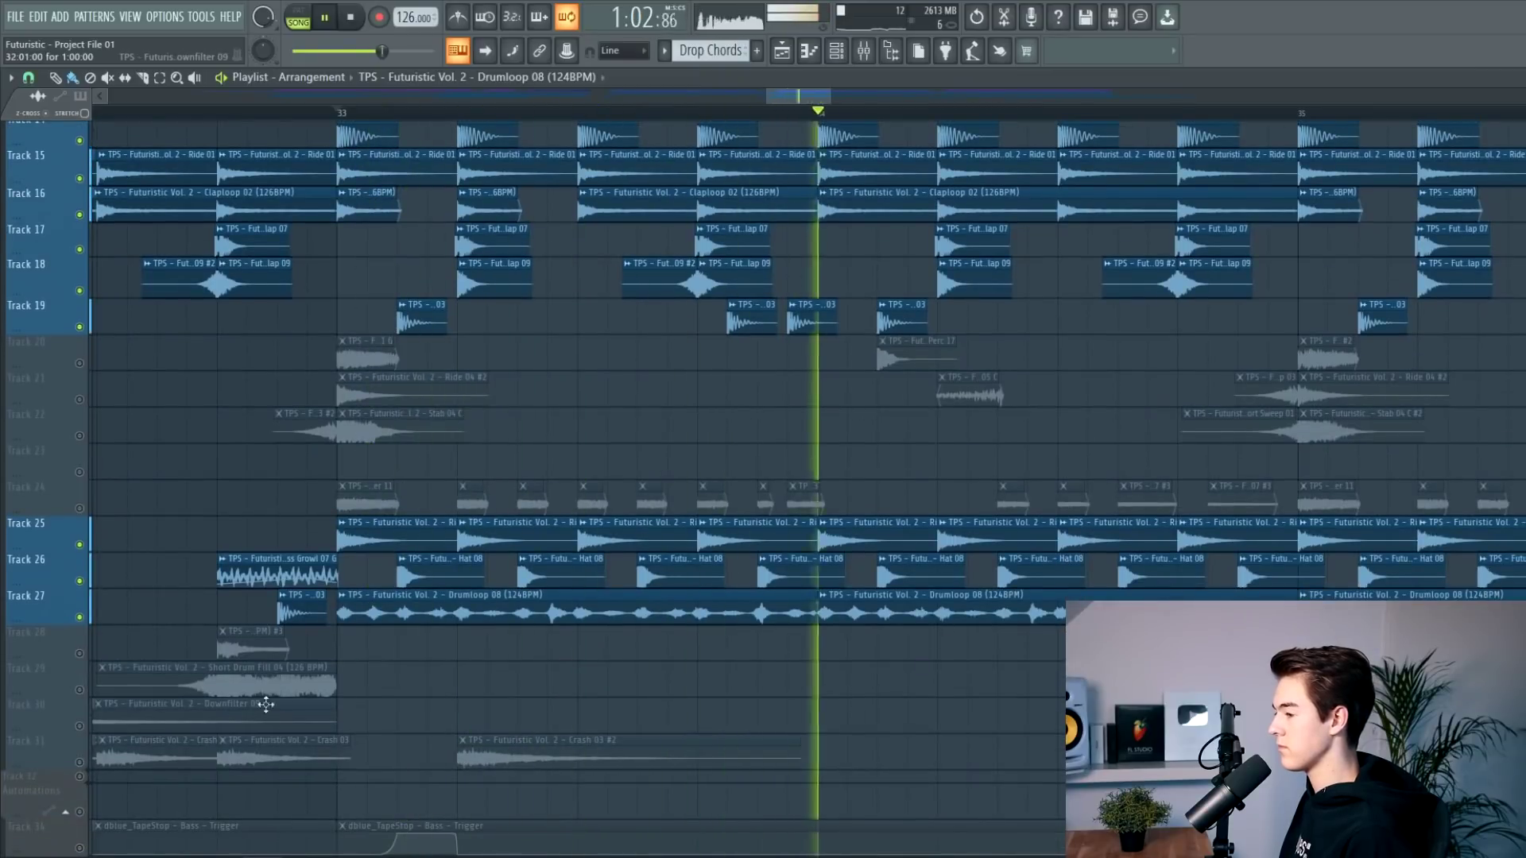
pyautogui.press('space')
pyautogui.click(79, 762)
pyautogui.press('space')
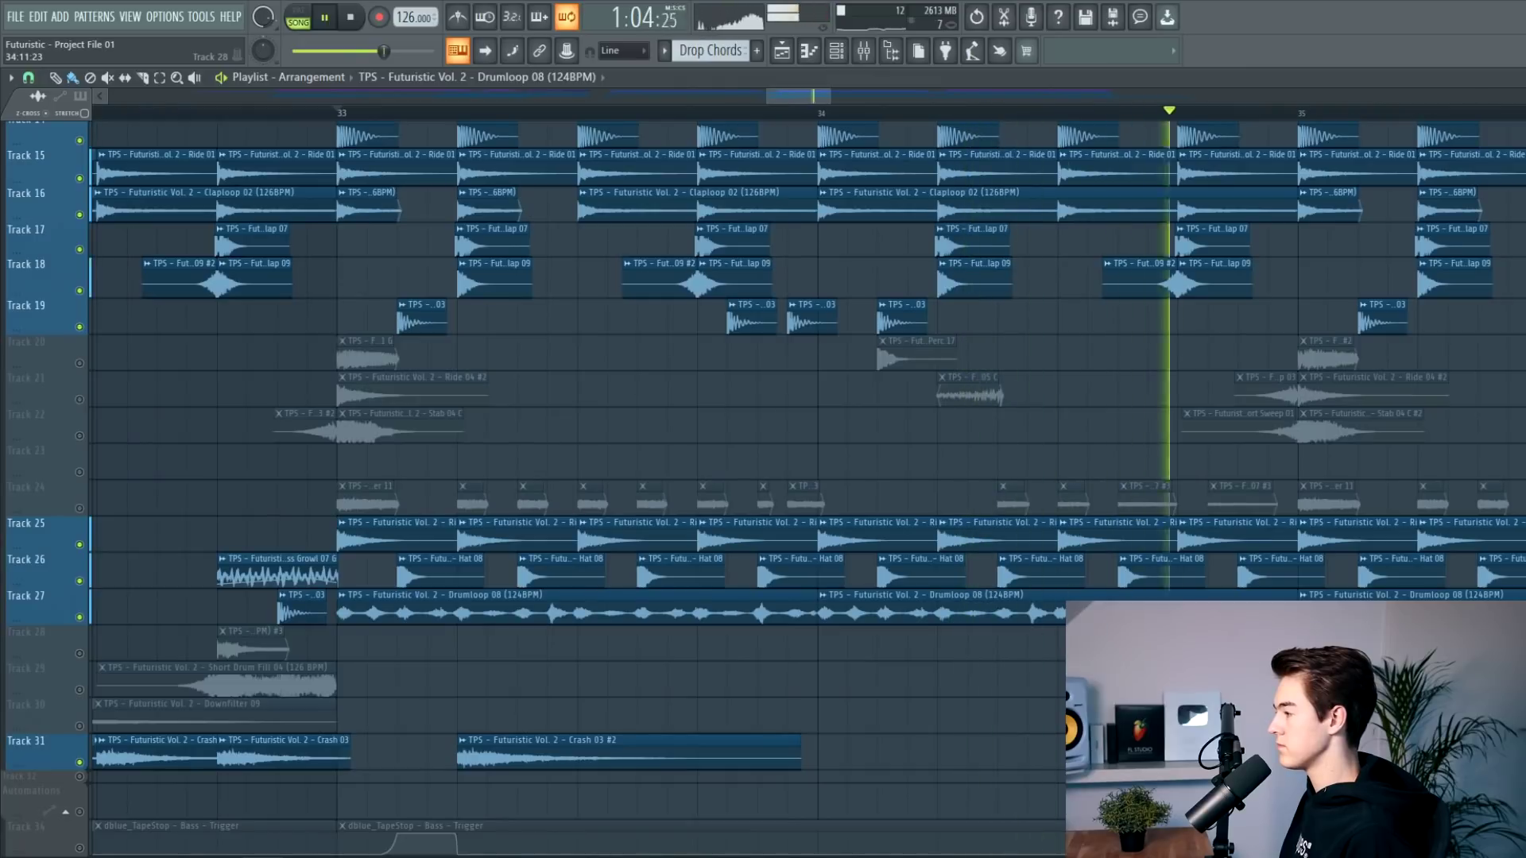
# Step: Audition the stab, ride and downlifter samples on Tracks 20, 21, 22 and 24 at bar 25
pyautogui.scroll(-5, 1142, 616)
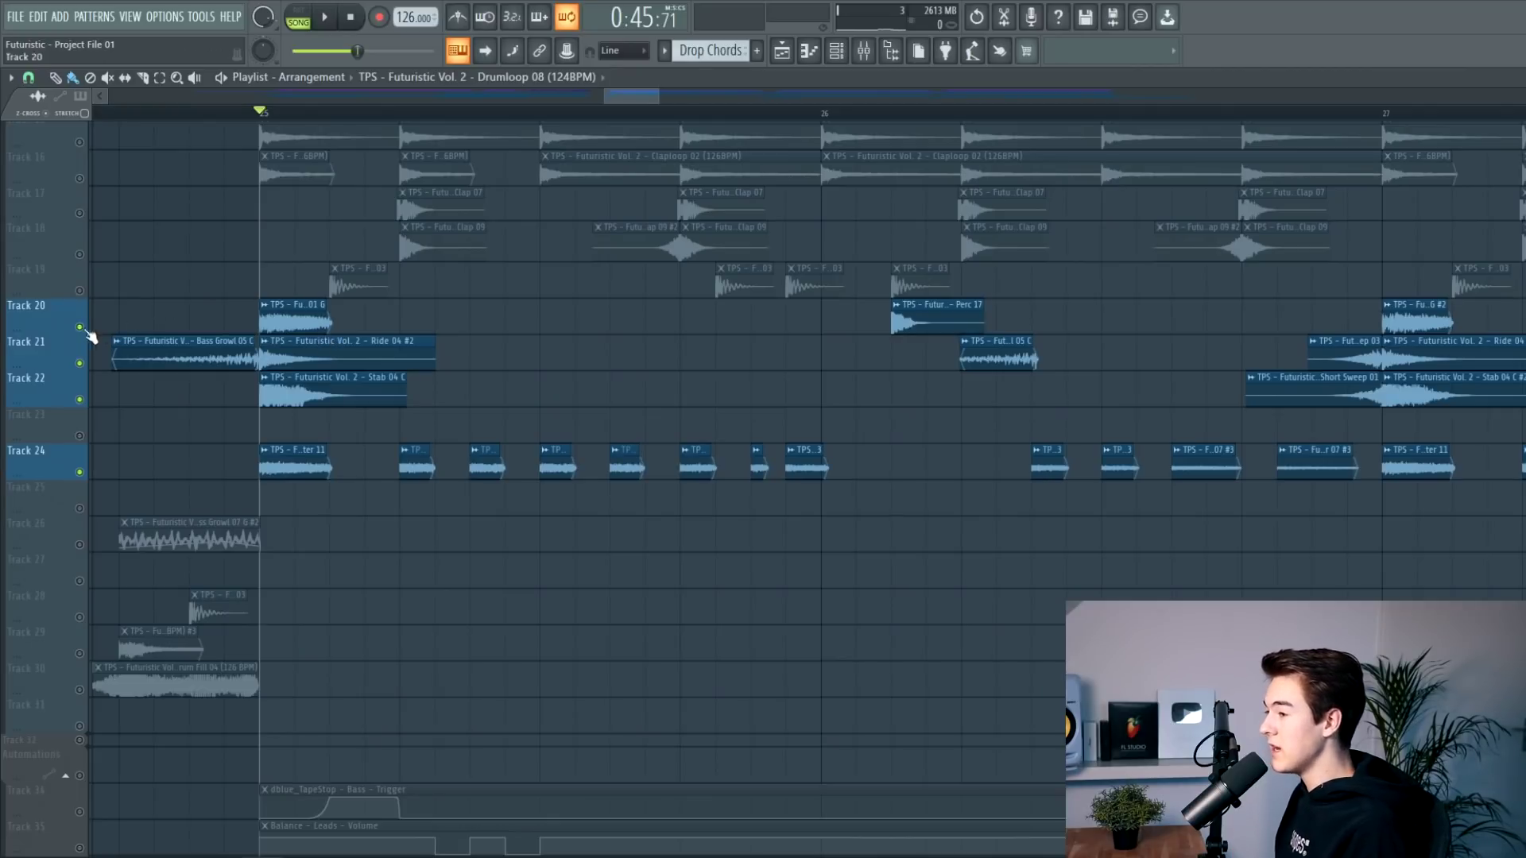
pyautogui.scroll(4, 199, 328)
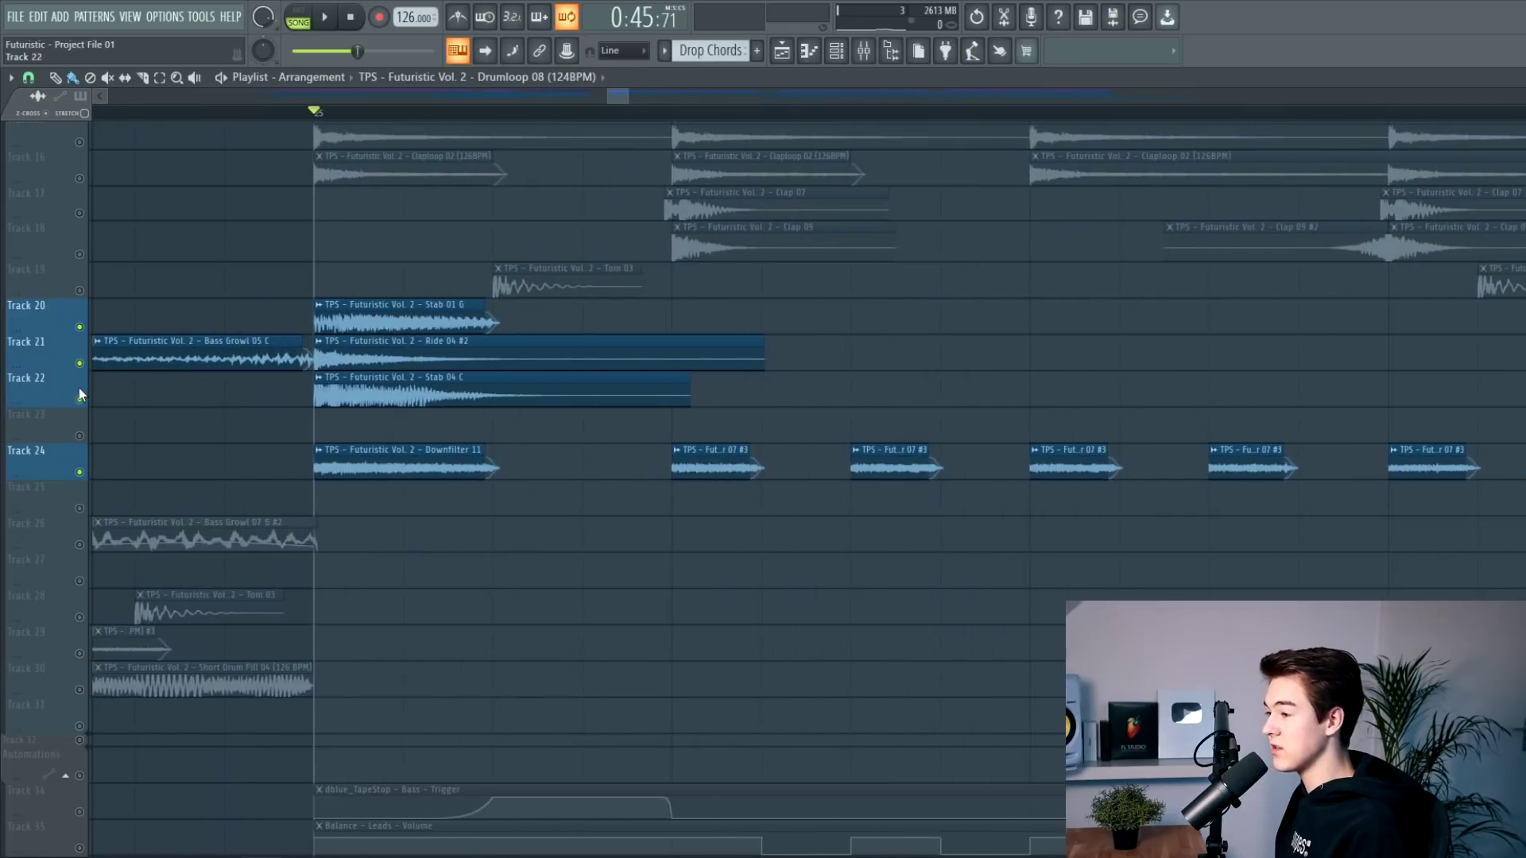
pyautogui.press('space')
pyautogui.press('space')
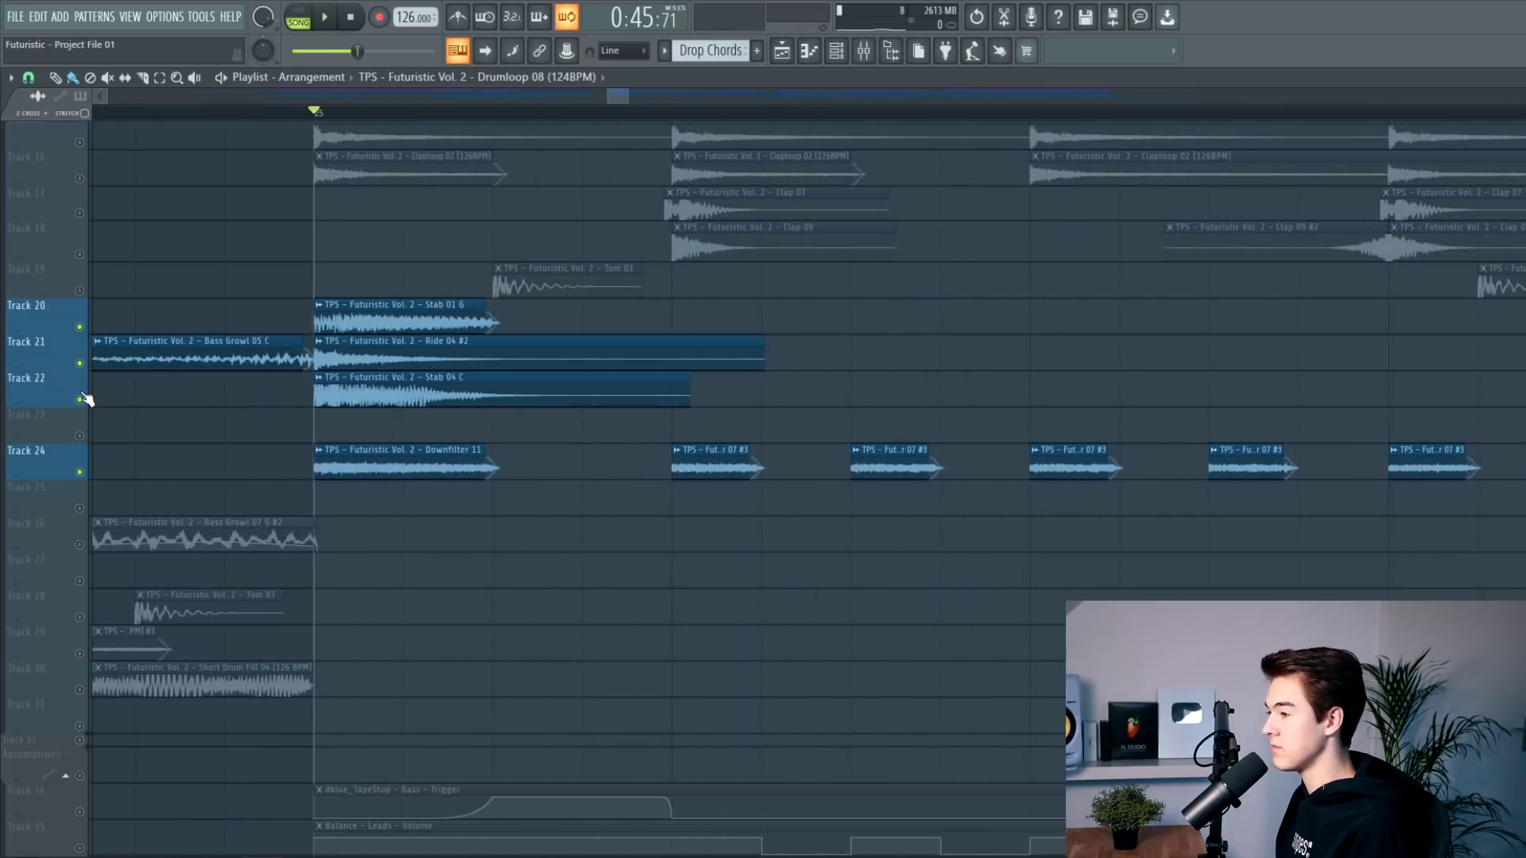
pyautogui.press('space')
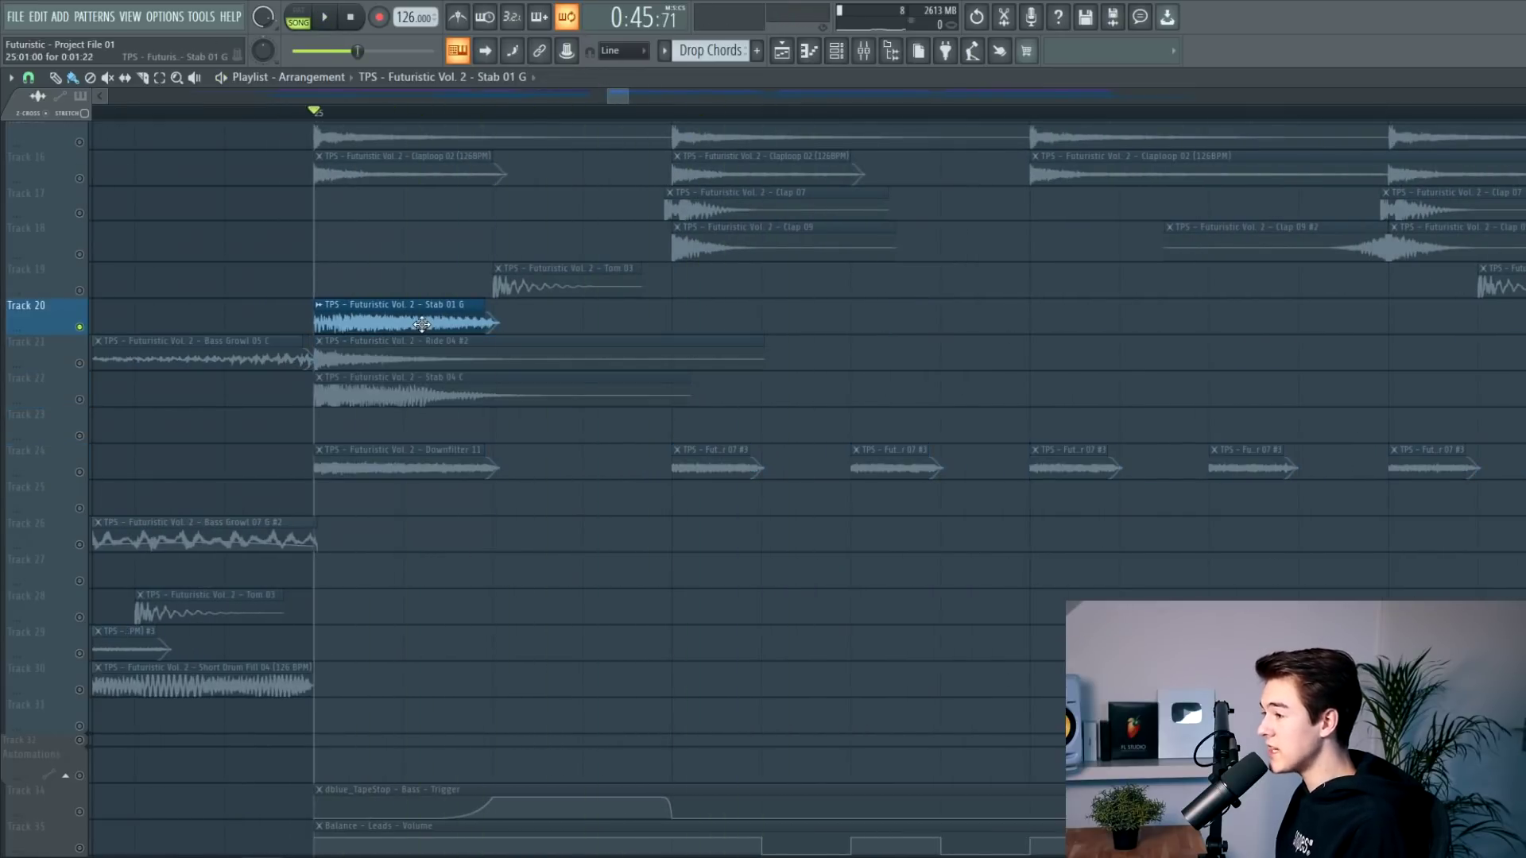
# Step: Open the settings of the Stab 01 G clip on Track 20 and preview its sample
pyautogui.doubleClick(422, 324)
pyautogui.click(370, 496)
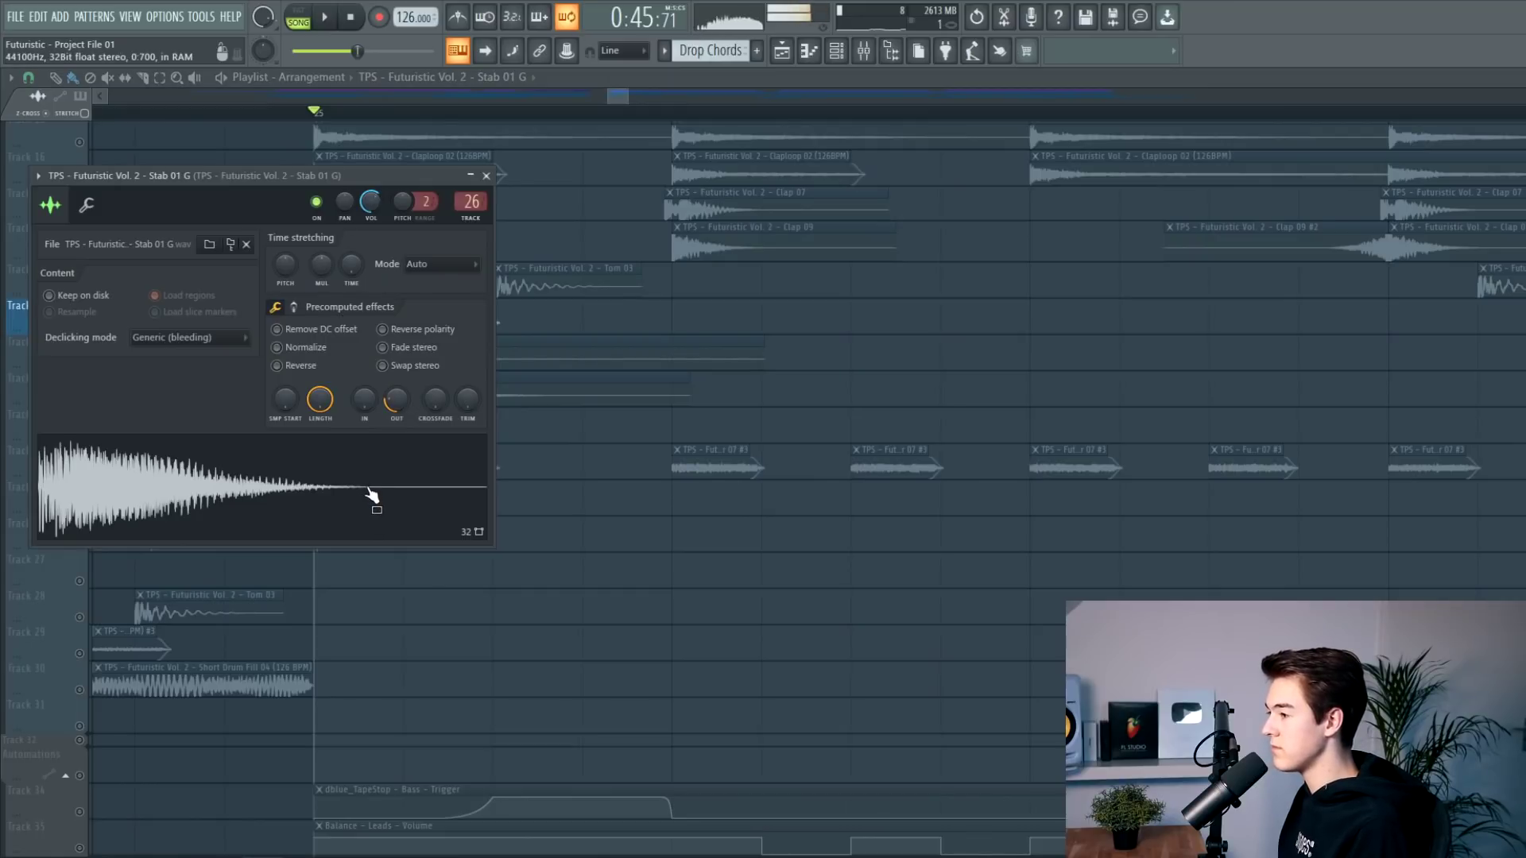
pyautogui.press('Escape')
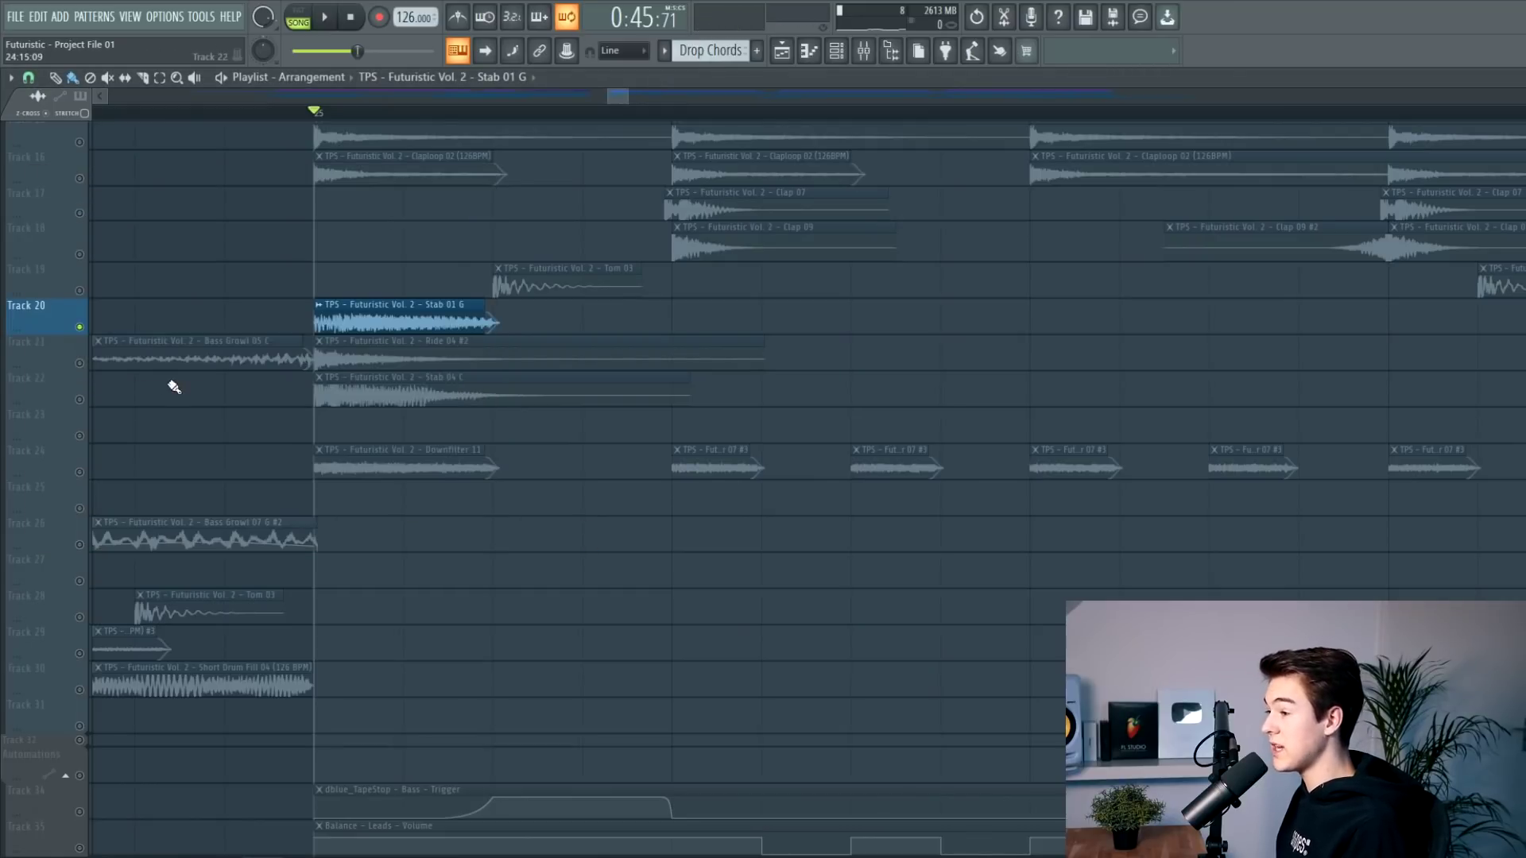
# Step: Solo Track 21 and preview the sample of its Ride 04 #2 clip
pyautogui.rightClick(79, 365)
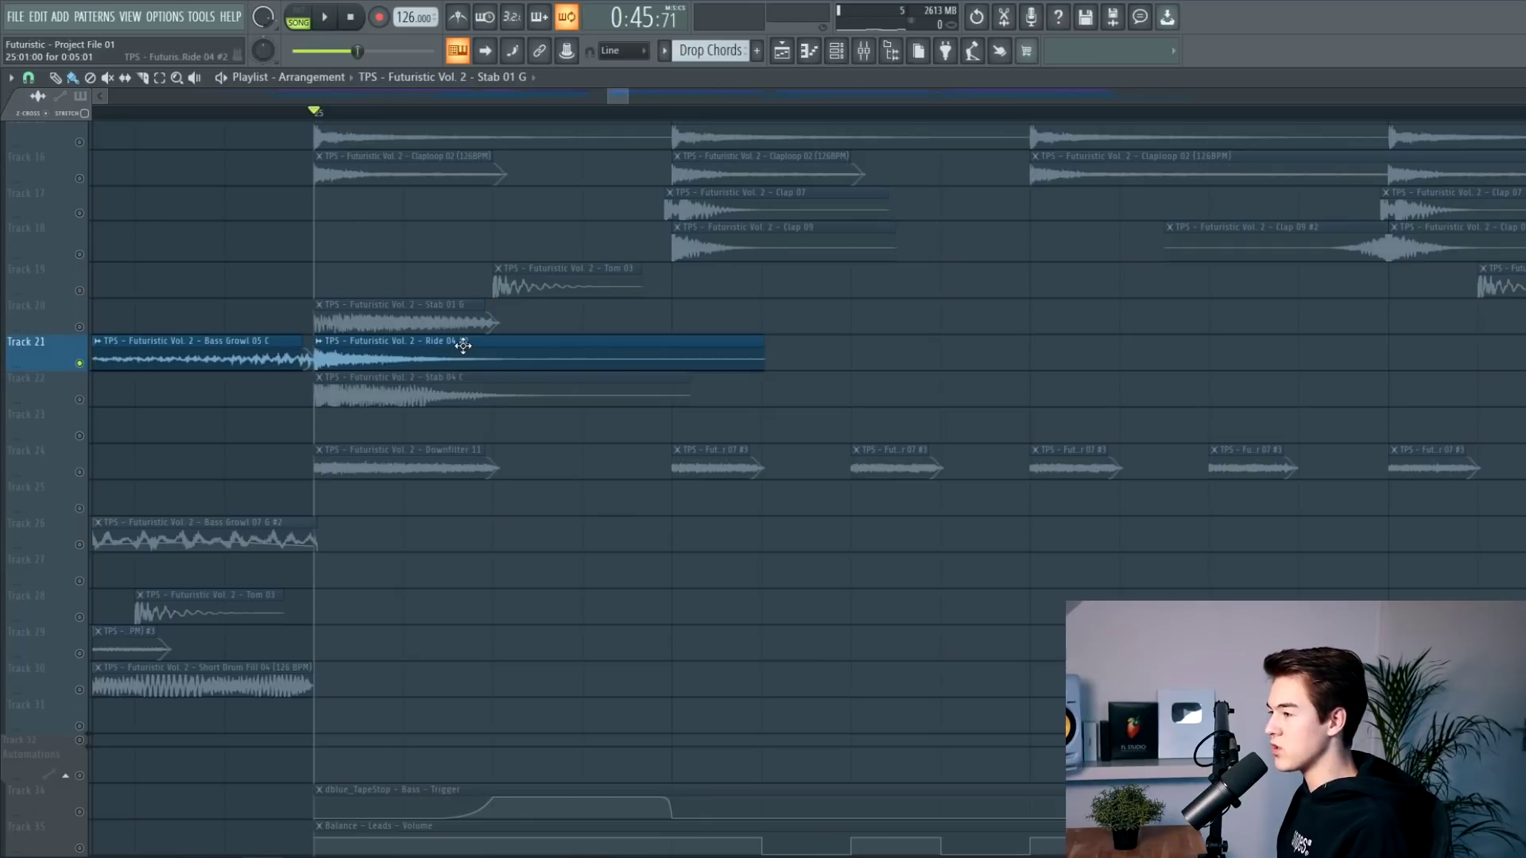
pyautogui.doubleClick(463, 344)
pyautogui.click(339, 635)
pyautogui.press('Escape')
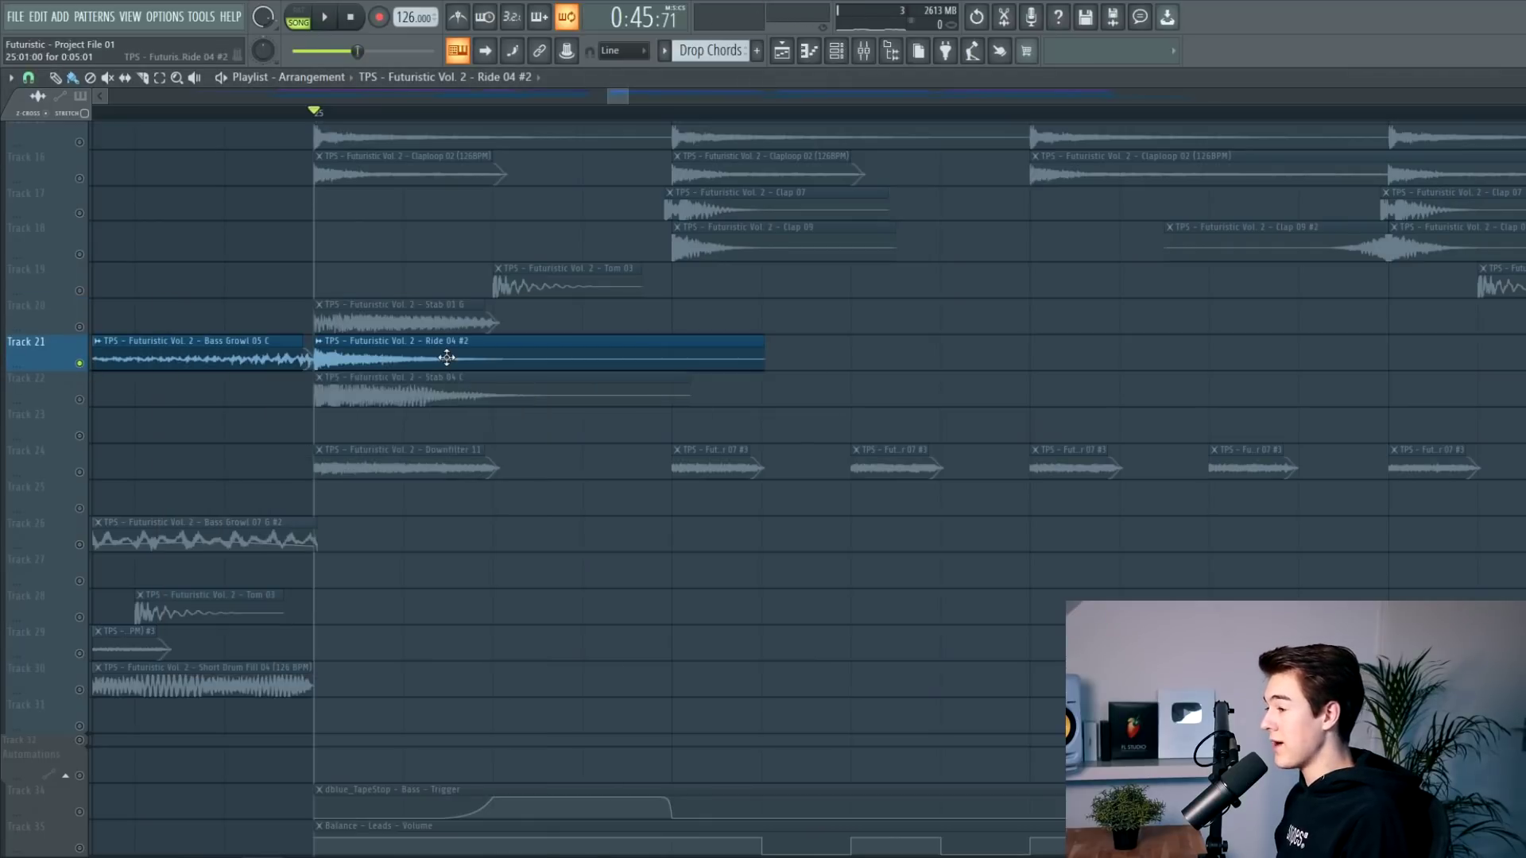
# Step: Solo Track 22 and preview the Stab 04 C sample twice in its clip settings
pyautogui.rightClick(79, 400)
pyautogui.doubleClick(443, 392)
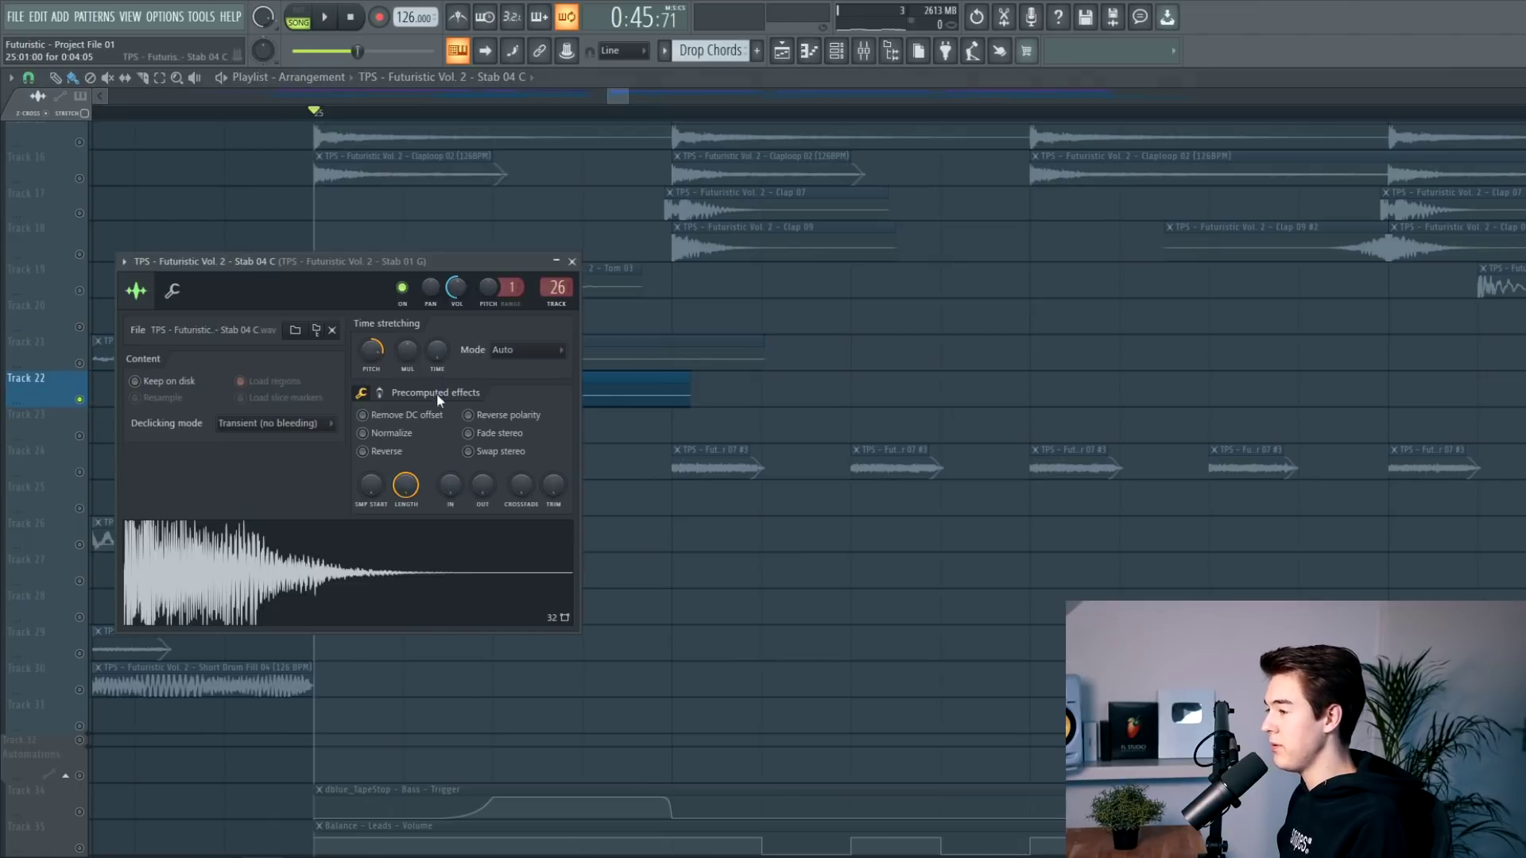
pyautogui.click(437, 572)
pyautogui.click(437, 572)
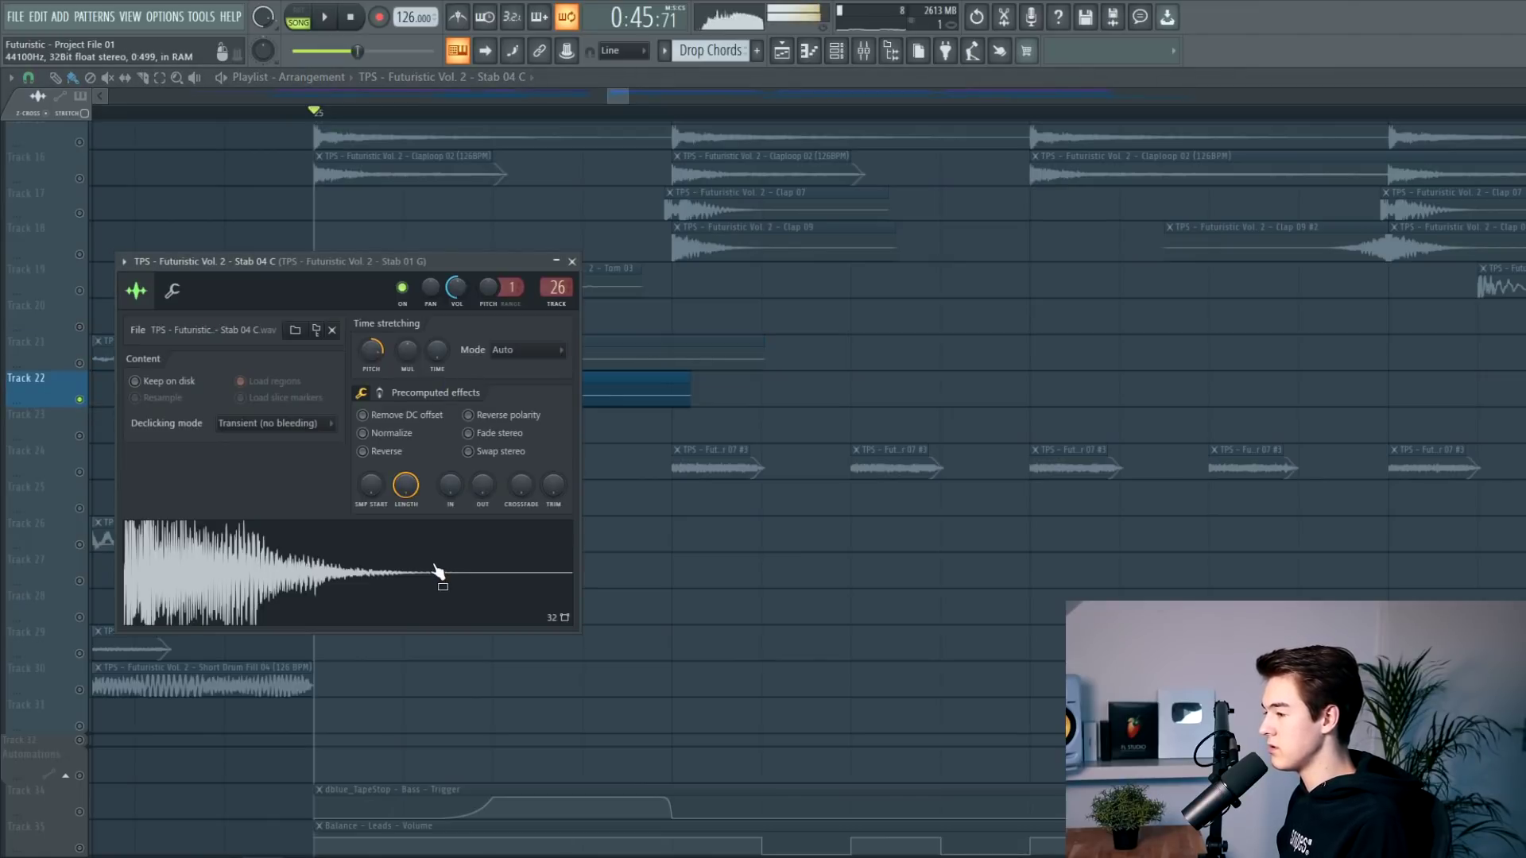
pyautogui.rightClick(875, 385)
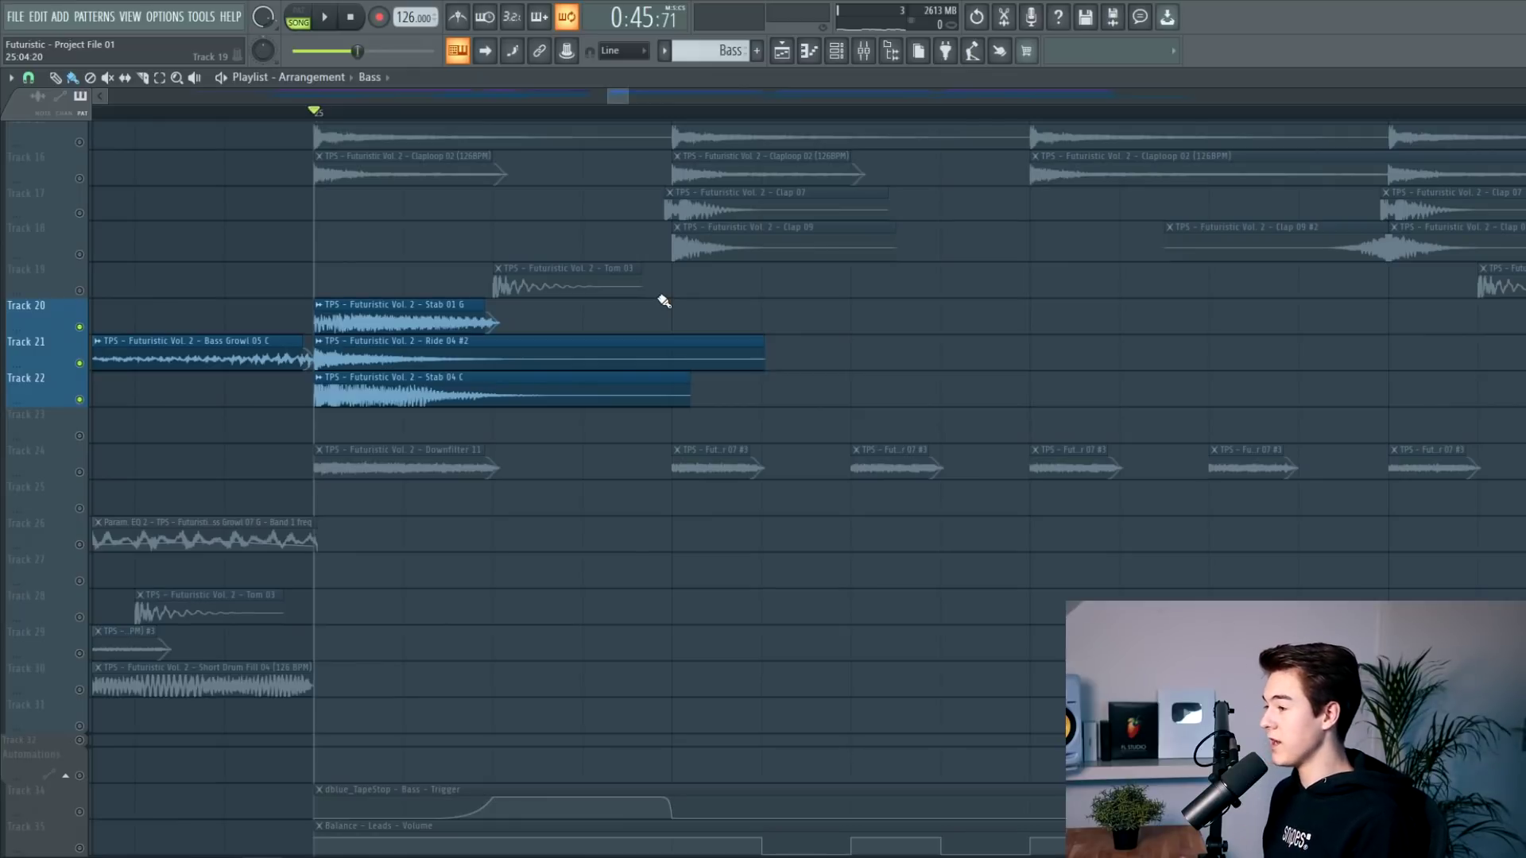
# Step: Add the Track 24 downlifters to Tracks 20 to 22 and play the layers at bar 25
pyautogui.click(81, 474)
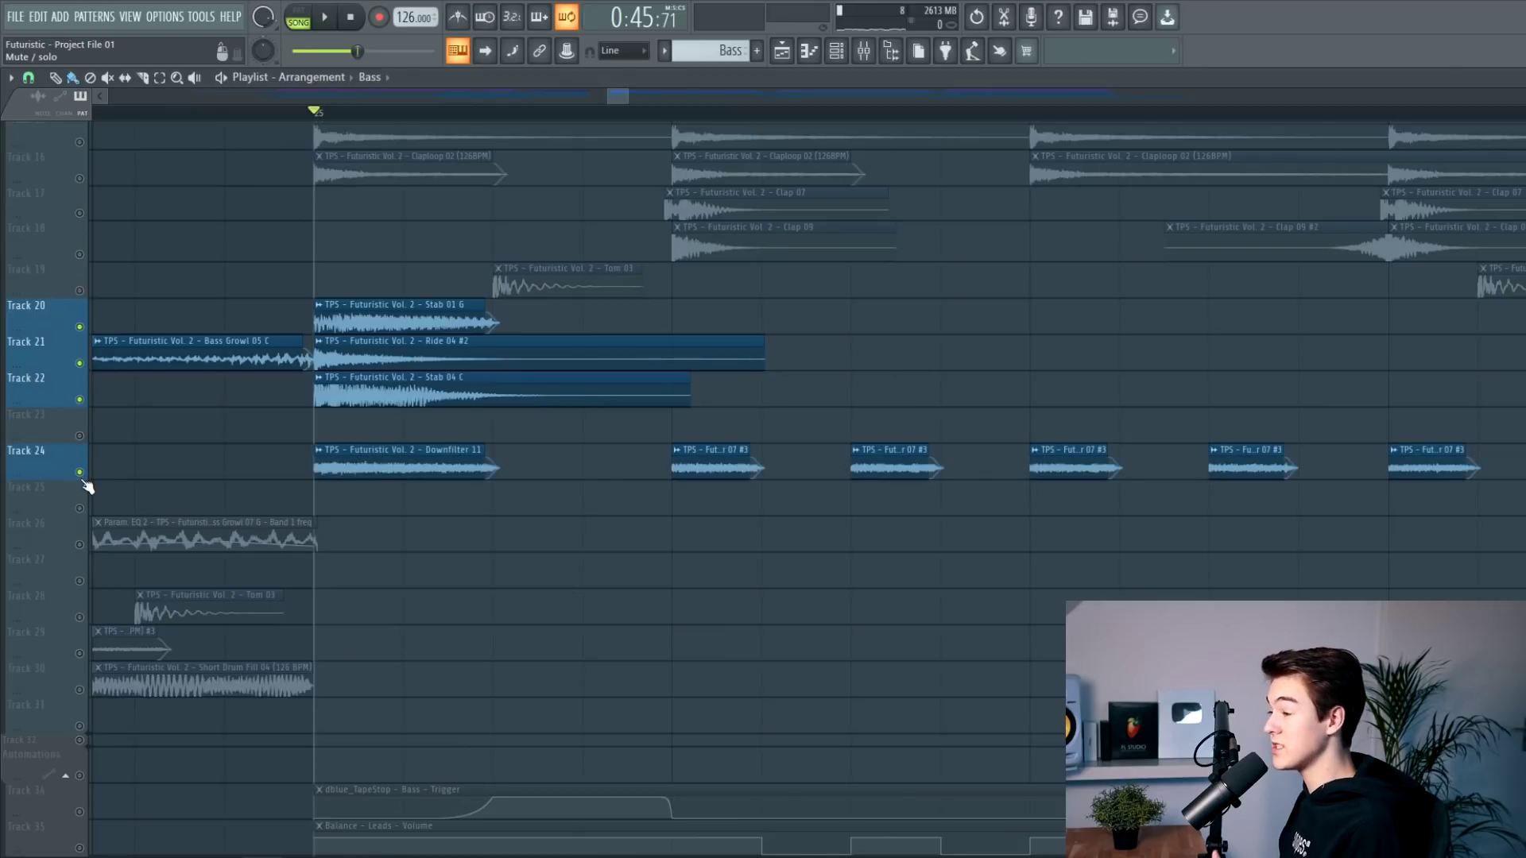
pyautogui.click(80, 472)
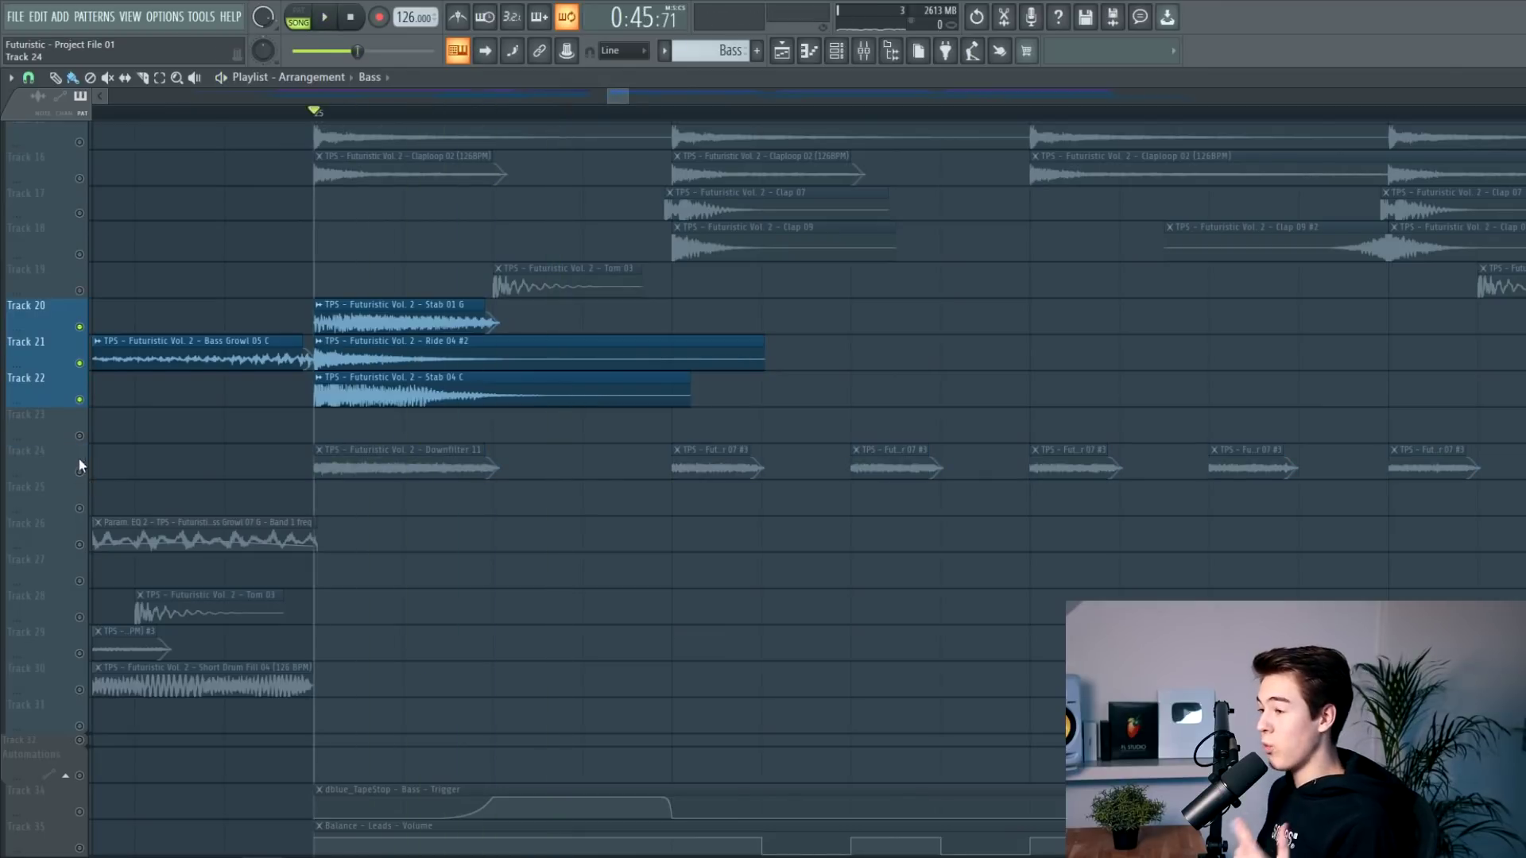
pyautogui.click(80, 472)
pyautogui.press('space')
pyautogui.press('space')
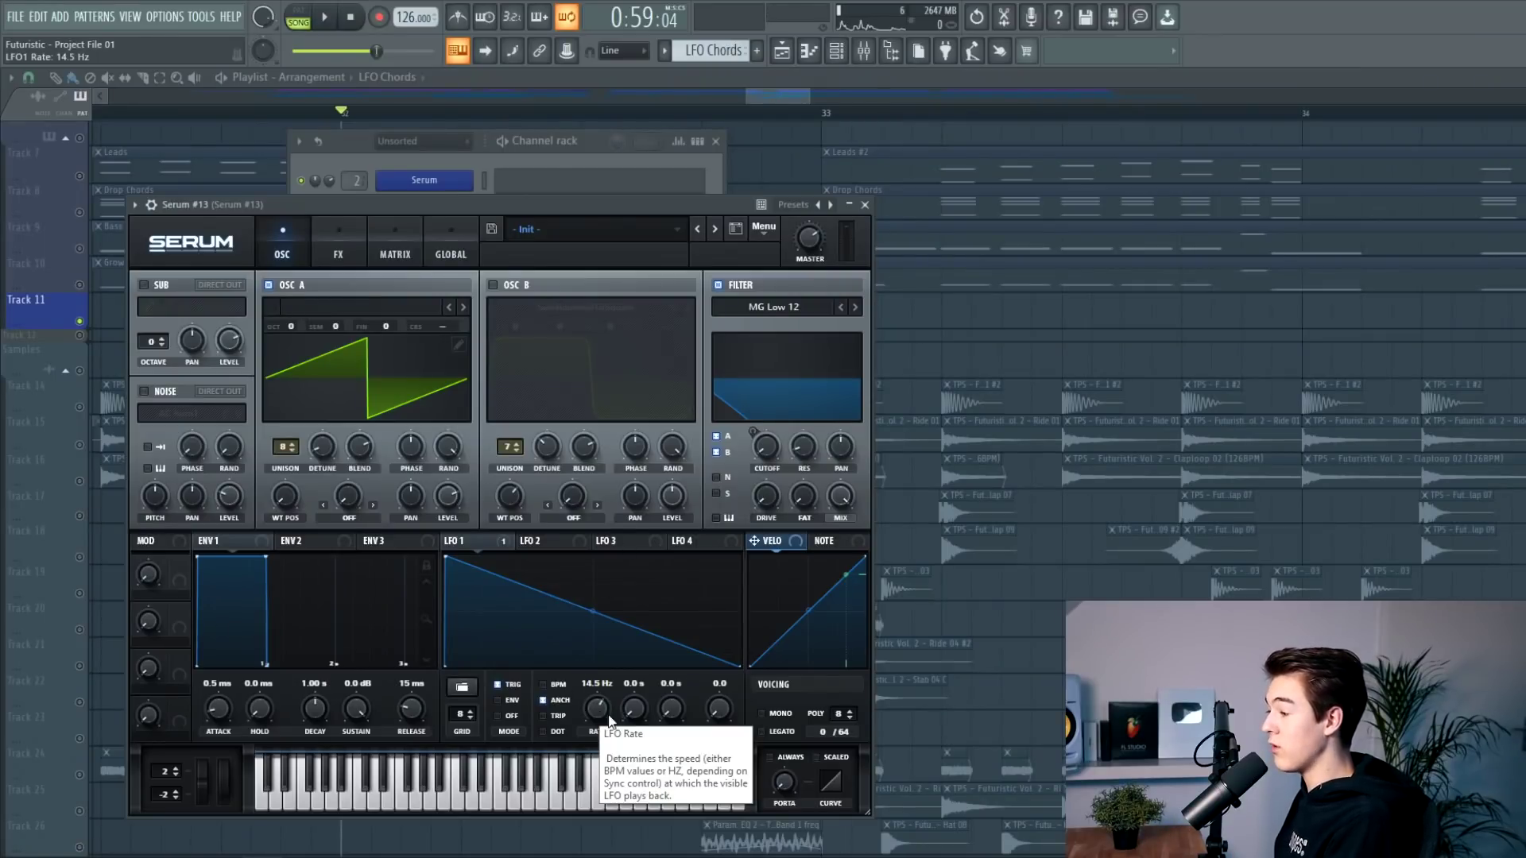
# Step: Adjust the LFO 1 rate in Serum #13 for the LFO Chords
pyautogui.moveTo(596, 717)
pyautogui.mouseDown()
pyautogui.moveTo(602, 729)
pyautogui.moveTo(611, 693)
pyautogui.moveTo(612, 739)
pyautogui.mouseUp()
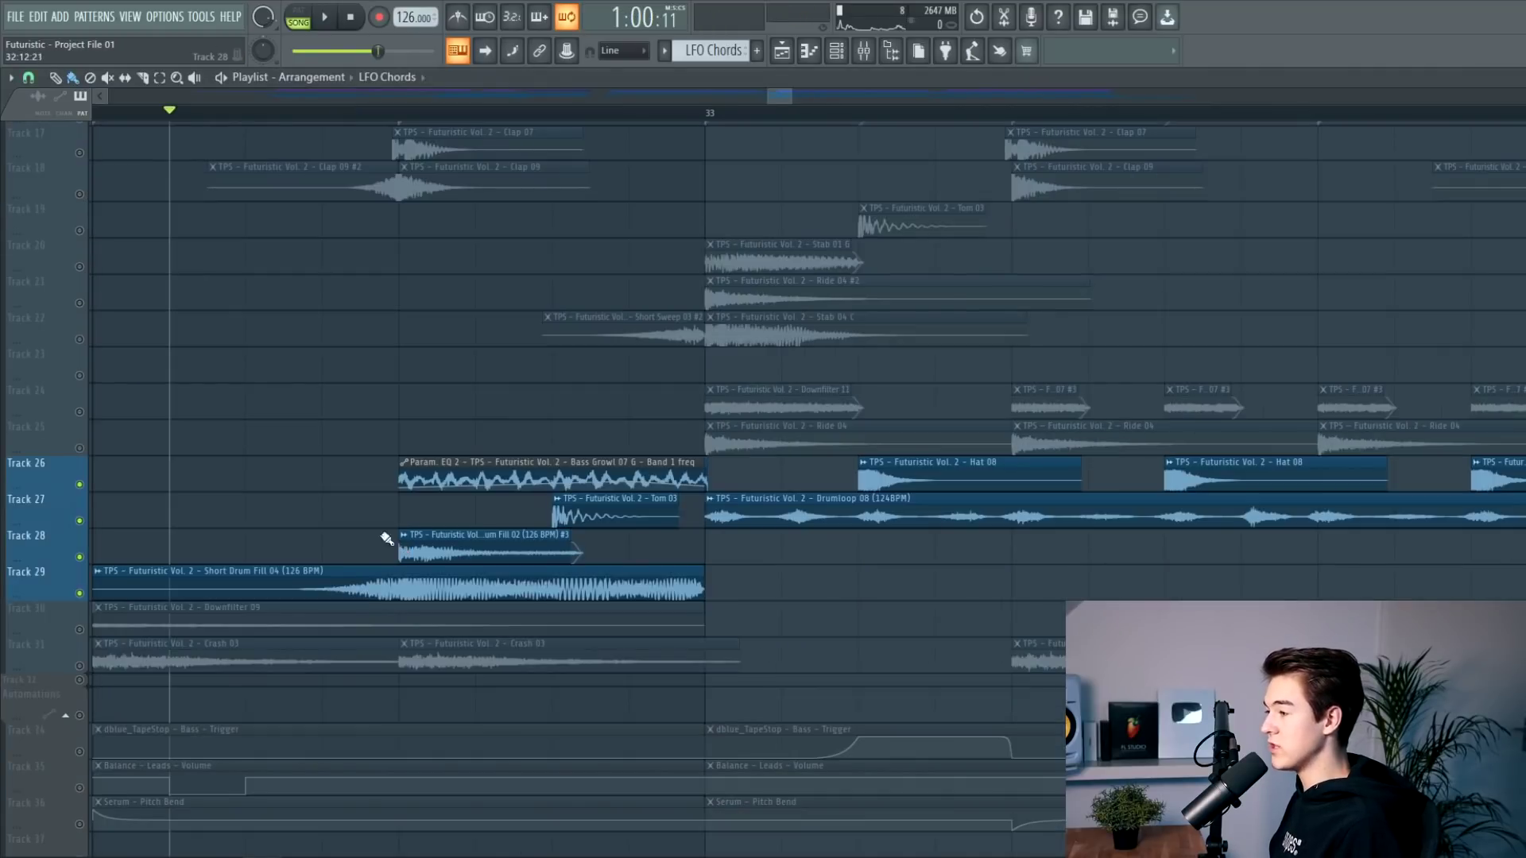
# Step: Play the fills on Tracks 26 to 29 leading into bar 33, and the full arrangement from bar 33
pyautogui.press('space')
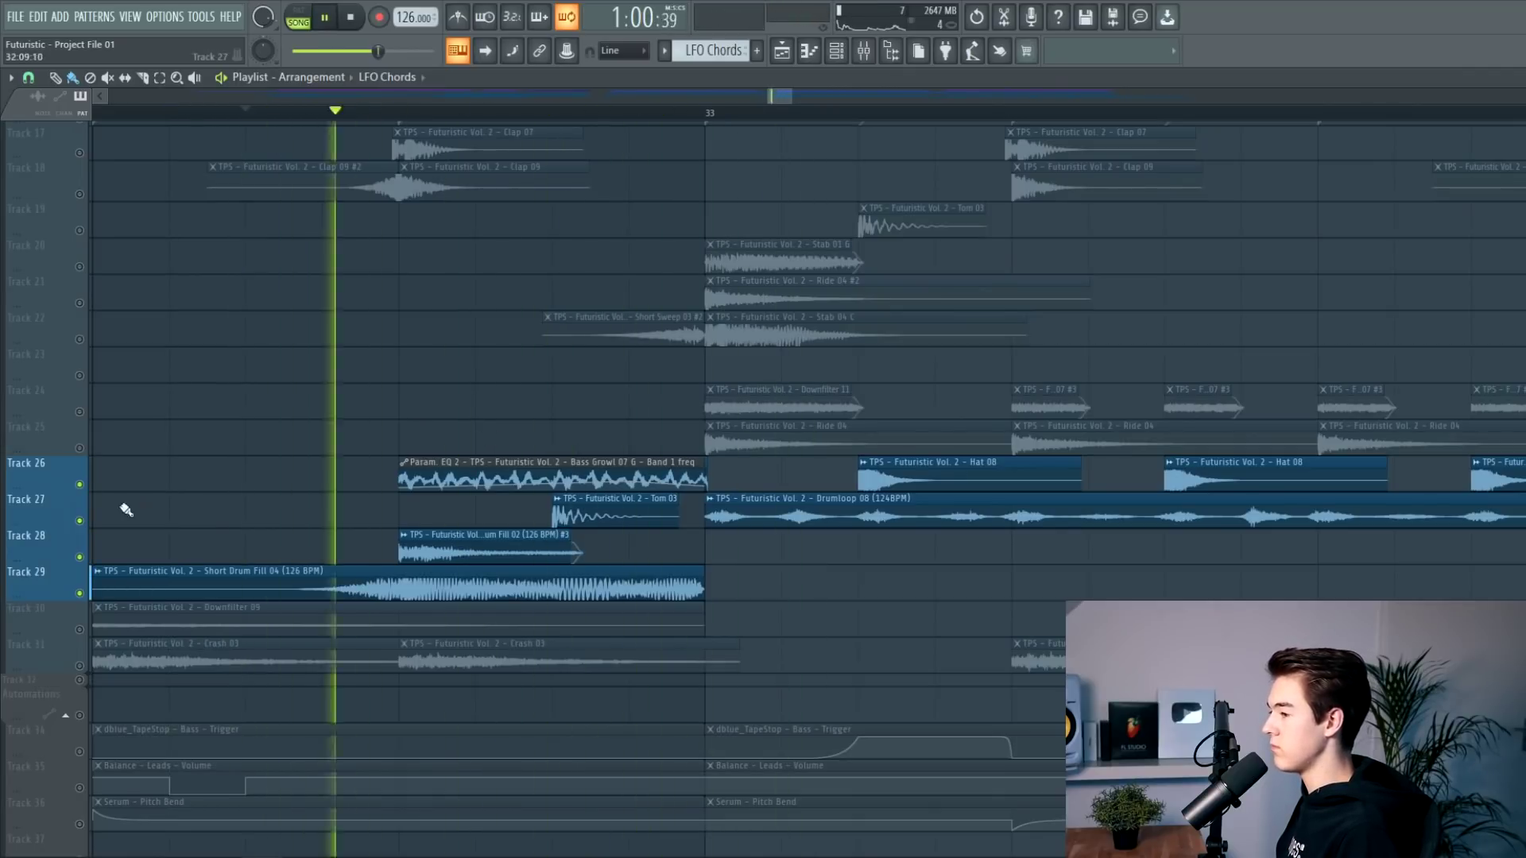
pyautogui.click(89, 488)
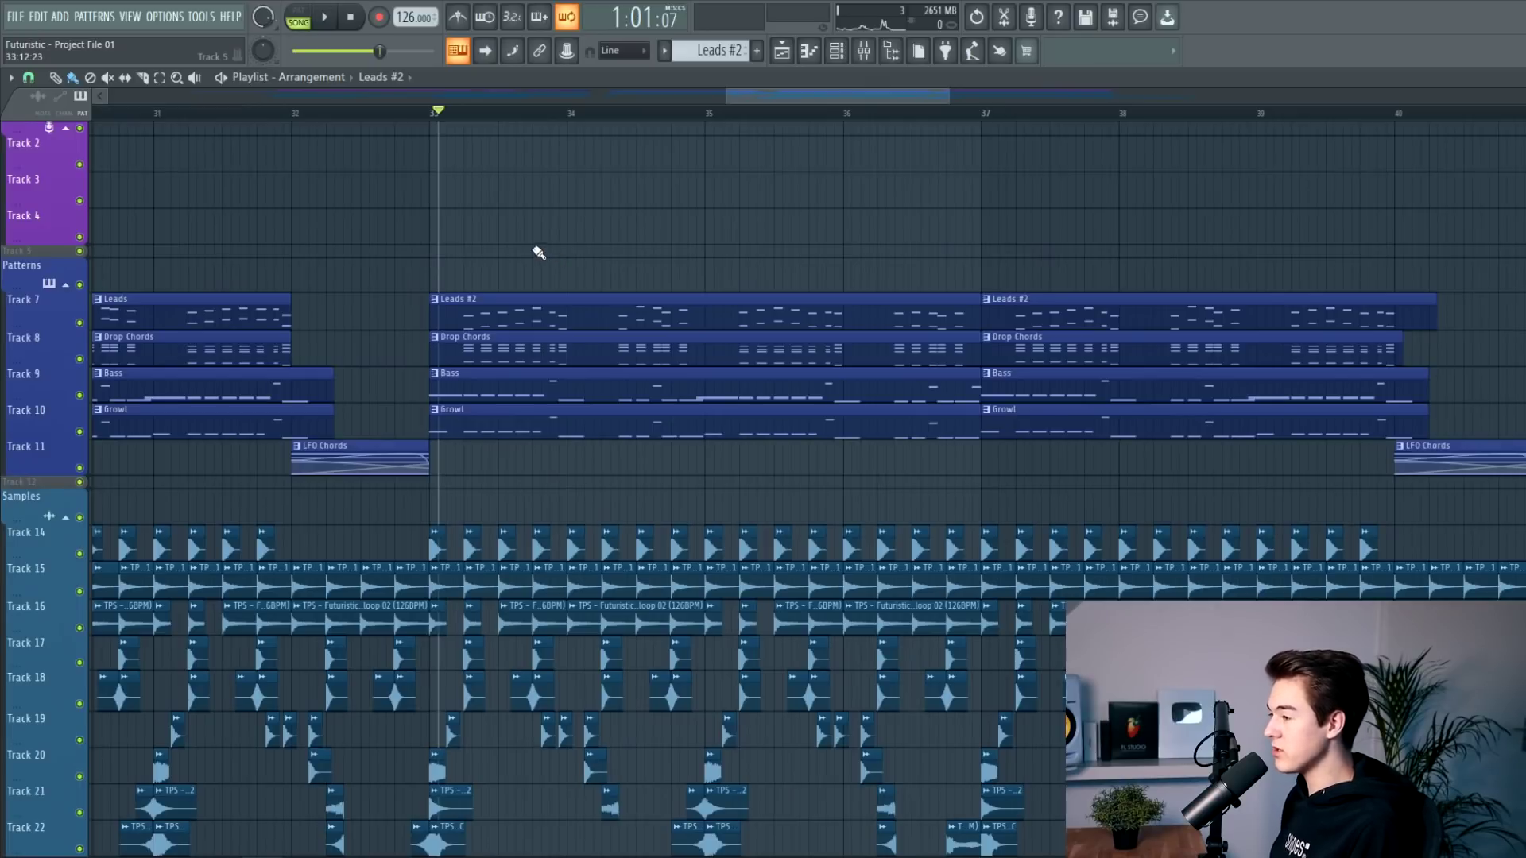
pyautogui.press('space')
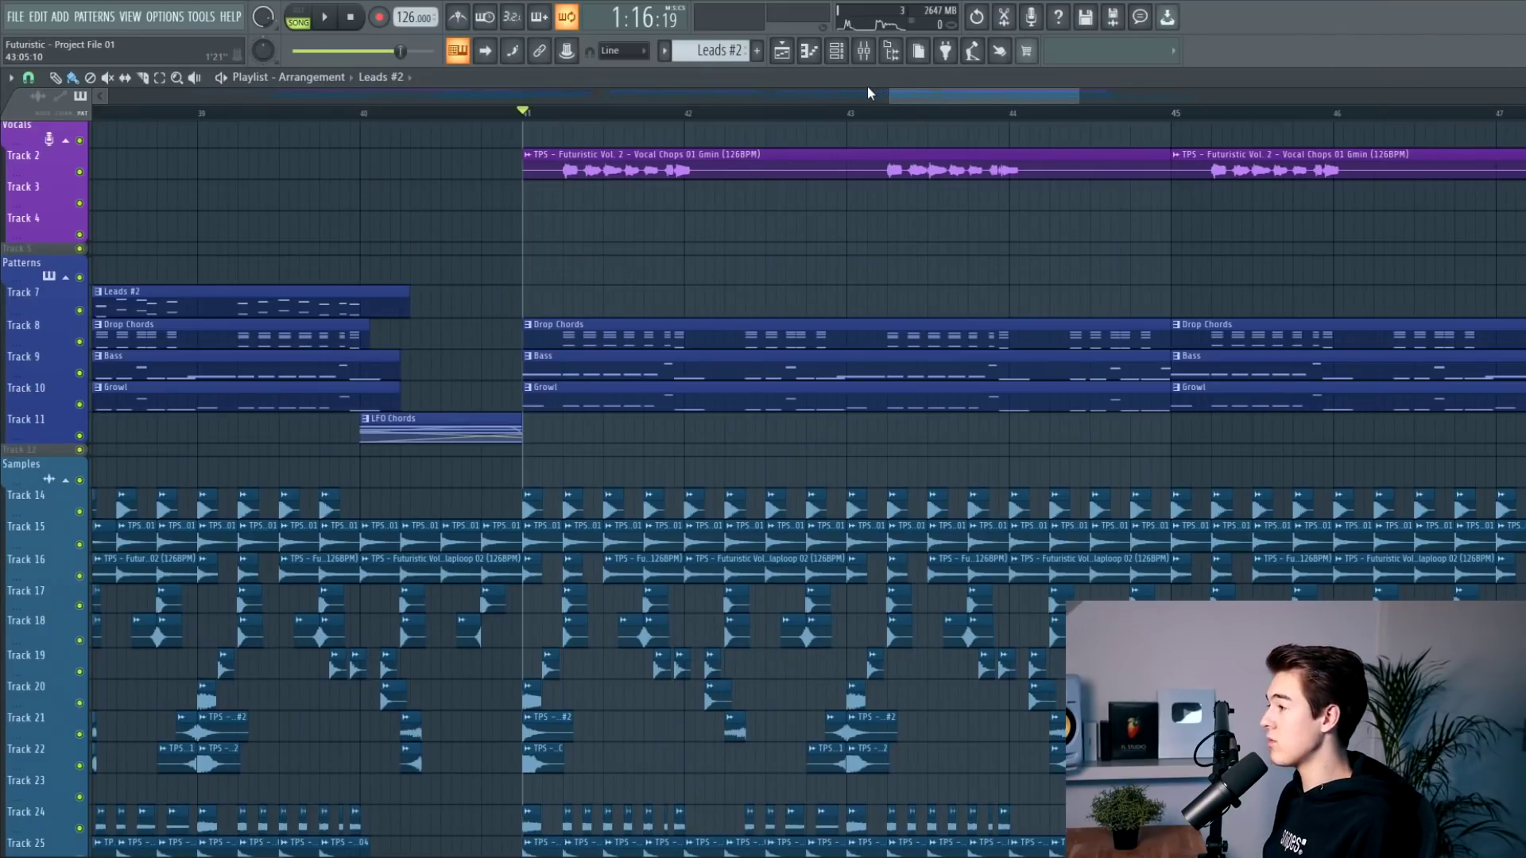
# Step: Play the full drop from bar 41 with the Vocal Chops 01 clips on Track 2
pyautogui.moveTo(887, 94); pyautogui.dragTo(816, 96)
pyautogui.click(909, 112)
pyautogui.click(809, 112)
pyautogui.hscroll(3, 386, 139)
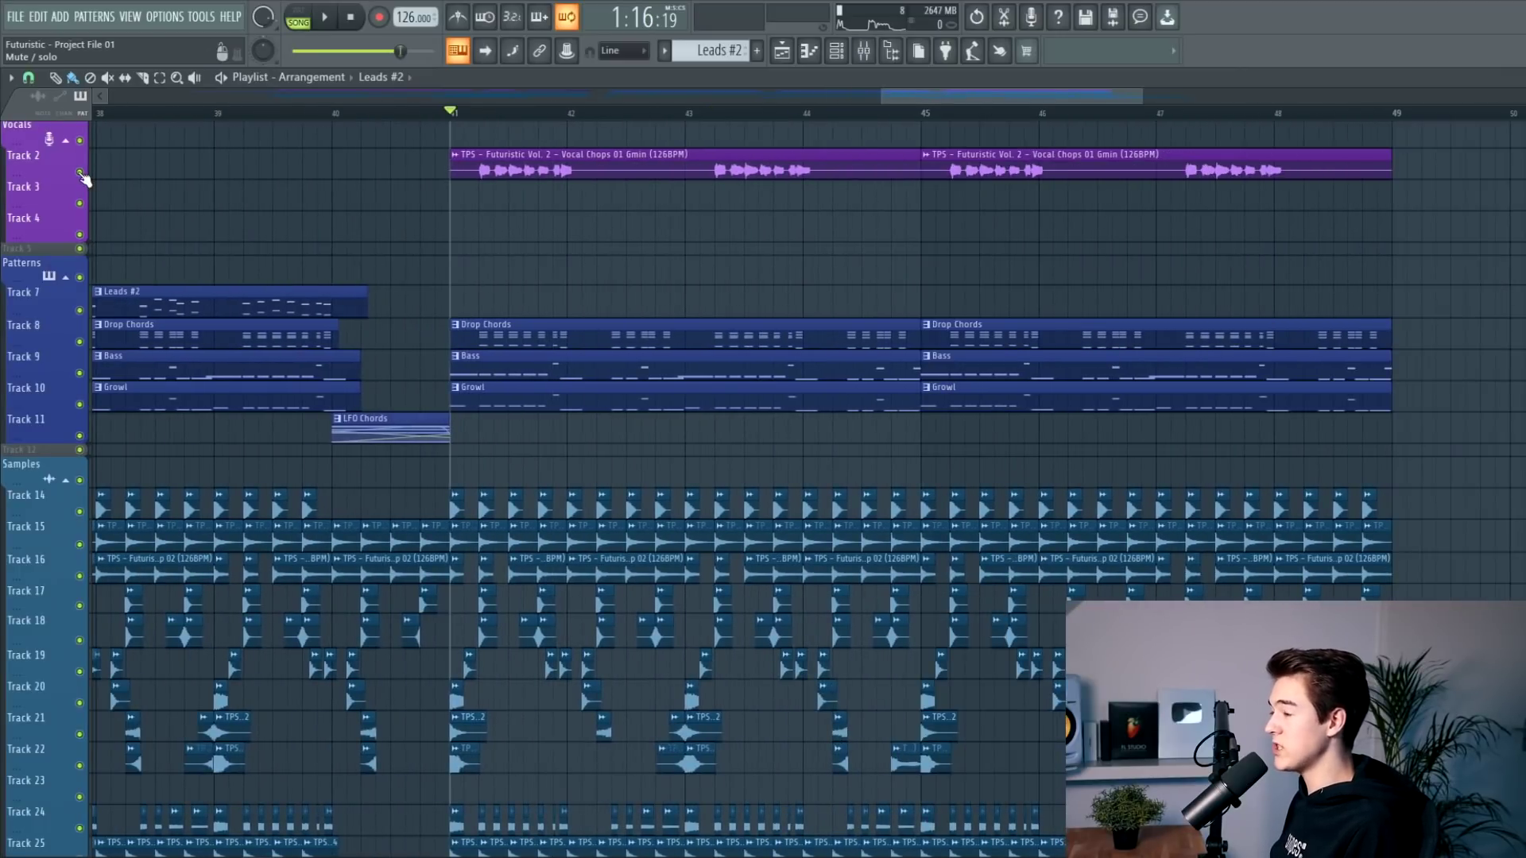
pyautogui.press('space')
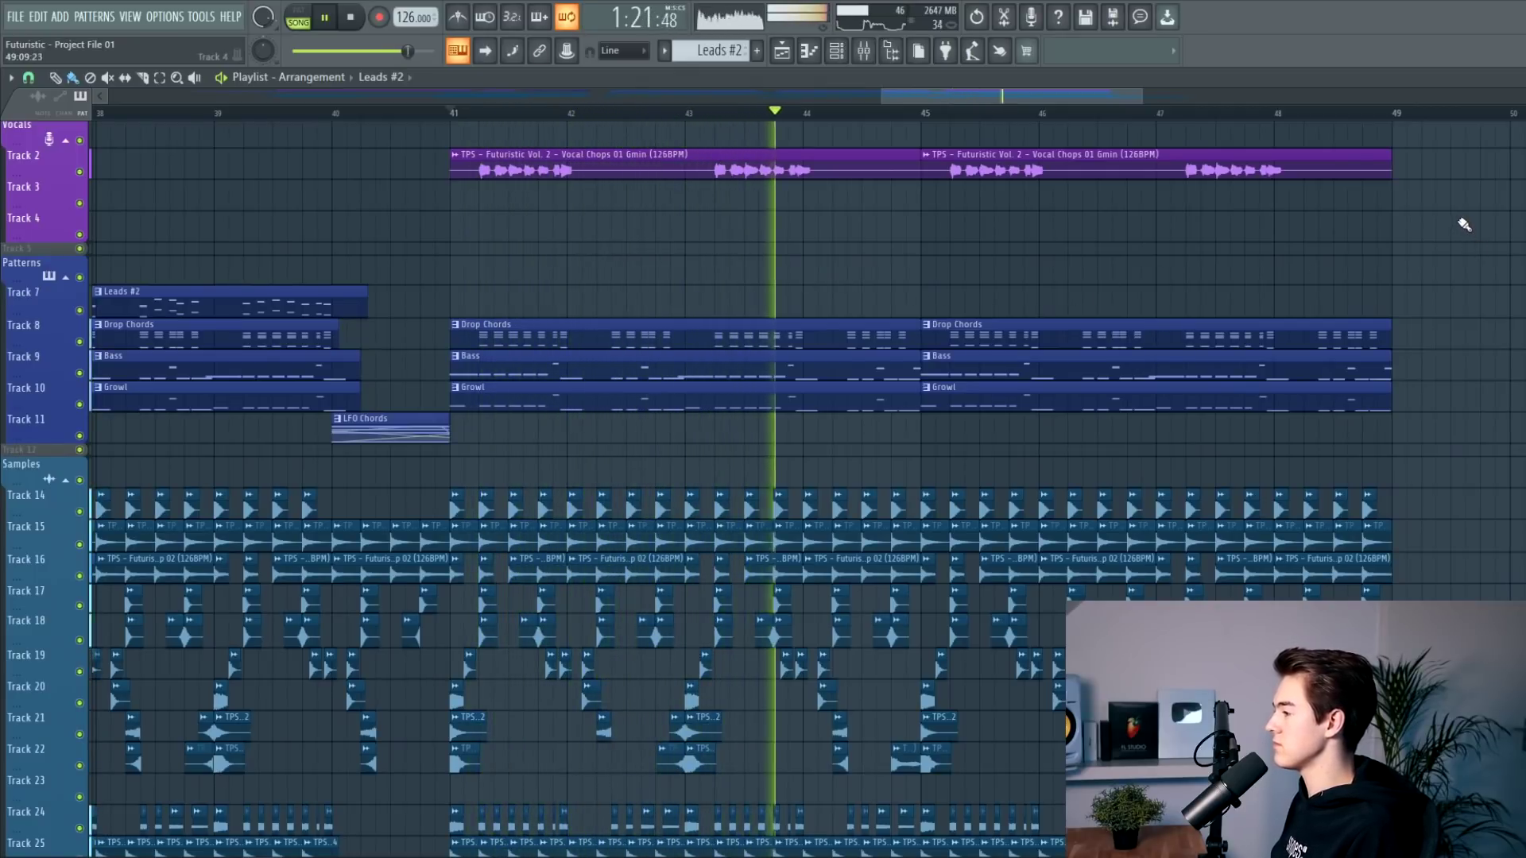
pyautogui.press('space')
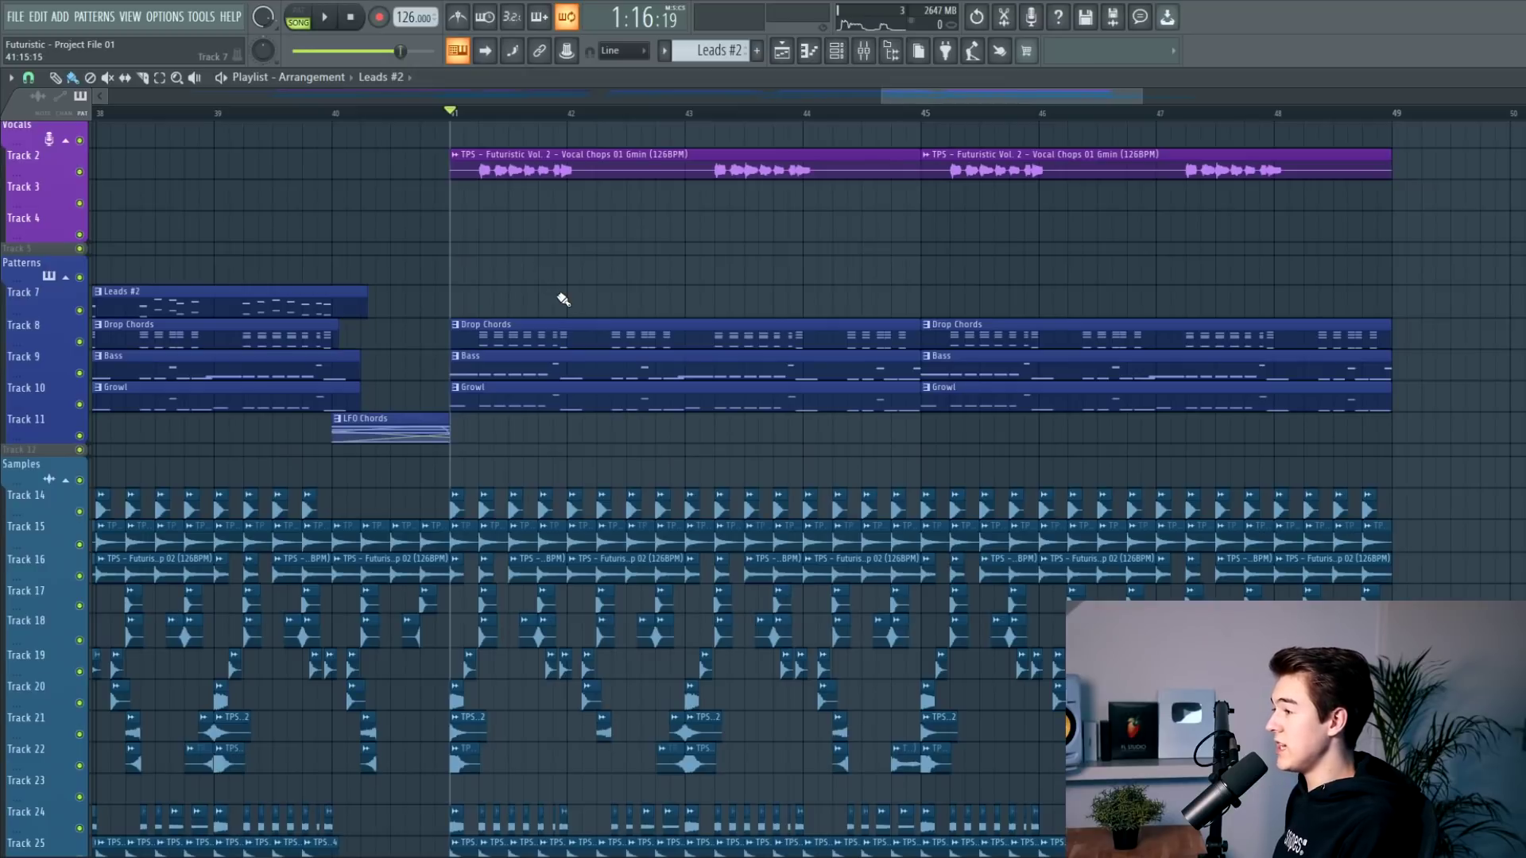
# Step: Solo Track 2 and listen to the vocal chops after bar 41 and from bar 43
pyautogui.rightClick(83, 171)
pyautogui.press('space')
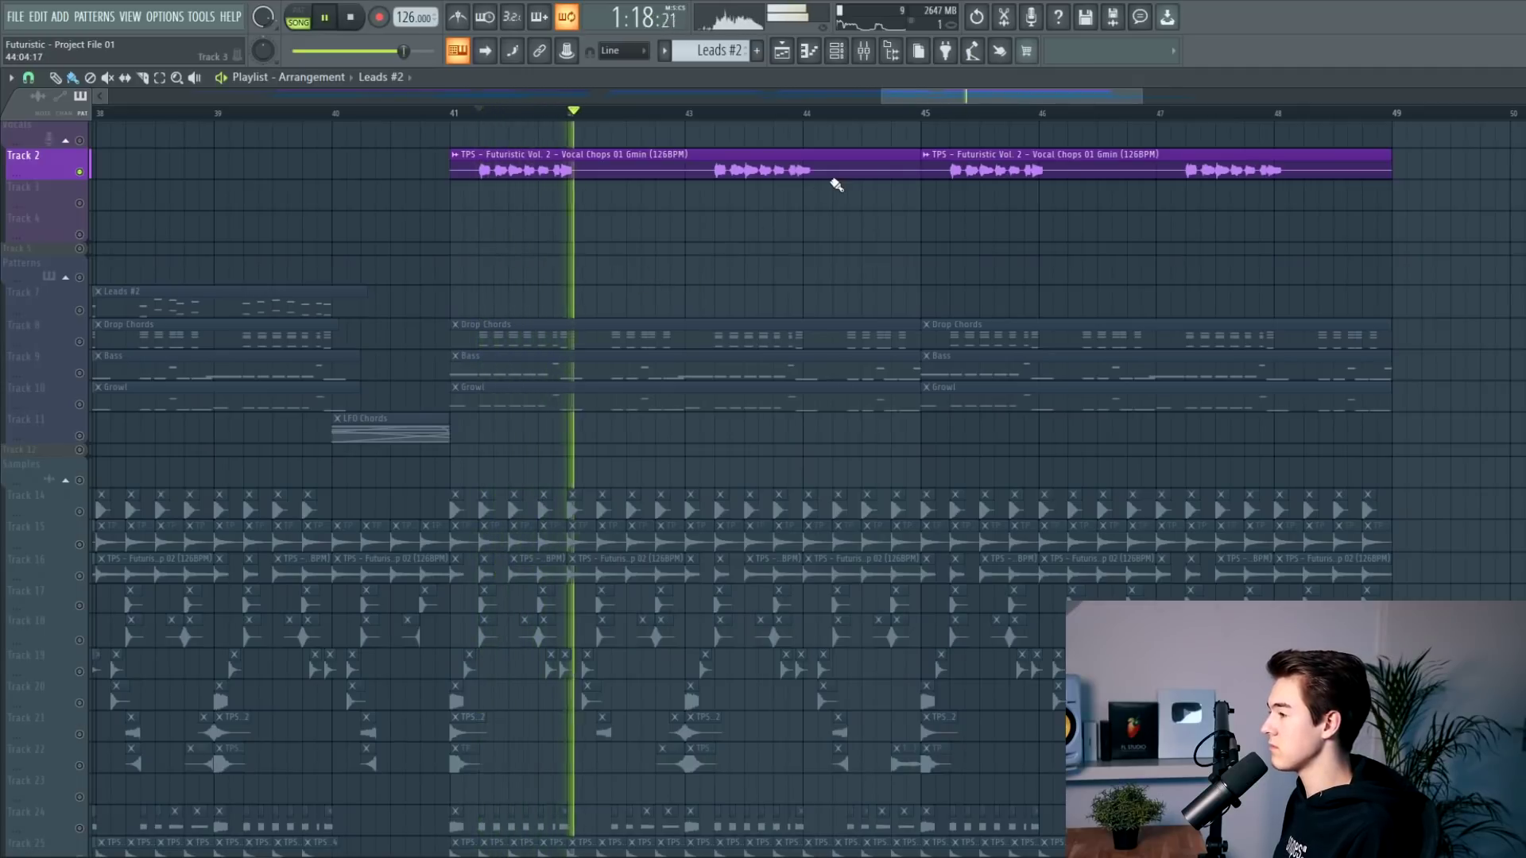
pyautogui.click(696, 114)
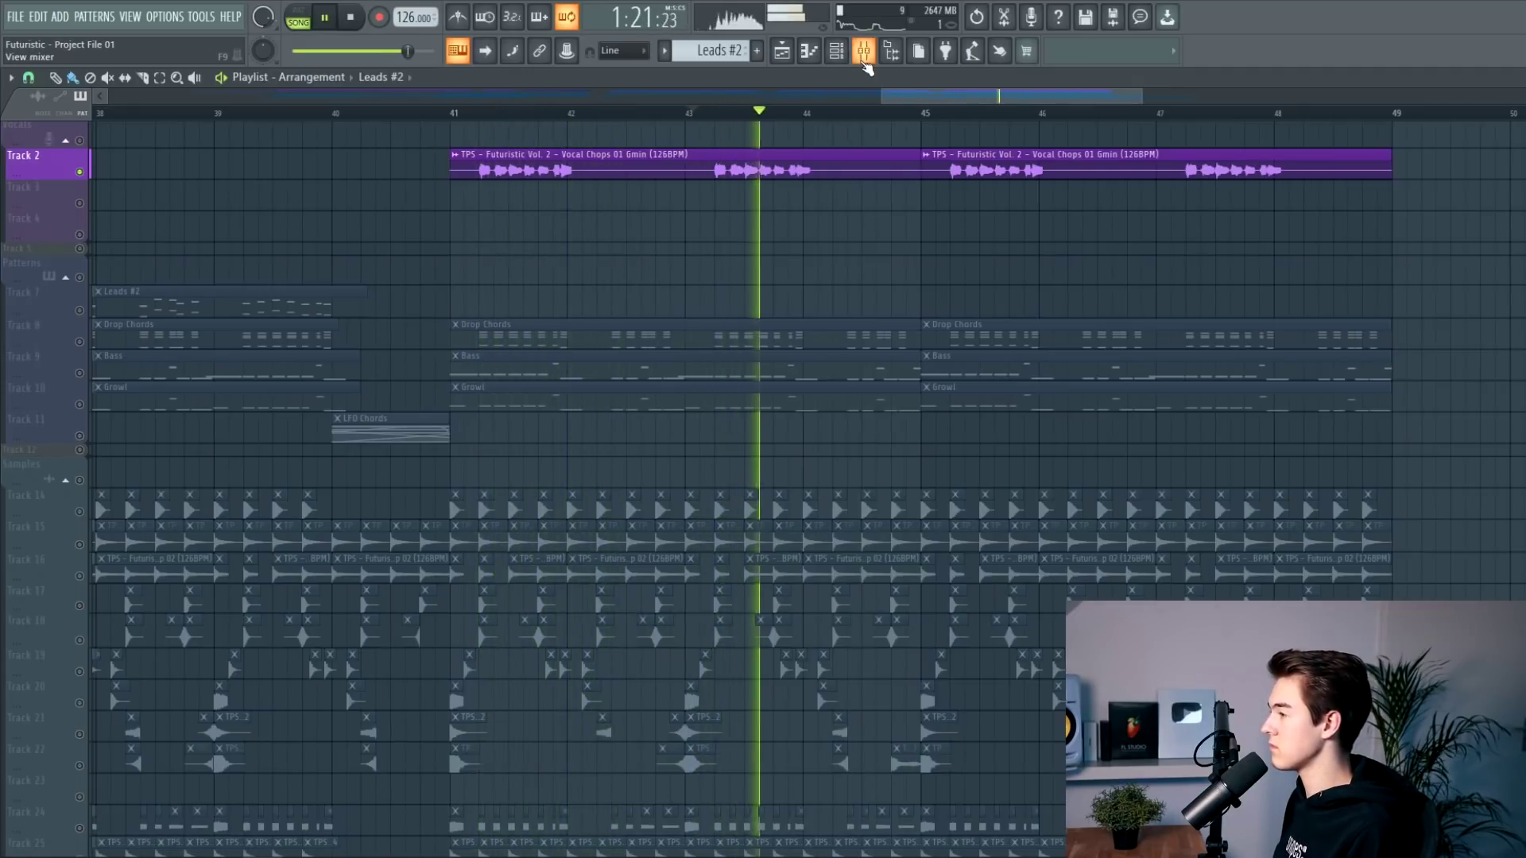
# Step: Open the mixer channel of the vocal chops and examine its Fruity parametric EQ 2 curve
pyautogui.press('space')
pyautogui.press('F9')
pyautogui.press('space')
pyautogui.click(735, 390)
pyautogui.press('space')
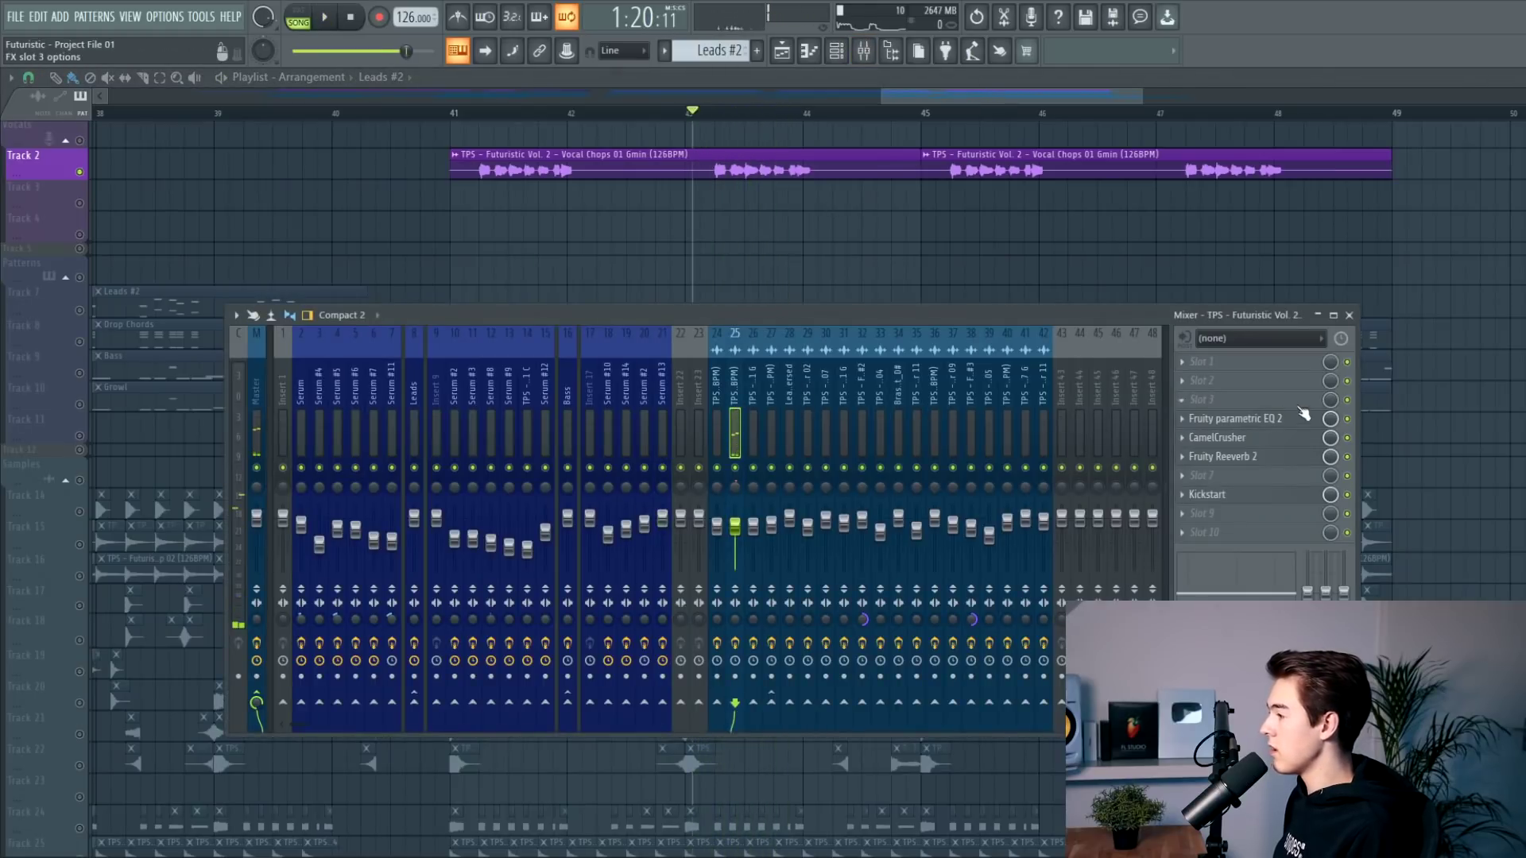
pyautogui.click(1262, 421)
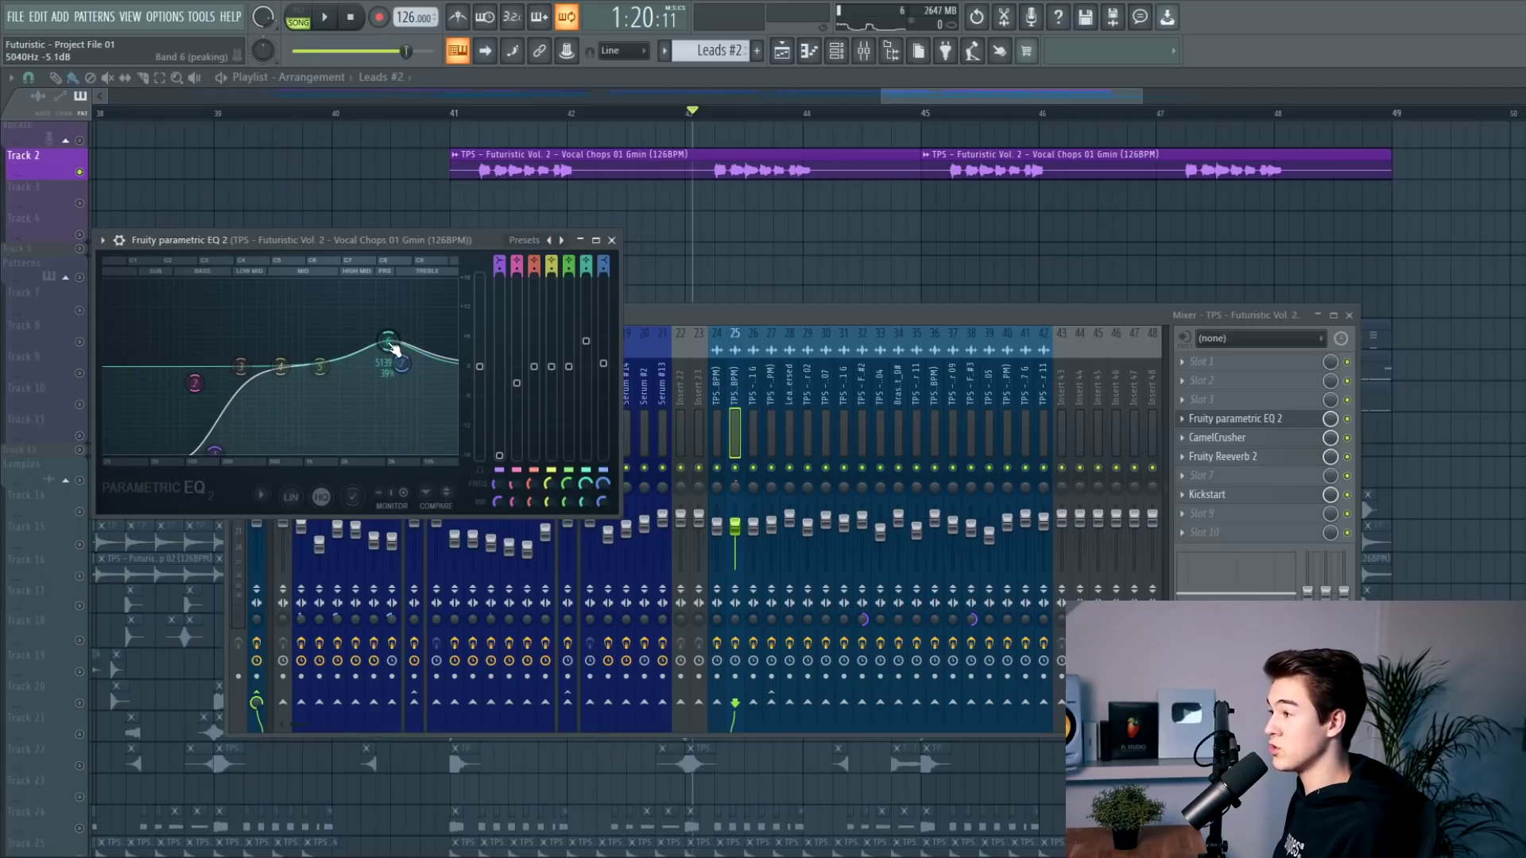
# Step: Examine CamelCrusher on the vocal chops channel and toggle the effect while playing from bar 43
pyautogui.click(1266, 438)
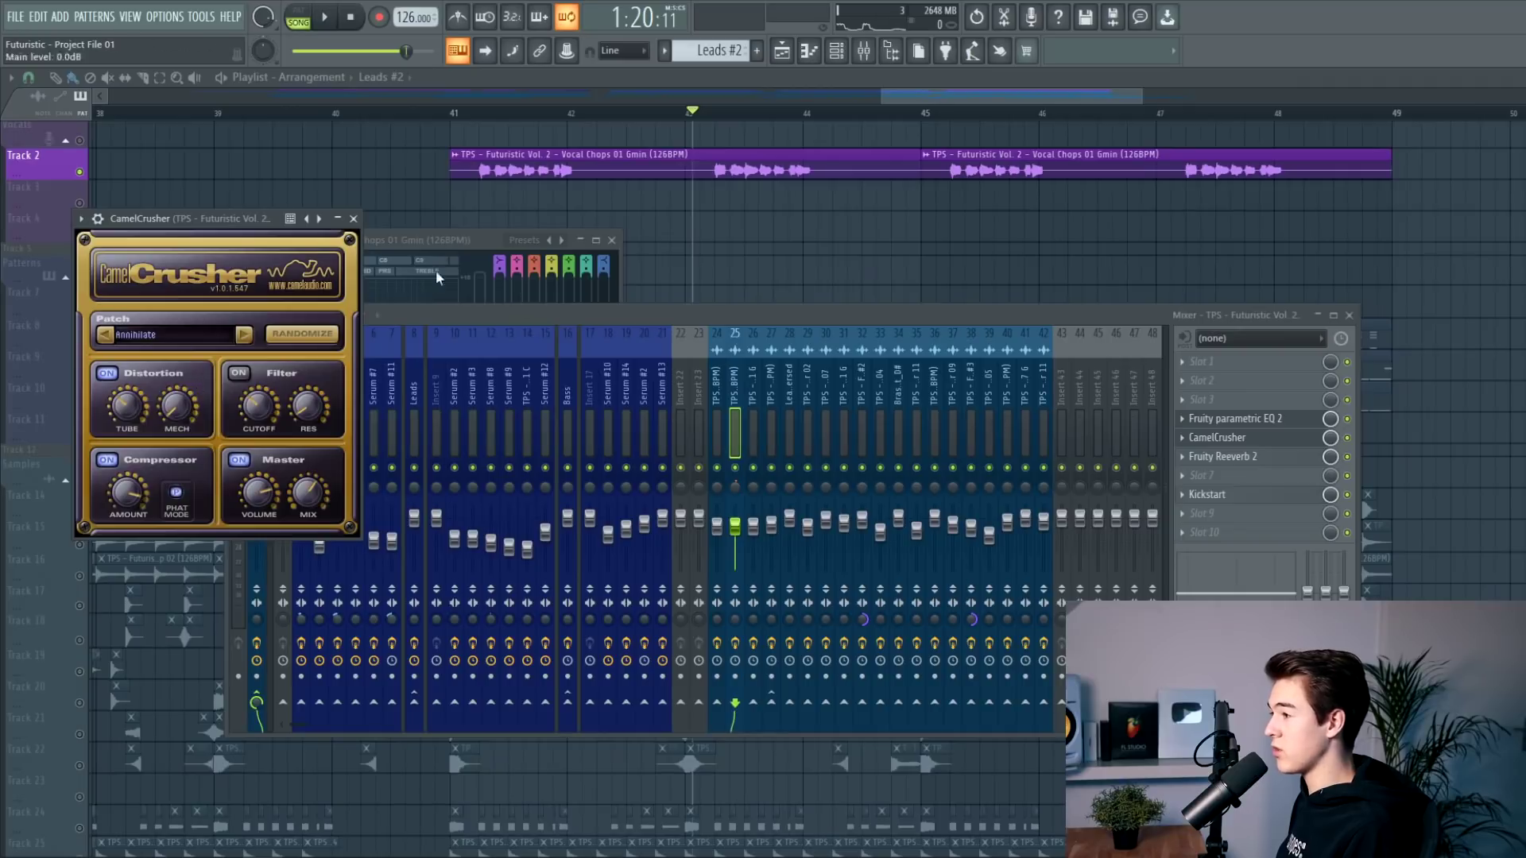
pyautogui.press('space')
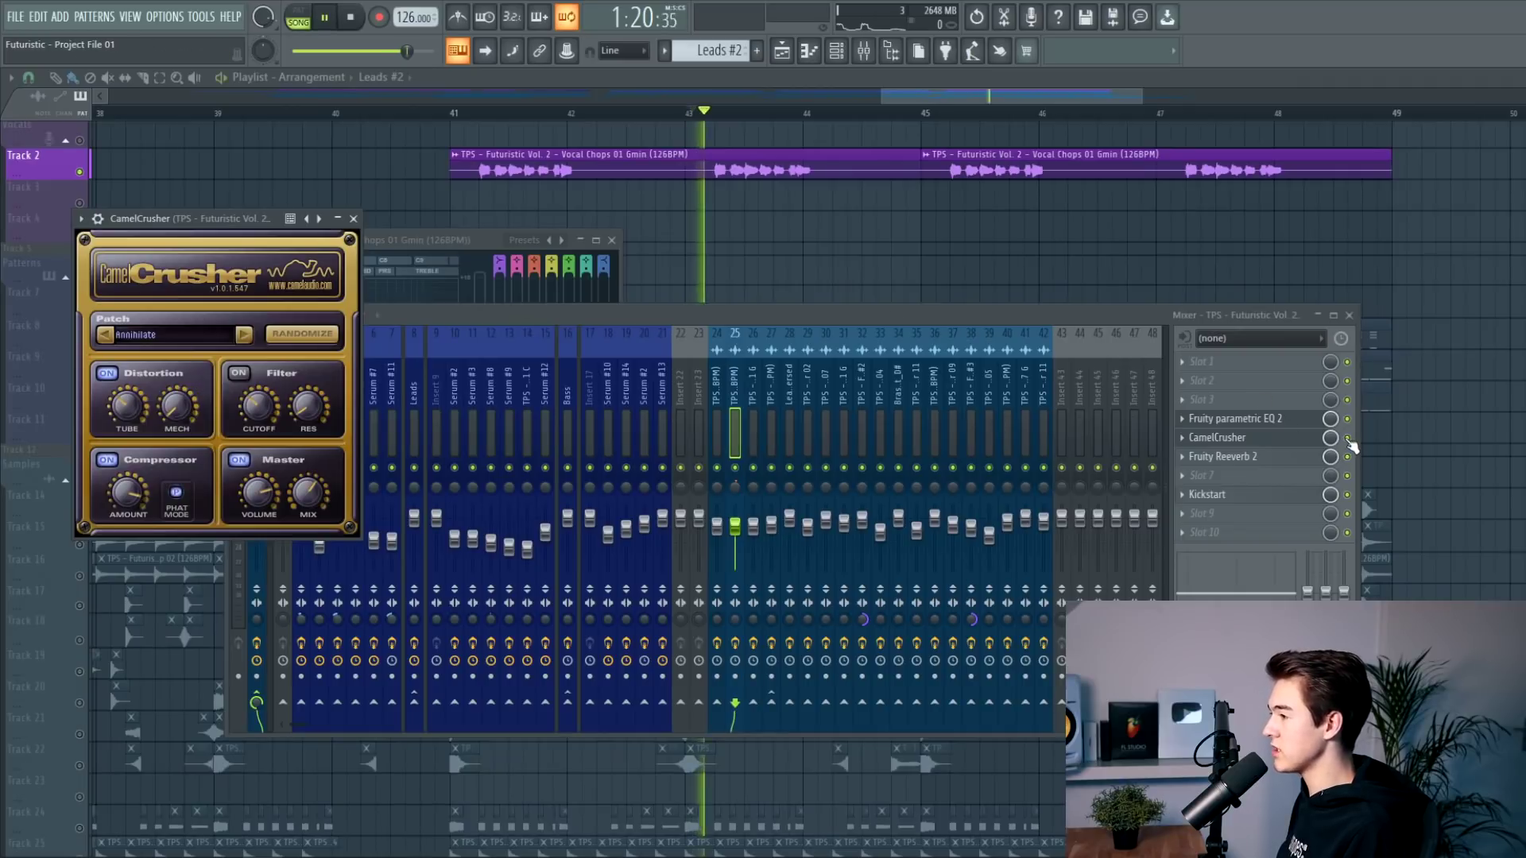
pyautogui.click(1348, 439)
pyautogui.press('space')
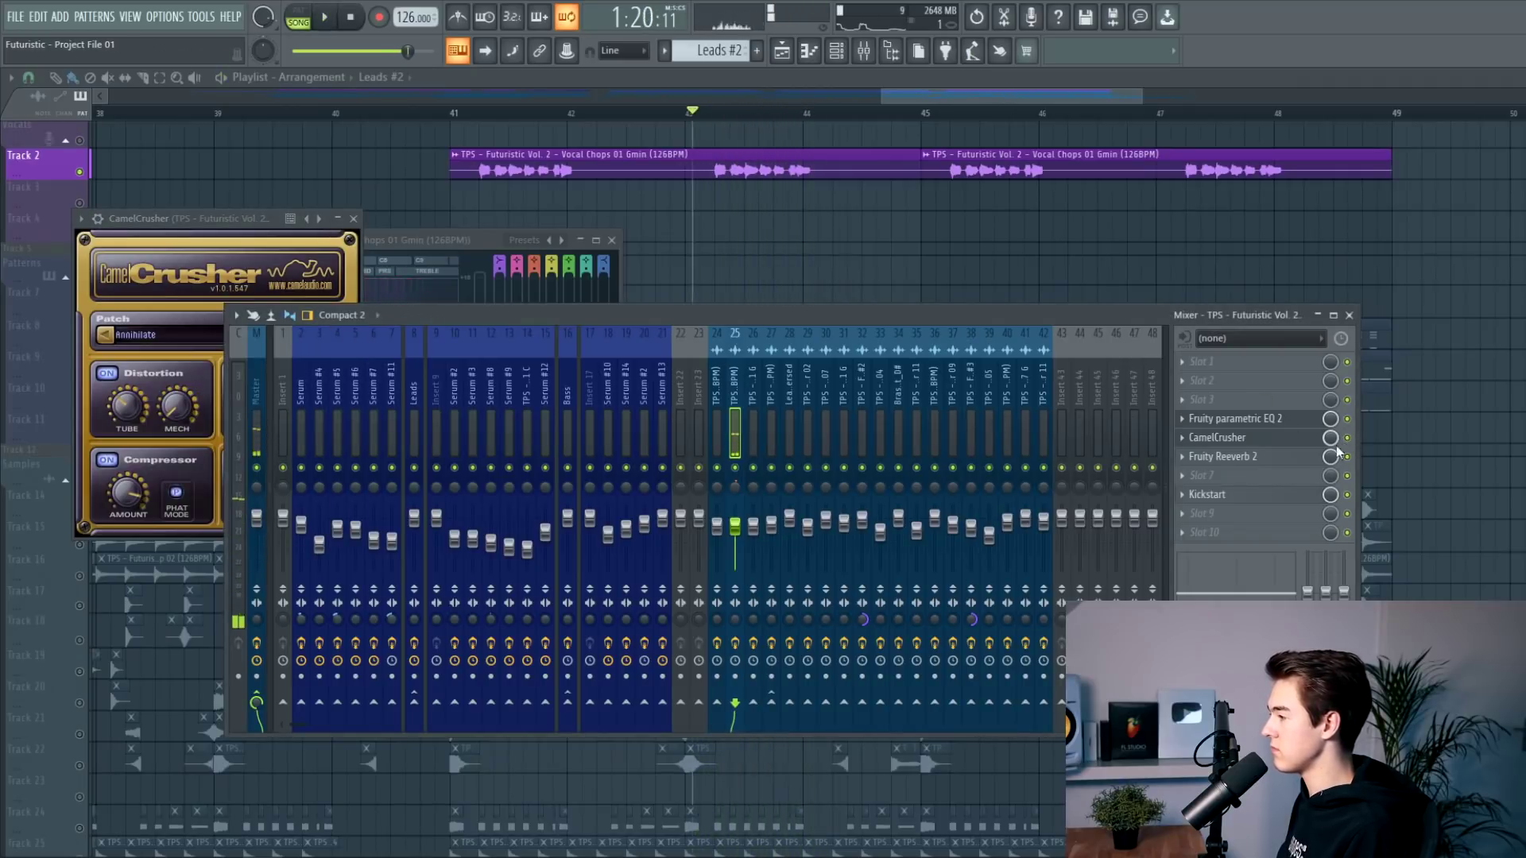
# Step: Inspect Fruity Reeverb 2 and Kickstart on the vocal chops, close all windows and replay the soloed vocal
pyautogui.click(1308, 457)
pyautogui.click(1242, 500)
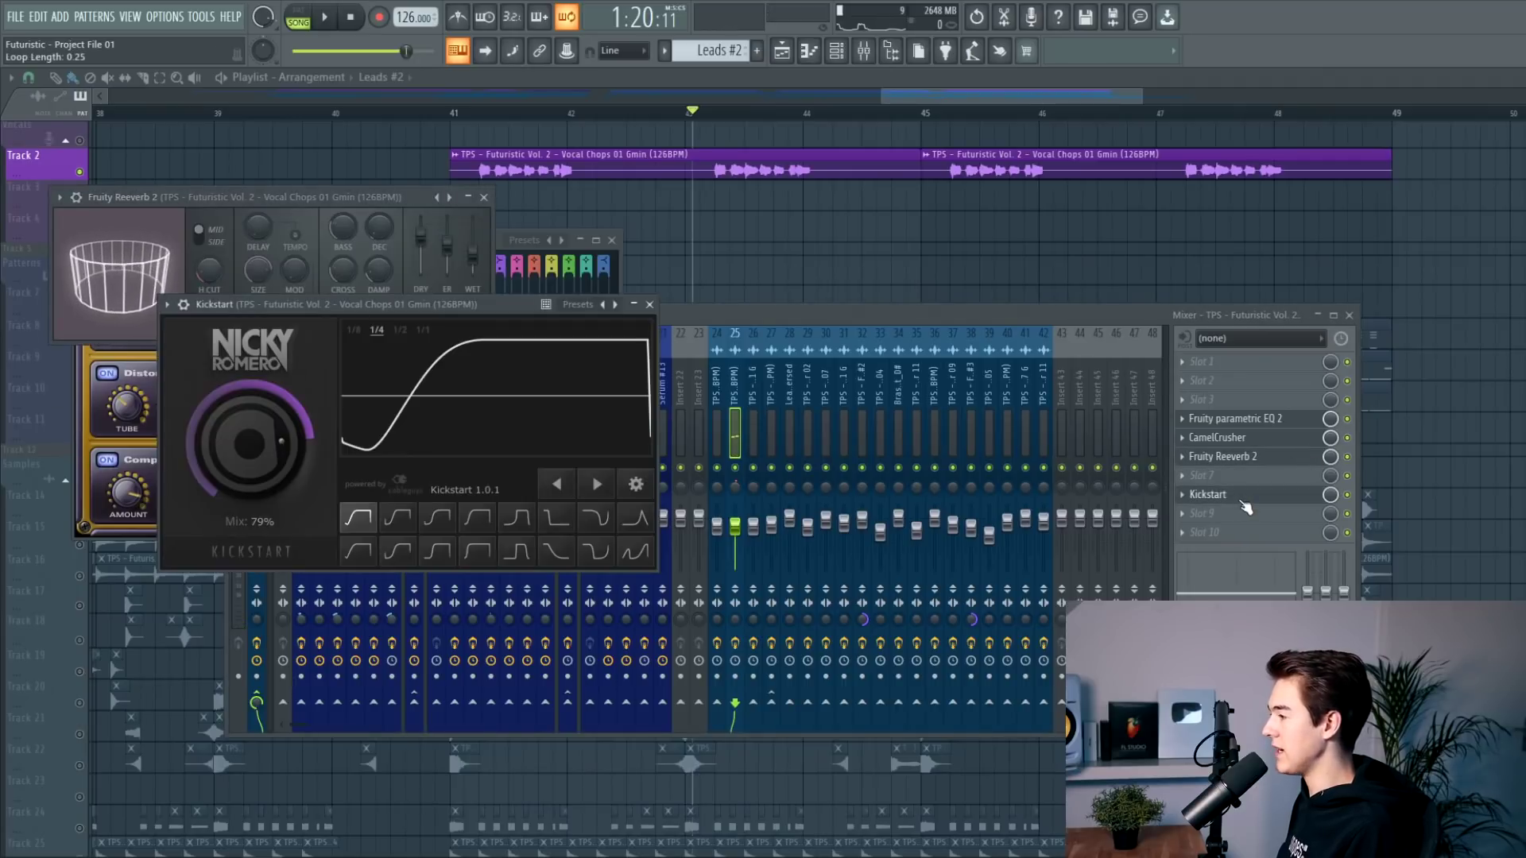
pyautogui.press('F12')
pyautogui.press('space')
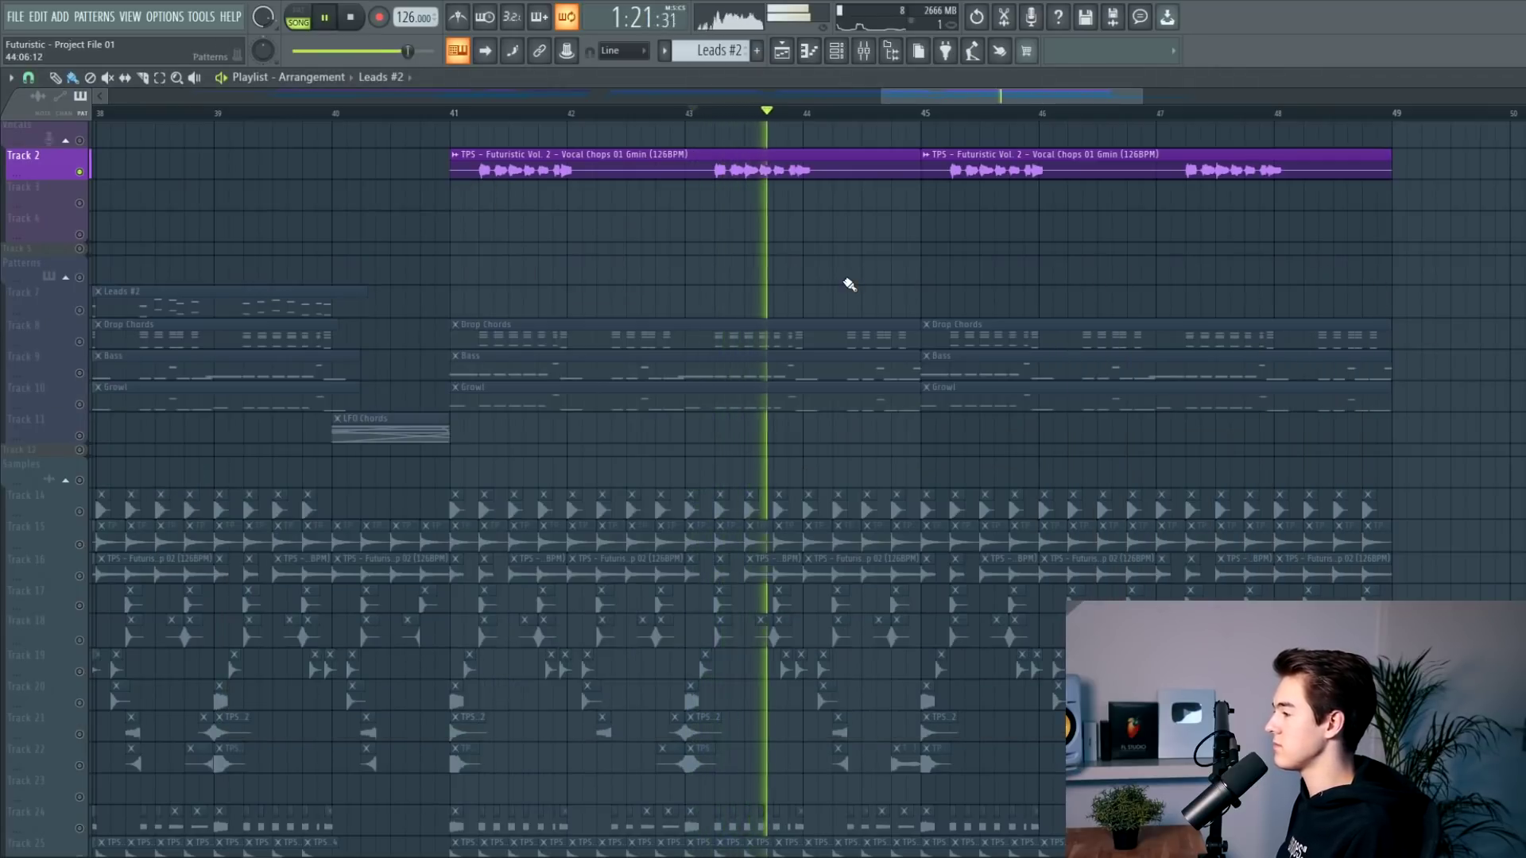
# Step: Play the break from bar 5 with all tracks audible, starting at the Break Chords
pyautogui.hotkey('ctrl', 'a')
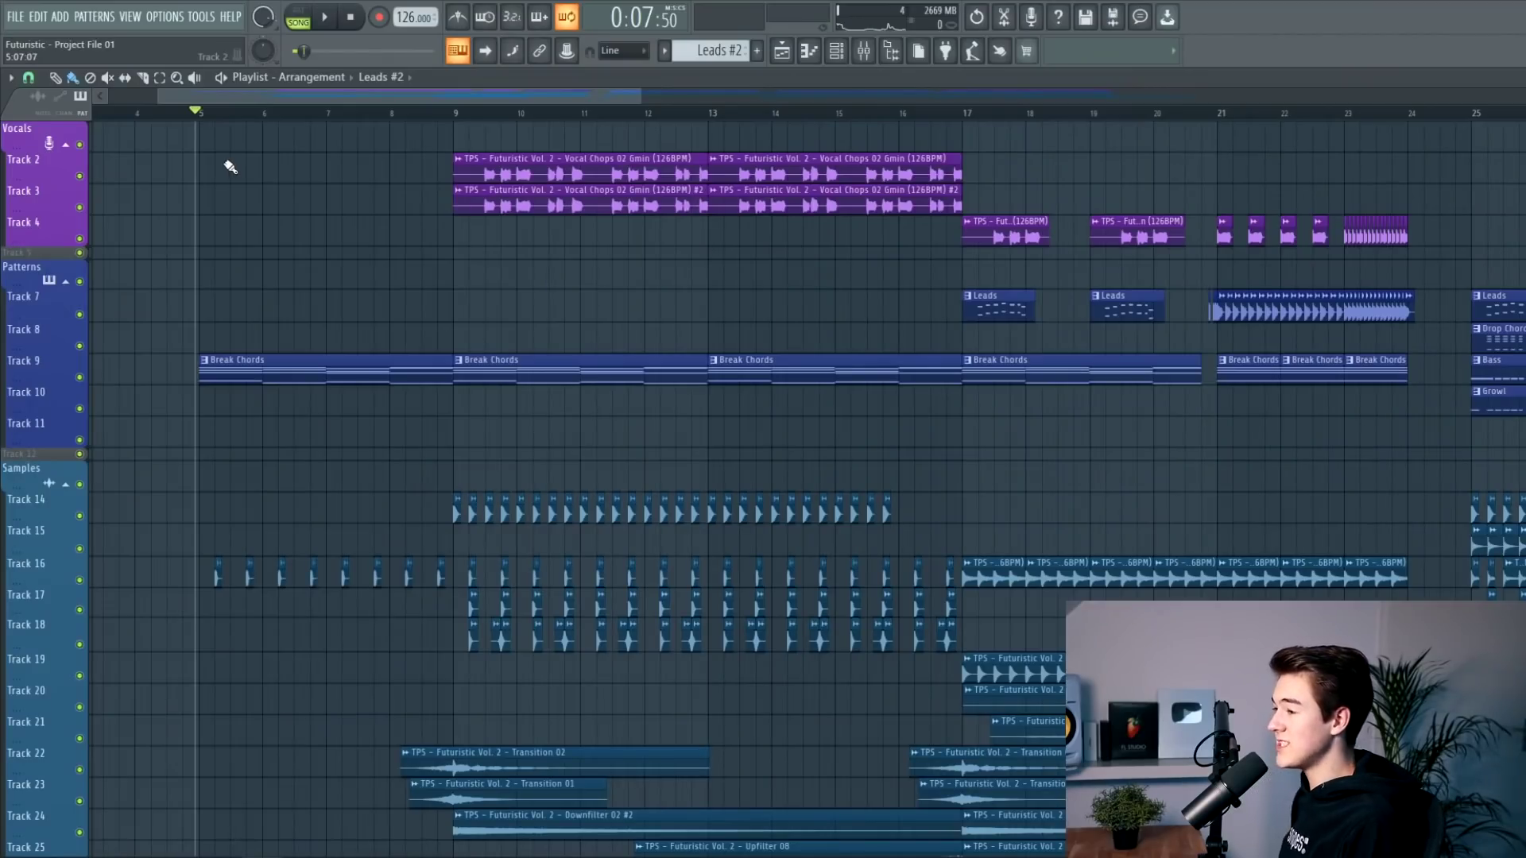
pyautogui.click(211, 114)
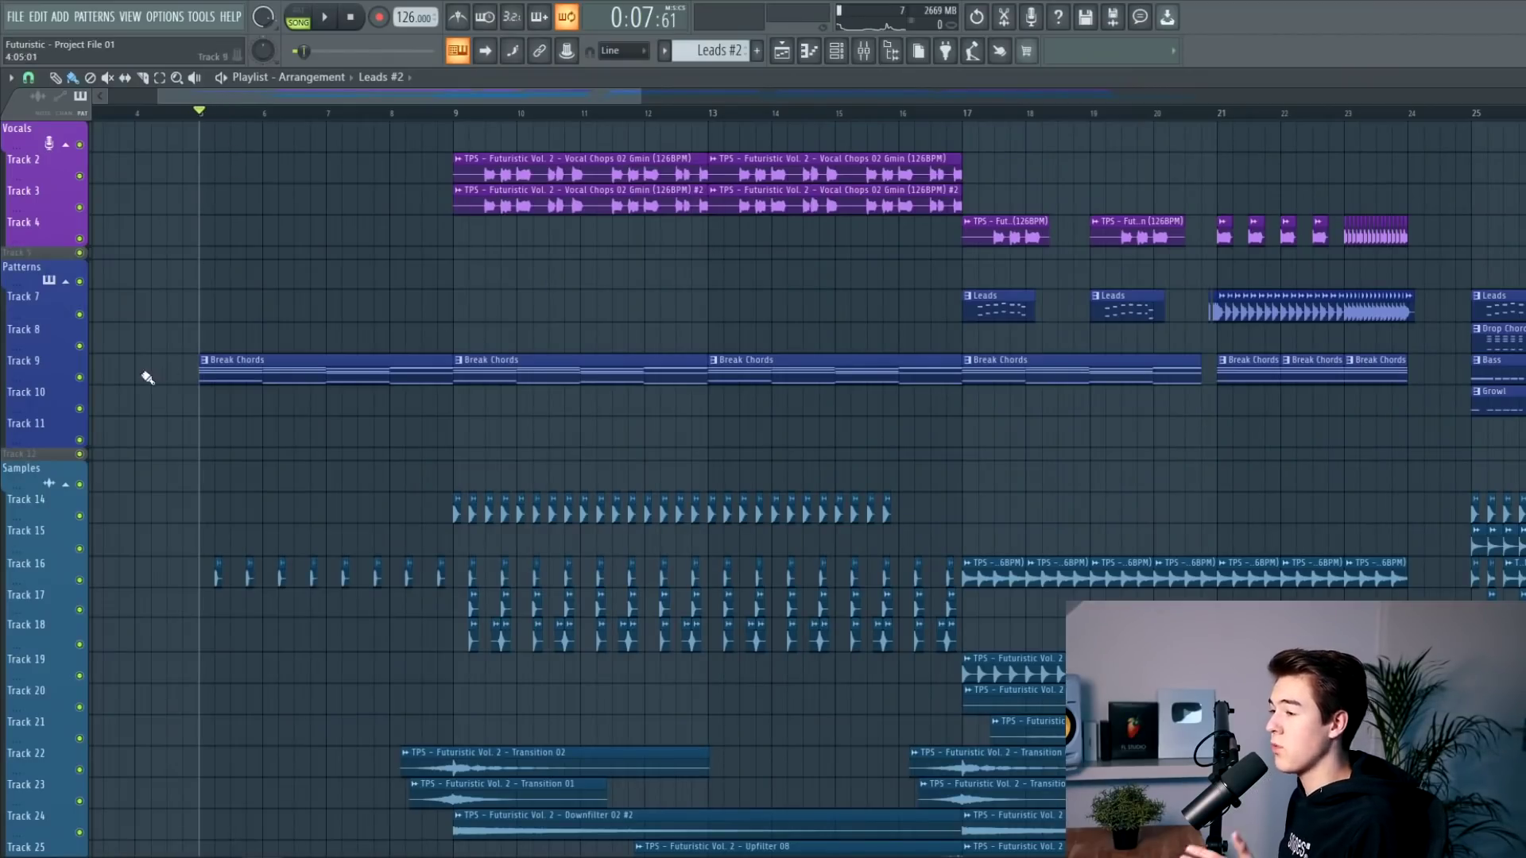
pyautogui.scroll(-1, 159, 369)
pyautogui.press('space')
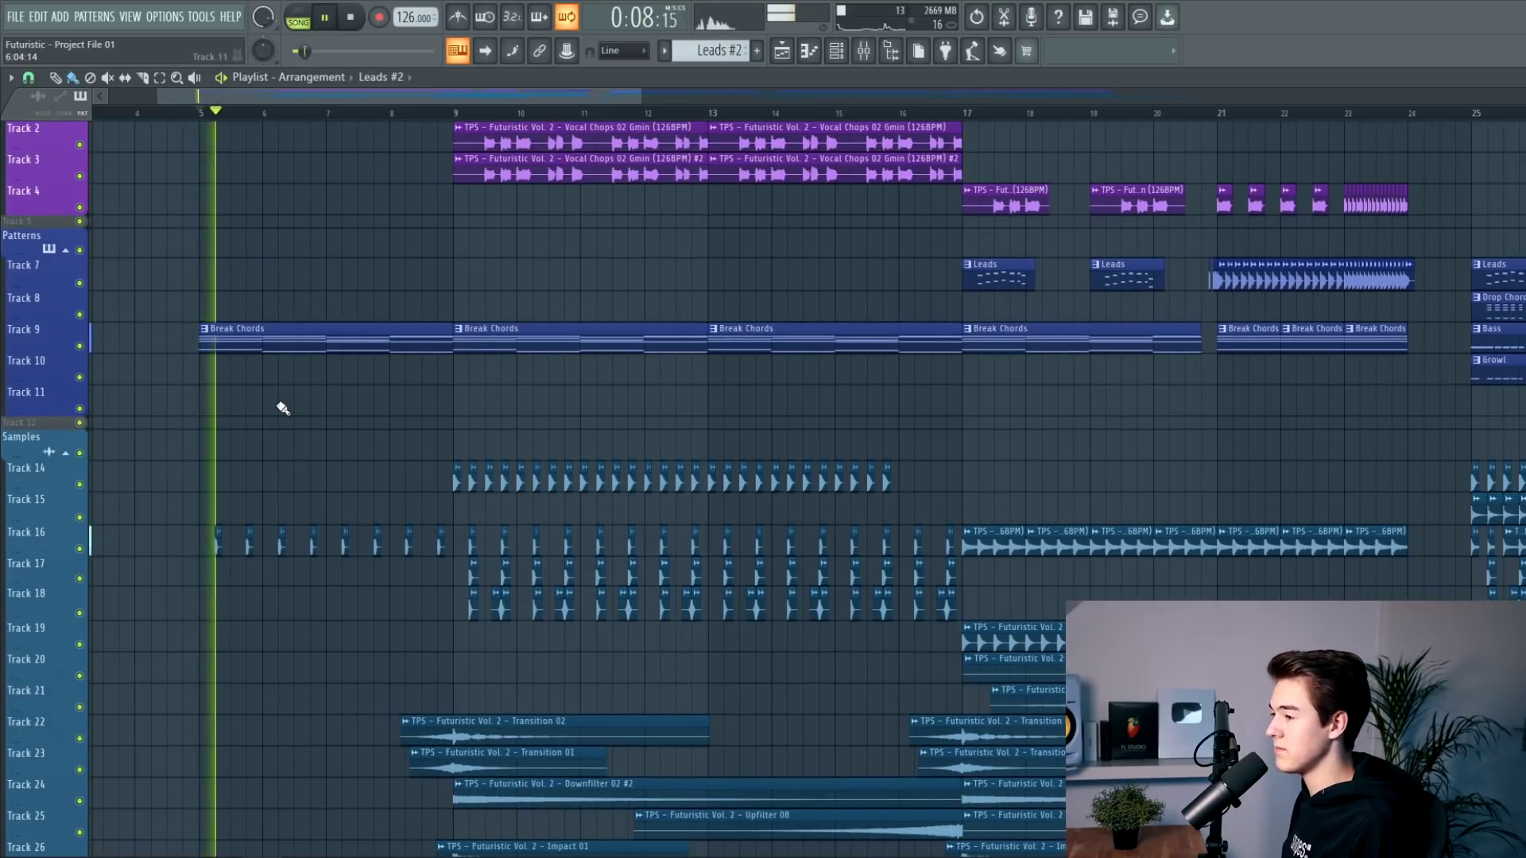
# Step: Stop playback and inspect the oscillators and effects of the Break Chords' Serum preset SY-Without
pyautogui.scroll(-1, 295, 435)
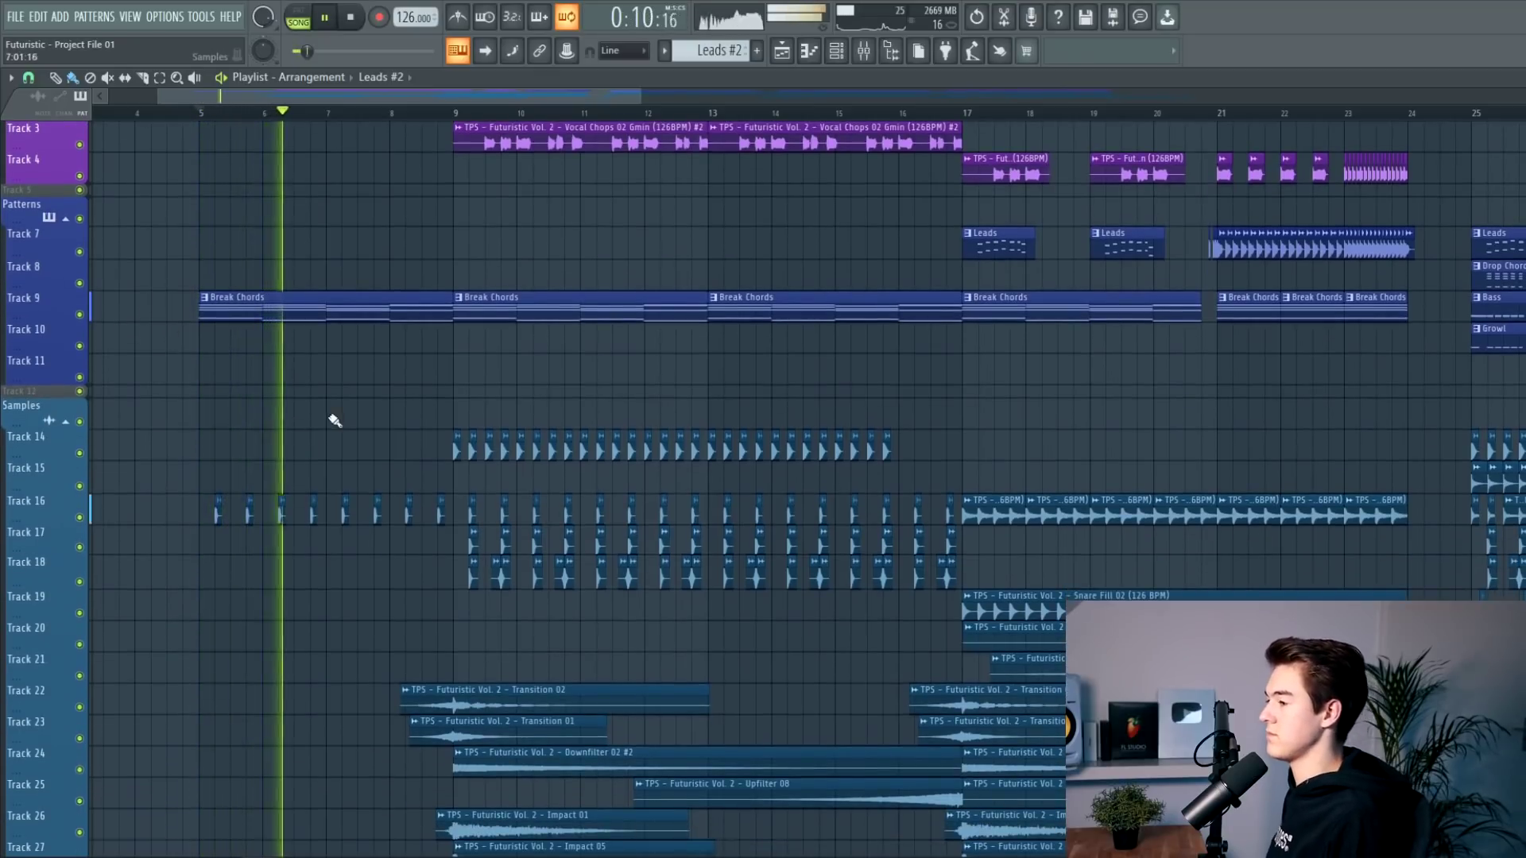
pyautogui.scroll(1, 334, 418)
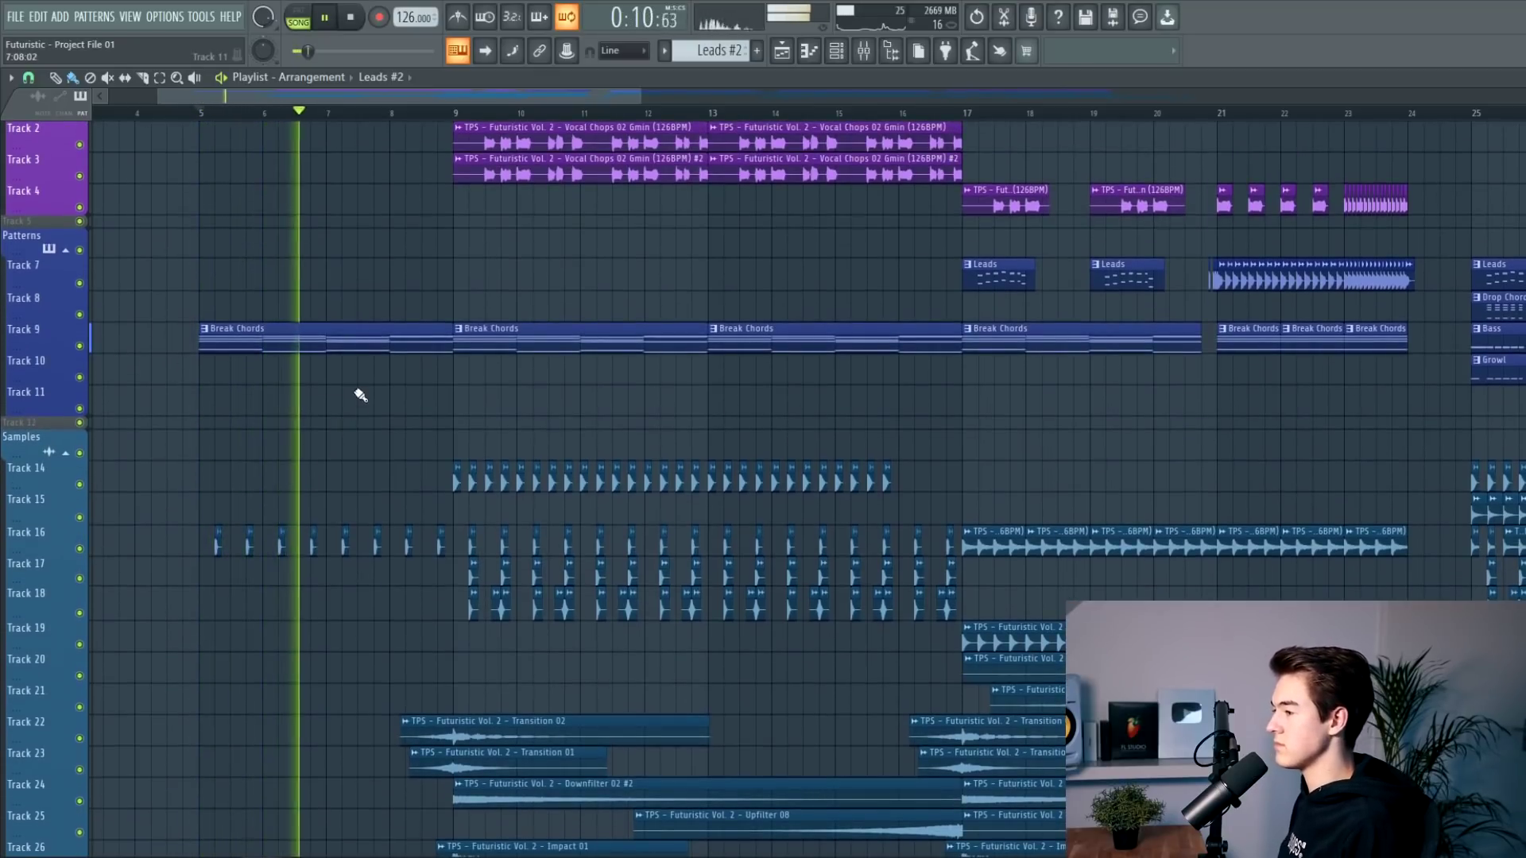
pyautogui.press('space')
pyautogui.doubleClick(381, 338)
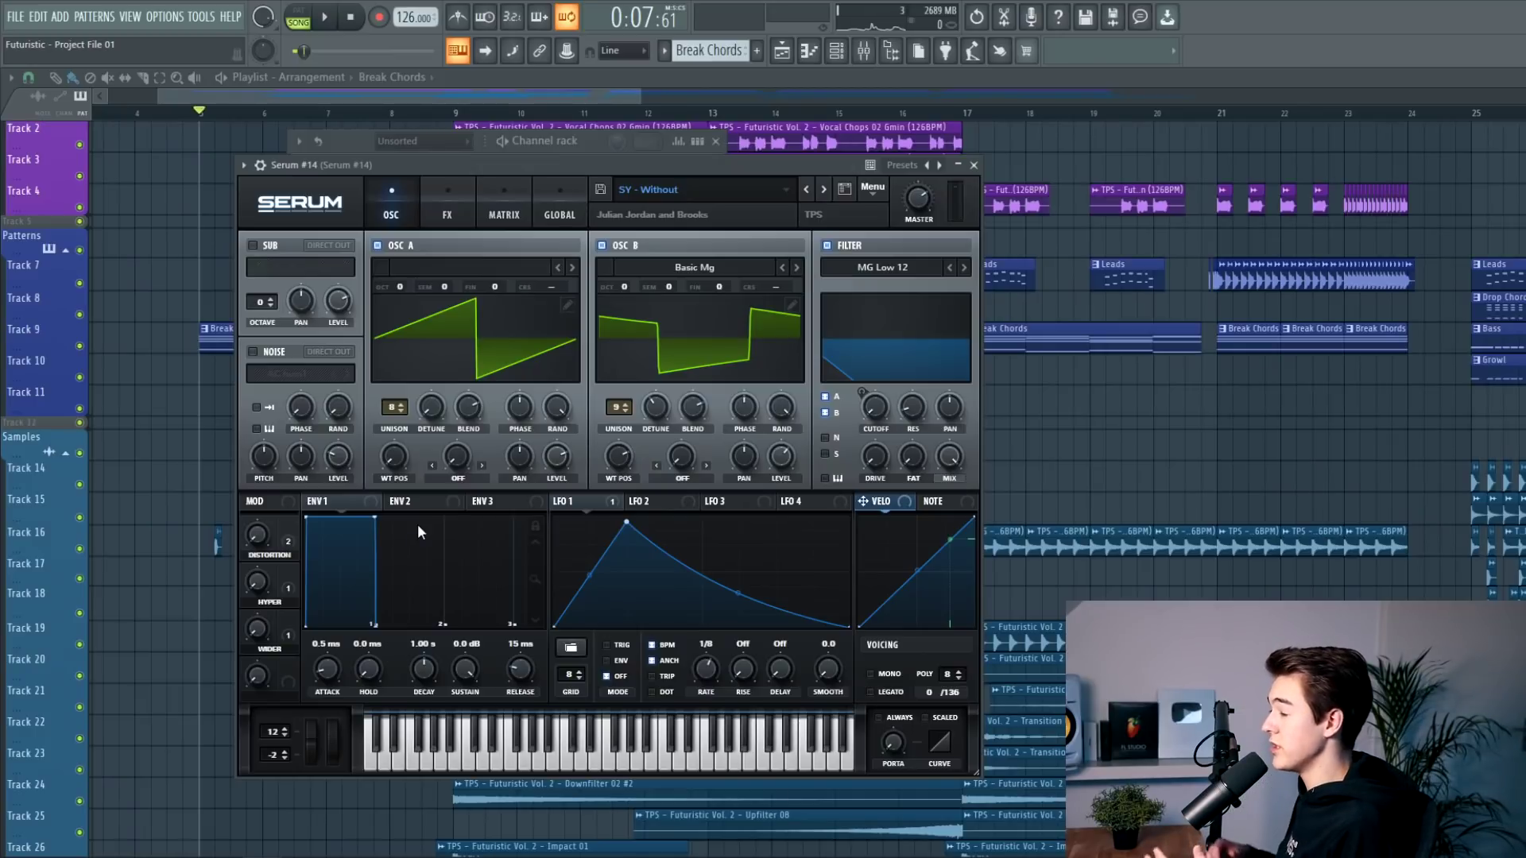
pyautogui.click(427, 214)
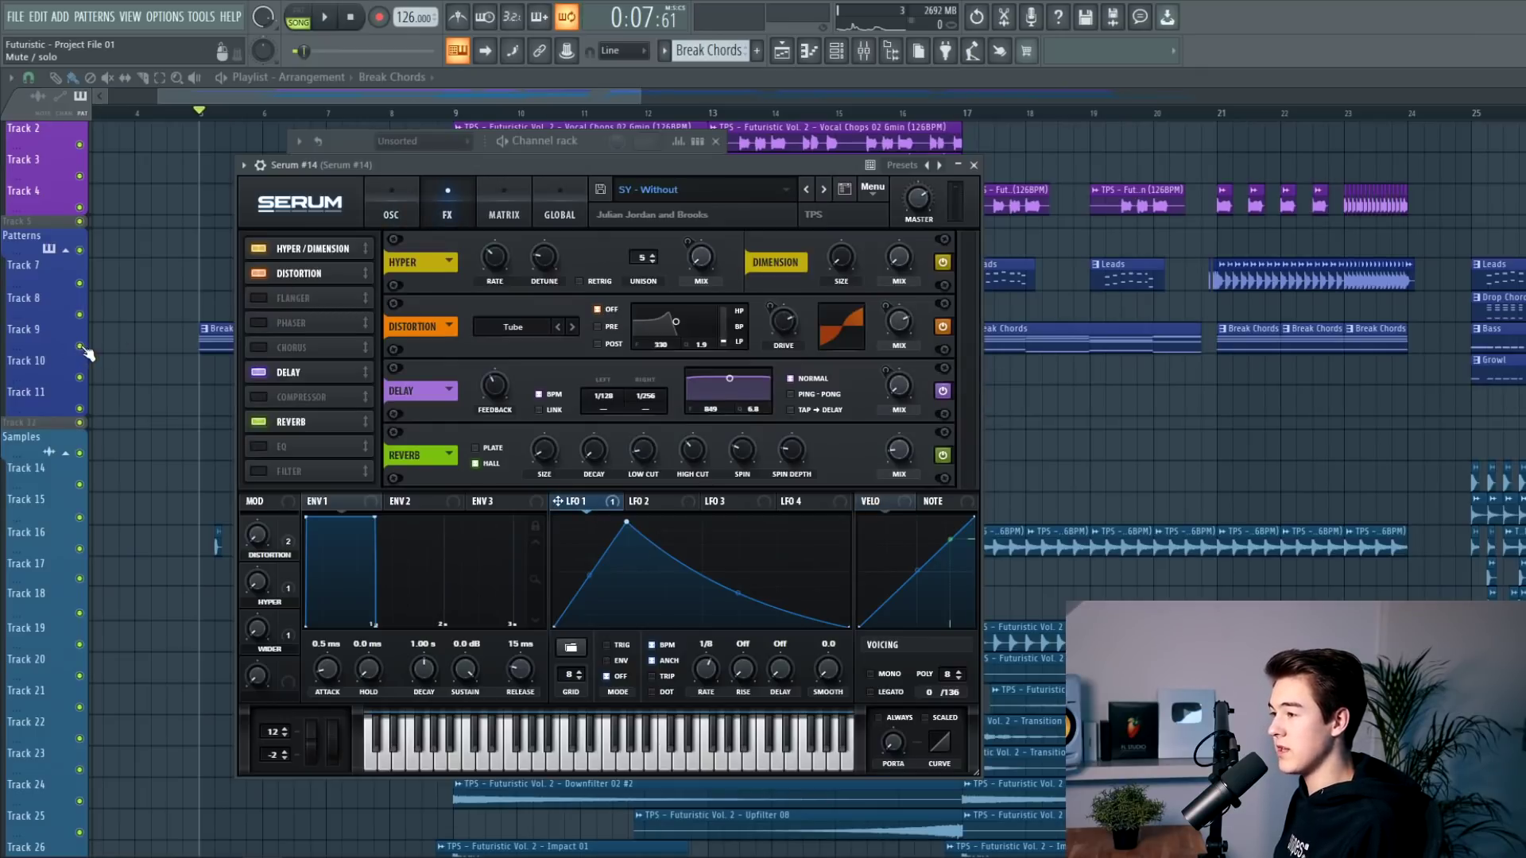
# Step: Play the Break Chords while toggling Serum's distortion to compare the sound, and close the synth
pyautogui.press('space')
pyautogui.click(262, 271)
pyautogui.click(262, 272)
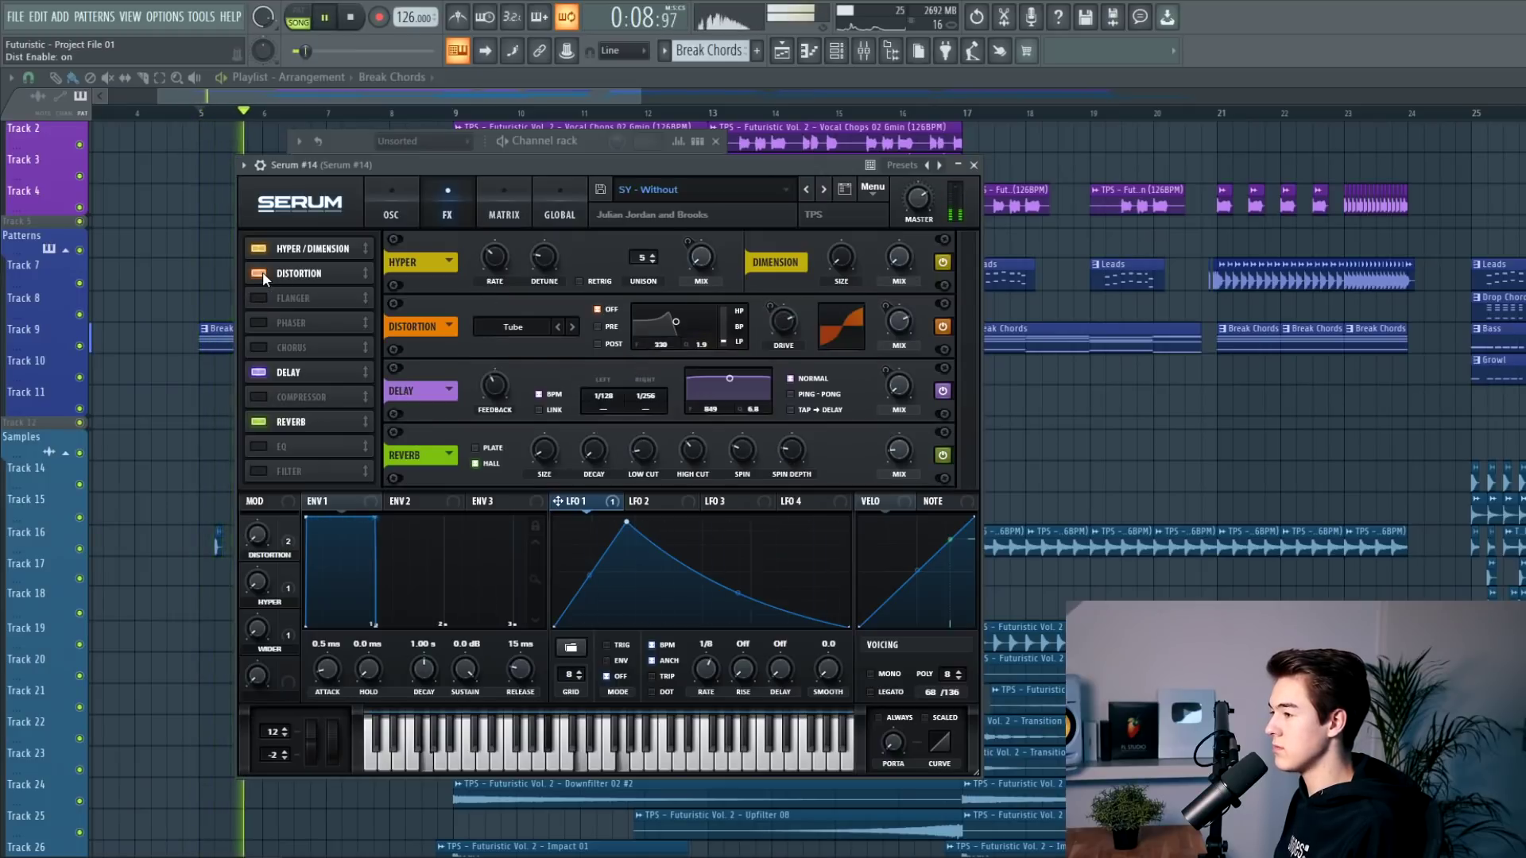
pyautogui.click(262, 272)
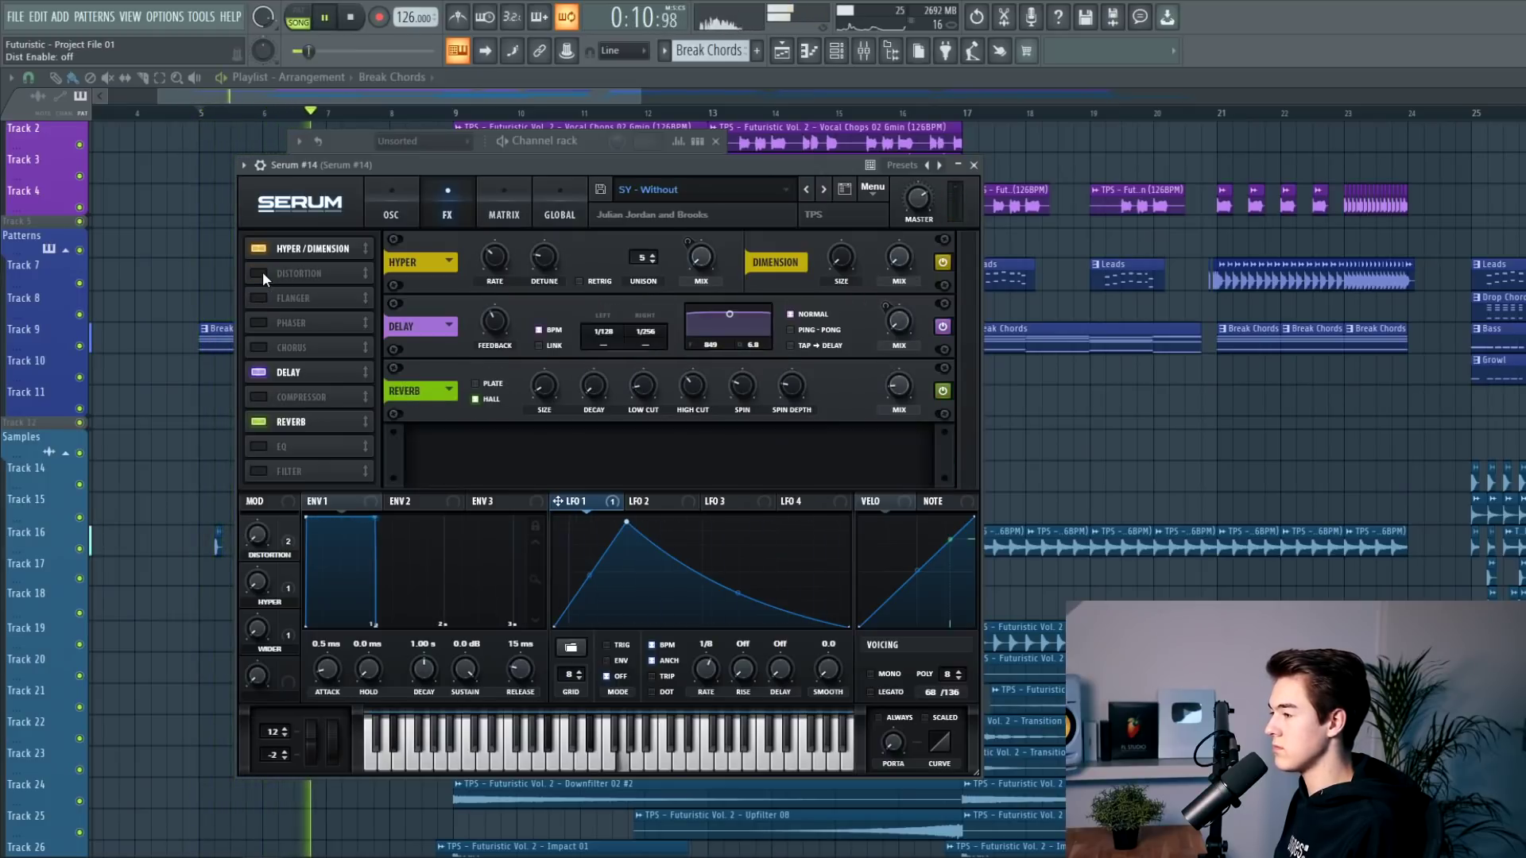
pyautogui.click(263, 271)
pyautogui.press('Escape')
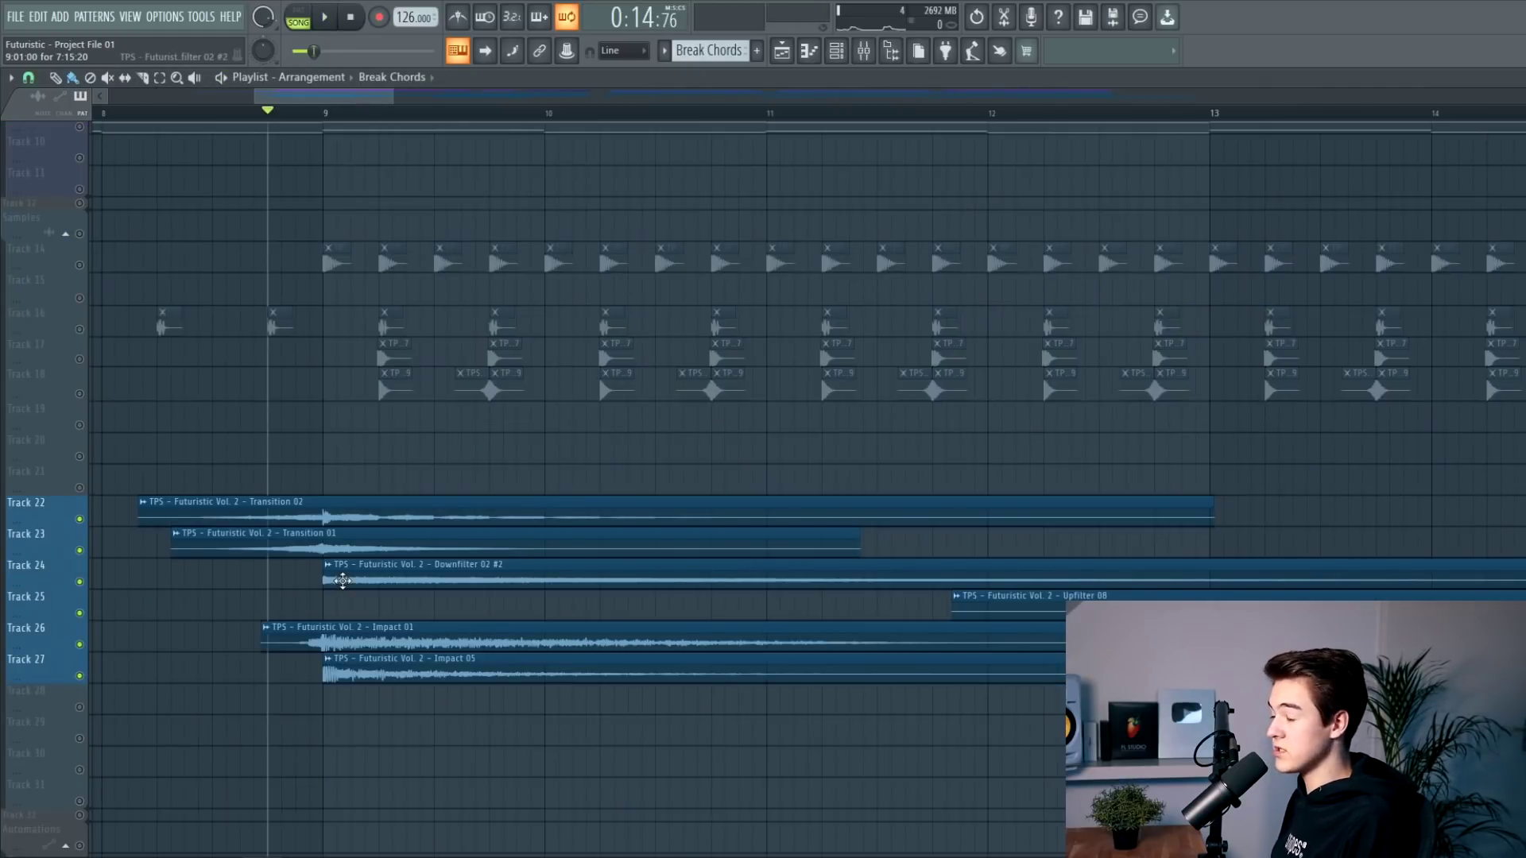
# Step: Audition the soloed transition, downfilter and impact effects leading into bar 9
pyautogui.press('space')
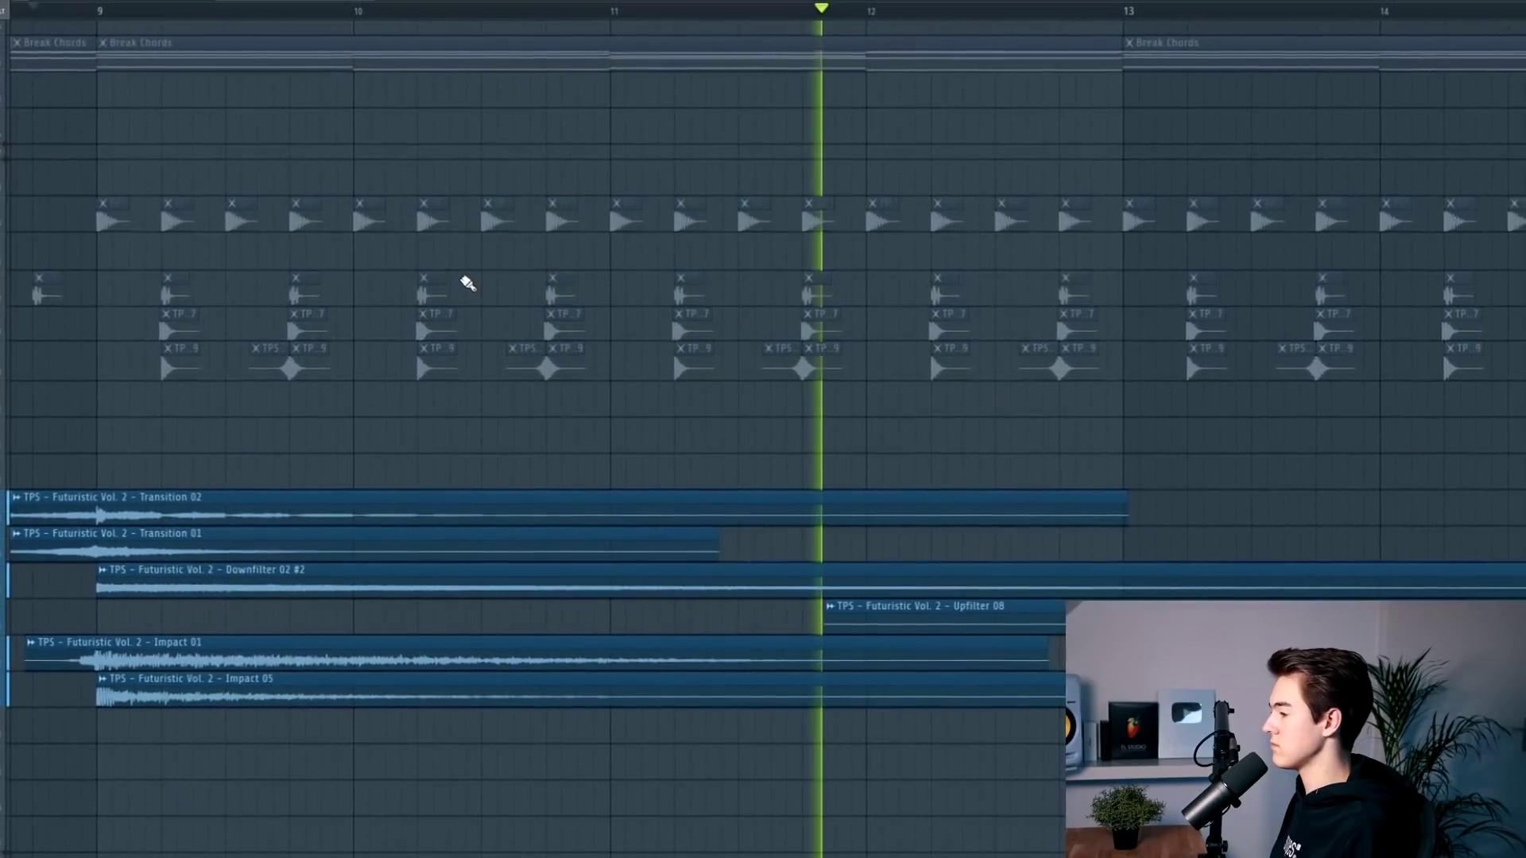
pyautogui.press('space')
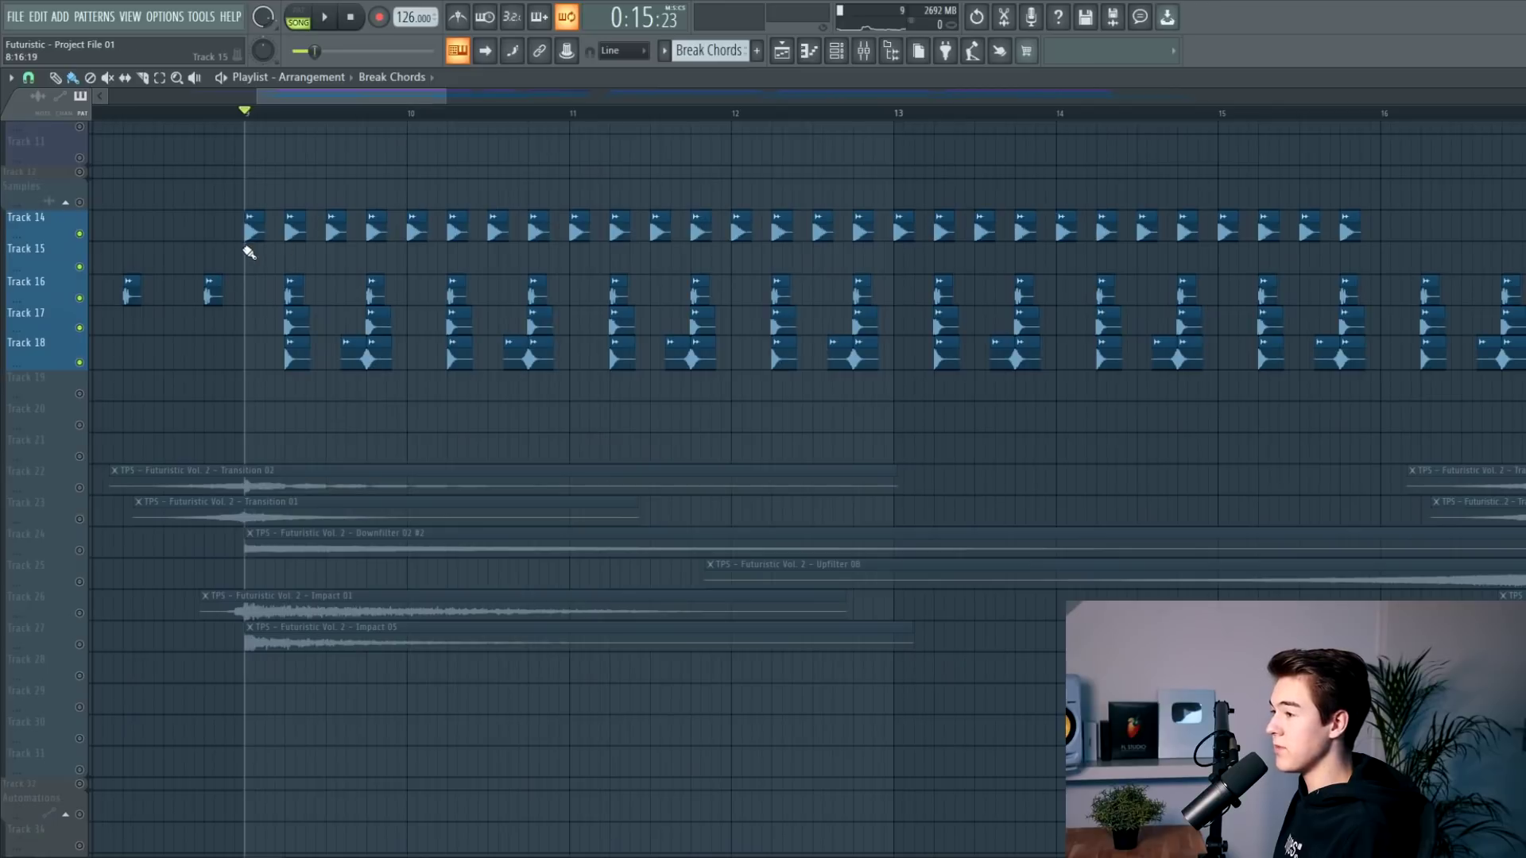
# Step: Open the Kick 01 sample on Track 14, and preview the Snap 05 sample on Track 16
pyautogui.scroll(3, 249, 253)
pyautogui.doubleClick(261, 228)
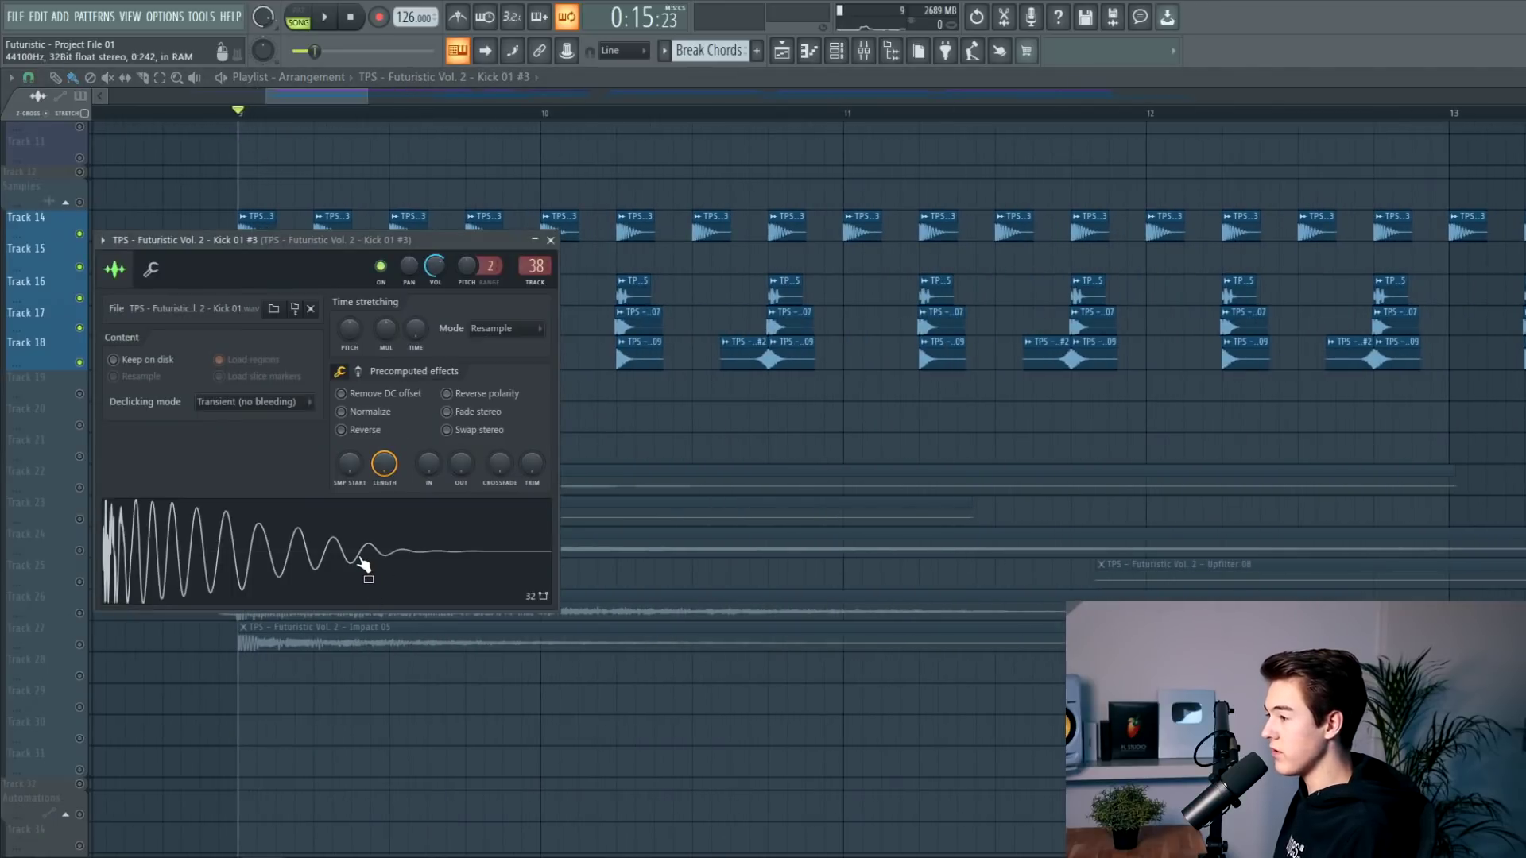
pyautogui.click(550, 240)
pyautogui.doubleClick(184, 296)
pyautogui.click(312, 502)
pyautogui.press('Escape')
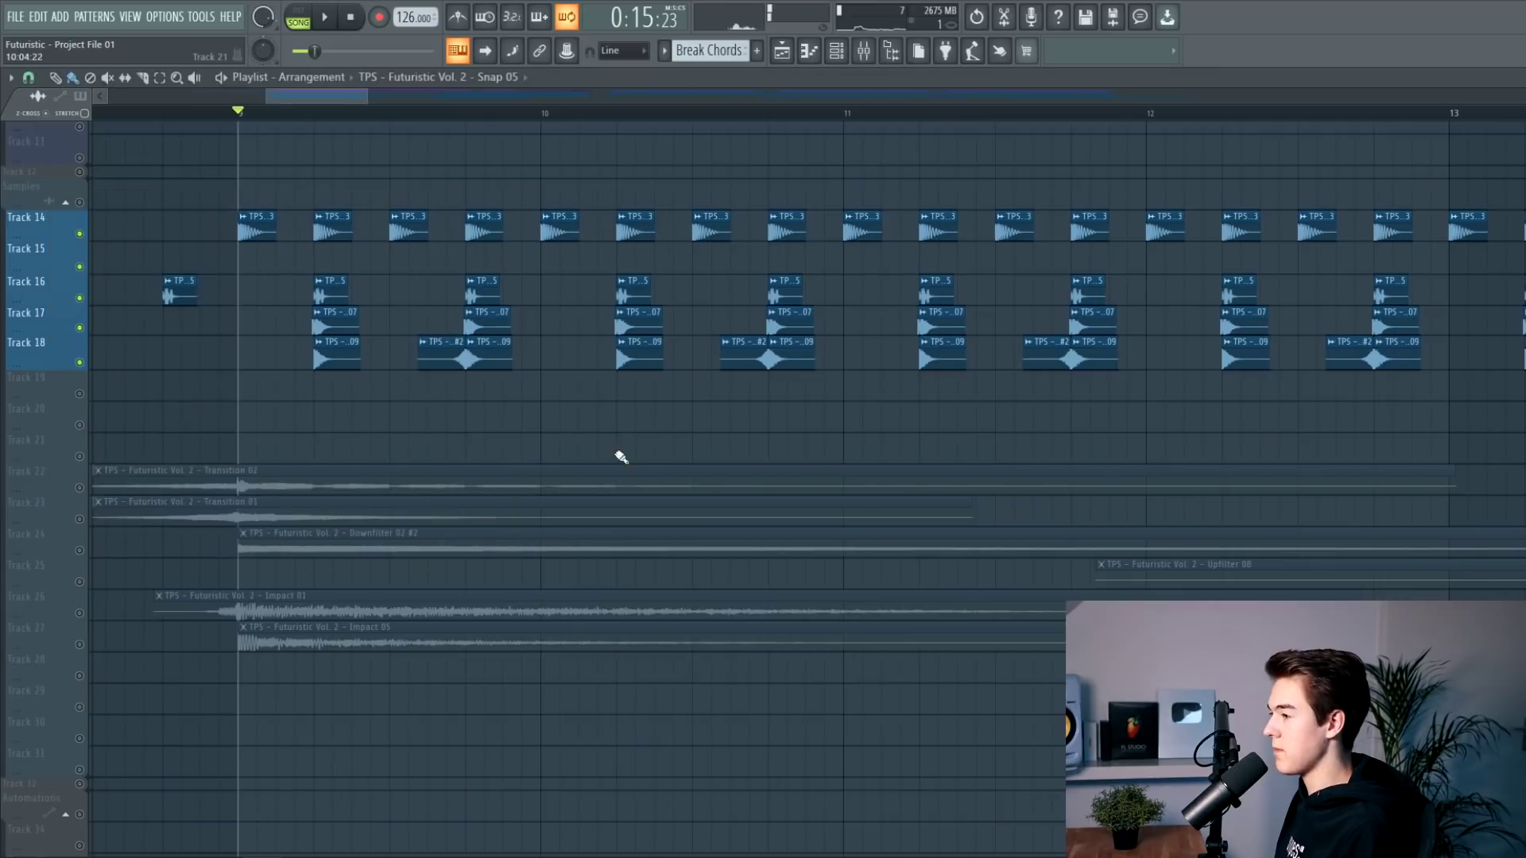
# Step: Preview the sample on Track 17 and the Clap 09 sample on Track 18
pyautogui.doubleClick(341, 328)
pyautogui.click(423, 483)
pyautogui.press('Escape')
pyautogui.doubleClick(347, 357)
pyautogui.click(395, 494)
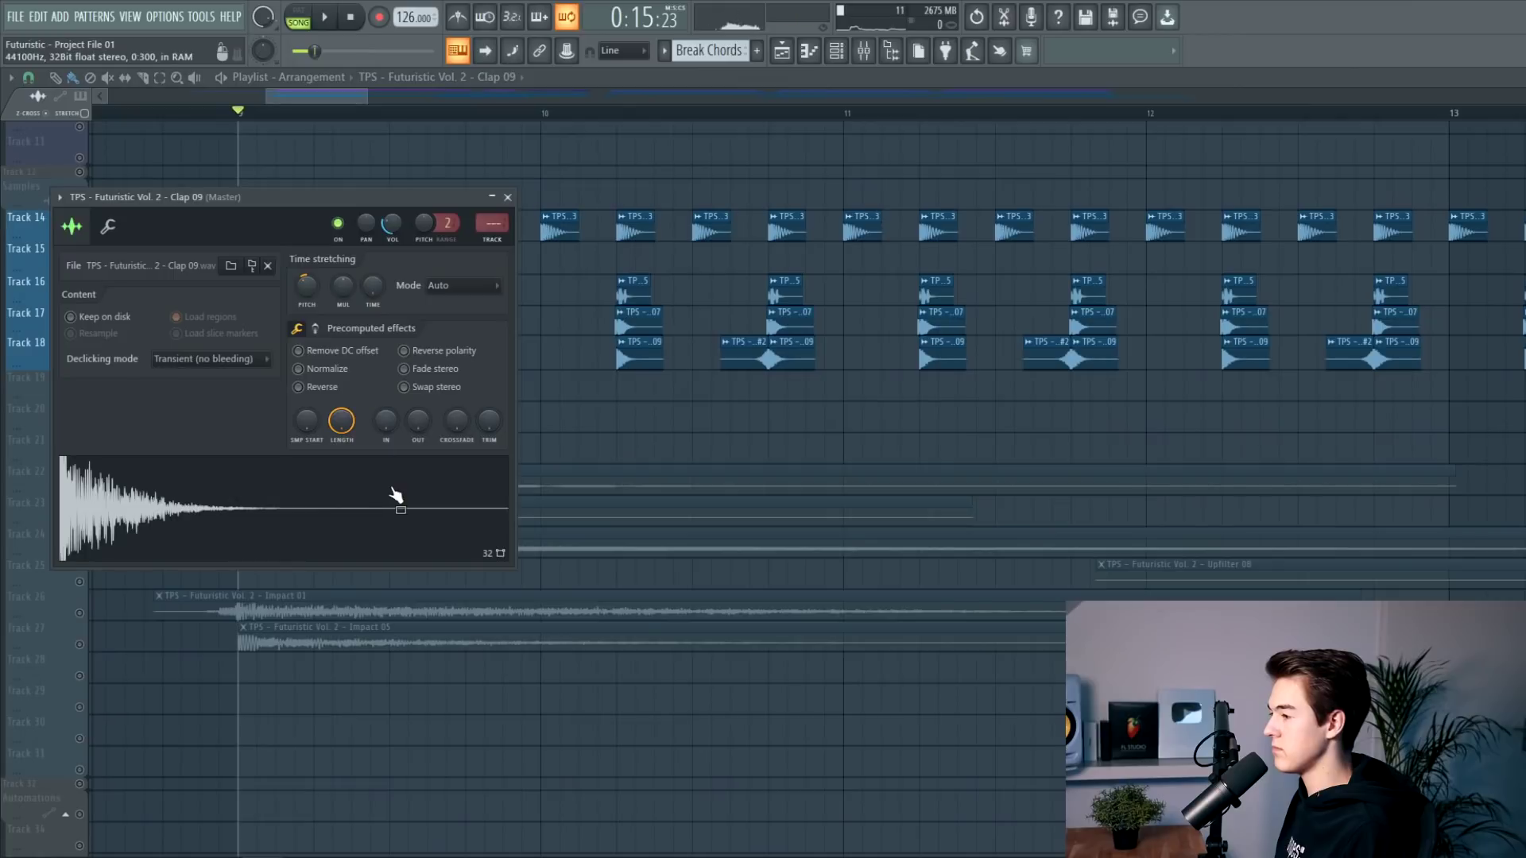
pyautogui.press('Escape')
# Step: Play the soloed break drums on Tracks 14 to 18 from bar 9
pyautogui.press('space')
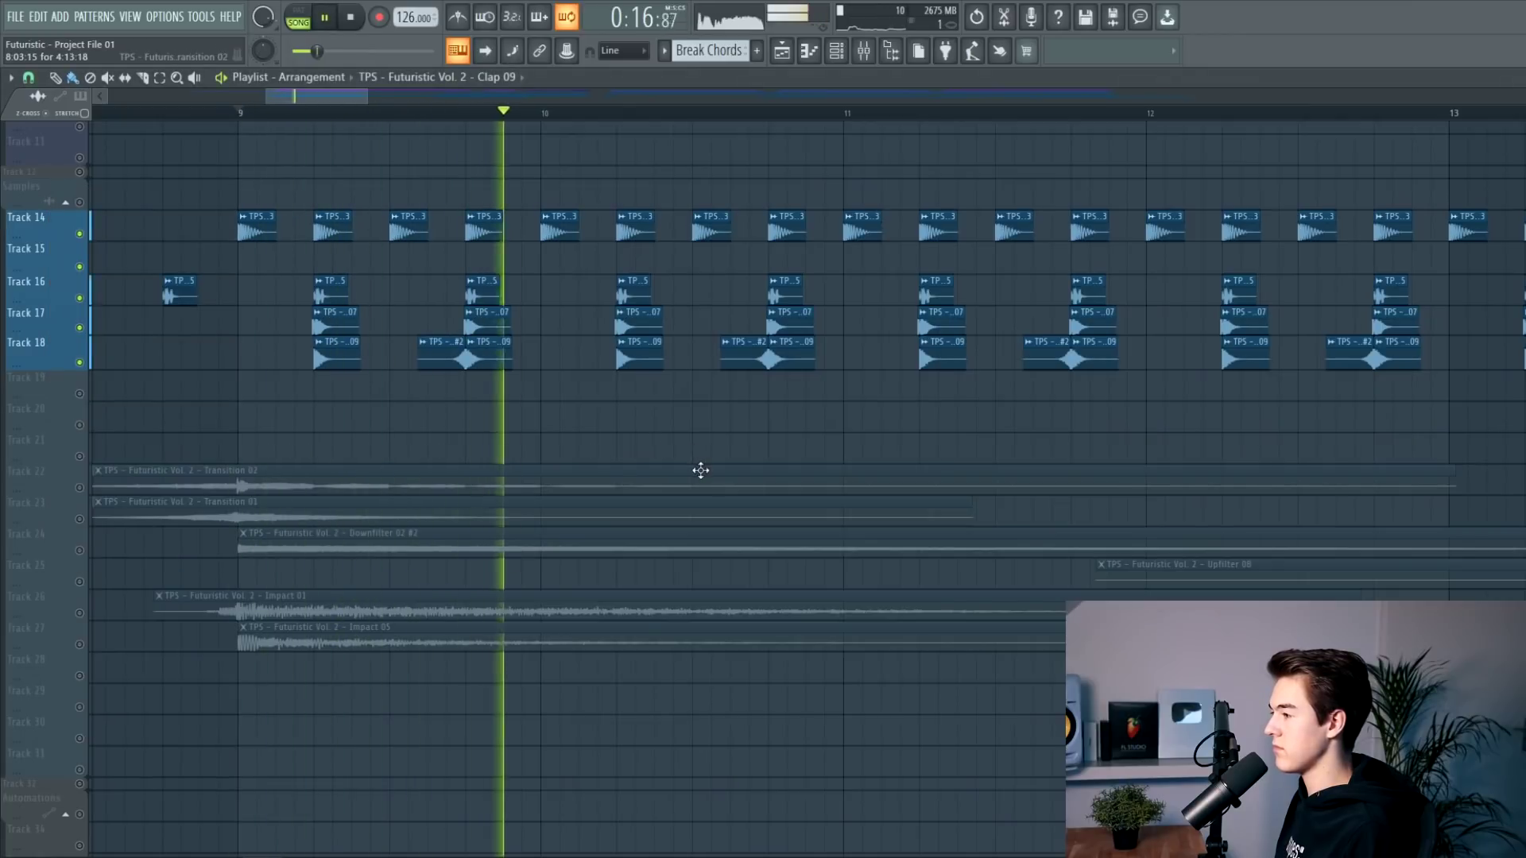
pyautogui.scroll(2, 700, 470)
pyautogui.keyDown('ctrl'); pyautogui.scroll(-3, 698, 467); pyautogui.keyUp('ctrl')
pyautogui.keyDown('ctrl'); pyautogui.scroll(-1, 651, 470); pyautogui.keyUp('ctrl')
pyautogui.press('space')
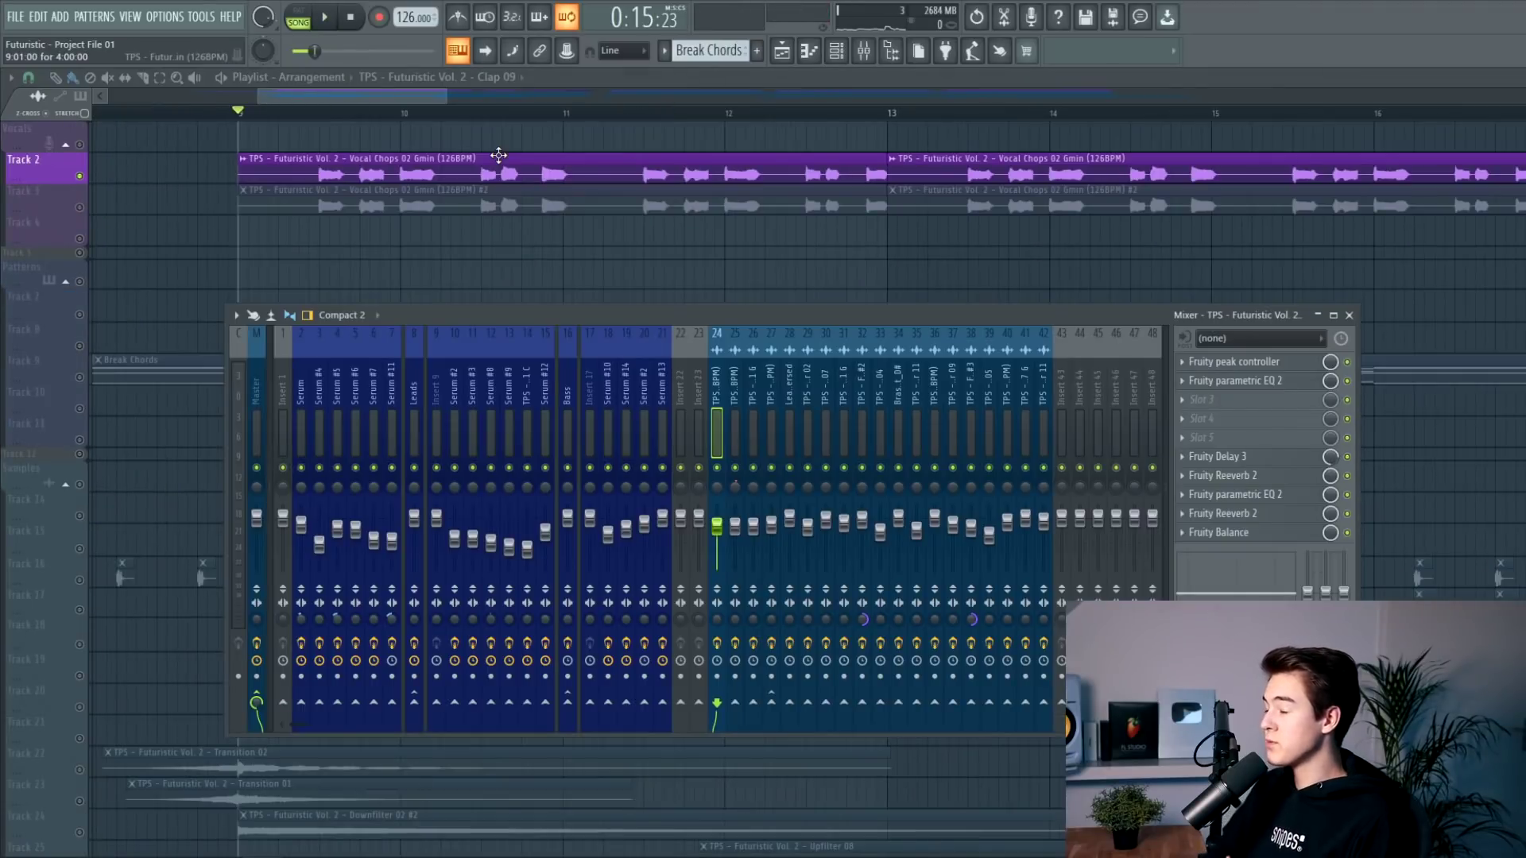
# Step: Unmute the duplicate vocal chops on Track 3 and play both vocal layers from bar 9
pyautogui.click(83, 210)
pyautogui.press('F9')
pyautogui.press('space')
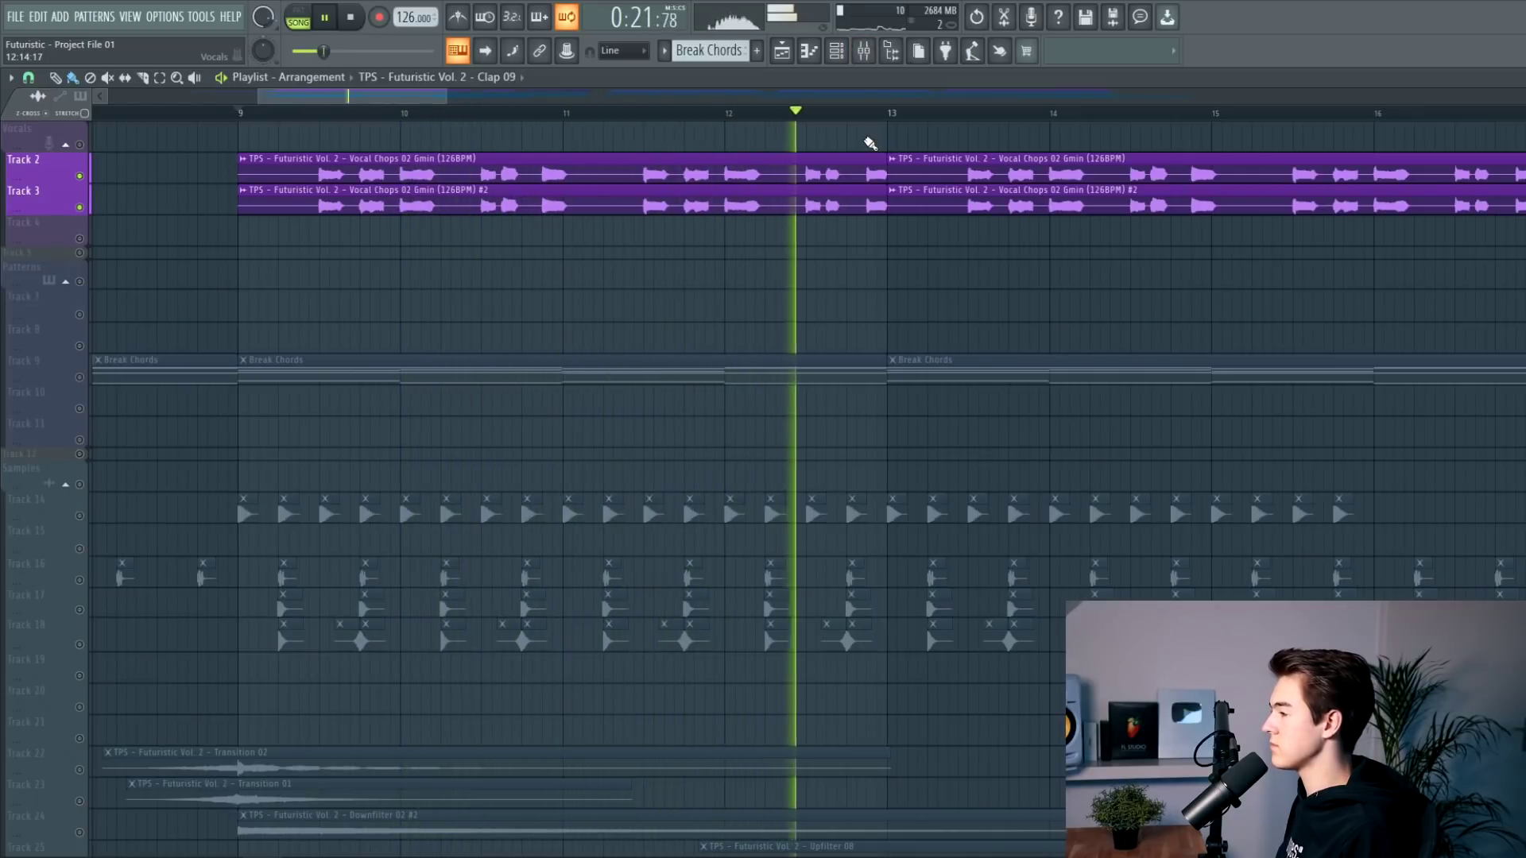
pyautogui.press('space')
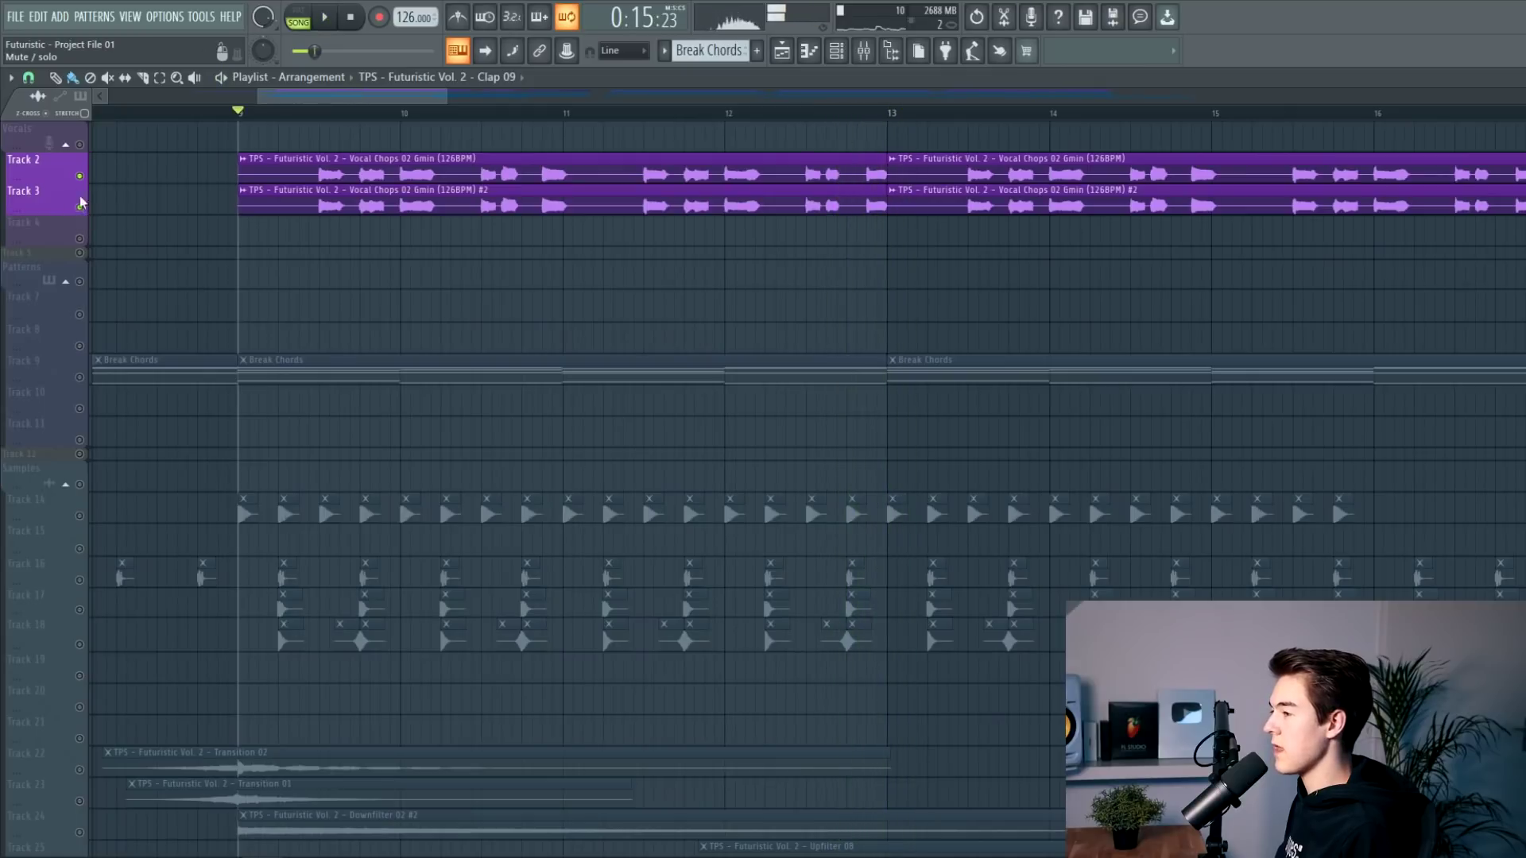
# Step: Isolate the vocal chops on Track 2 and play them from the middle of bar 9
pyautogui.click(82, 182)
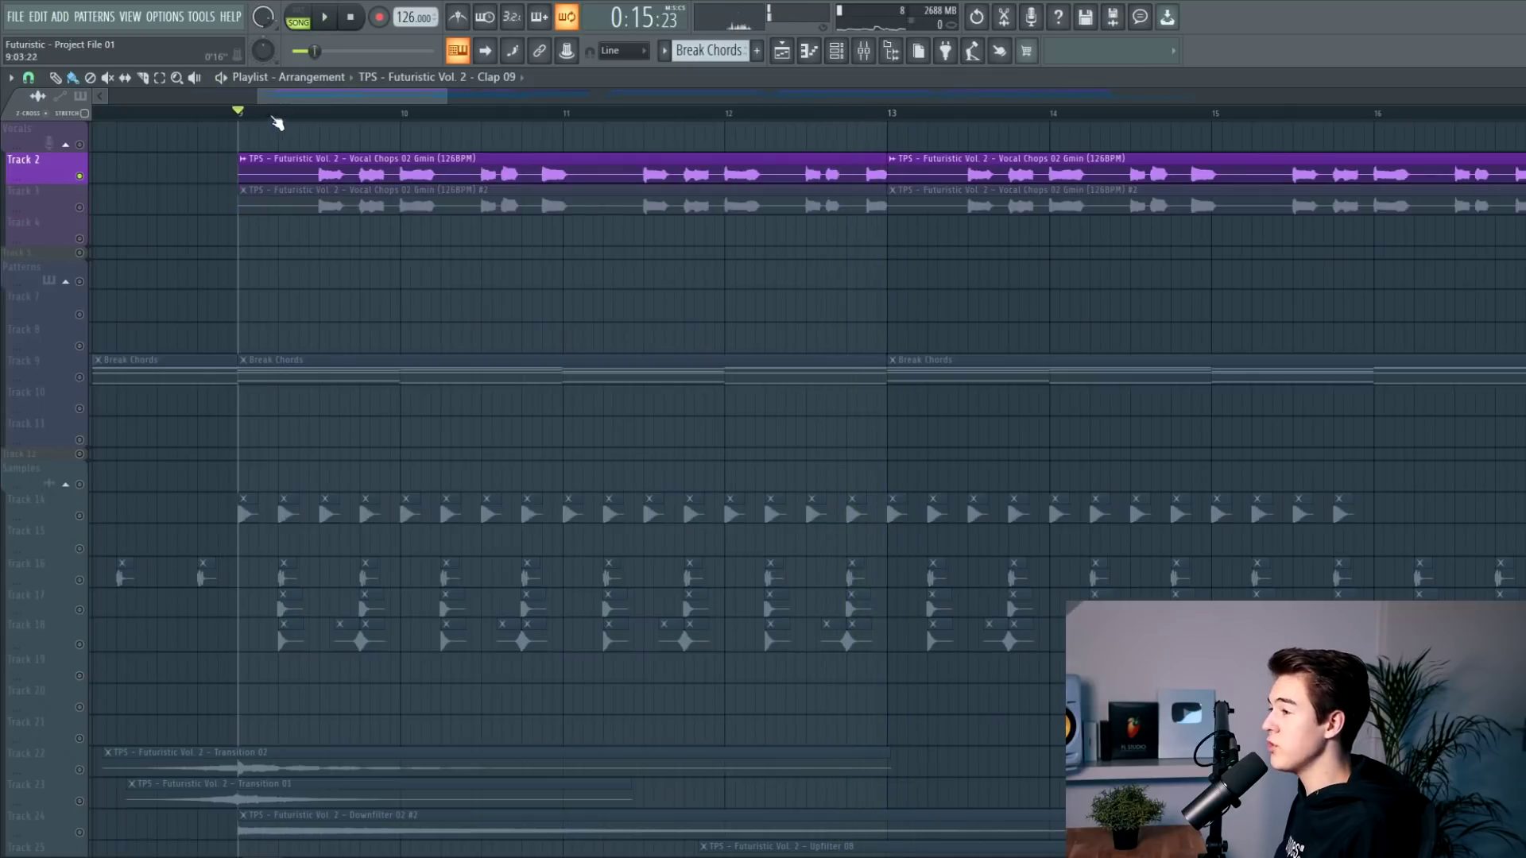
pyautogui.click(318, 111)
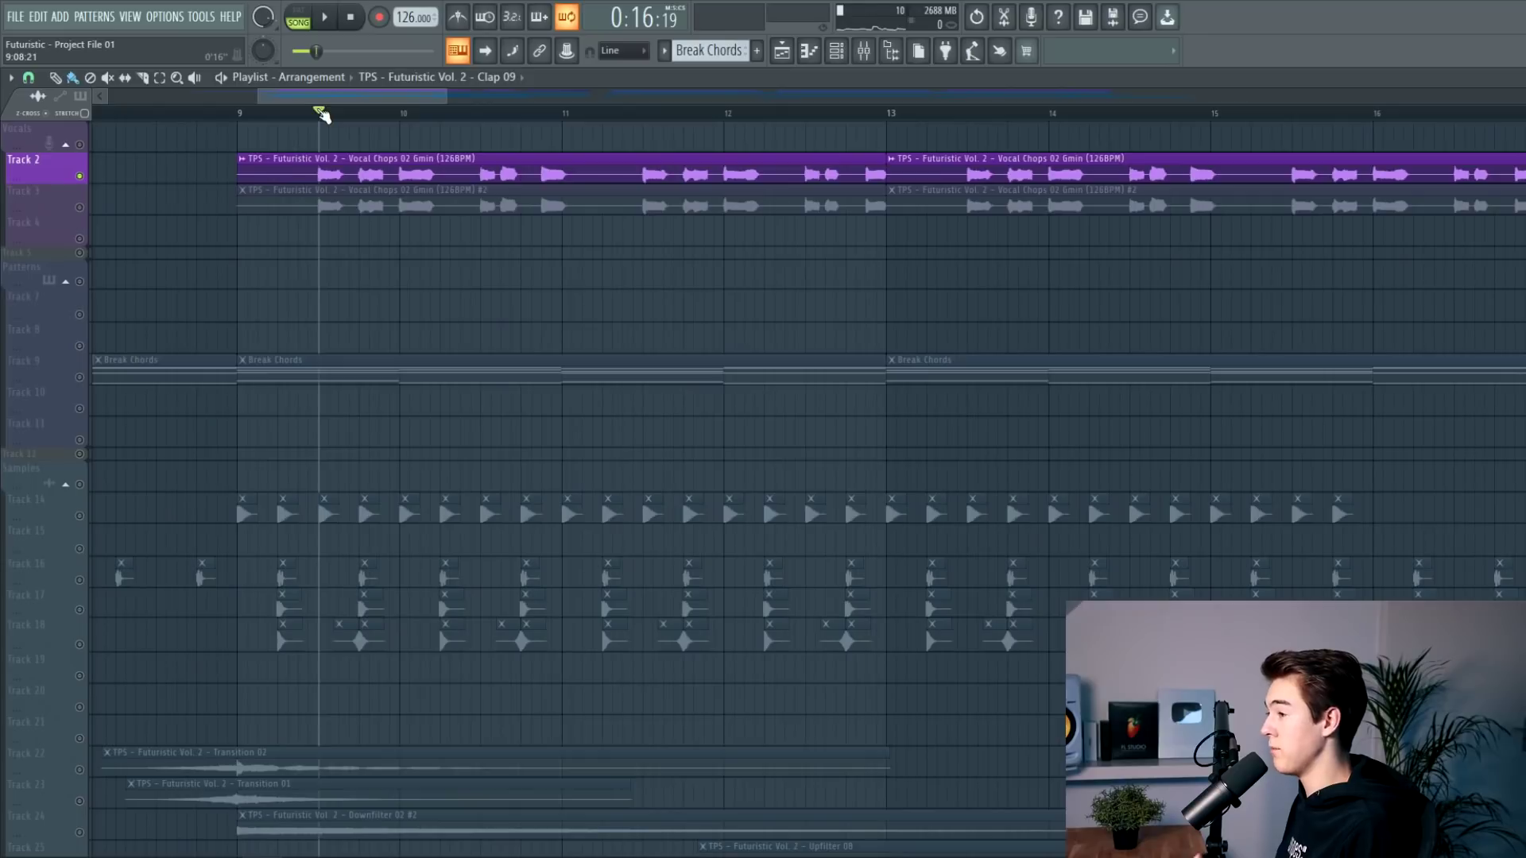
pyautogui.press('space')
pyautogui.press('space')
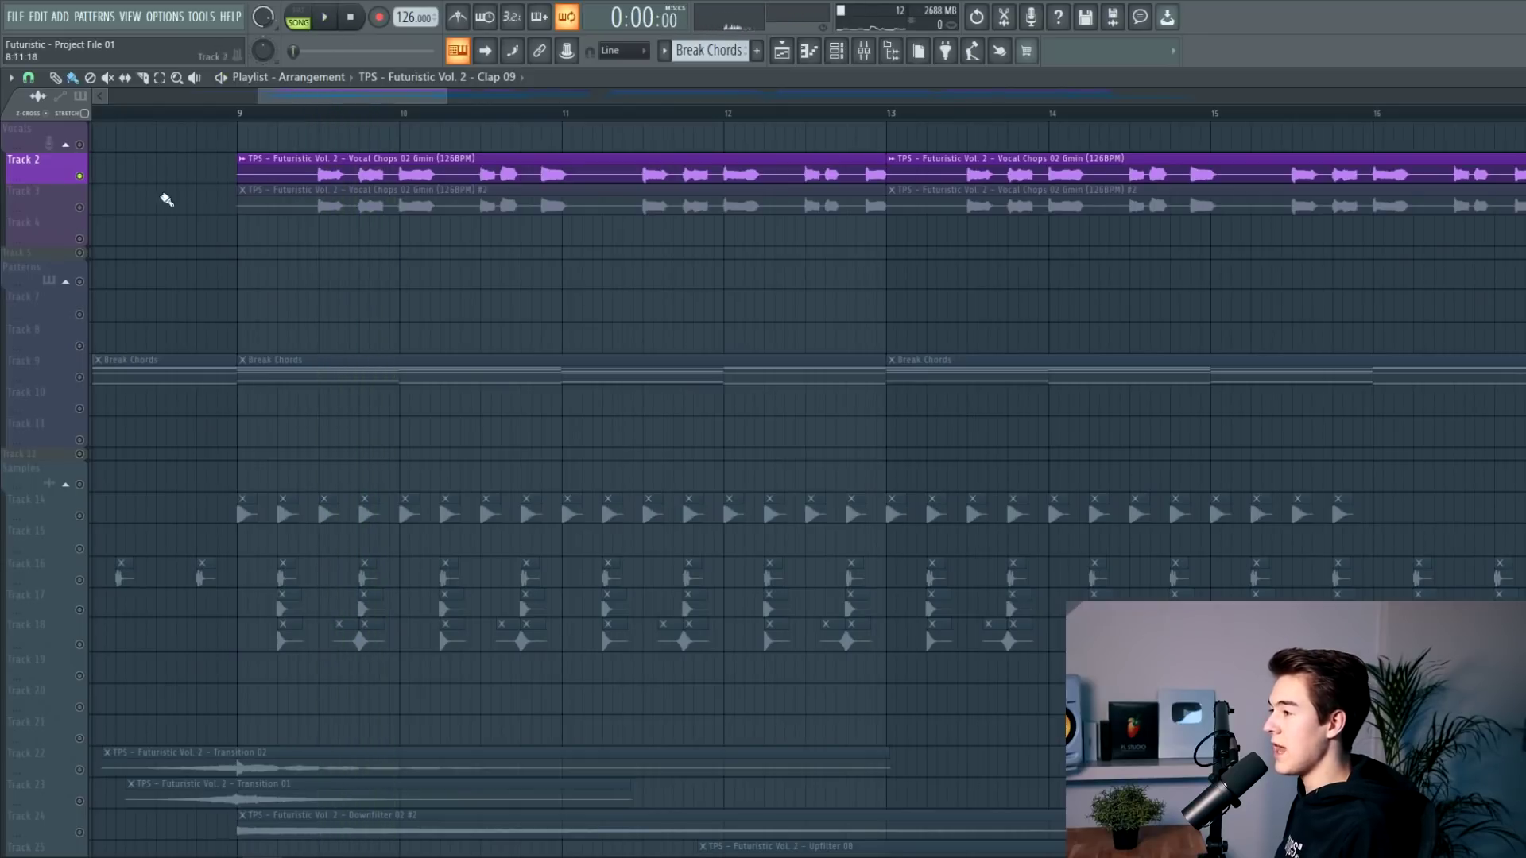
# Step: Solo the duplicate vocal chops on Track 3 and play them from the middle of bar 9
pyautogui.rightClick(83, 208)
pyautogui.click(319, 111)
pyautogui.doubleClick(370, 209)
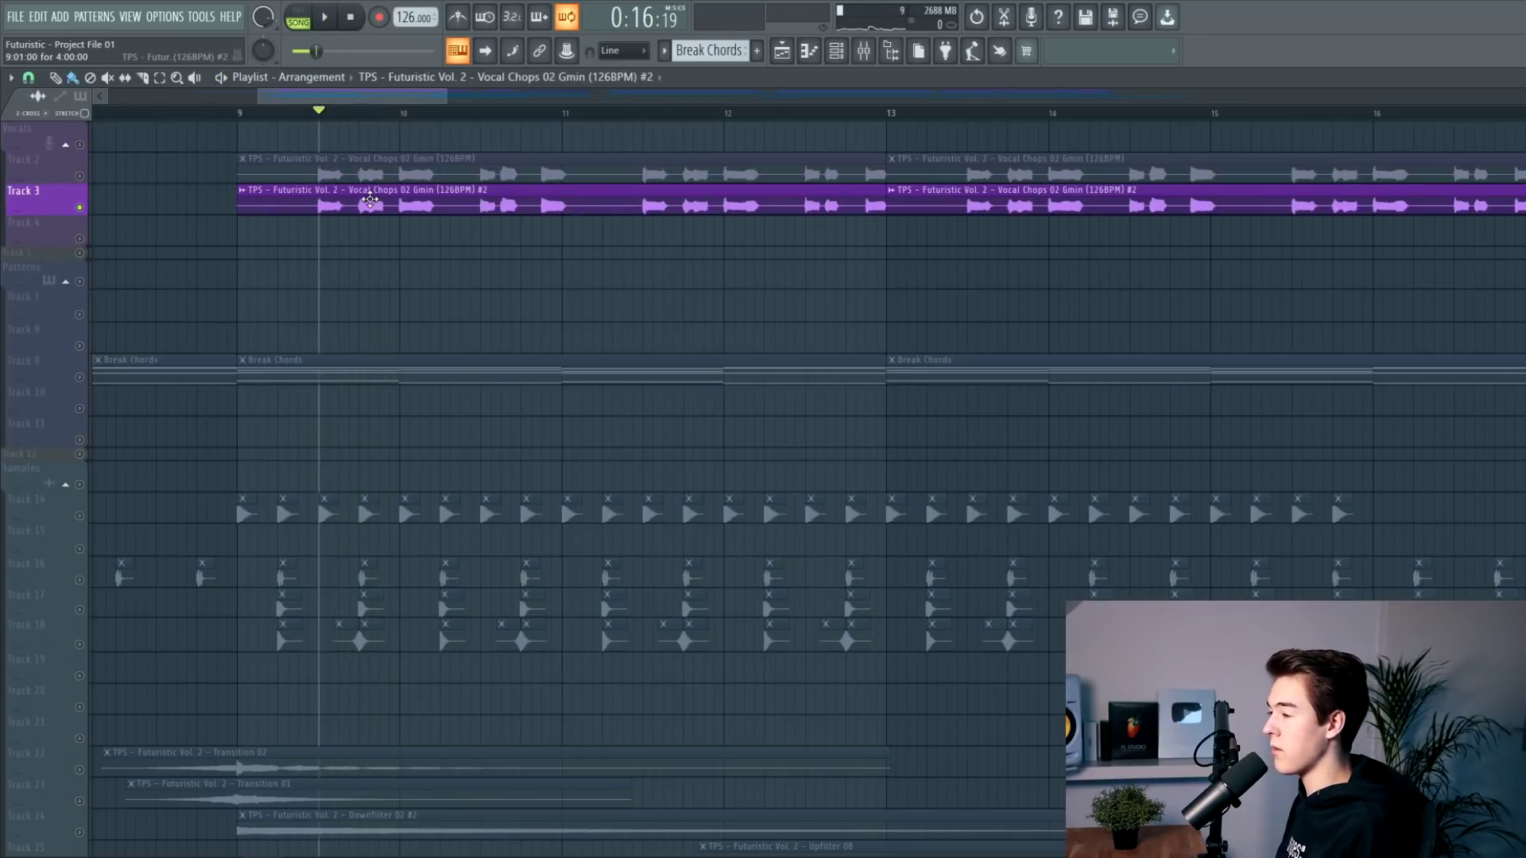
pyautogui.press('Escape')
pyautogui.press('space')
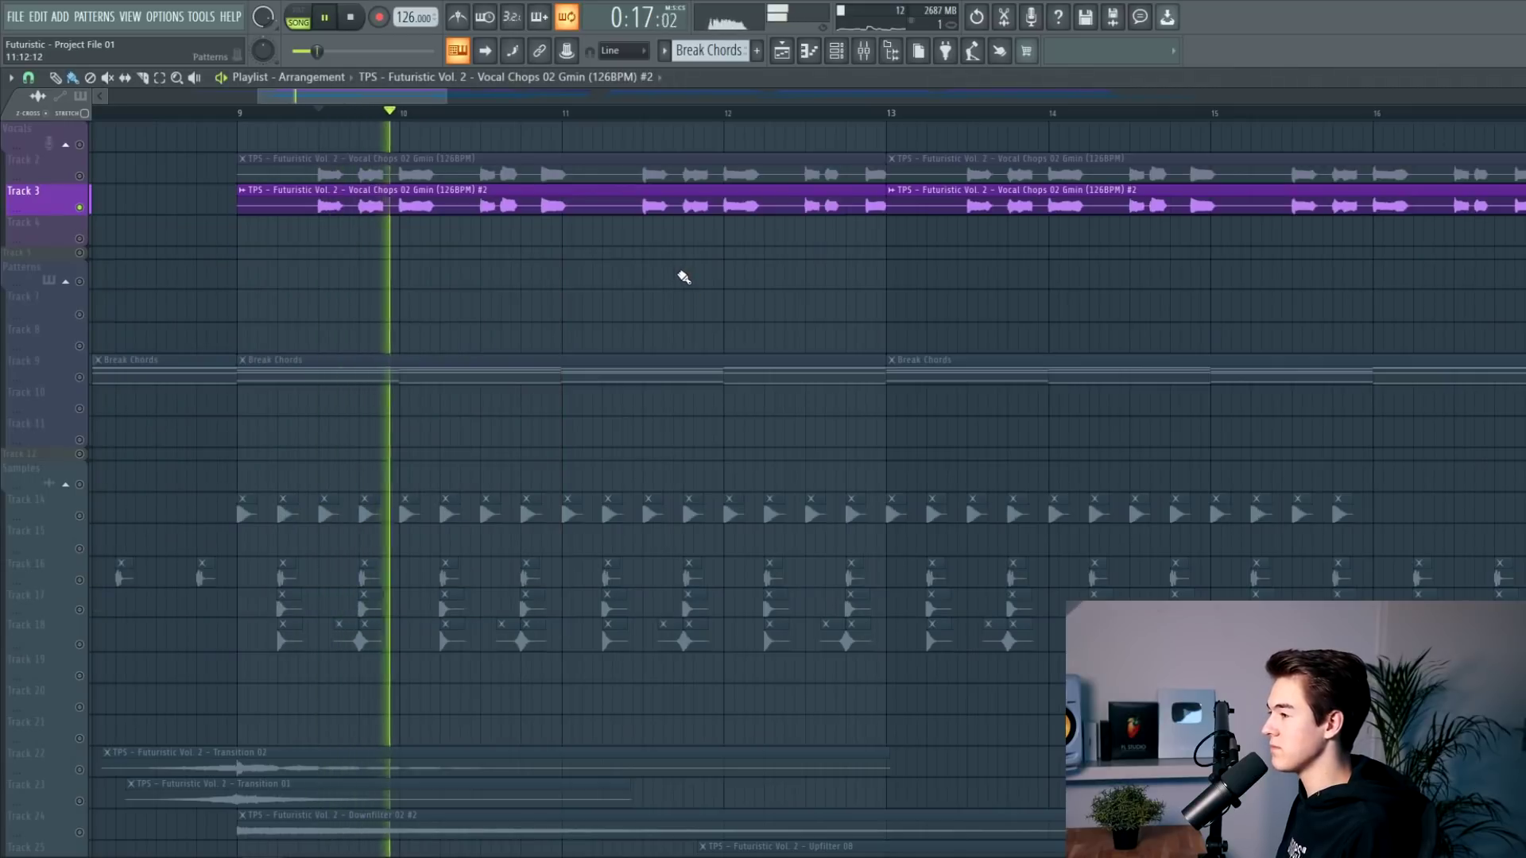
pyautogui.press('space')
# Step: Unmute Track 2 and inspect Fruity peak controller and Fruity Delay 3 on the vocal chops' mixer channel
pyautogui.click(80, 177)
pyautogui.press('F9')
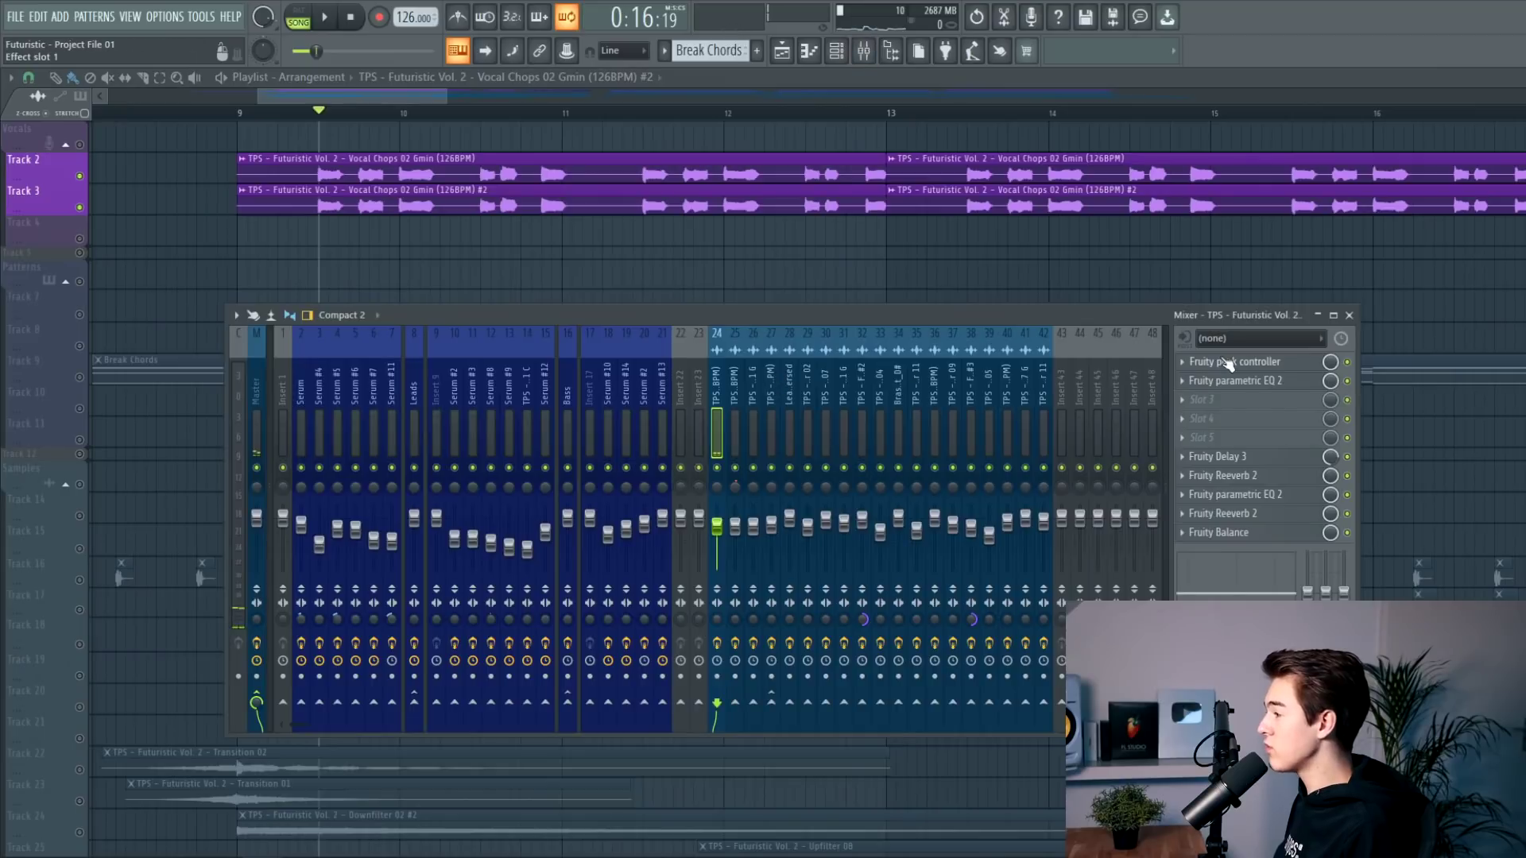
pyautogui.click(1233, 362)
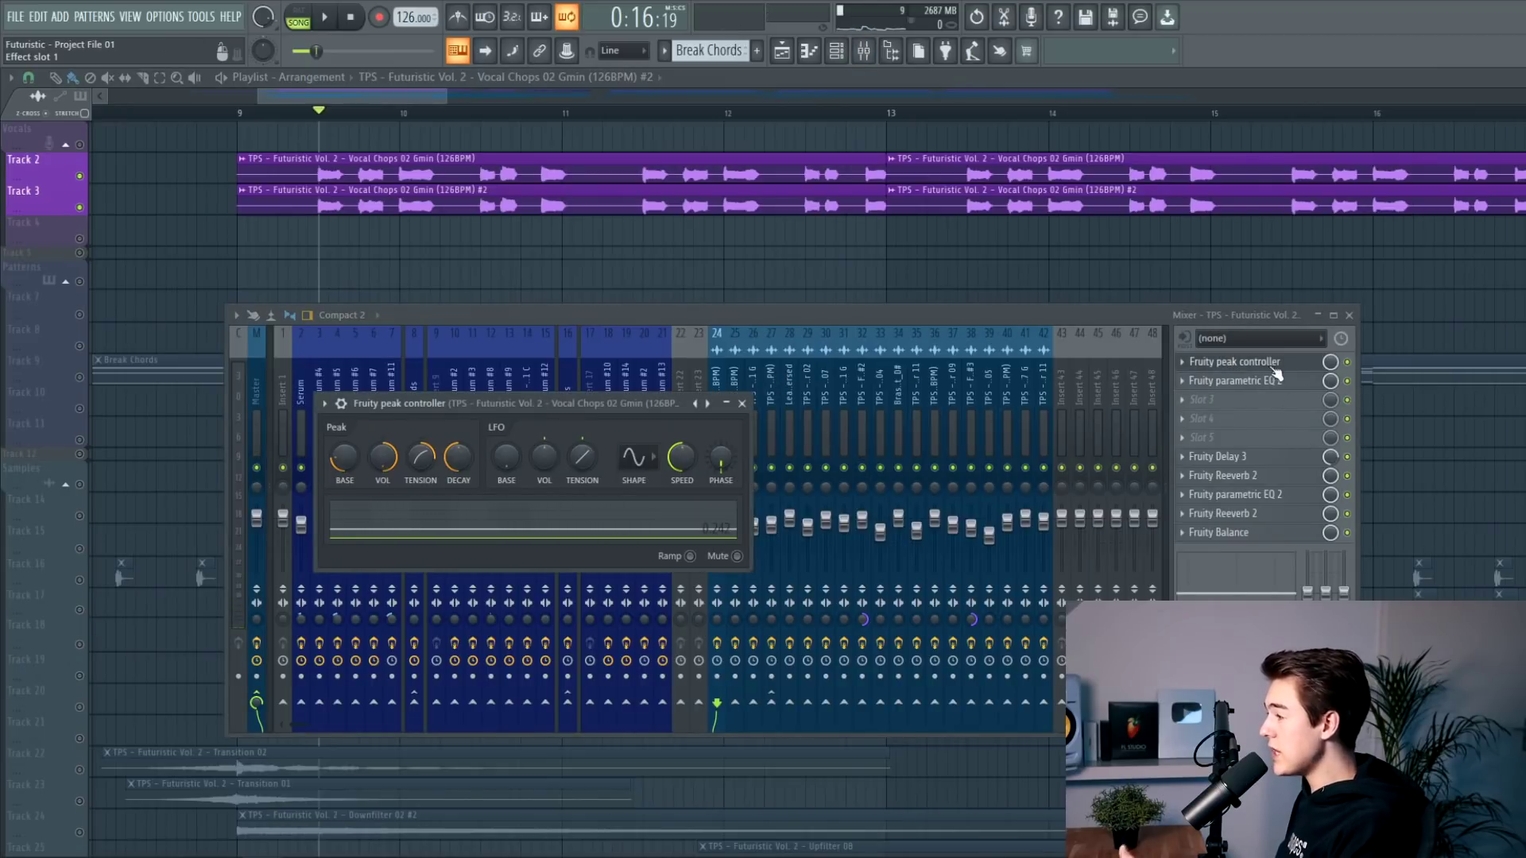
pyautogui.click(1277, 458)
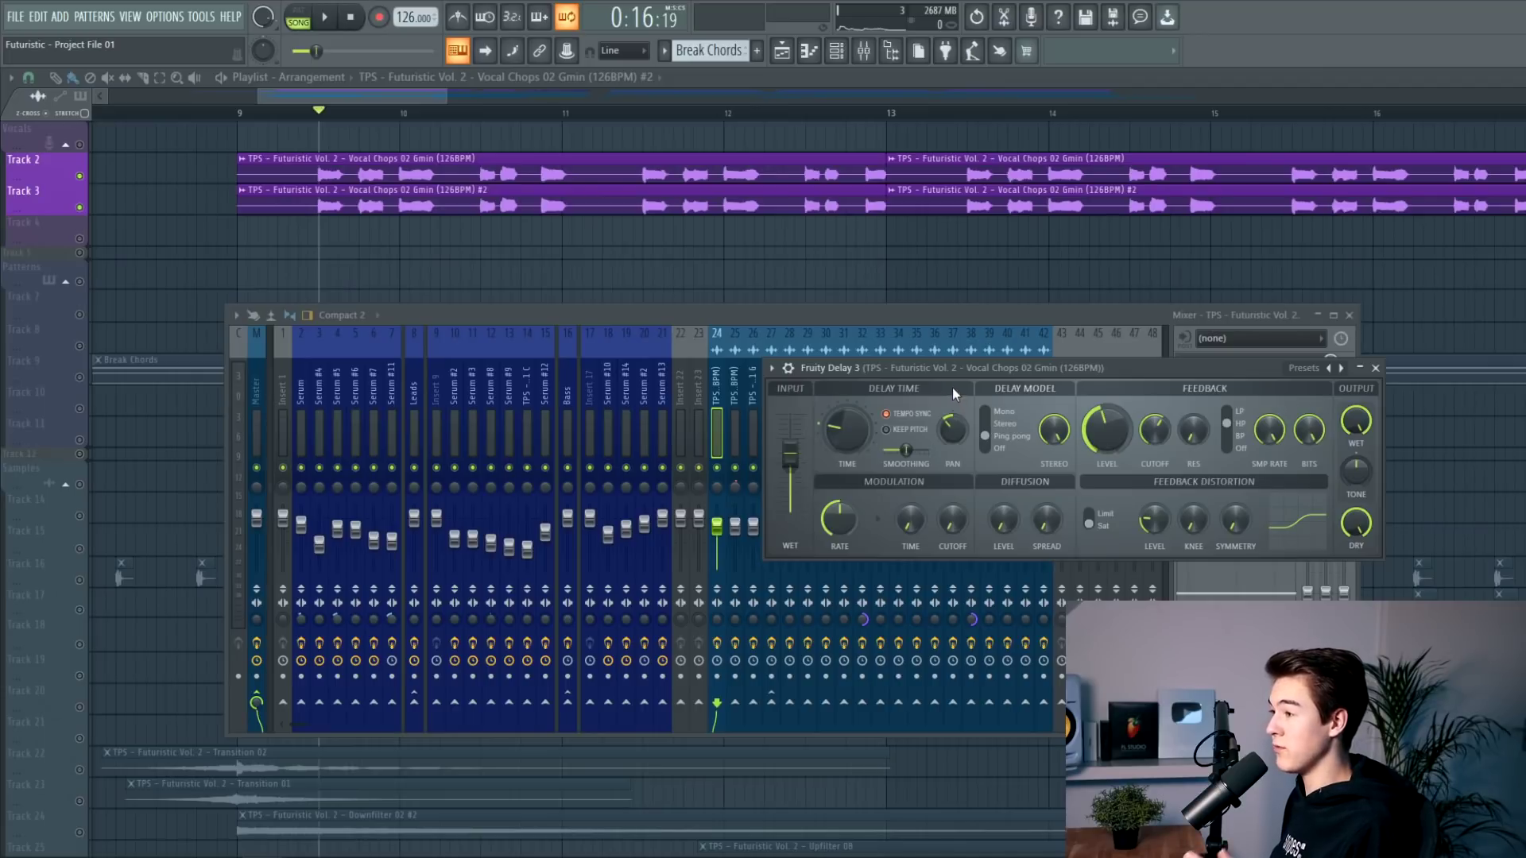
pyautogui.click(1375, 368)
# Step: Examine both Fruity parametric EQ 2 and both Fruity Reeverb 2 effects on the vocal chops, and close the windows
pyautogui.click(1268, 384)
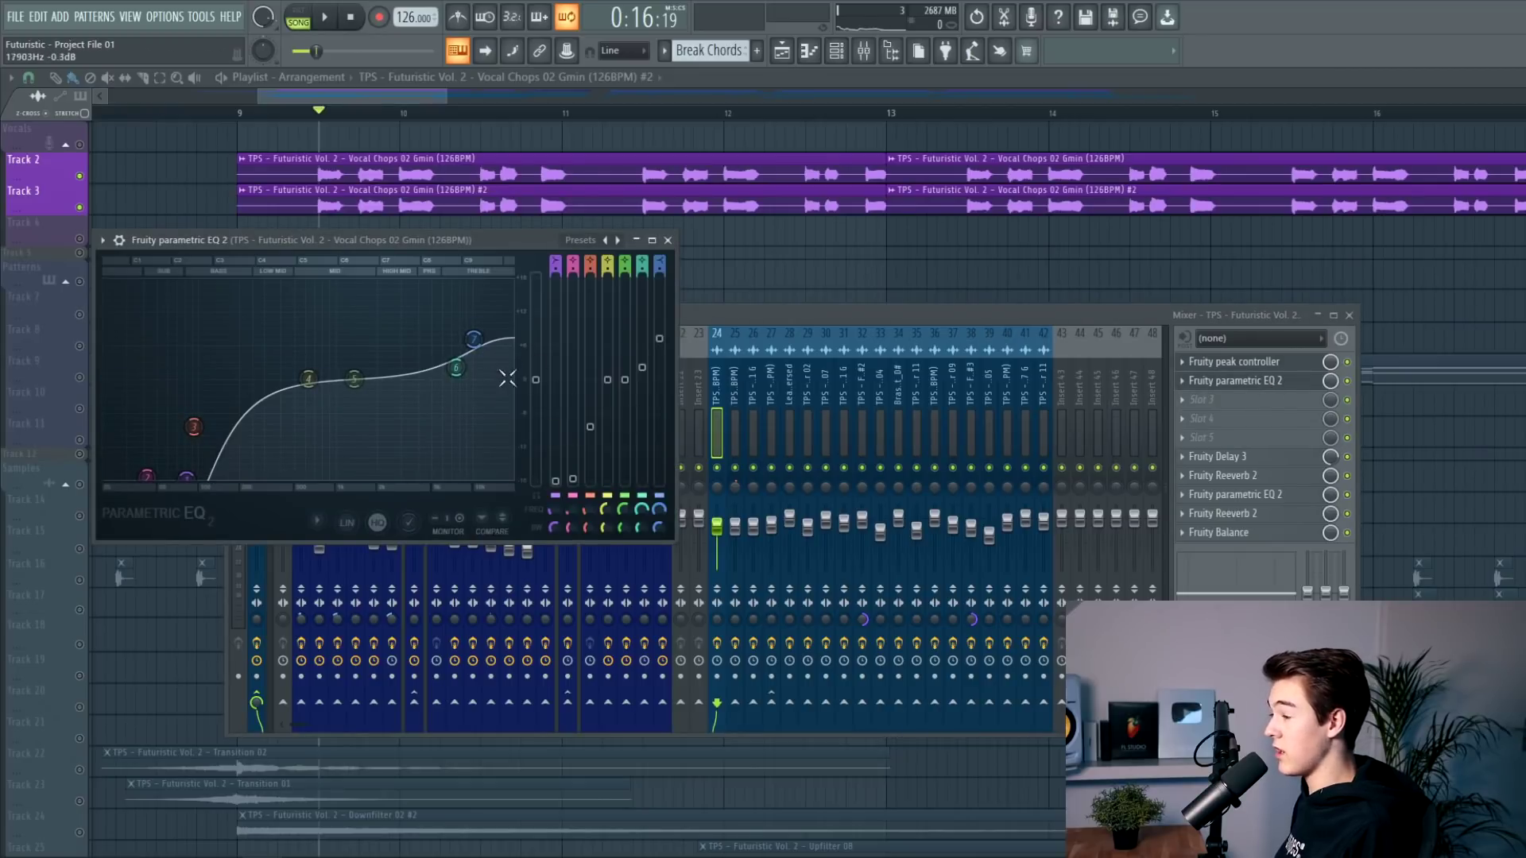
pyautogui.click(1270, 482)
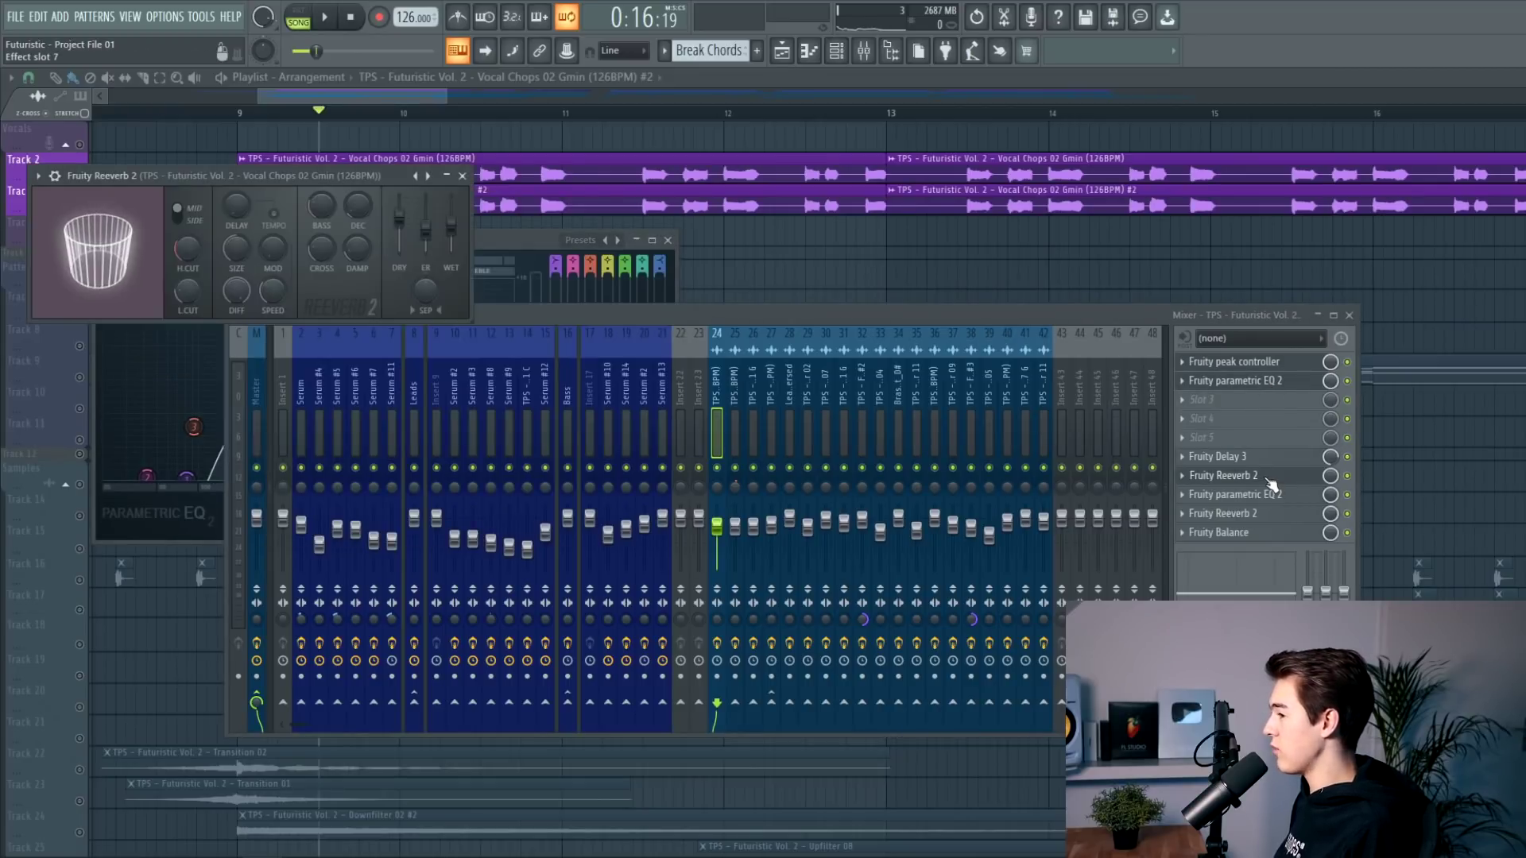
pyautogui.click(1279, 496)
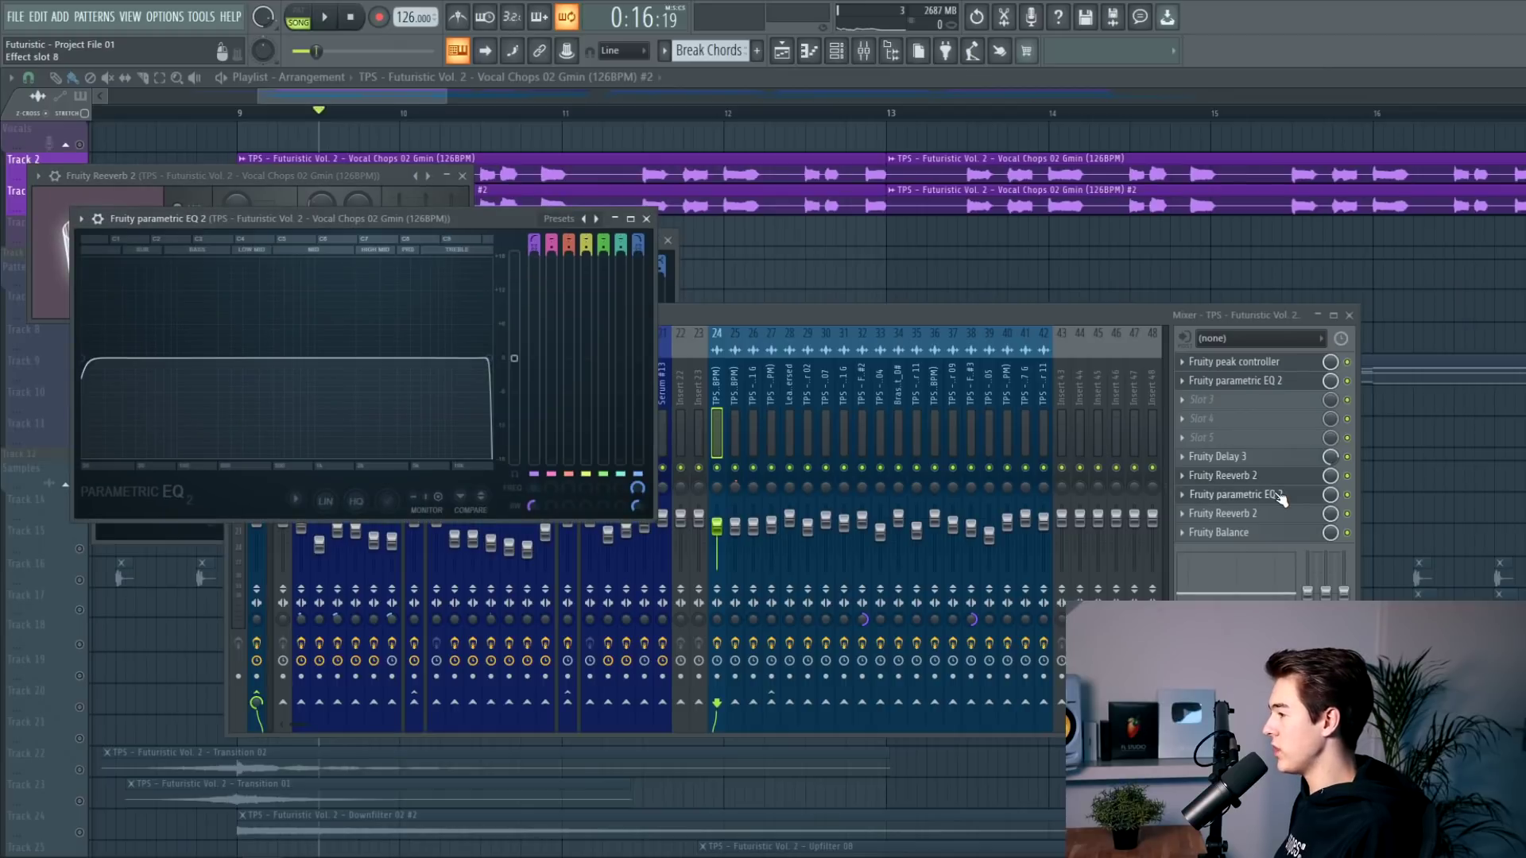
pyautogui.click(1284, 515)
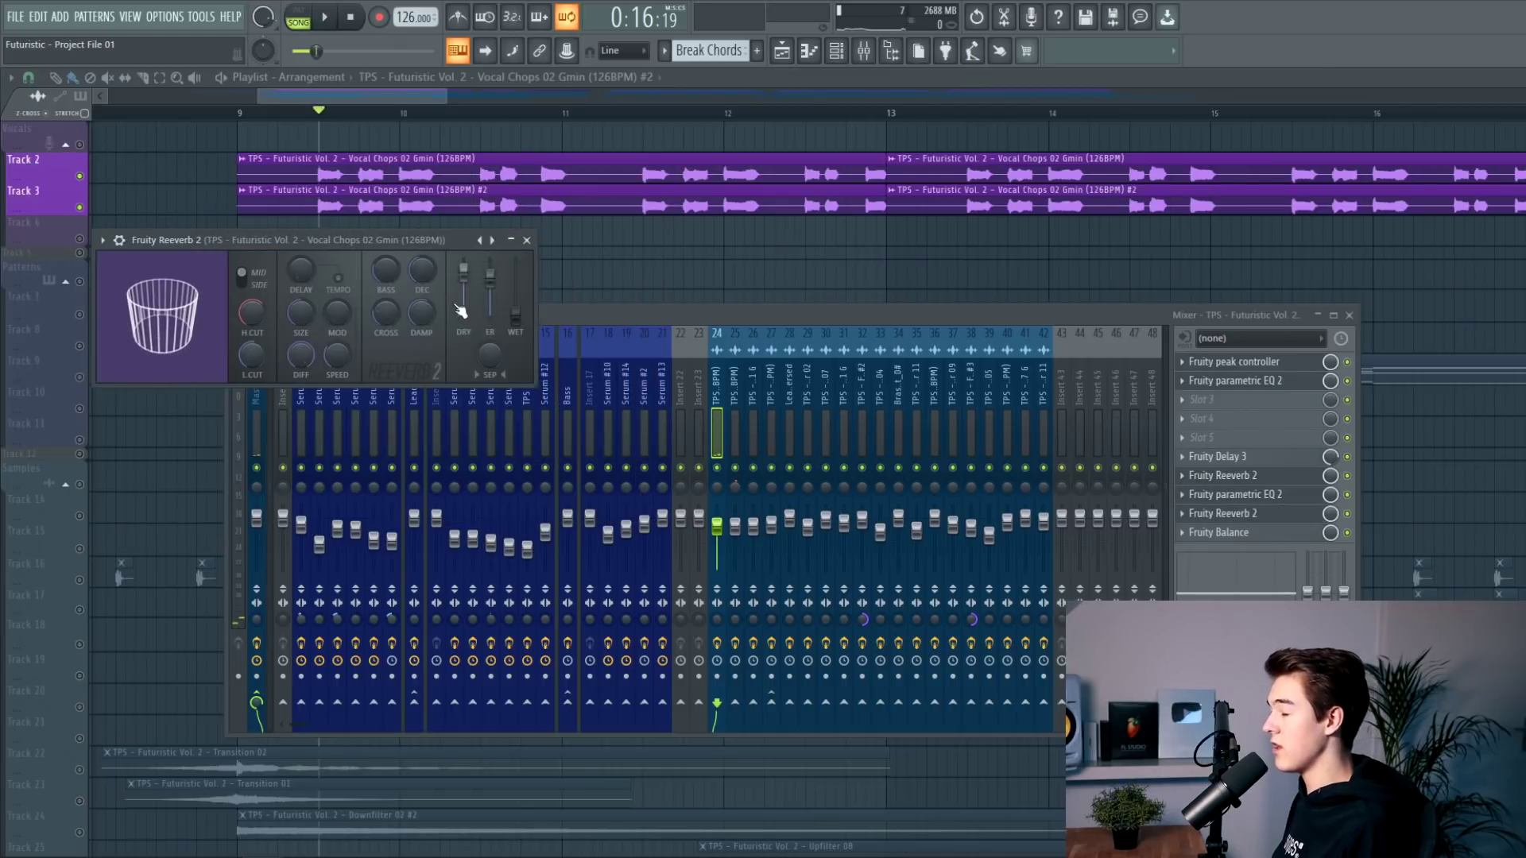
pyautogui.click(632, 264)
# Step: Make all tracks audible again and play the break through into the build-up at bar 17
pyautogui.rightClick(79, 208)
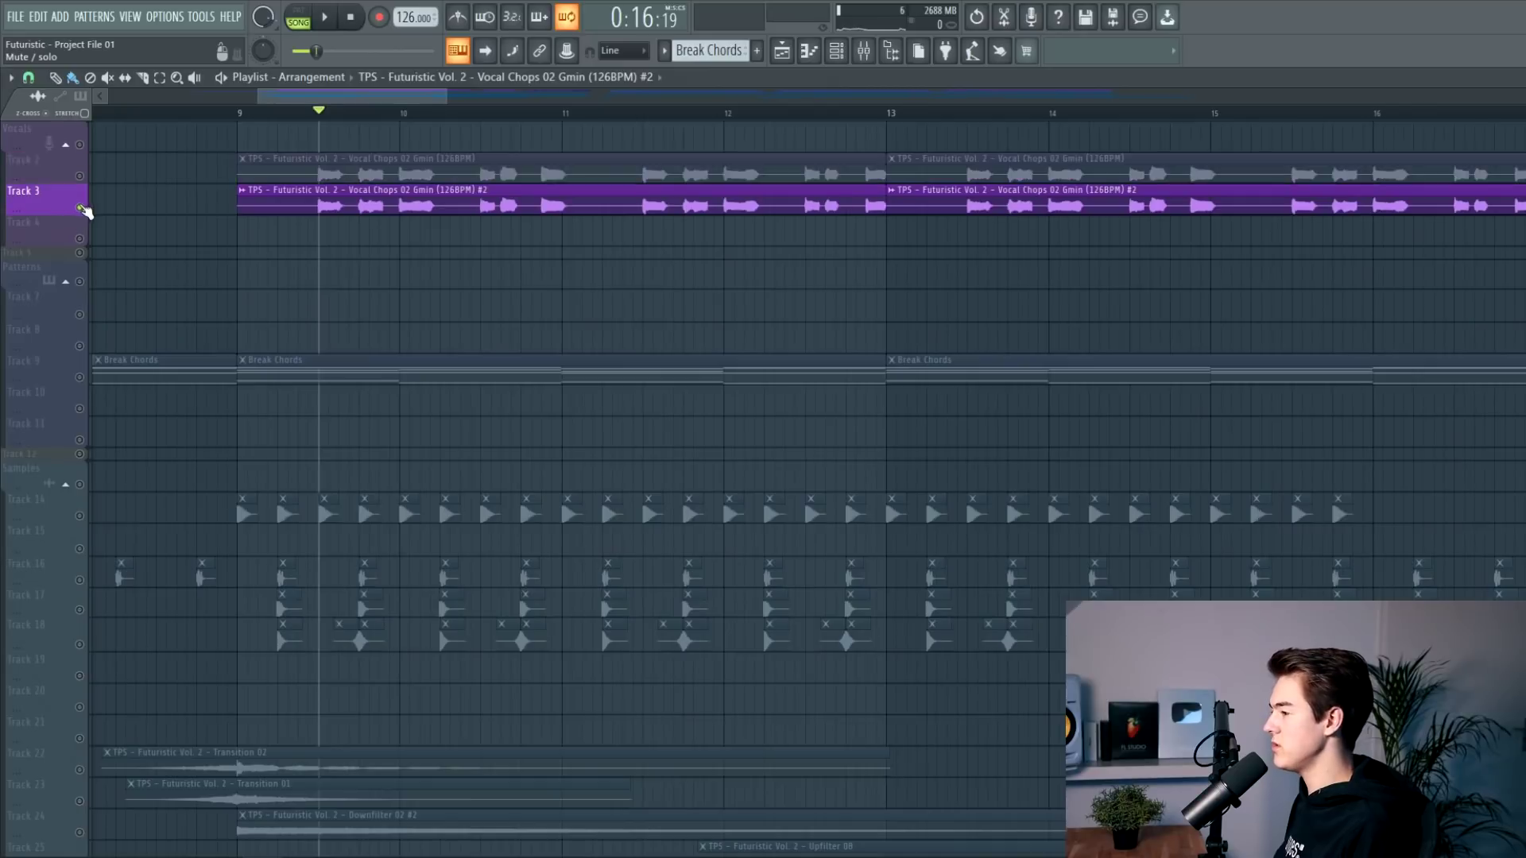
pyautogui.rightClick(81, 207)
pyautogui.press('space')
pyautogui.scroll(-5, 477, 241)
pyautogui.scroll(-3, 406, 242)
pyautogui.scroll(3, 766, 119)
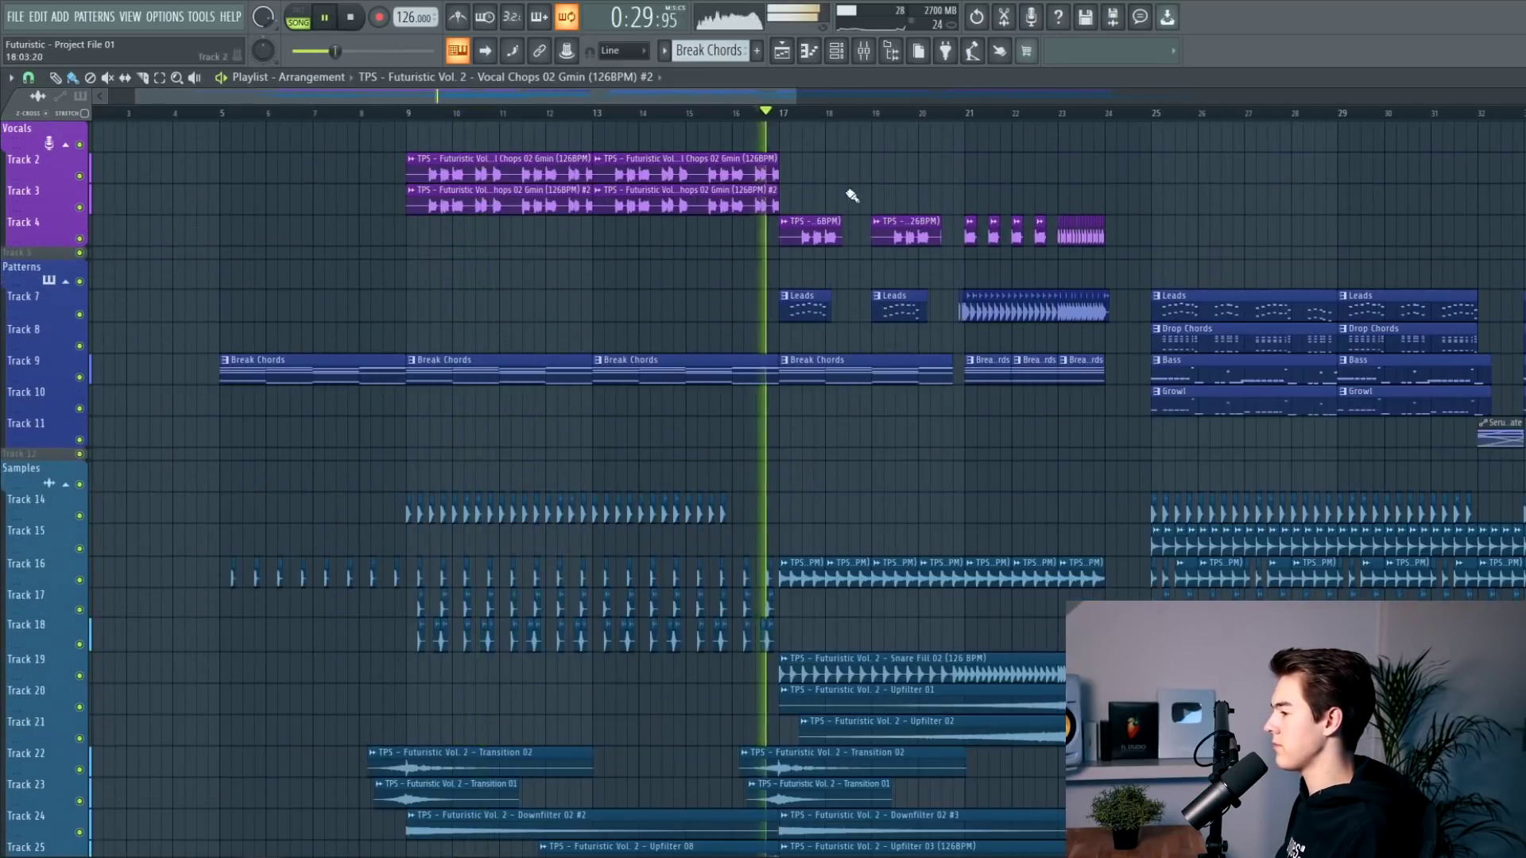
pyautogui.scroll(3, 1289, 462)
pyautogui.scroll(3, 602, 374)
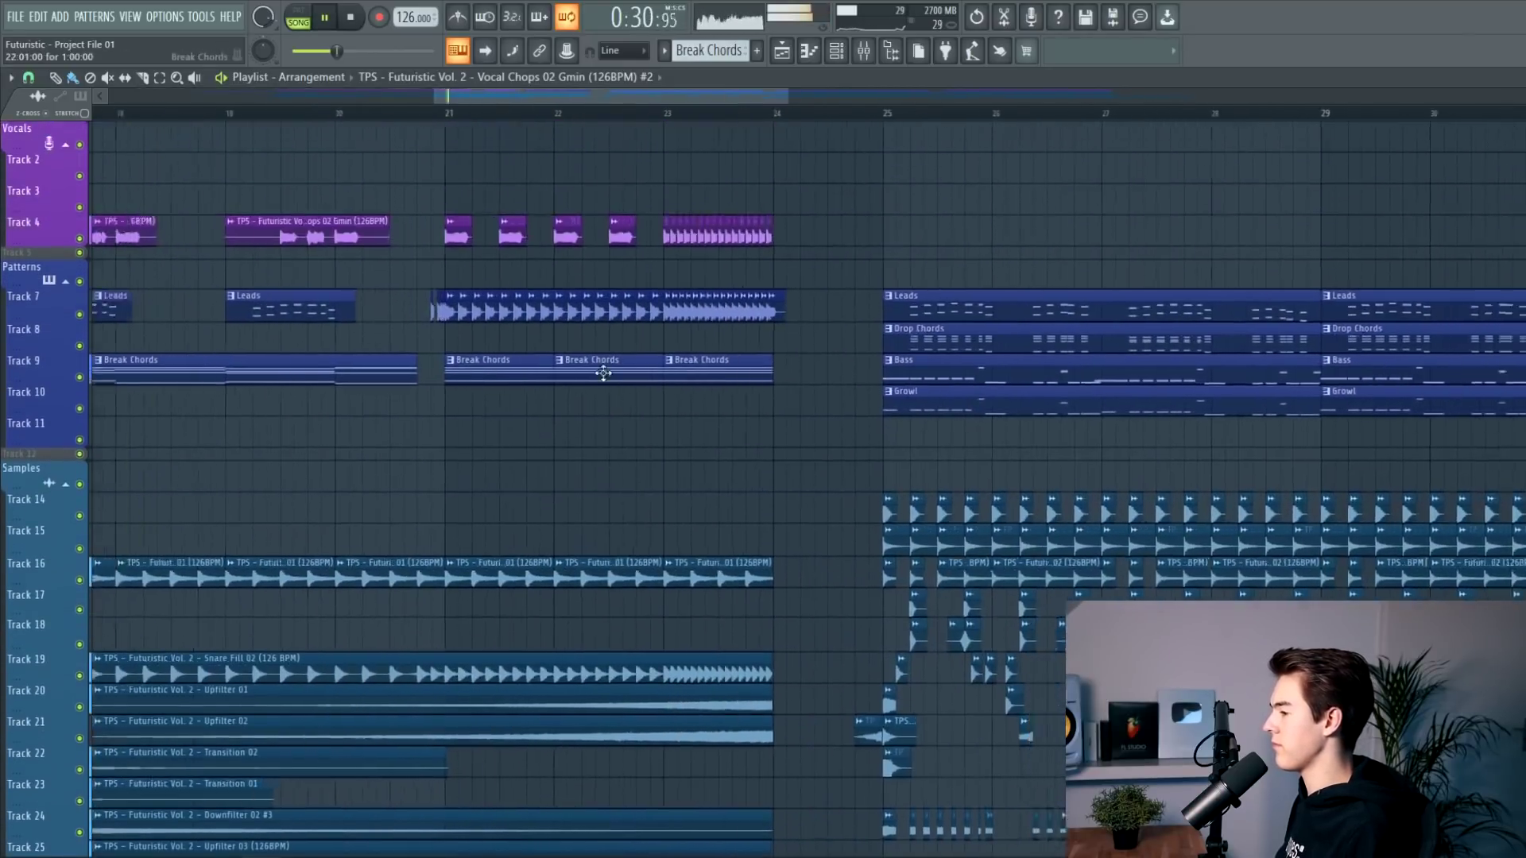
pyautogui.scroll(-6, 603, 375)
pyautogui.press('space')
# Step: Solo the Break Chords on Track 9 and play them from bar 17
pyautogui.click(310, 115)
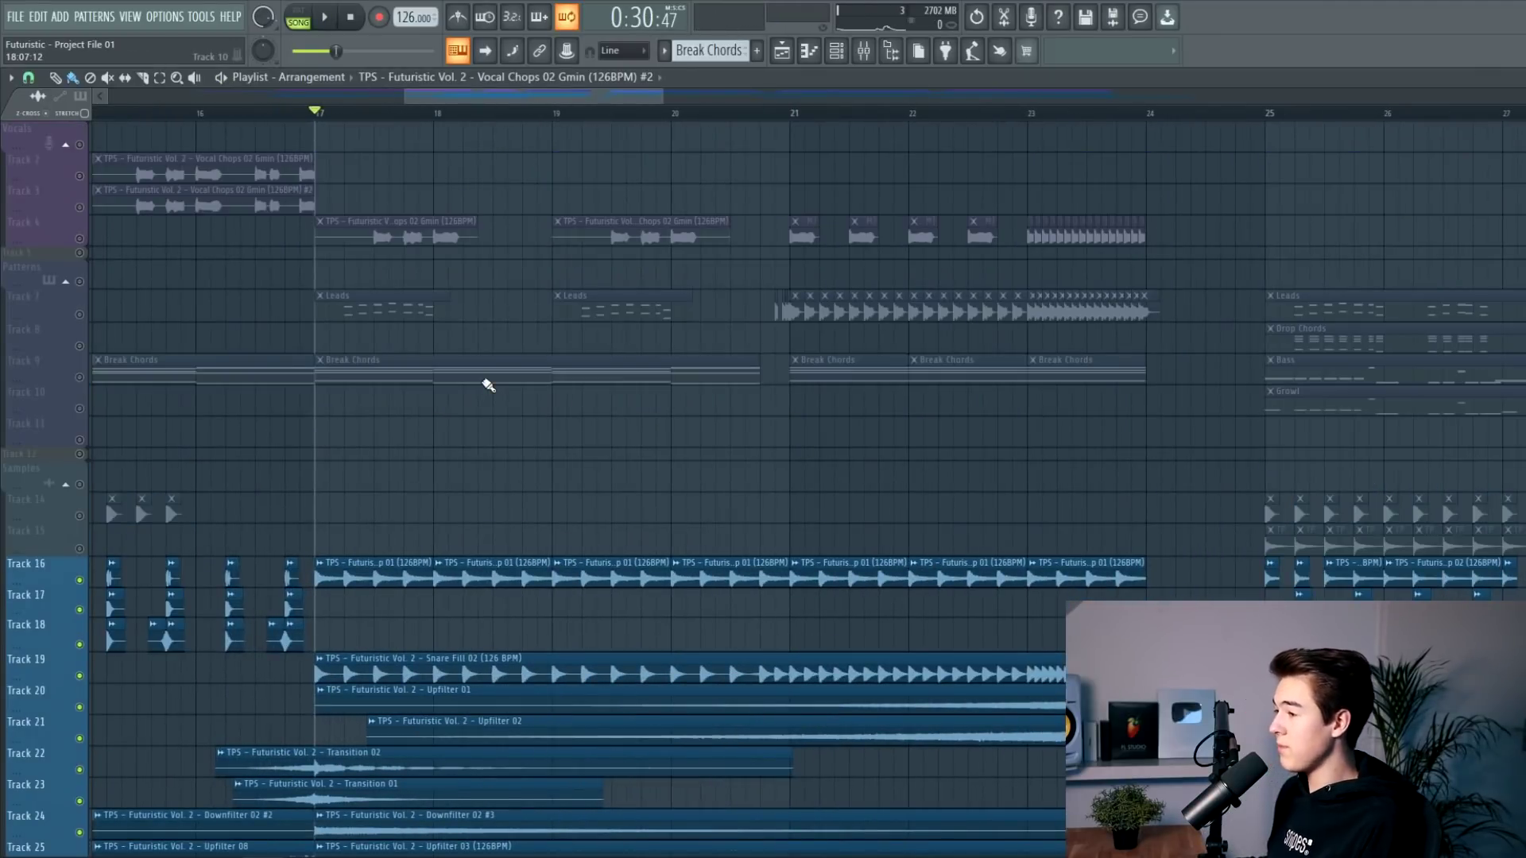
pyautogui.rightClick(80, 379)
pyautogui.press('space')
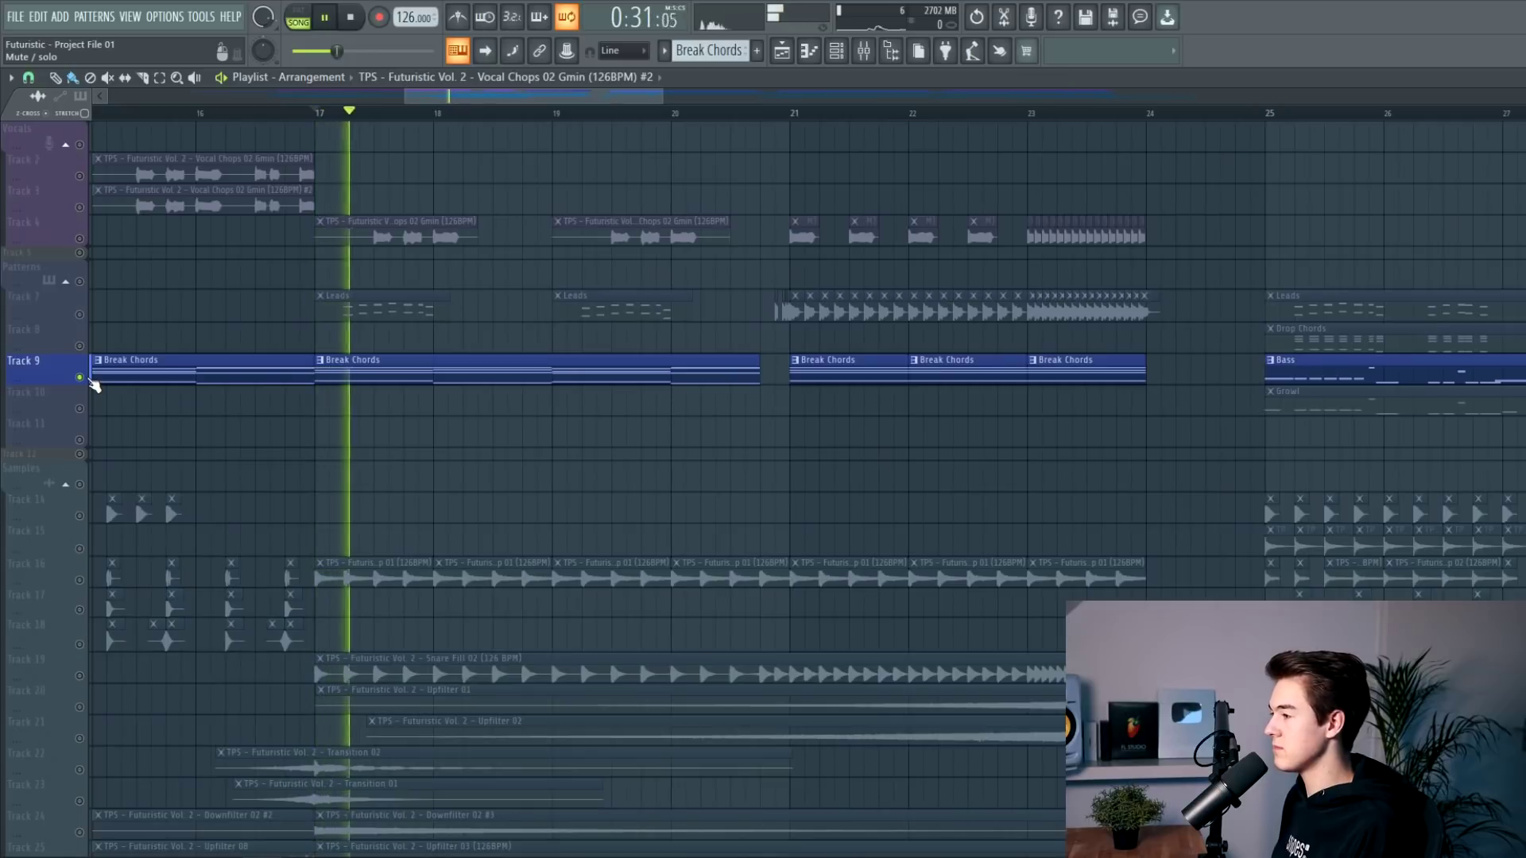
pyautogui.scroll(-1, 212, 381)
pyautogui.press('space')
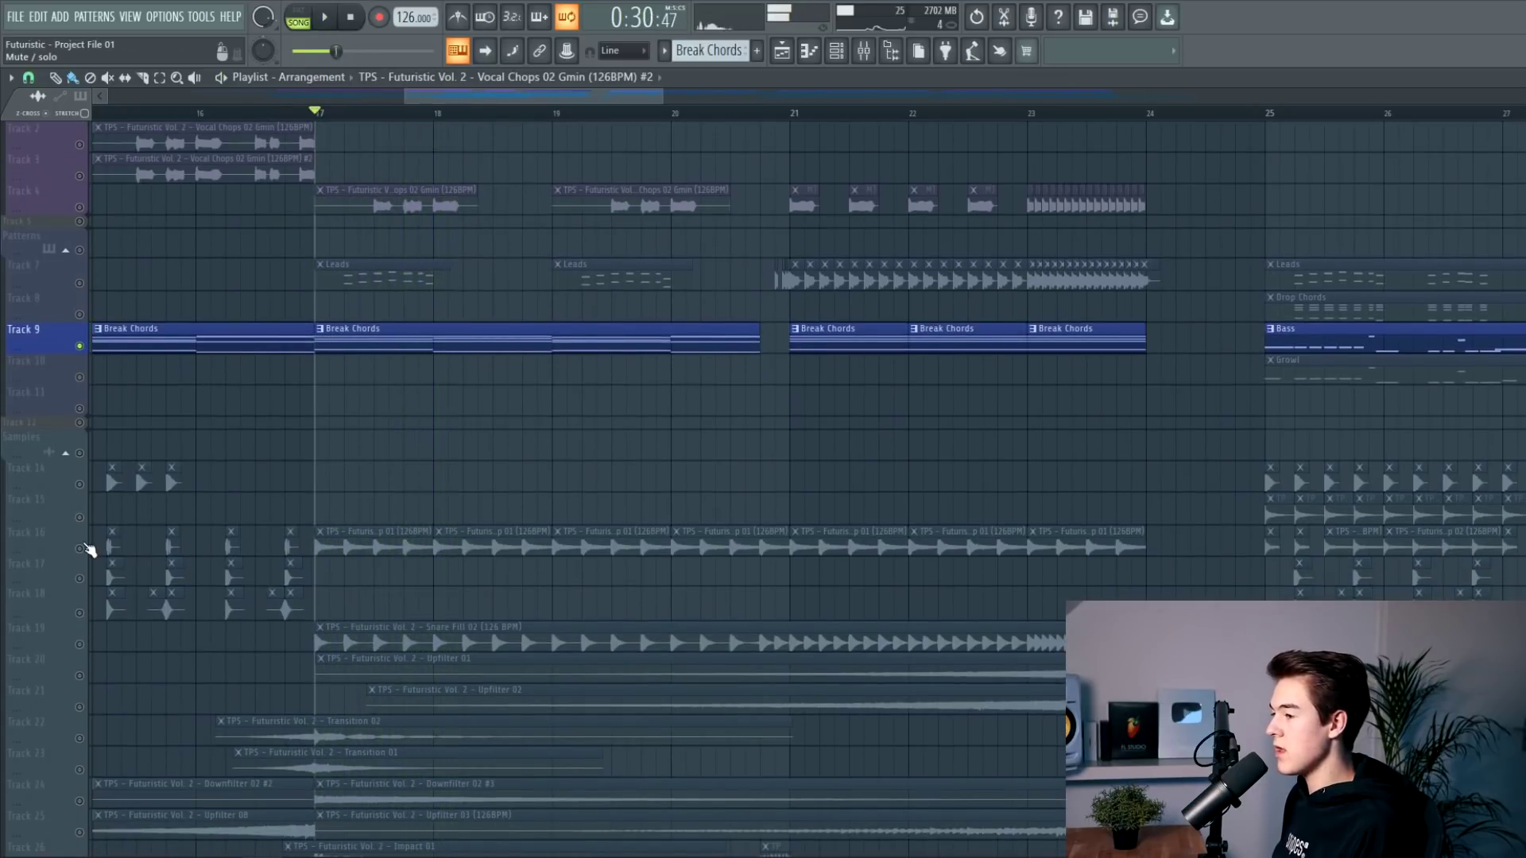
# Step: Isolate the loop on Track 16 and Snare Fill 02 on Track 19, and play them from bar 17
pyautogui.rightClick(82, 549)
pyautogui.click(79, 644)
pyautogui.press('space')
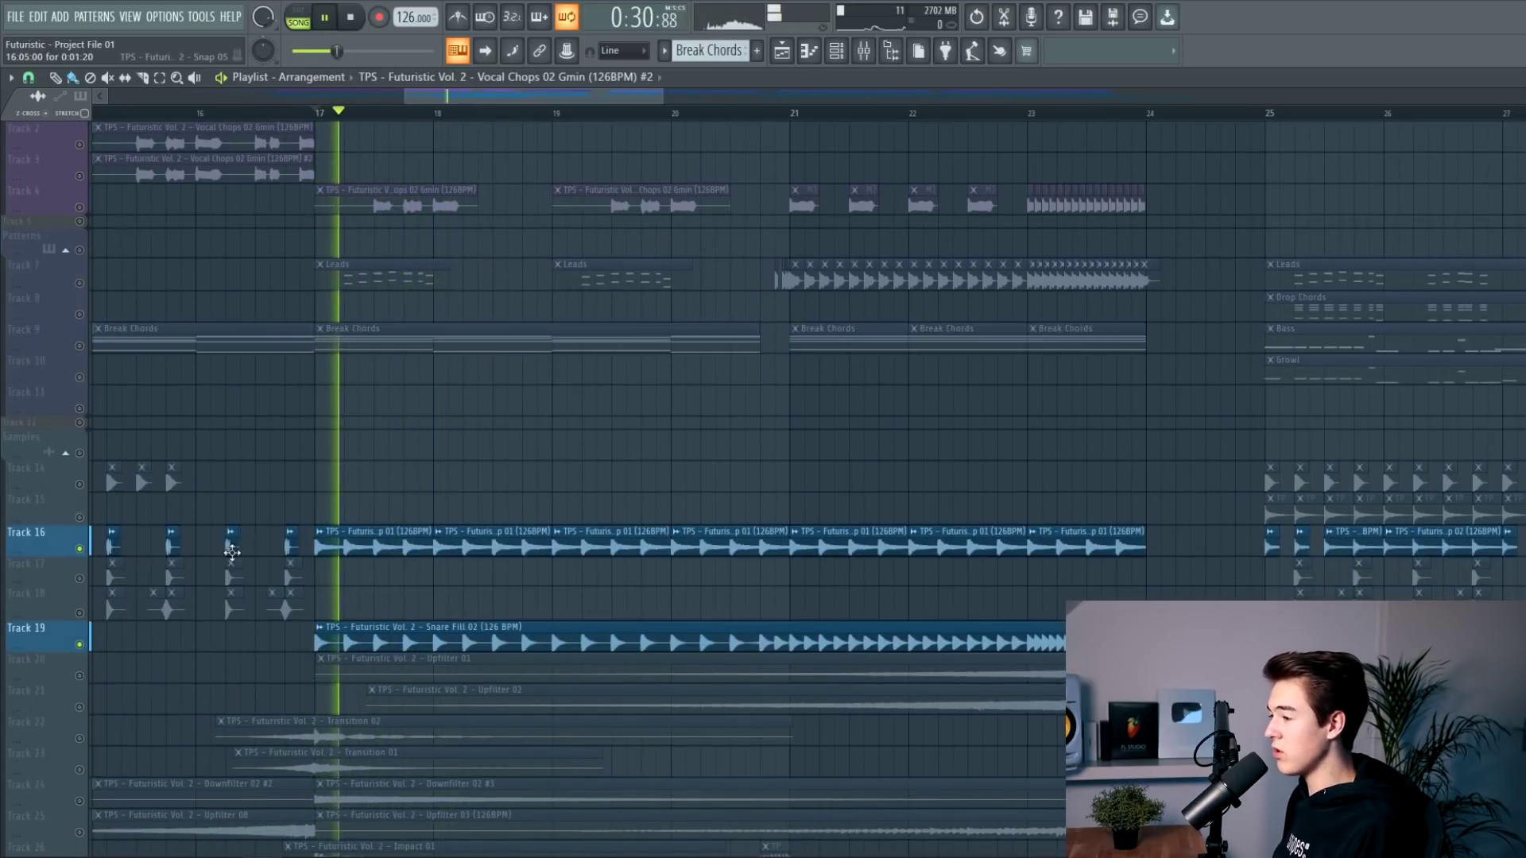
# Step: Make the upfilter, transition, downfilter and impact layers on Tracks 20 to 27 audible and play them with the loop and snare fill
pyautogui.scroll(-2, 87, 648)
pyautogui.scroll(-2, 89, 620)
pyautogui.moveTo(79, 550); pyautogui.dragTo(88, 764)
pyautogui.click(79, 768)
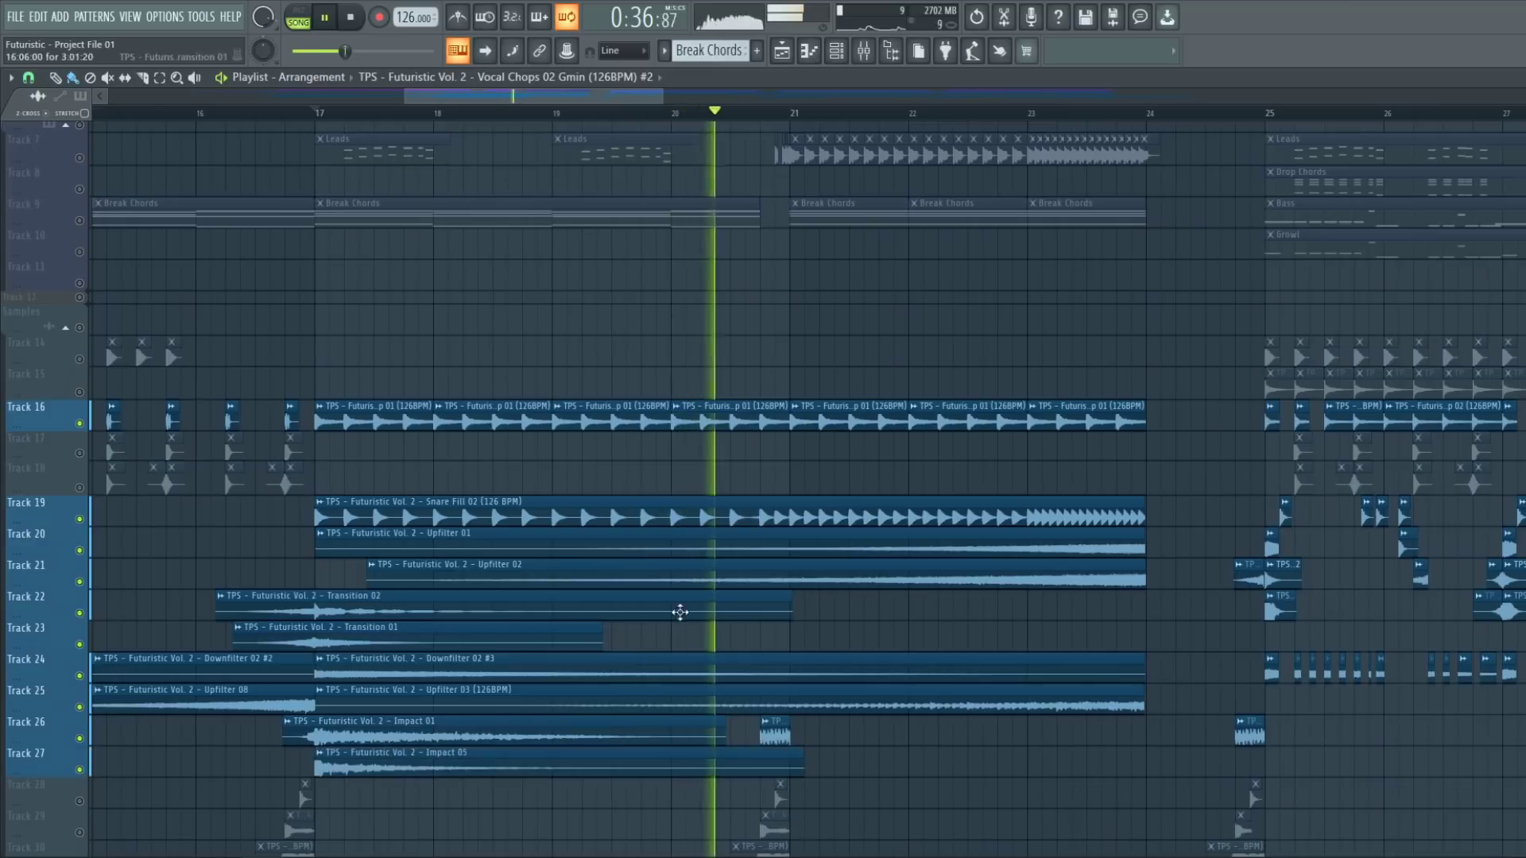
pyautogui.scroll(-3, 917, 590)
pyautogui.scroll(4, 917, 590)
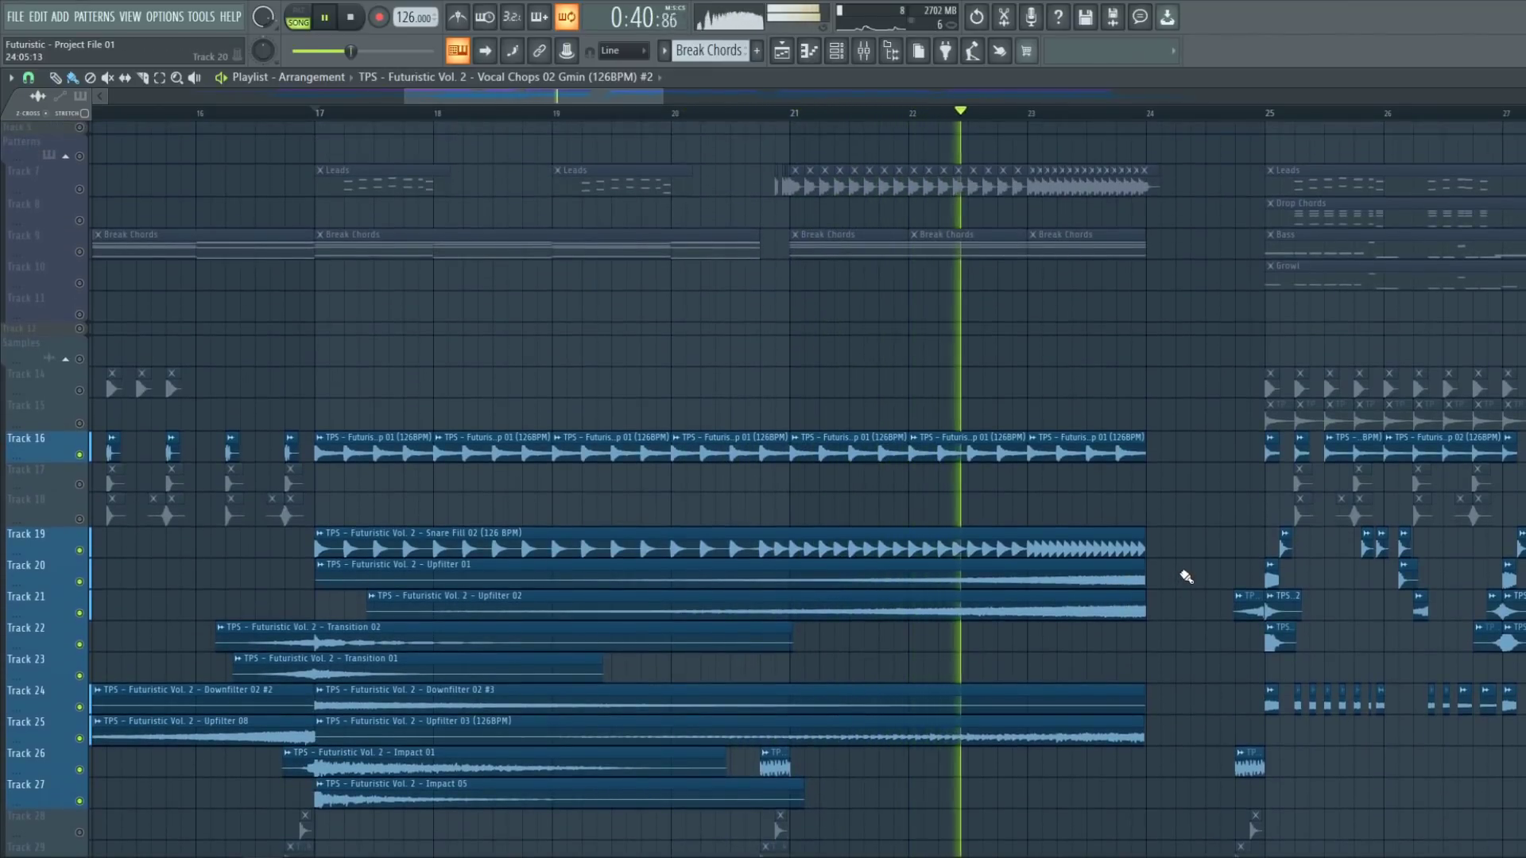
pyautogui.scroll(-1, 1184, 579)
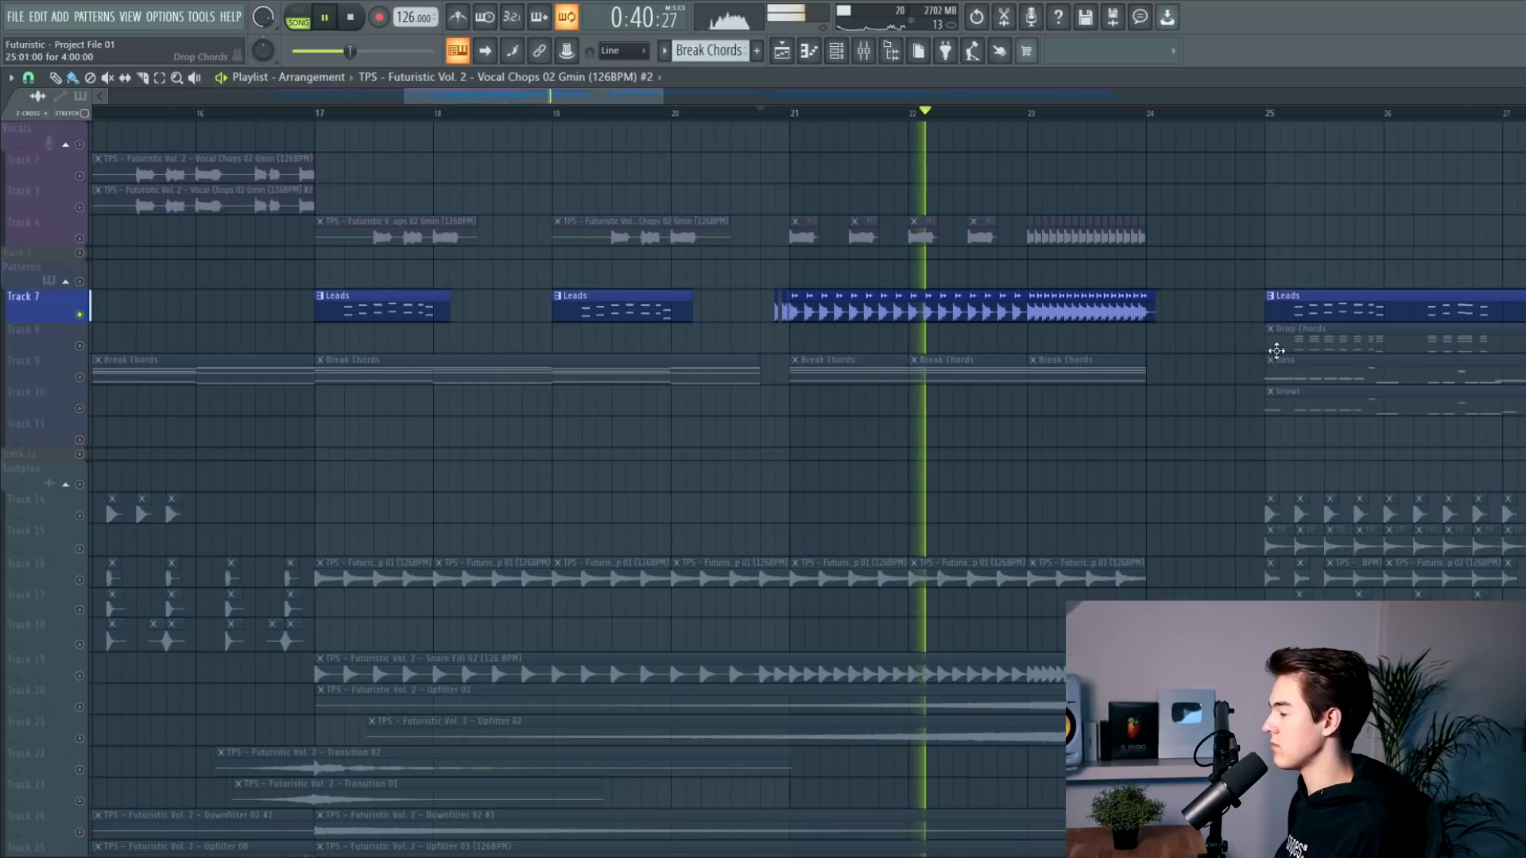
# Step: Listen to the soloed leads and chopped samples on Track 7 through the end of the build-up, and stop playback
pyautogui.scroll(1, 1275, 337)
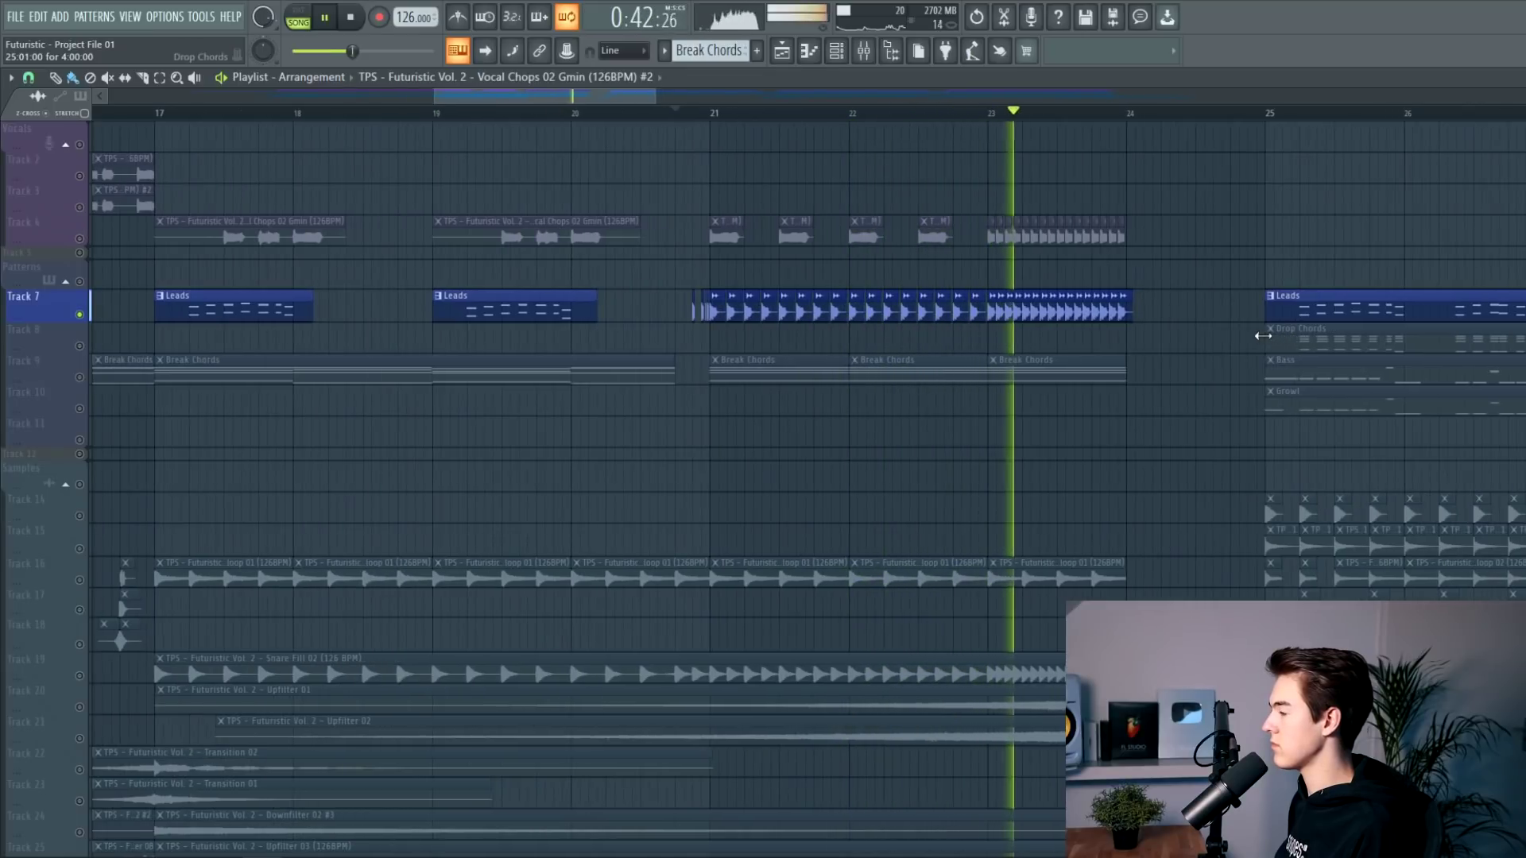
pyautogui.press('space')
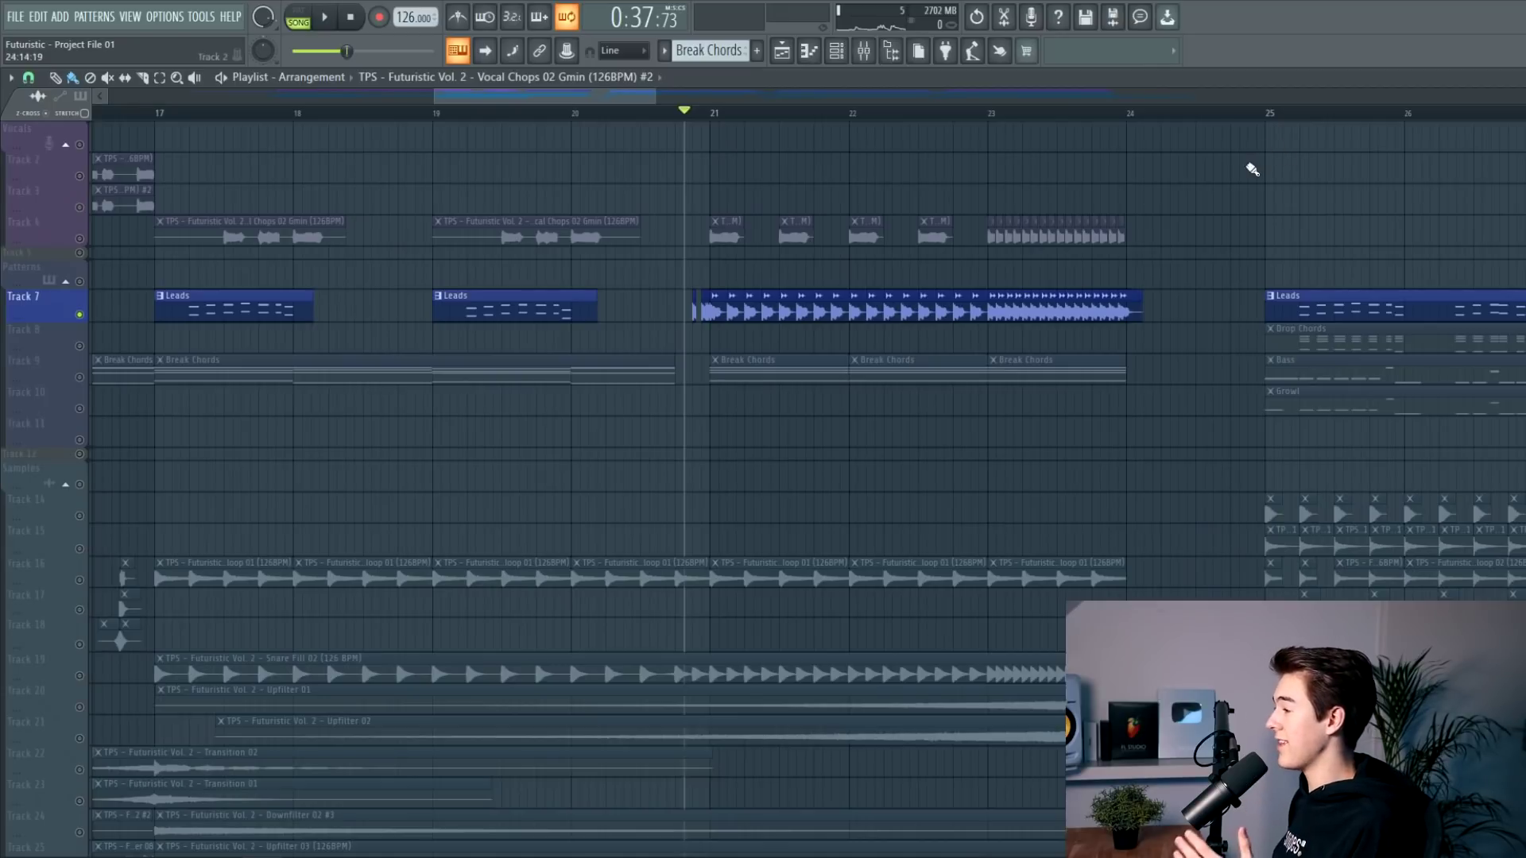
pyautogui.moveTo(652, 97); pyautogui.dragTo(666, 94)
# Step: Audition the isolated vocal chops on Track 4 from the middle of bar 22
pyautogui.press('space')
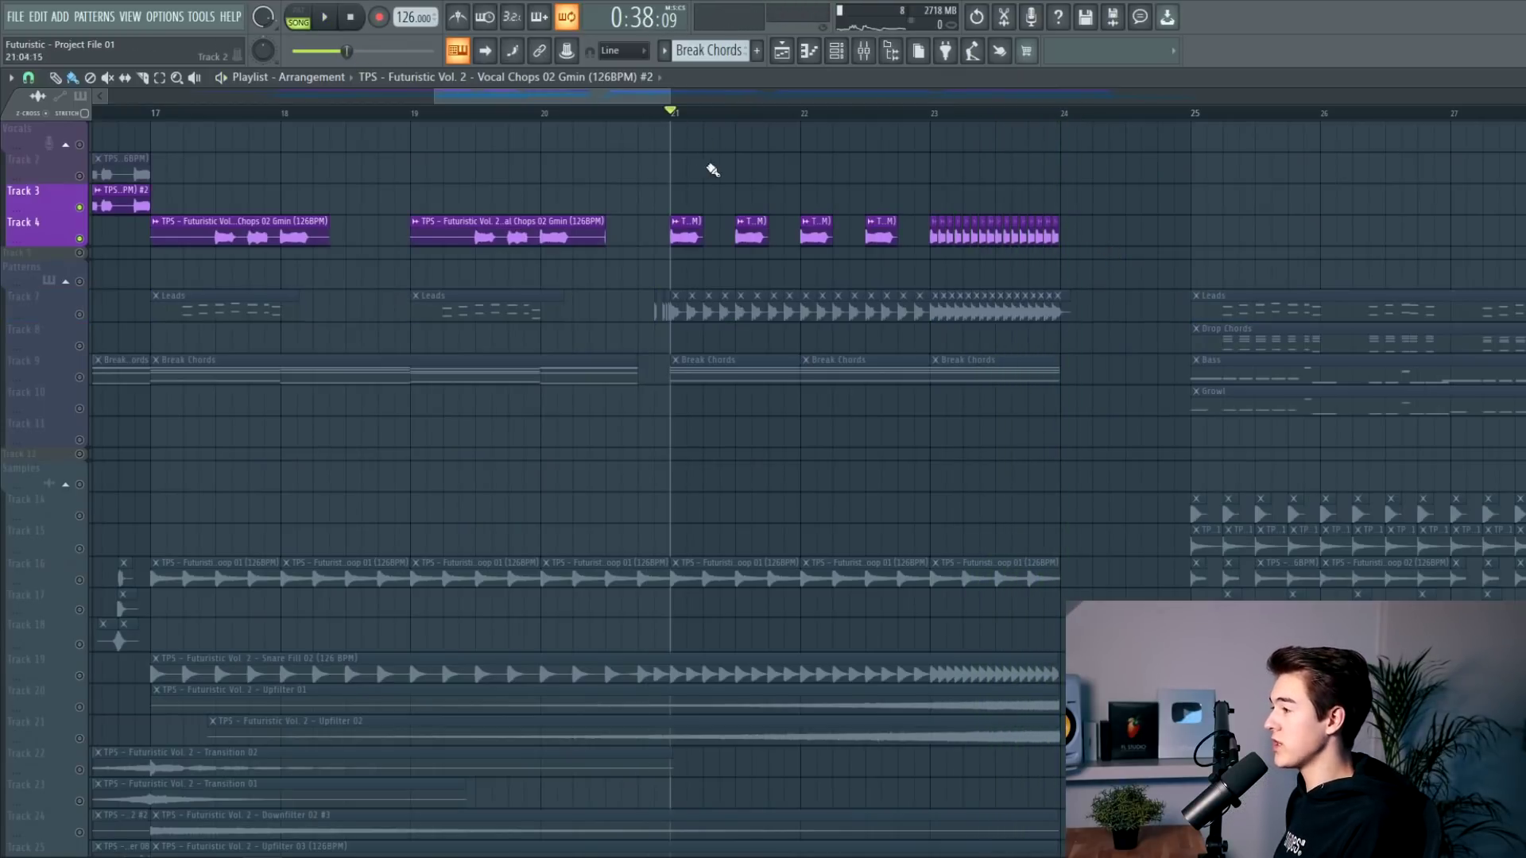
pyautogui.click(867, 112)
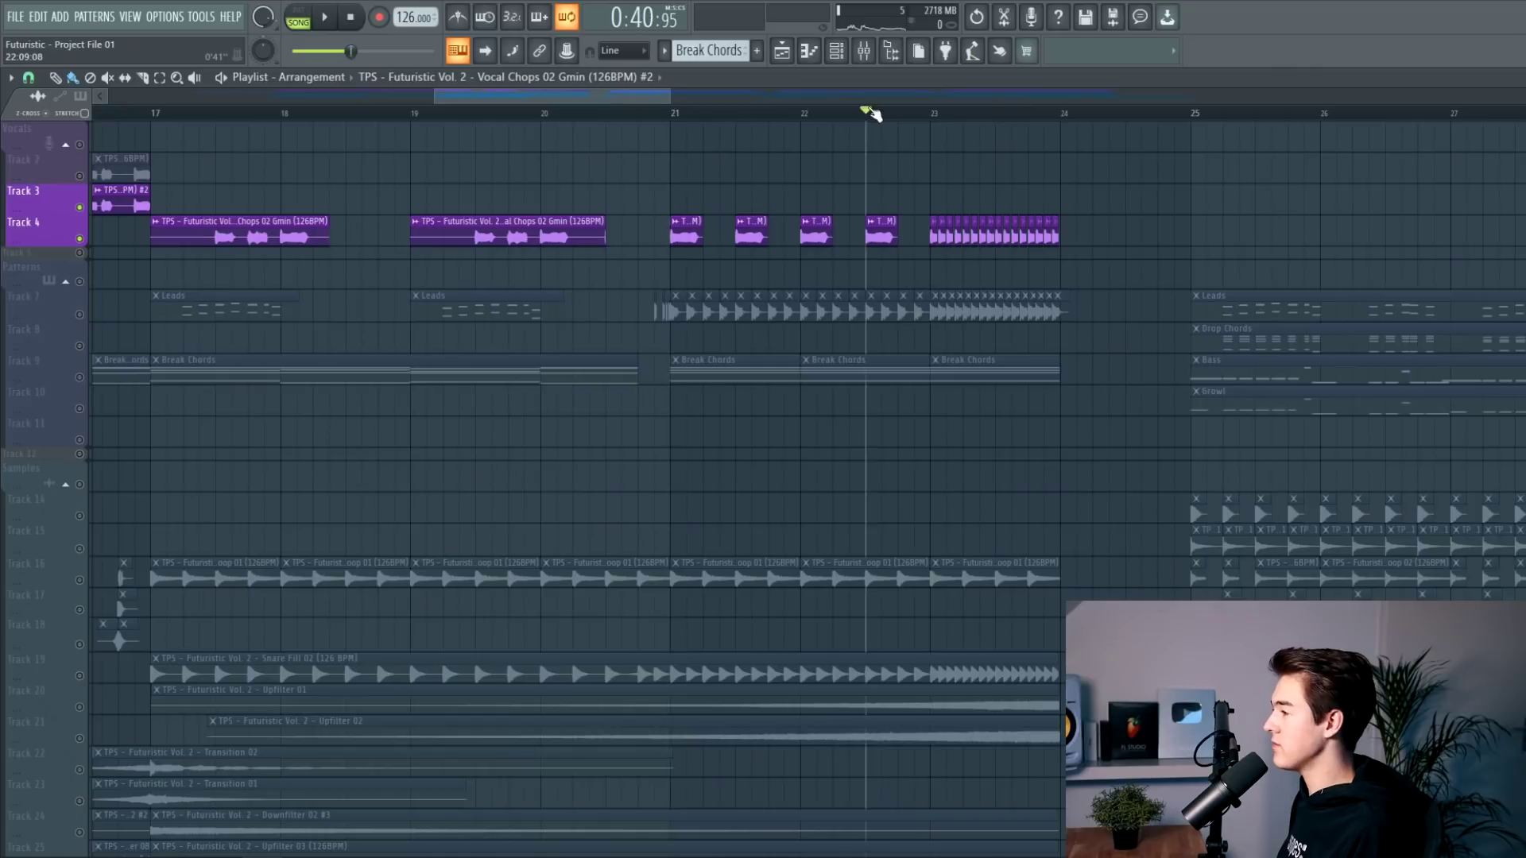
pyautogui.press('space')
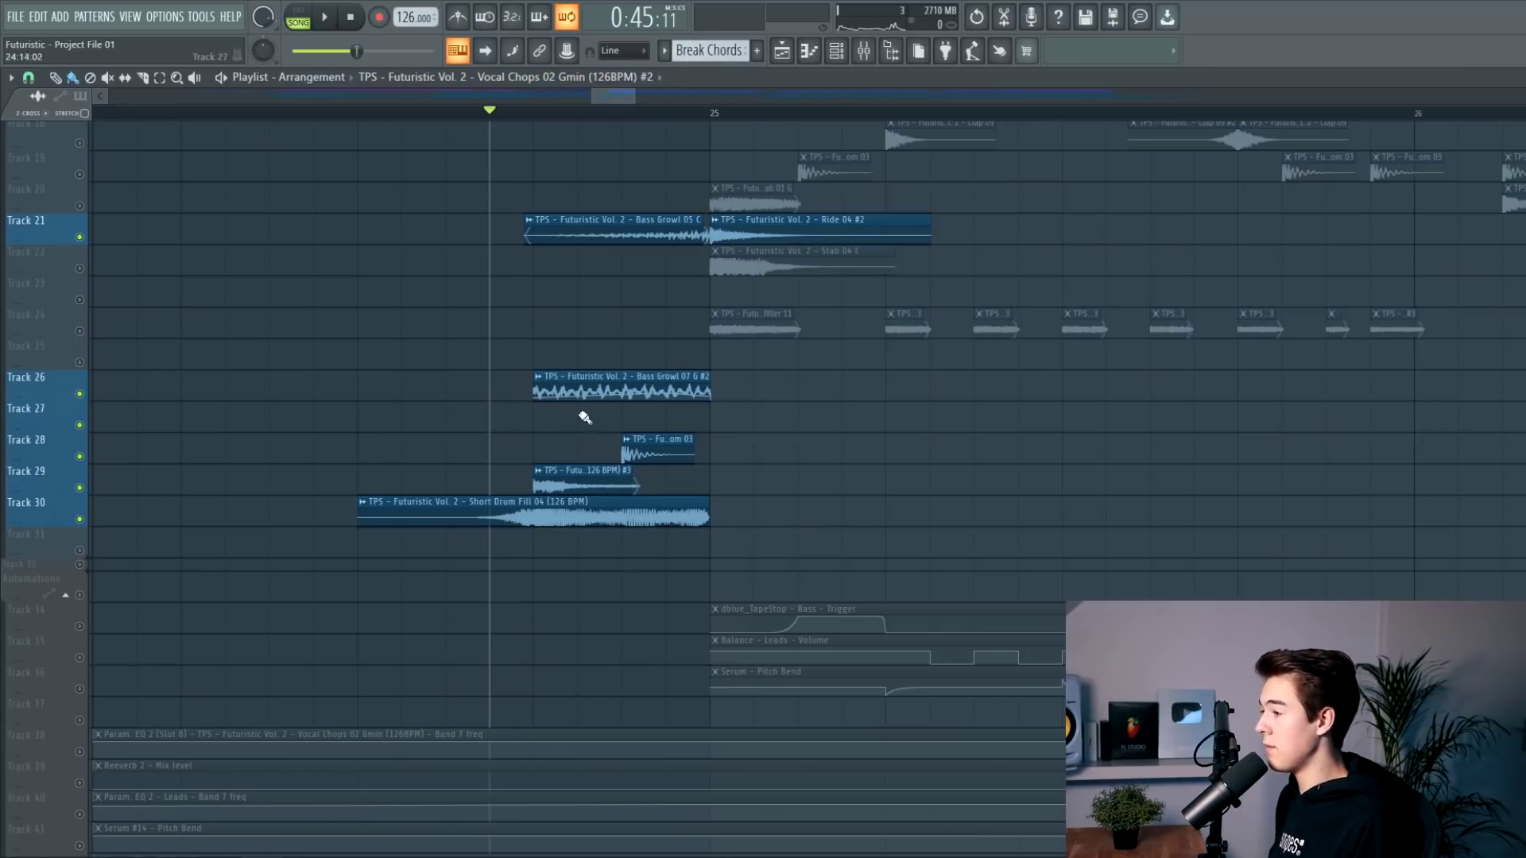
# Step: Isolate Track 21, play the fill before bar 25, and examine the sample settings of Bass Growl 05 C
pyautogui.scroll(2, 572, 205)
pyautogui.click(507, 114)
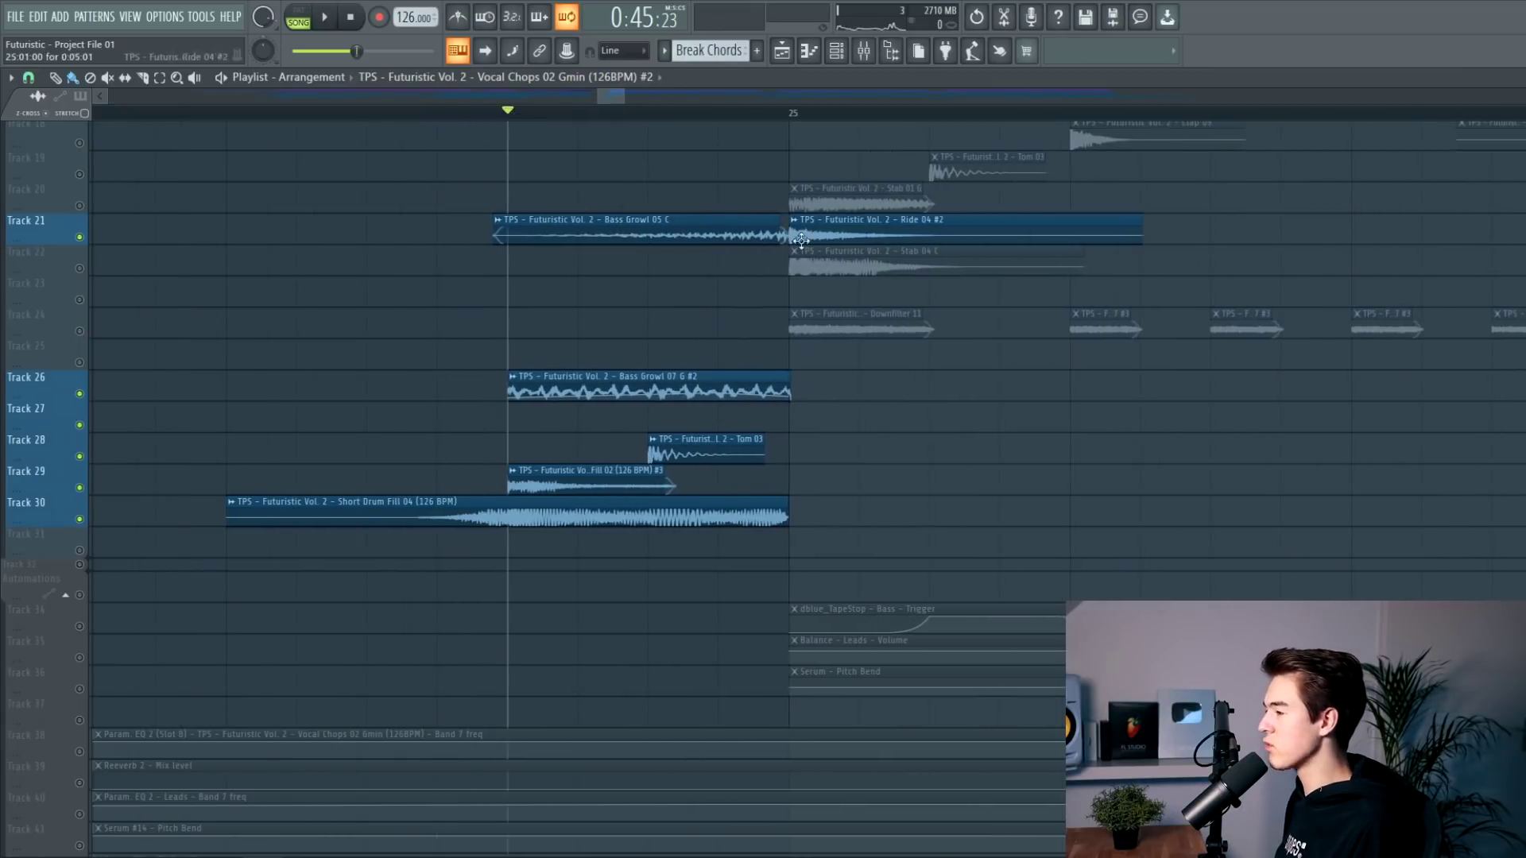
pyautogui.scroll(2, 728, 279)
pyautogui.scroll(2, 735, 285)
pyautogui.press('space')
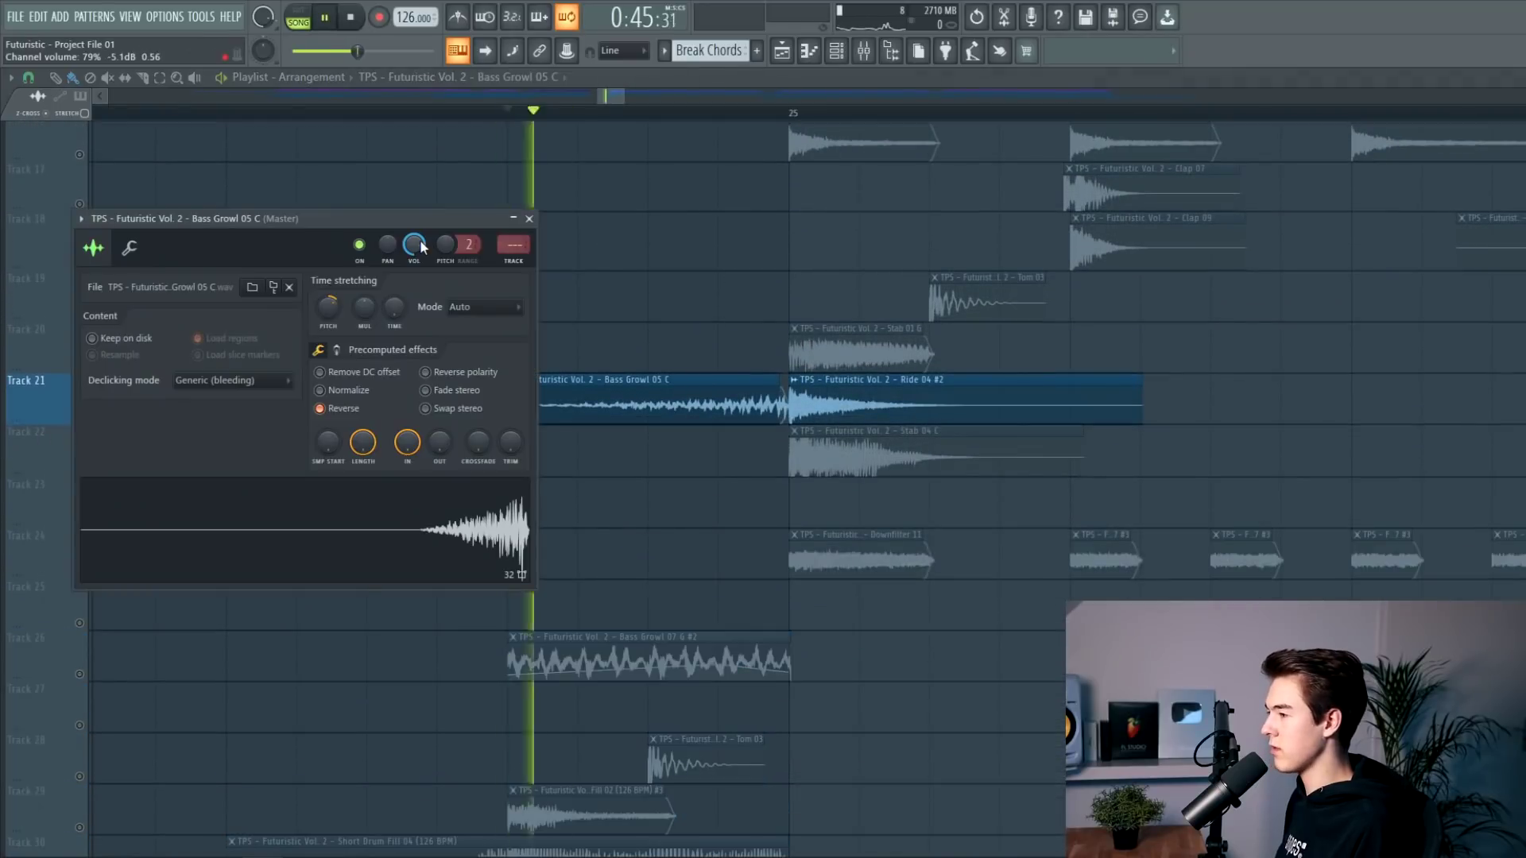
# Step: Start and stop playback repeatedly to audition the fill samples leading into the drop at bar 25
pyautogui.press('space')
pyautogui.press('space')
pyautogui.press('space')
pyautogui.press('space')
pyautogui.press('space')
pyautogui.press('space')
pyautogui.press('space')
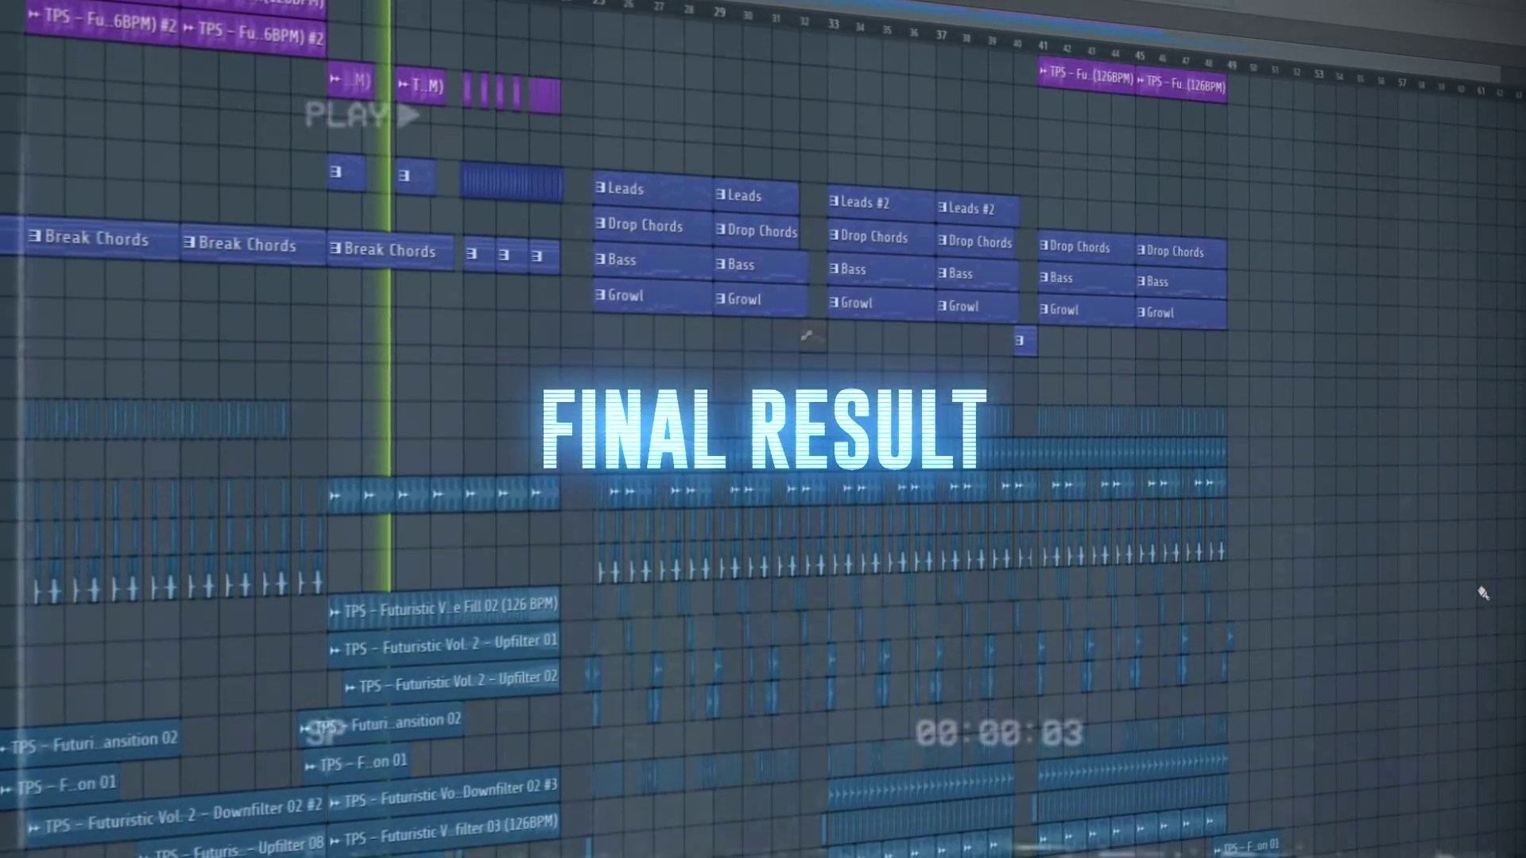
# Step: Look over all tracks of the full arrangement, from build-up to drops, while the finished project plays
pyautogui.scroll(-14, 1483, 592)
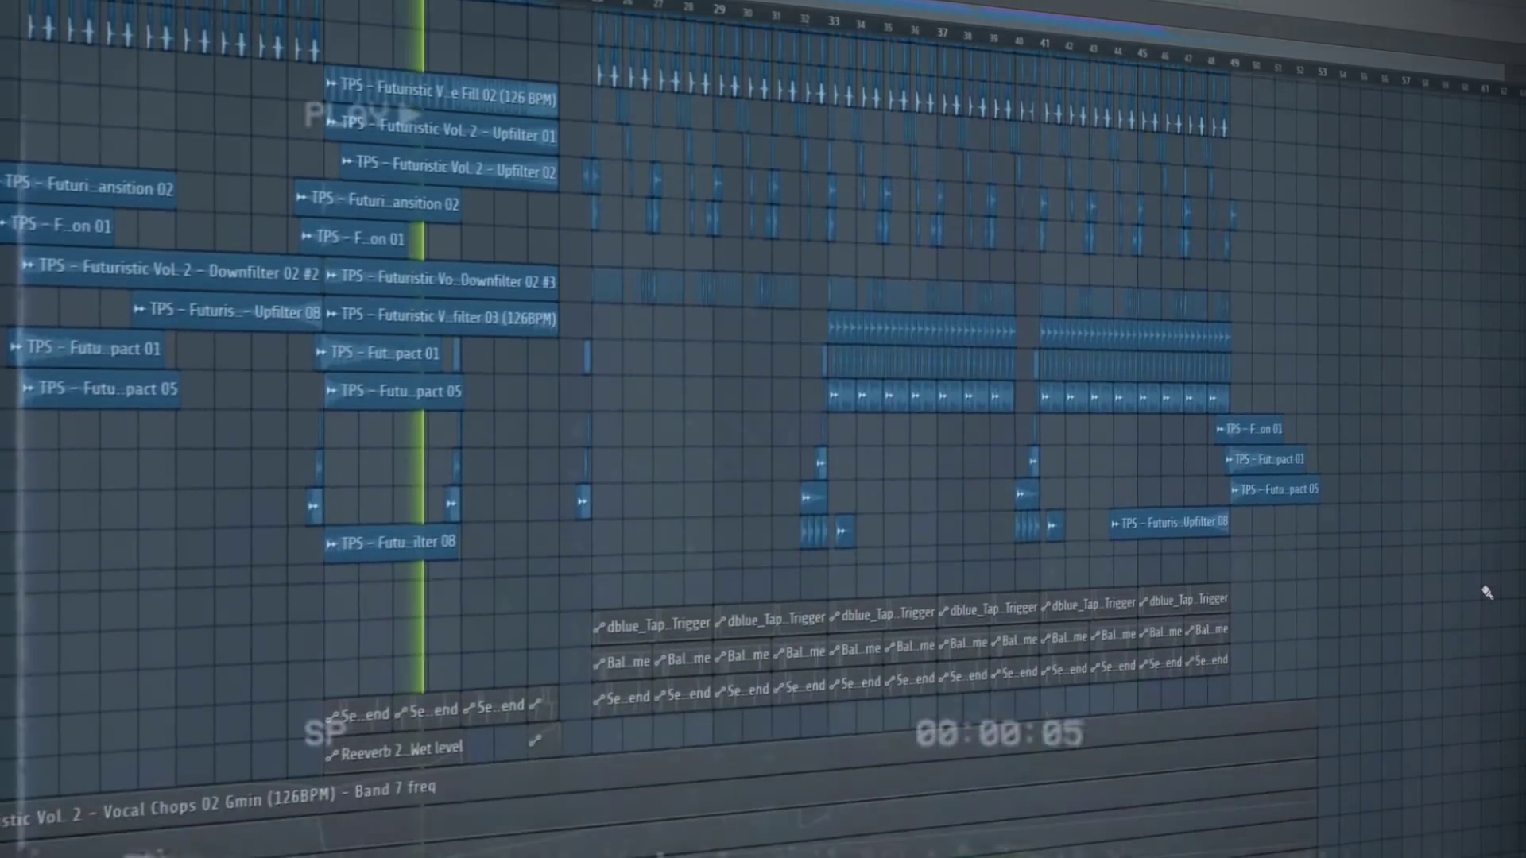
pyautogui.scroll(-4, 1486, 592)
pyautogui.scroll(16, 1490, 592)
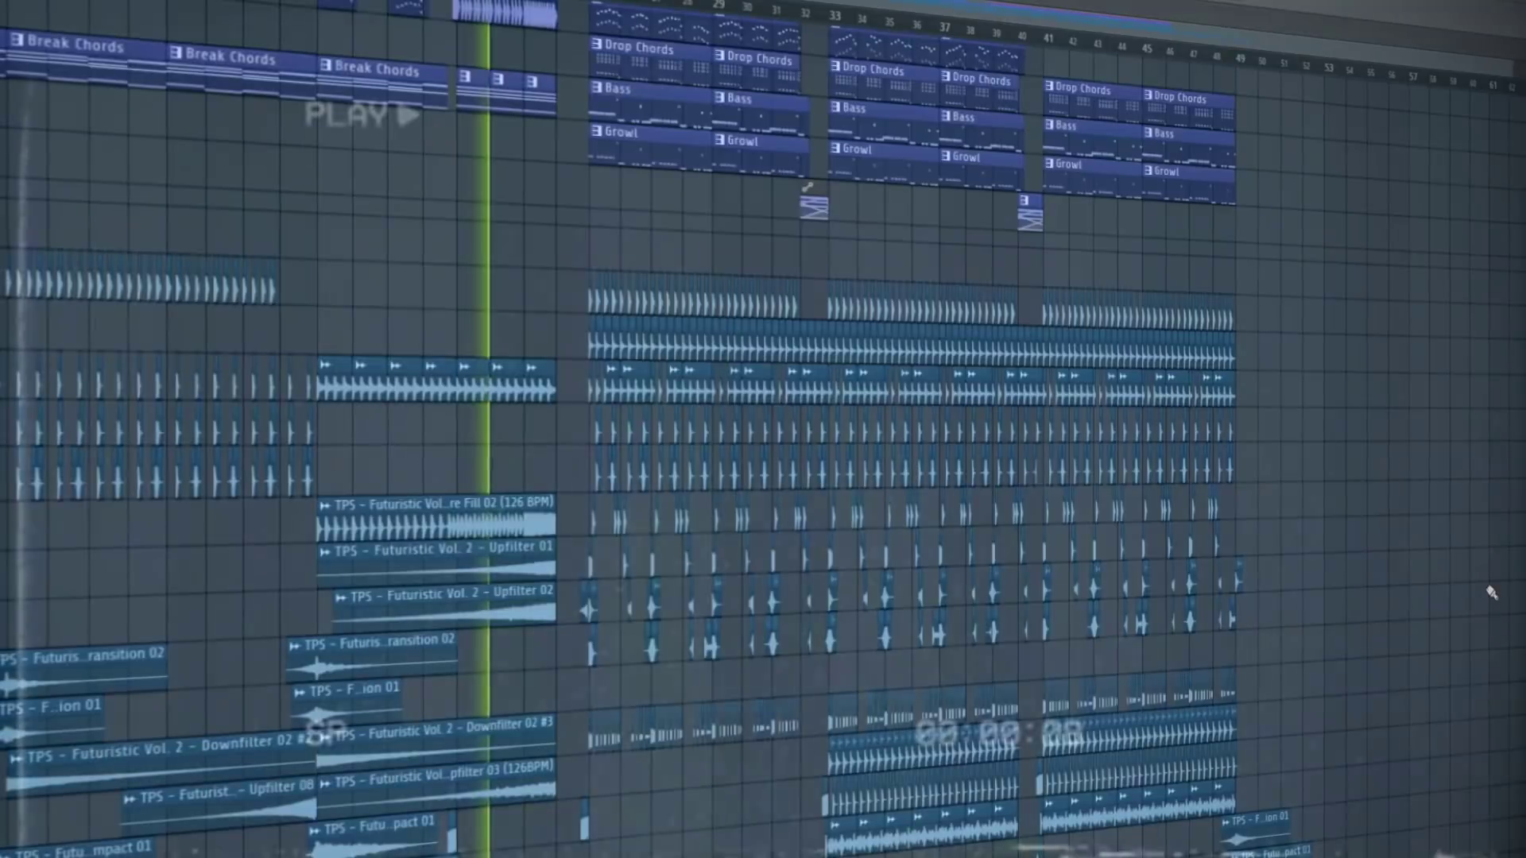
pyautogui.scroll(3, 1441, 589)
pyautogui.scroll(4, 1086, 582)
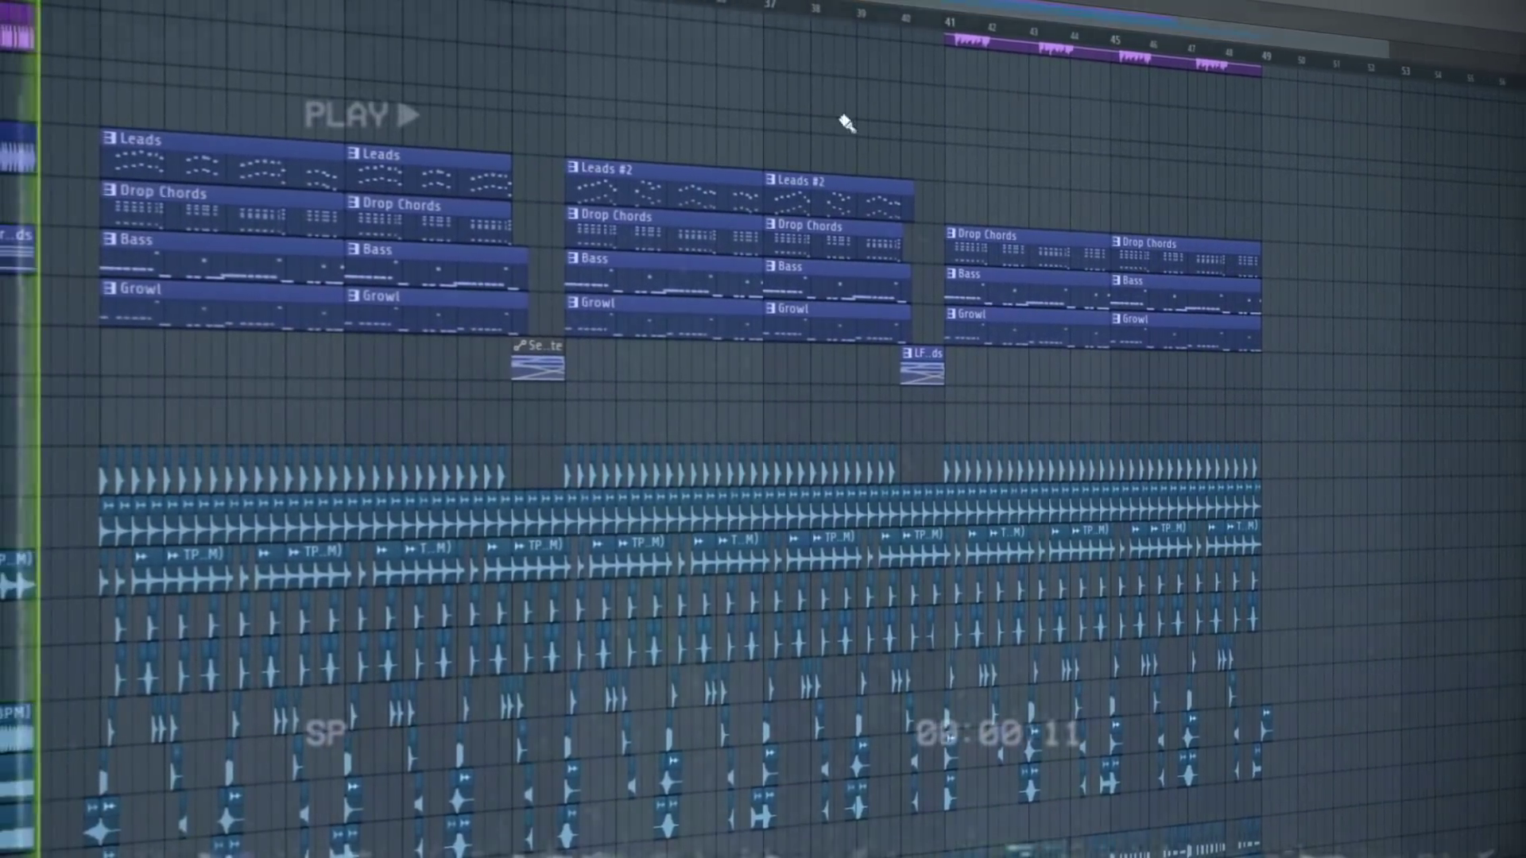
pyautogui.scroll(2, 1259, 282)
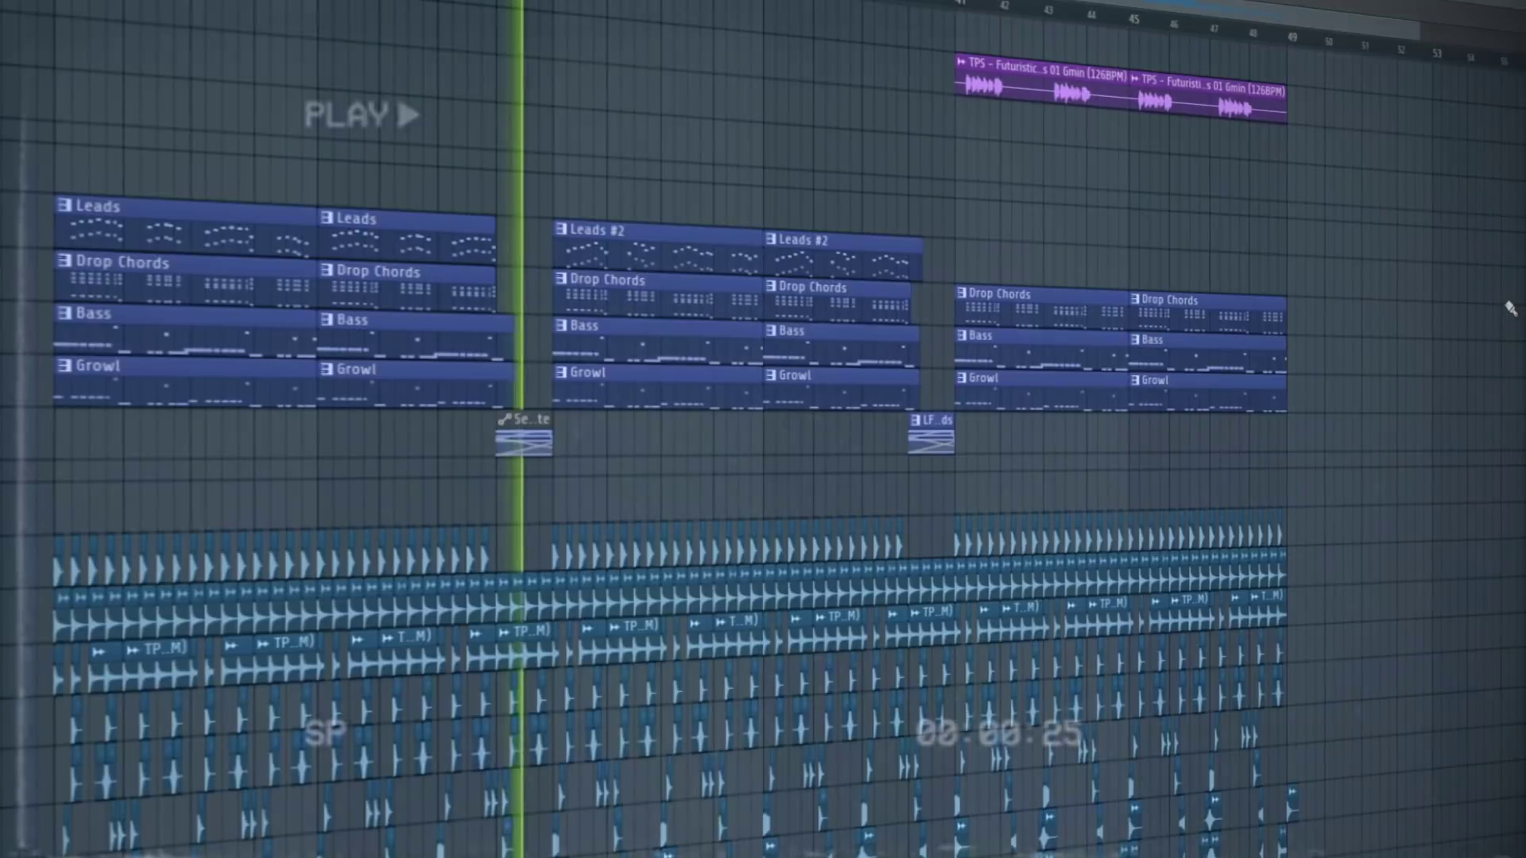
pyautogui.scroll(-5, 1508, 308)
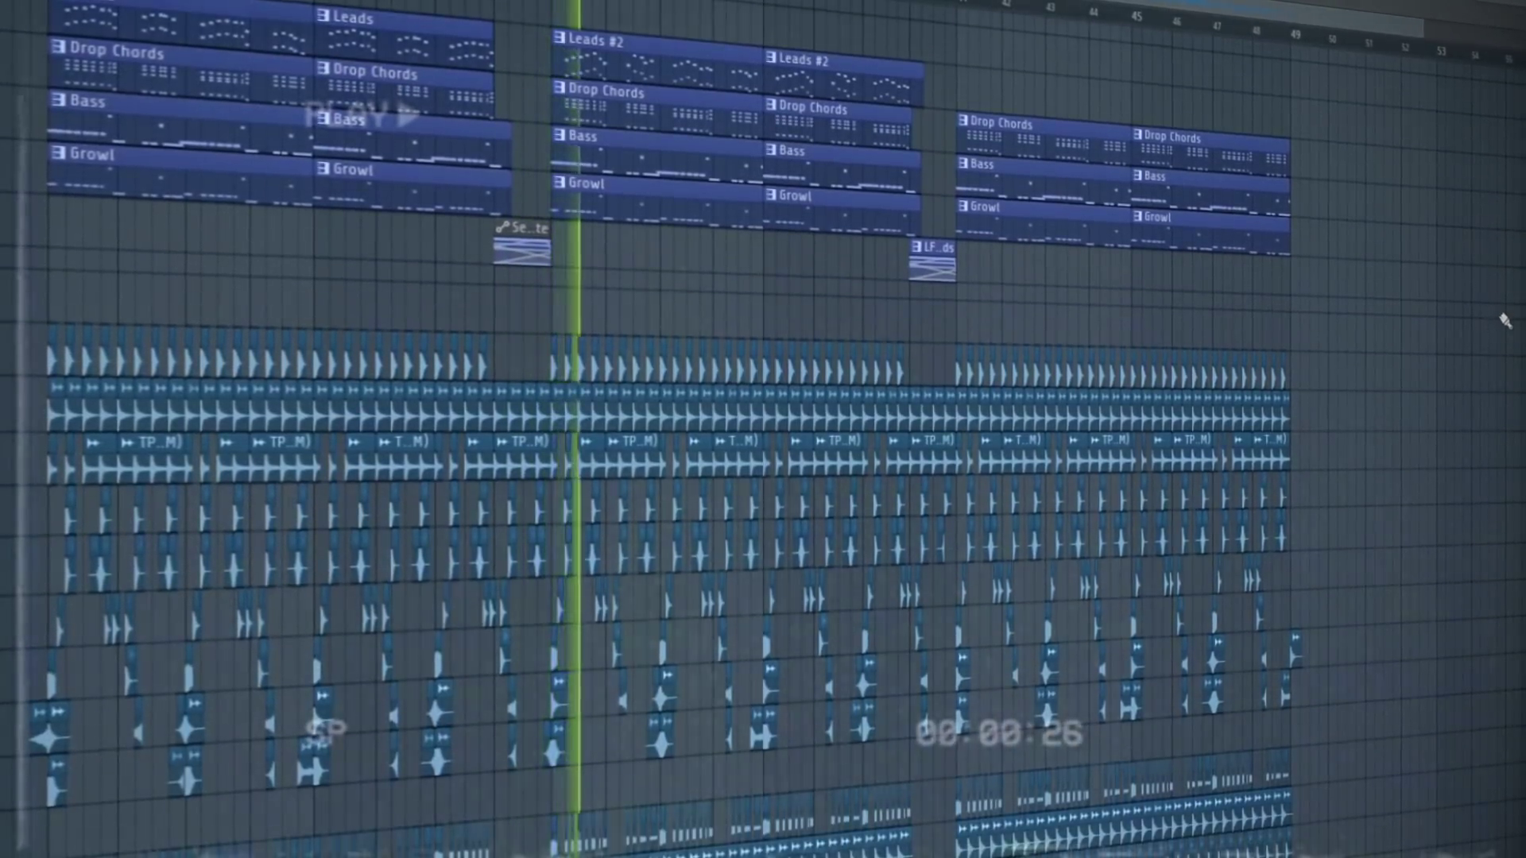